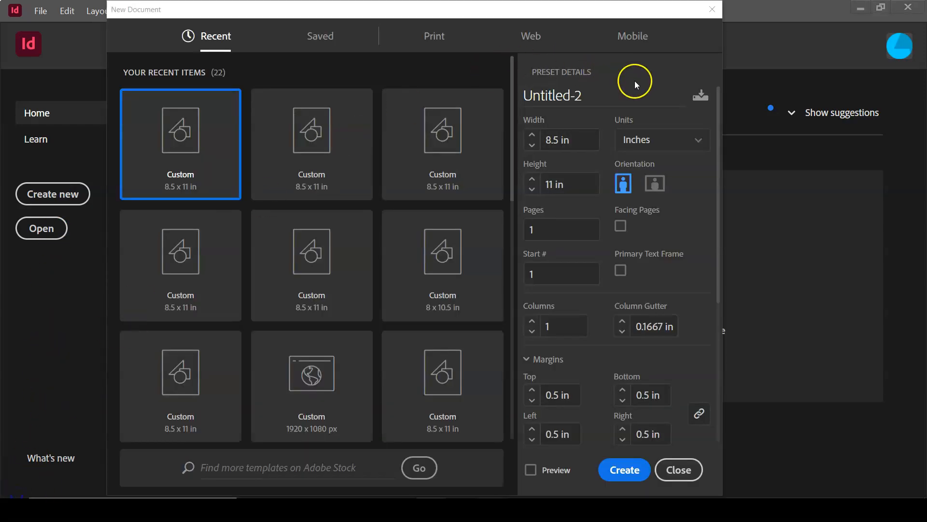
- Keep inches as the new document's units and set its page count to 3
{"action": "left_click", "coordinate": [697, 141]}
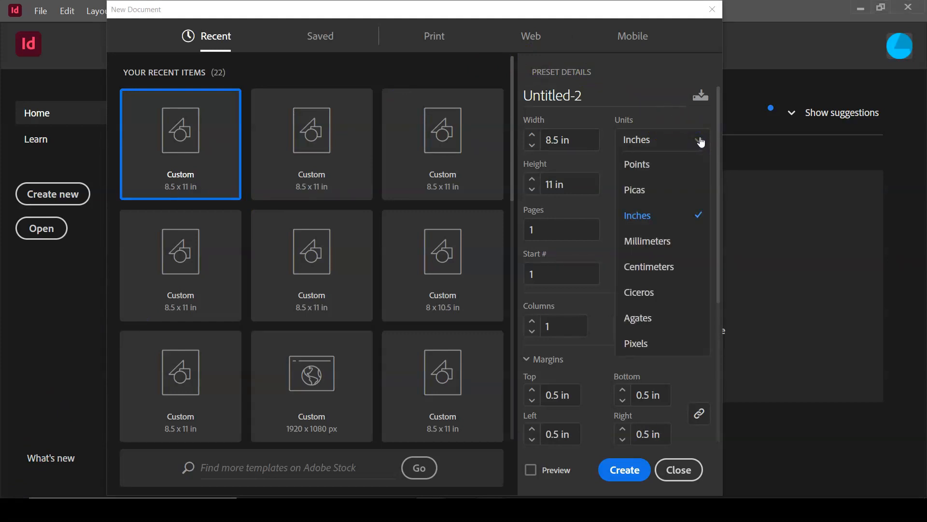
{"action": "left_click", "coordinate": [687, 217]}
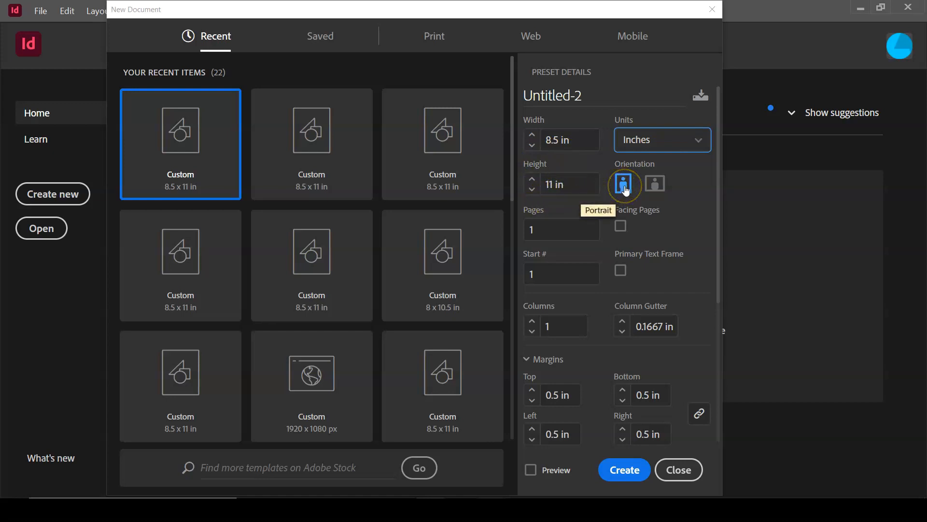
{"action": "left_click", "coordinate": [541, 228]}
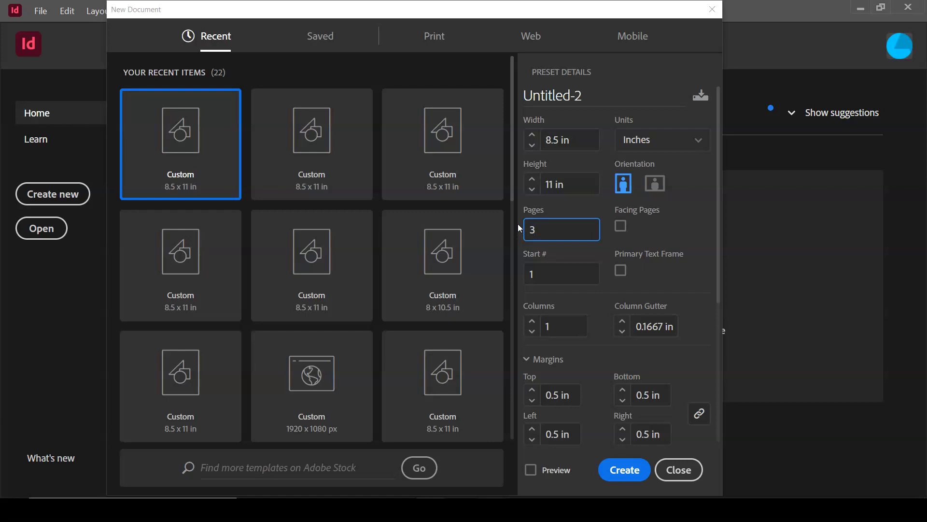
{"action": "type", "text": "3"}
{"action": "left_click", "coordinate": [516, 225]}
{"action": "left_click", "coordinate": [18, 496]}
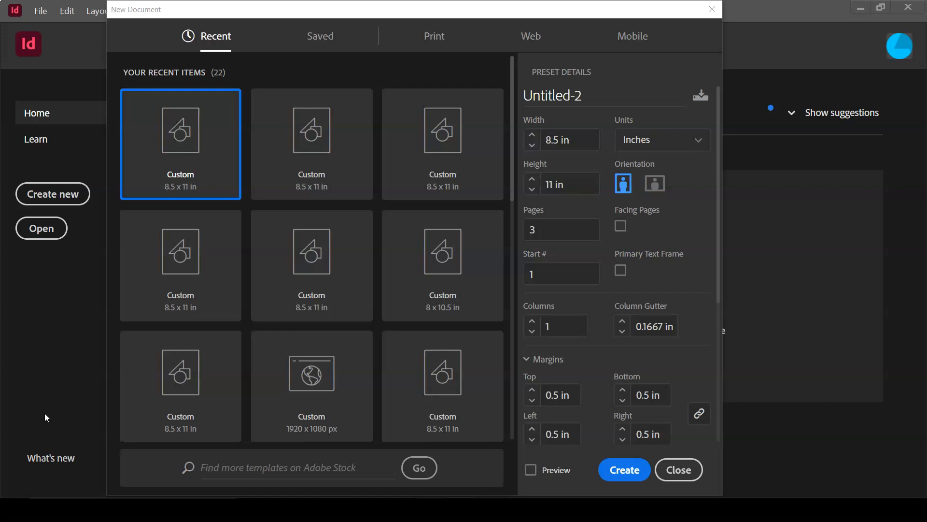
- Enable facing pages for the new document and create it
{"action": "left_click", "coordinate": [621, 227]}
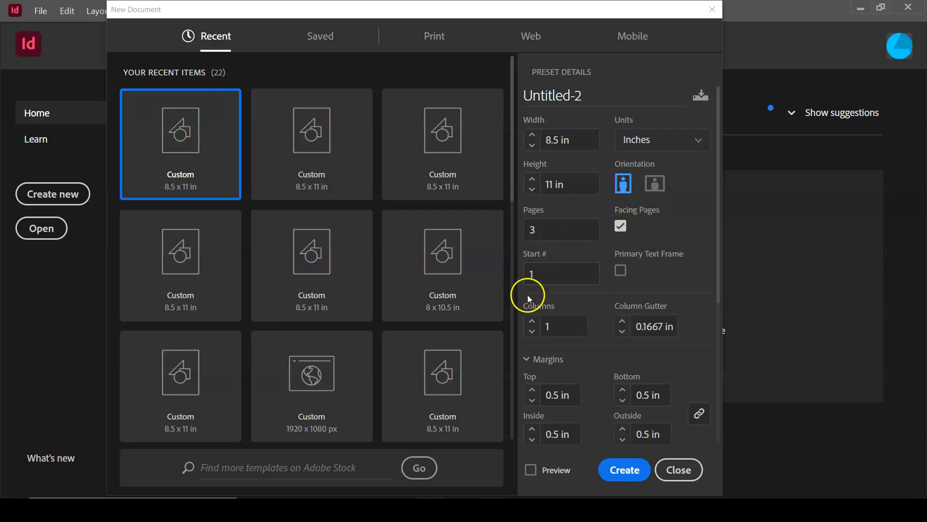
{"action": "left_click_drag", "start_coordinate": [720, 247], "coordinate": [719, 342]}
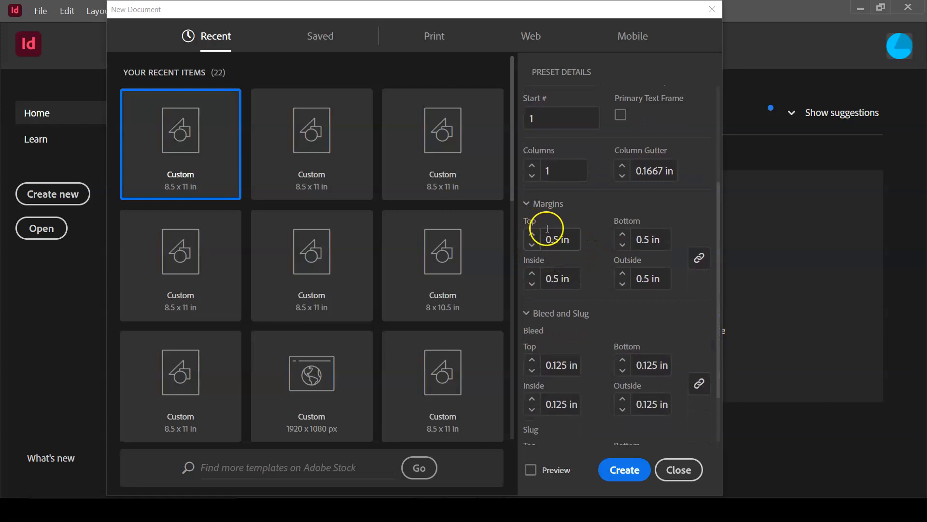
{"action": "left_click", "coordinate": [577, 282]}
{"action": "left_click", "coordinate": [621, 475]}
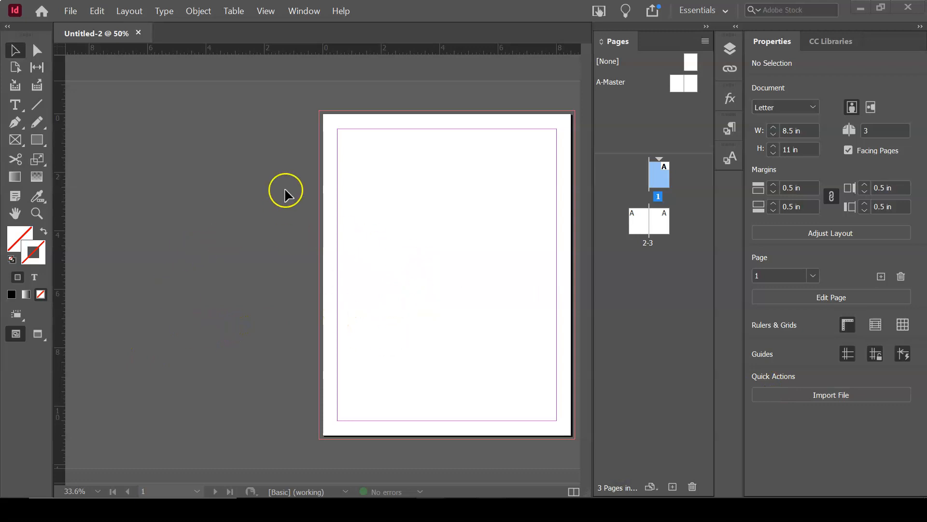
{"action": "left_click_drag", "start_coordinate": [431, 246], "coordinate": [386, 243]}
{"action": "scroll", "coordinate": [394, 251], "scroll_direction": "down", "scroll_amount": 10}
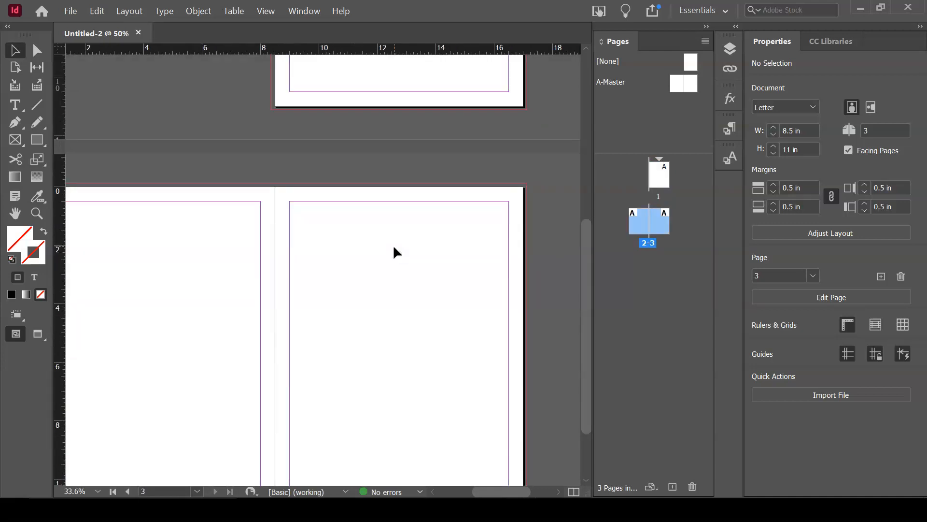
{"action": "left_click_drag", "start_coordinate": [300, 213], "coordinate": [347, 213]}
{"action": "left_click", "coordinate": [260, 222]}
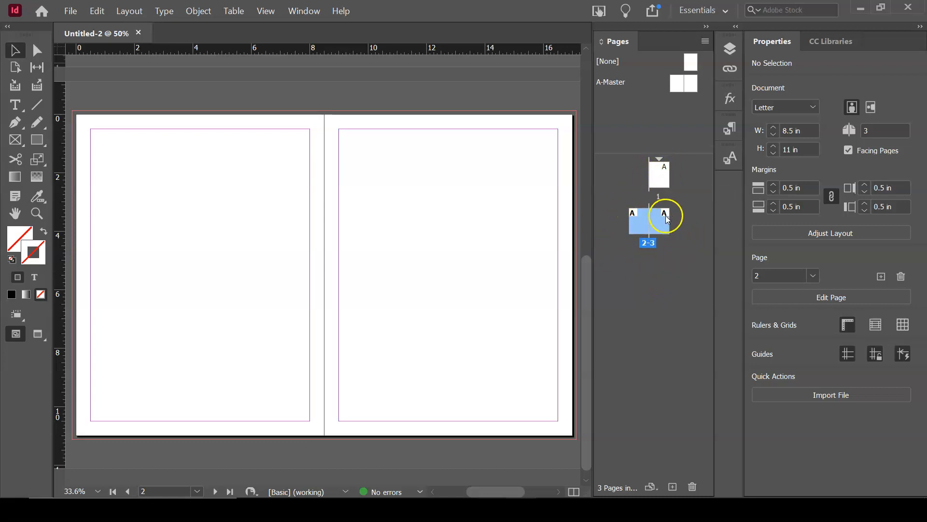
- Start saving the document and create and open a new folder named Lab05-Id-MasterPages inside AdobeDesignSuite
{"action": "left_click", "coordinate": [76, 13]}
{"action": "left_click", "coordinate": [96, 95]}
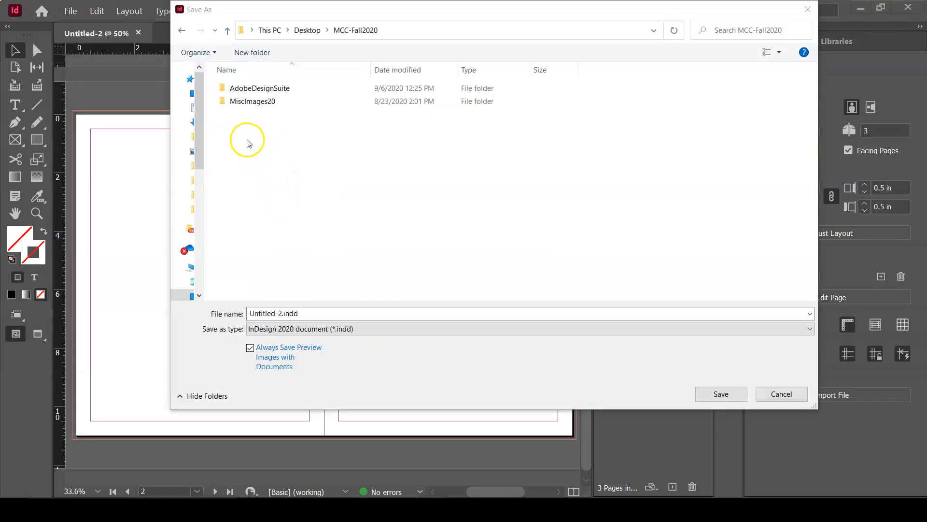
{"action": "double_click", "coordinate": [259, 88]}
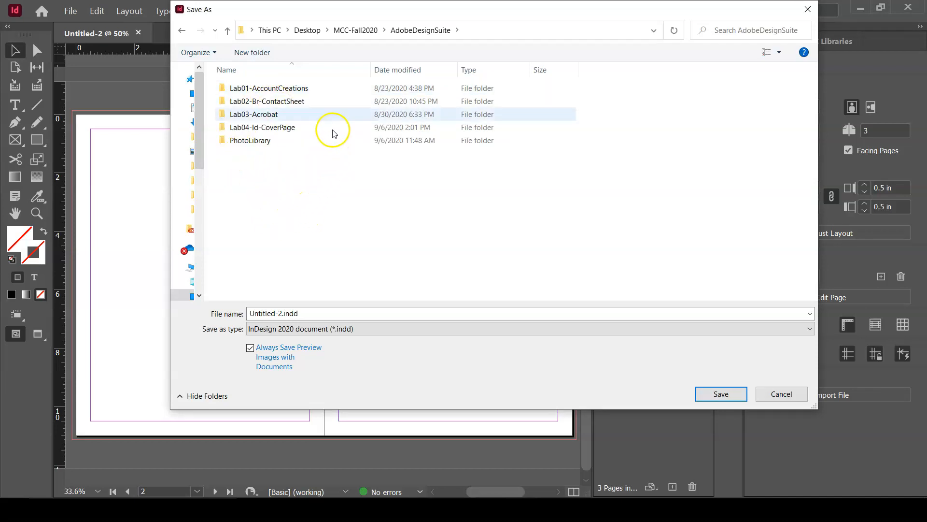
{"action": "left_click", "coordinate": [252, 52]}
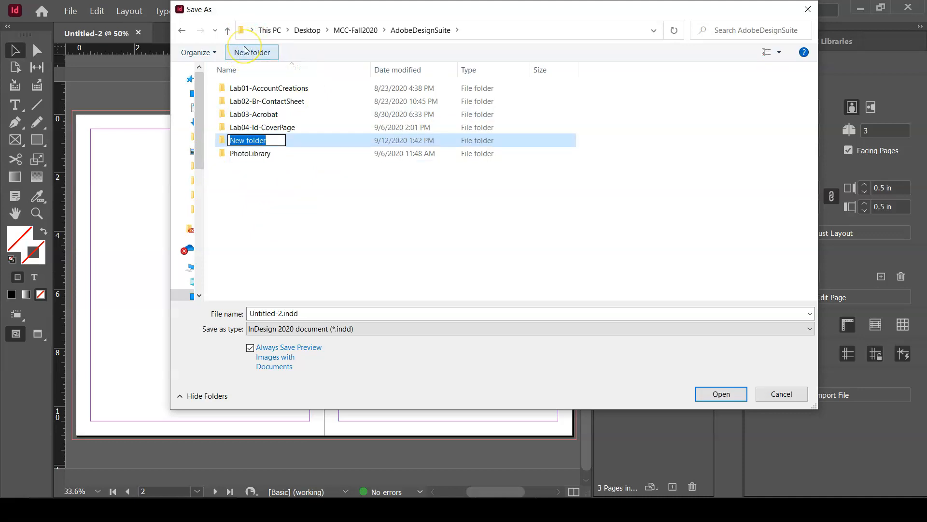
{"action": "type", "text": "La"}
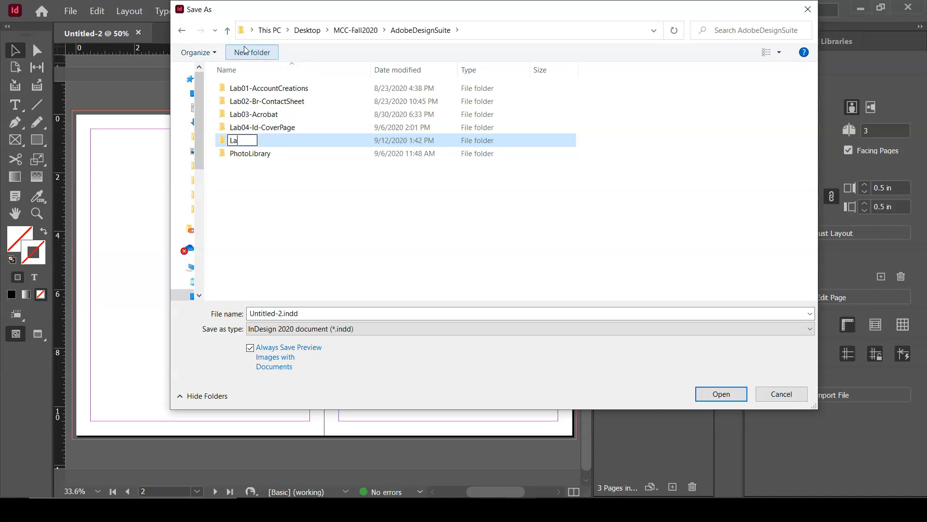
{"action": "type", "text": "b05-Id-Master"}
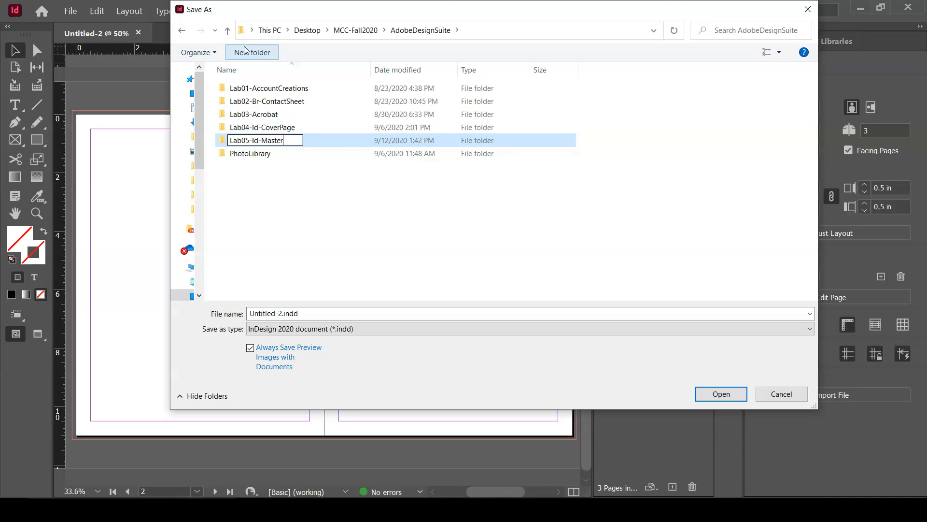
{"action": "type", "text": "Pages"}
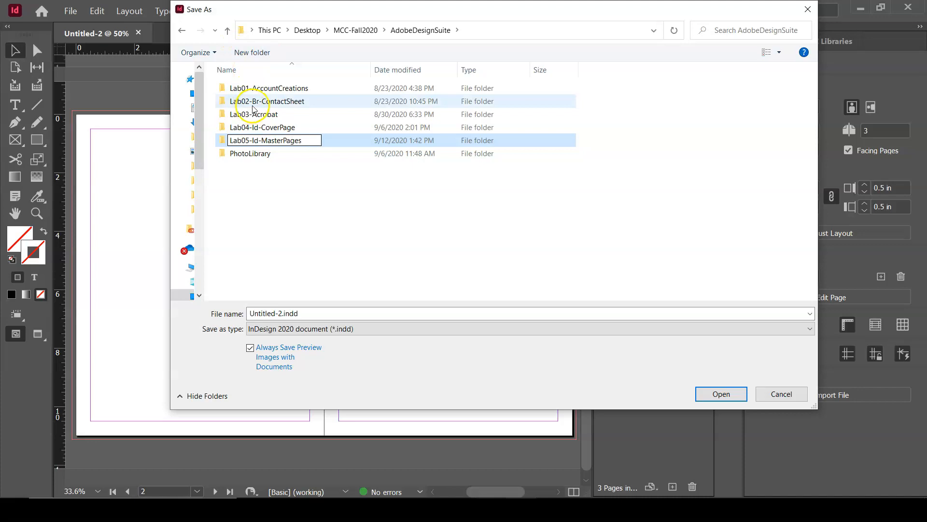
{"action": "left_click", "coordinate": [213, 141]}
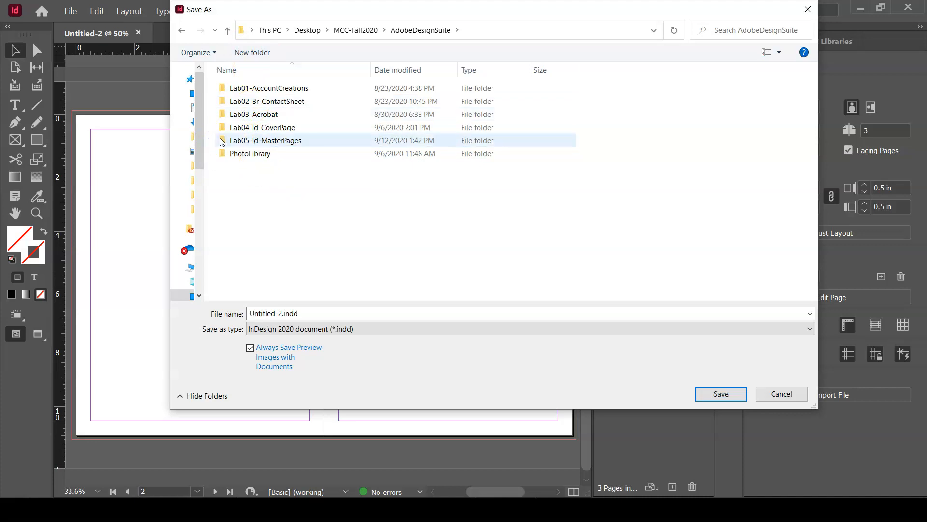
{"action": "double_click", "coordinate": [222, 140]}
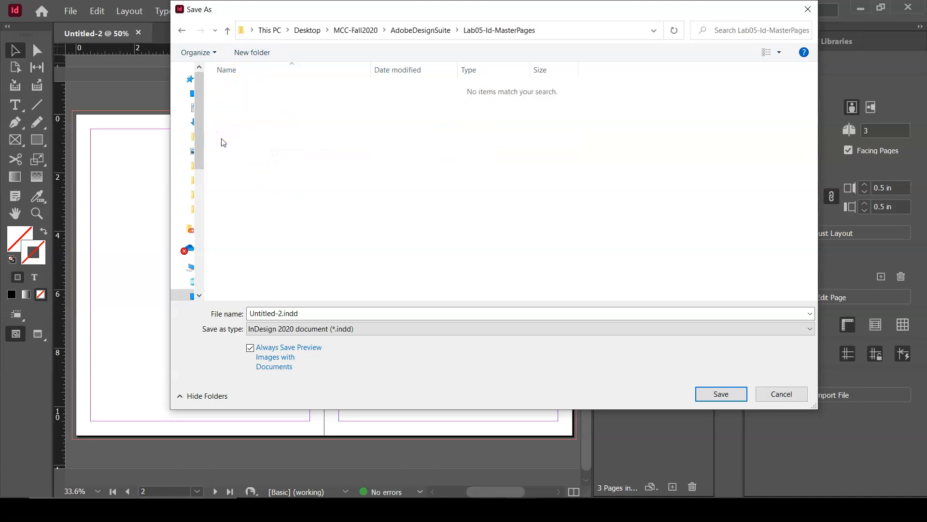
- Name the file YourLastName-05-Id-MasterPages.indd and save it in the Lab05-Id-MasterPages folder
{"action": "left_click", "coordinate": [247, 312]}
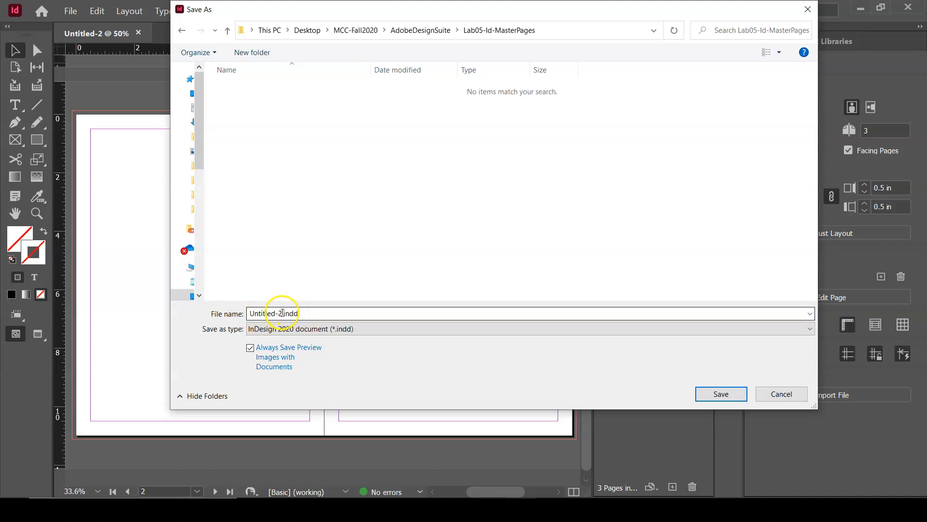
{"action": "double_click", "coordinate": [281, 312]}
{"action": "left_click", "coordinate": [281, 312]}
{"action": "left_click_drag", "start_coordinate": [281, 313], "coordinate": [234, 300]}
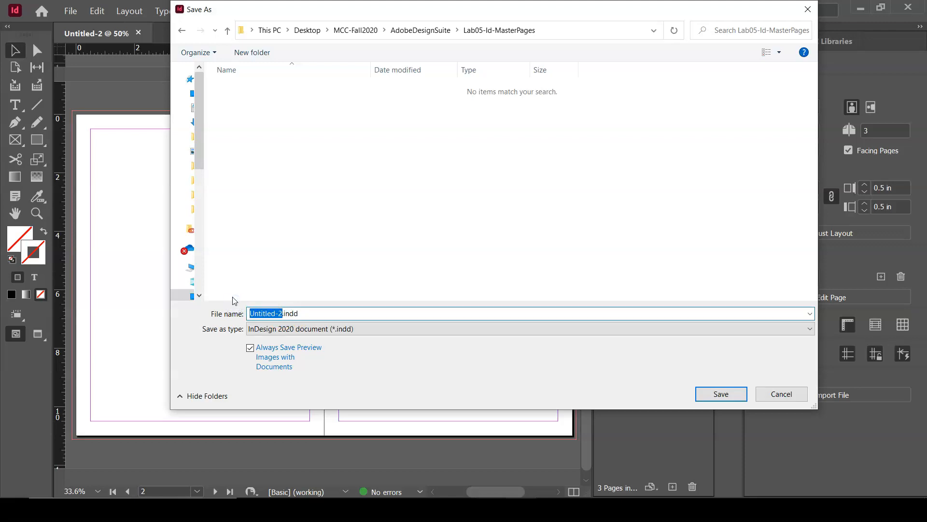
{"action": "key", "text": "BackSpace"}
{"action": "type", "text": "Your"}
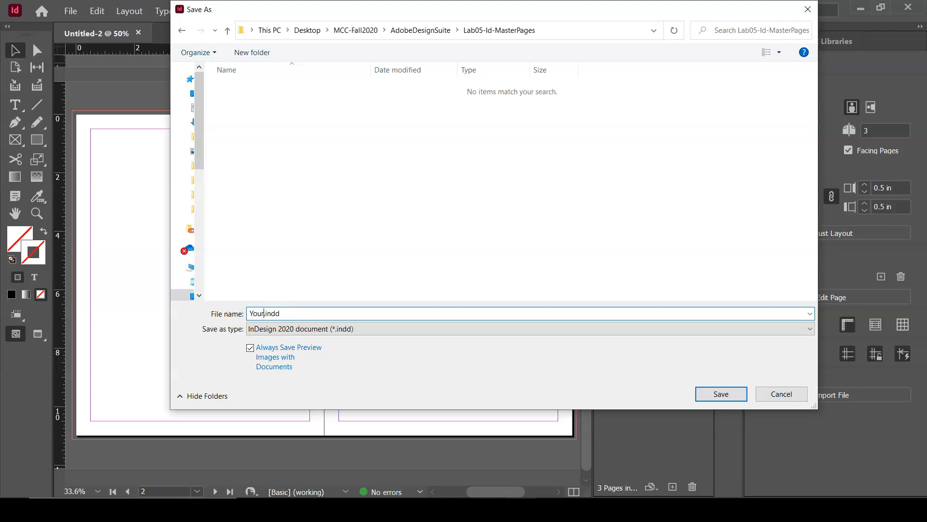
{"action": "type", "text": "LastName-05-Id-MasterPages"}
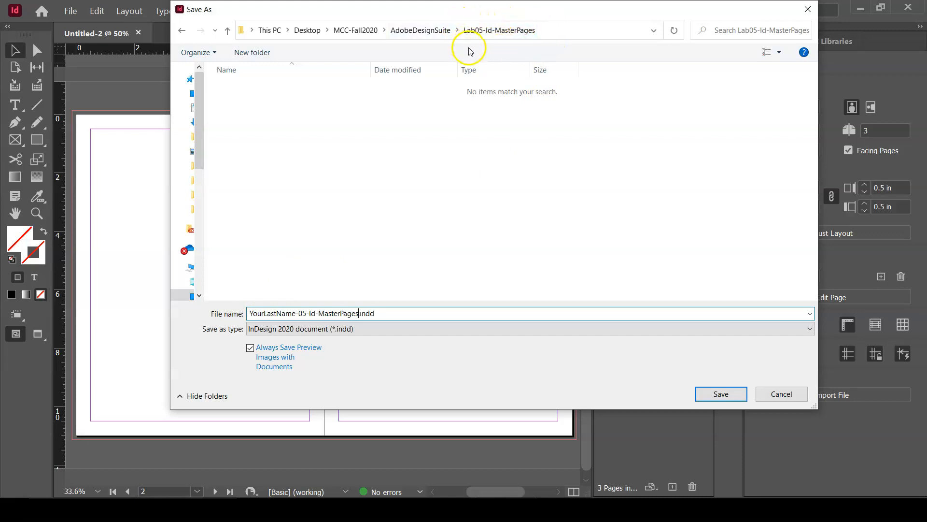
{"action": "left_click", "coordinate": [732, 395]}
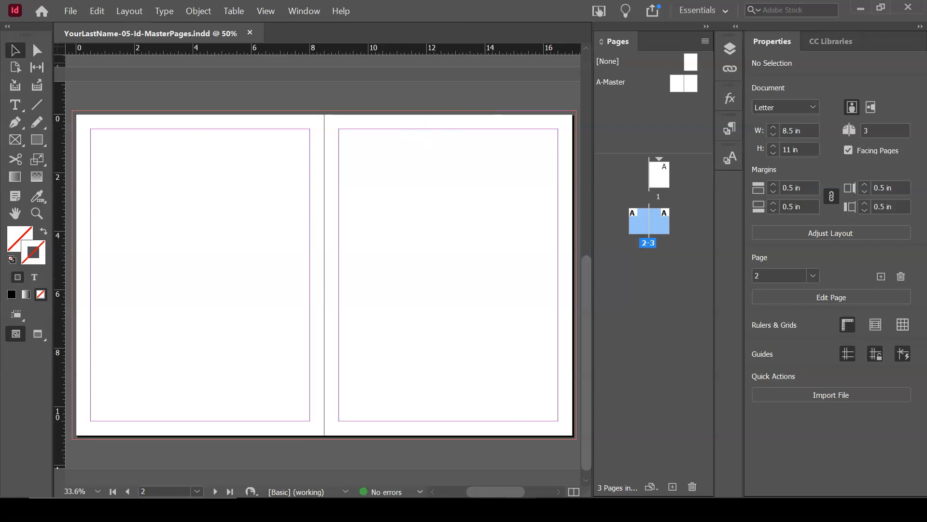
- Reset the Essentials workspace to its default layout
{"action": "left_click", "coordinate": [726, 11]}
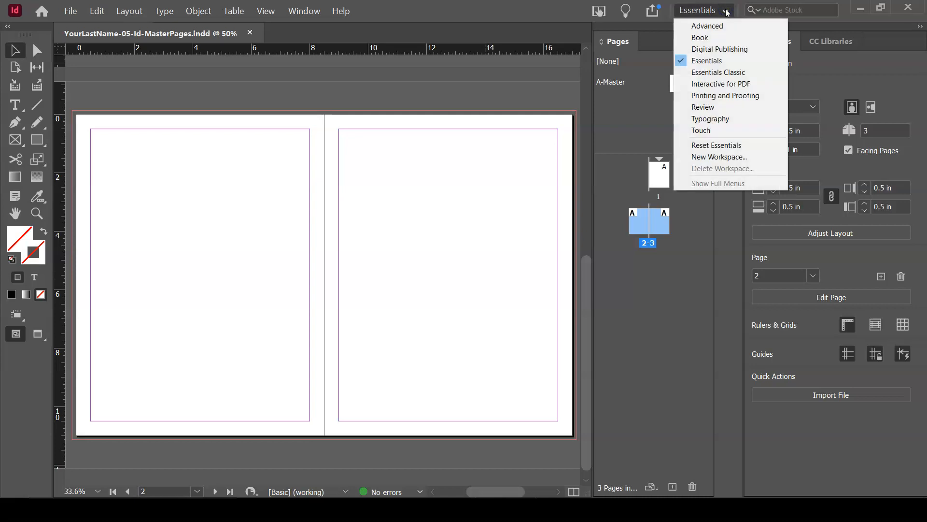
{"action": "left_click", "coordinate": [734, 61]}
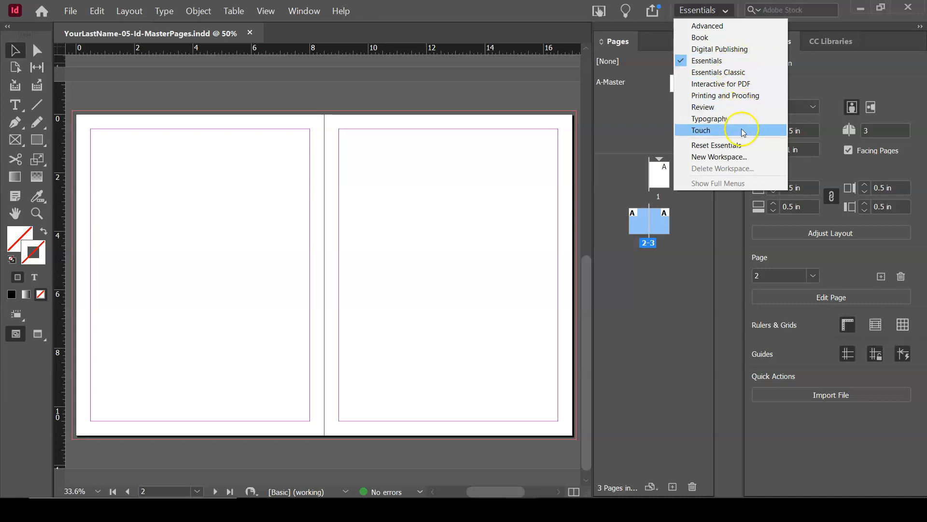
{"action": "left_click", "coordinate": [745, 145]}
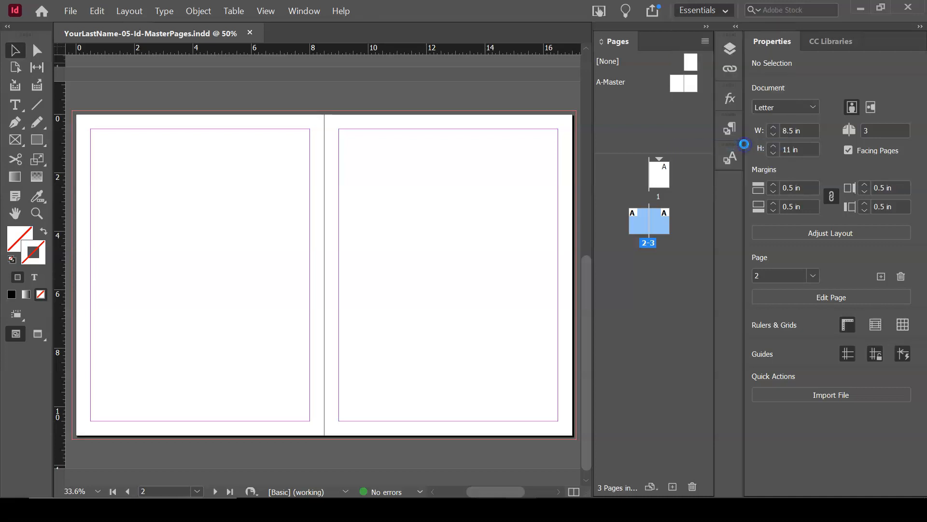
{"action": "left_click", "coordinate": [627, 236]}
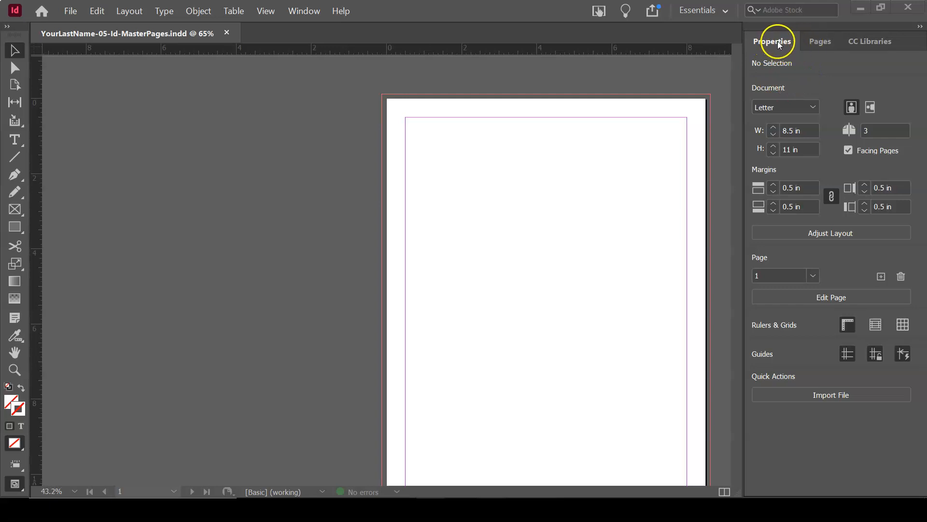
- Show the document's page thumbnails and enlarge the area that holds the master pages
{"action": "left_click", "coordinate": [827, 46]}
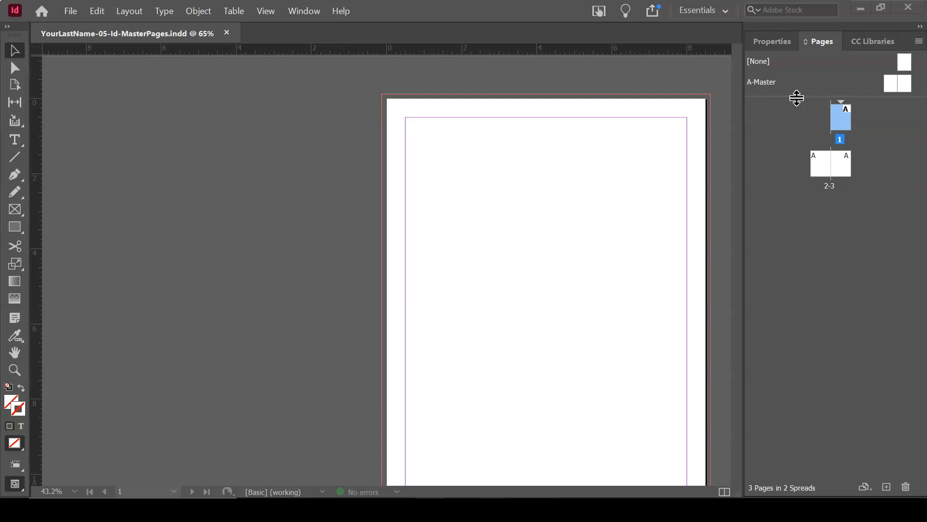
{"action": "left_click_drag", "start_coordinate": [796, 98], "coordinate": [802, 191]}
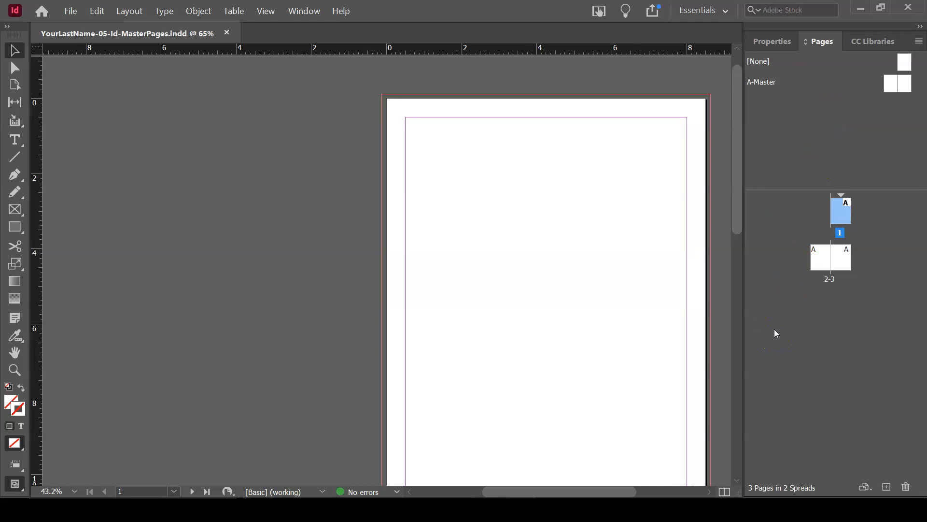
{"action": "left_click", "coordinate": [812, 141]}
- Insert 4 pages after page 1, based on A-Master
{"action": "left_click", "coordinate": [919, 43]}
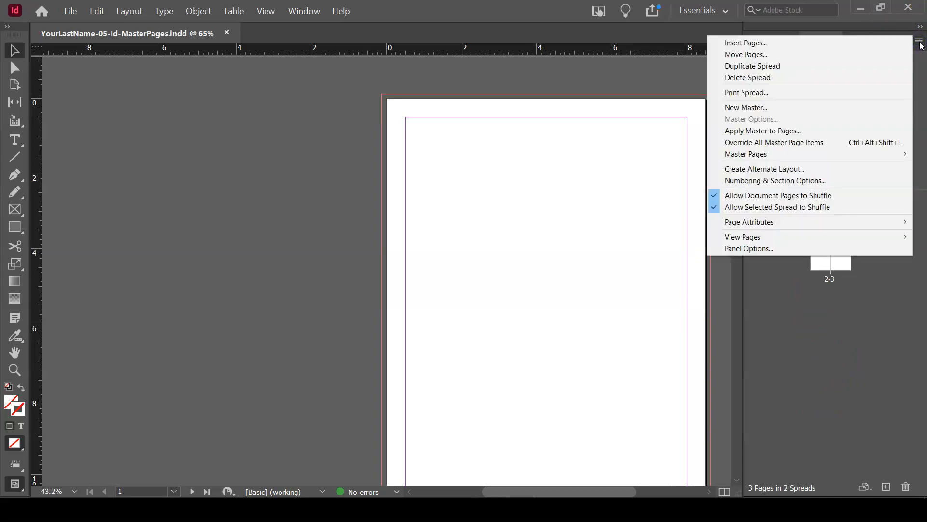
{"action": "left_click", "coordinate": [920, 44]}
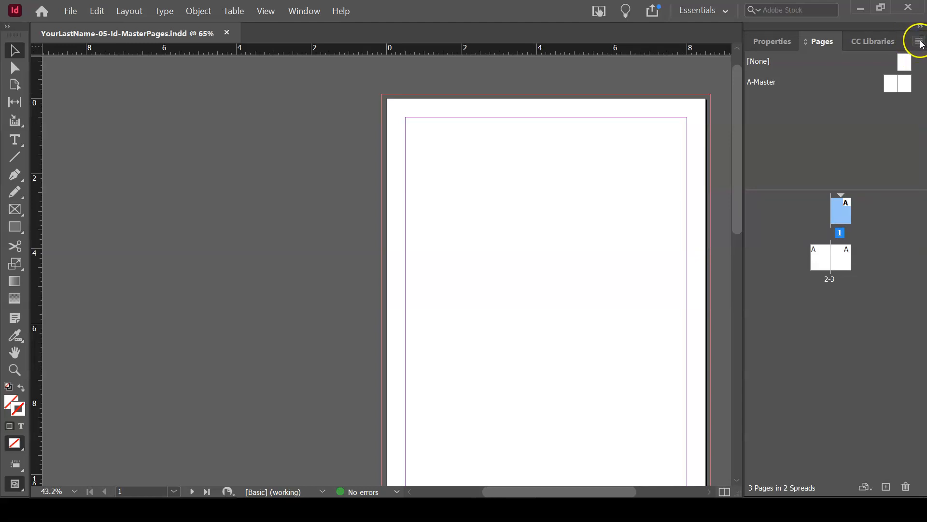
{"action": "left_click", "coordinate": [920, 46]}
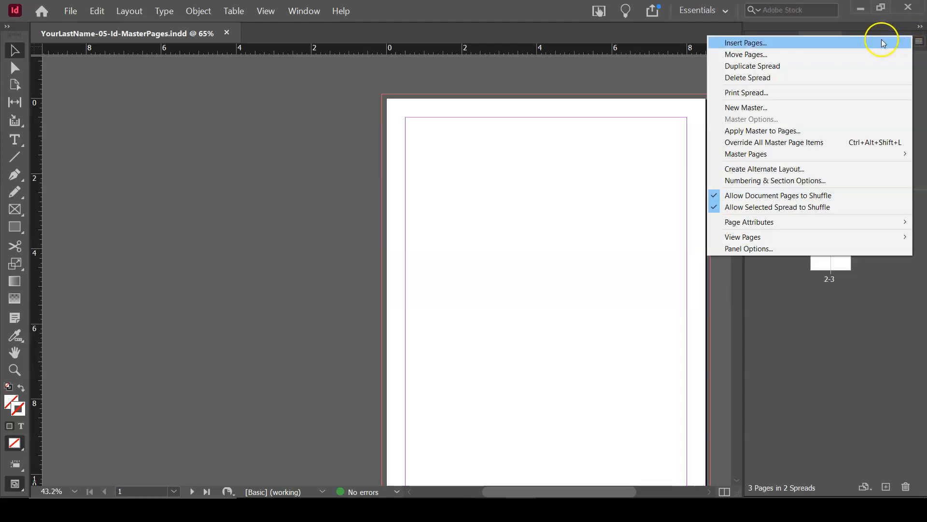
{"action": "left_click", "coordinate": [800, 43]}
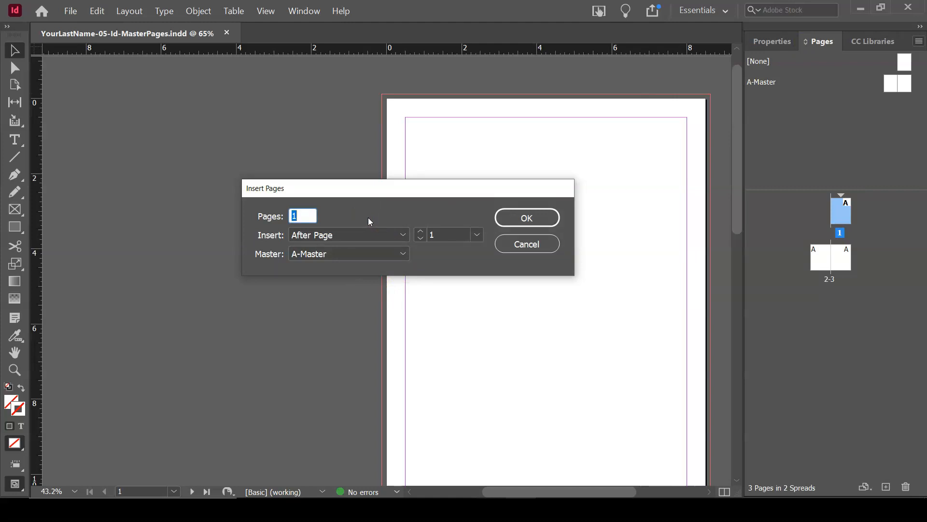
{"action": "key", "text": "ctrl+0"}
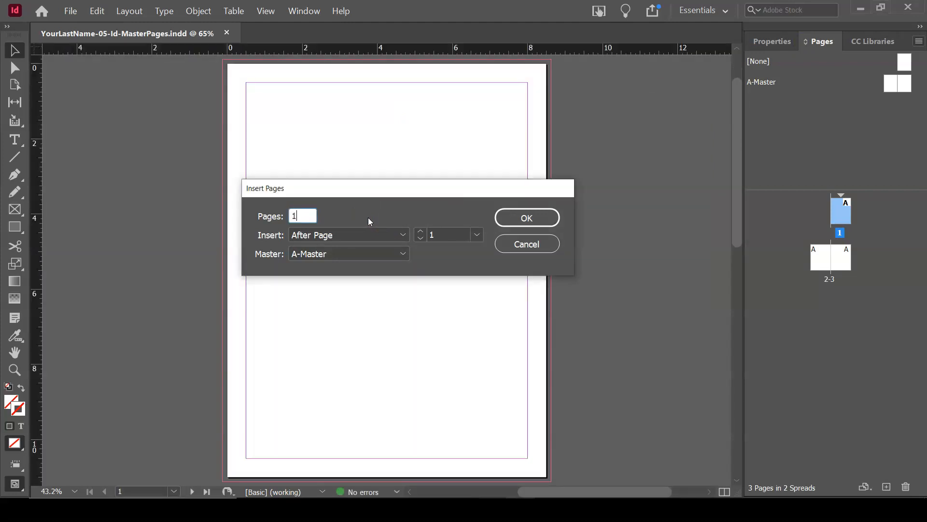
{"action": "left_click_drag", "start_coordinate": [301, 216], "coordinate": [281, 215]}
{"action": "left_click", "coordinate": [407, 236]}
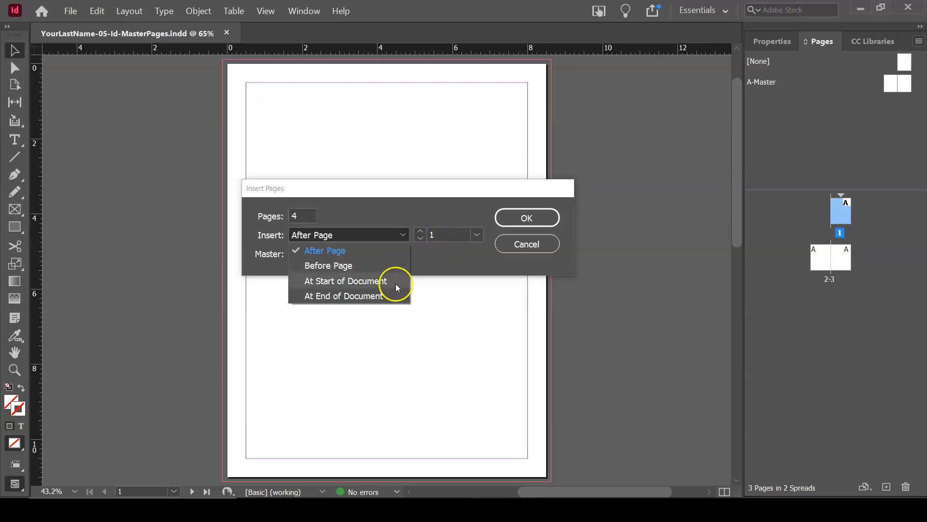
{"action": "left_click", "coordinate": [430, 257]}
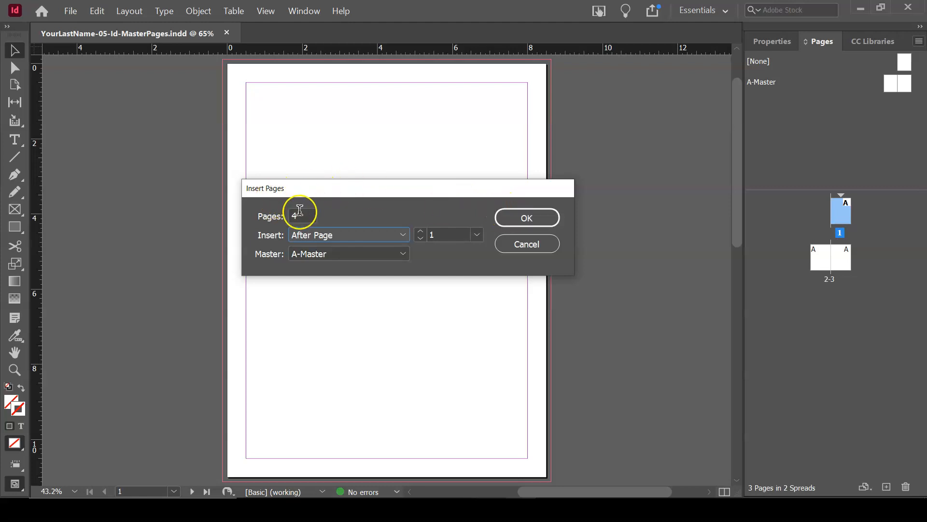
{"action": "left_click", "coordinate": [513, 217]}
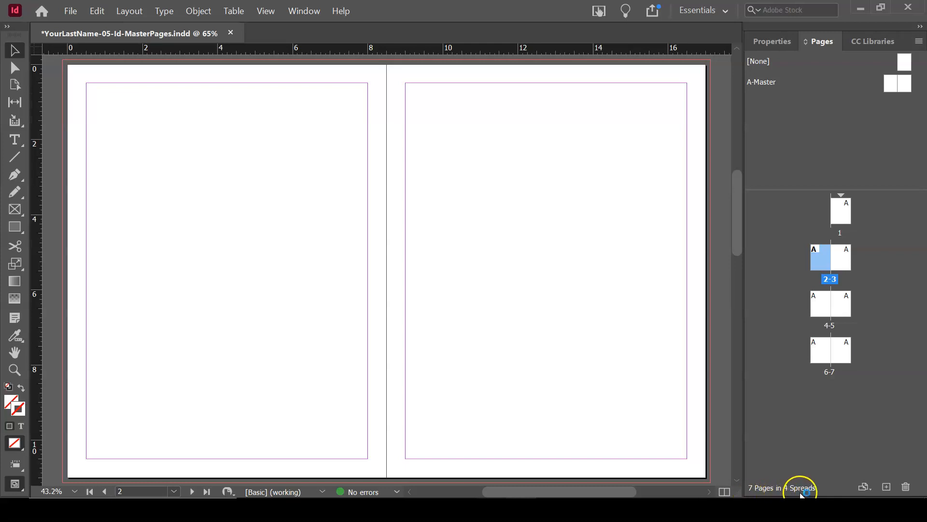
- Look through the spreads from pages 2-3 to pages 4-5 and save the document with the inserted pages
{"action": "left_click", "coordinate": [889, 240]}
{"action": "scroll", "coordinate": [490, 196], "scroll_direction": "down", "scroll_amount": 10}
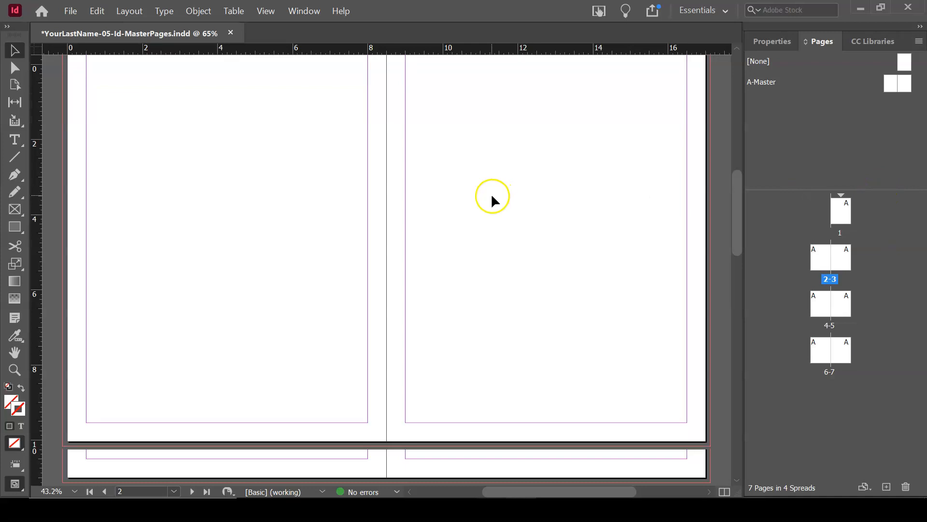
{"action": "scroll", "coordinate": [481, 223], "scroll_direction": "down", "scroll_amount": 3}
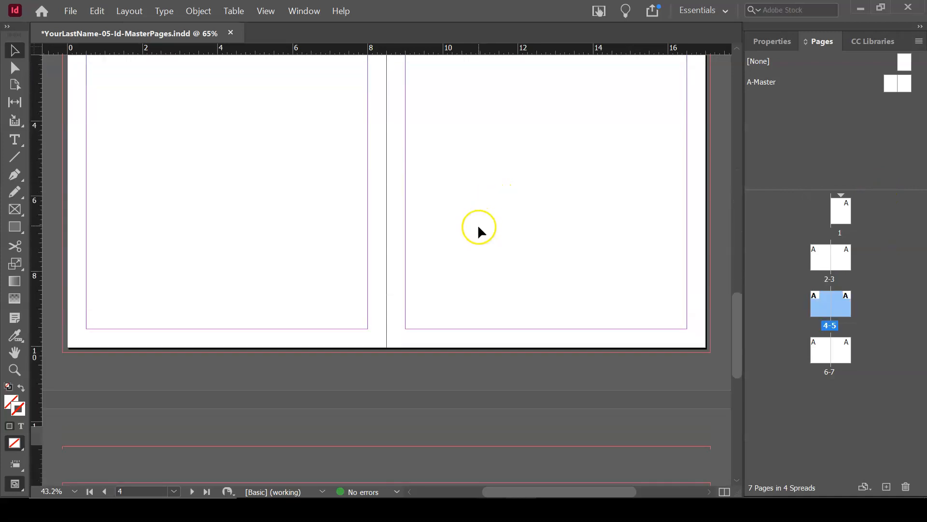
{"action": "scroll", "coordinate": [476, 224], "scroll_direction": "up", "scroll_amount": 14}
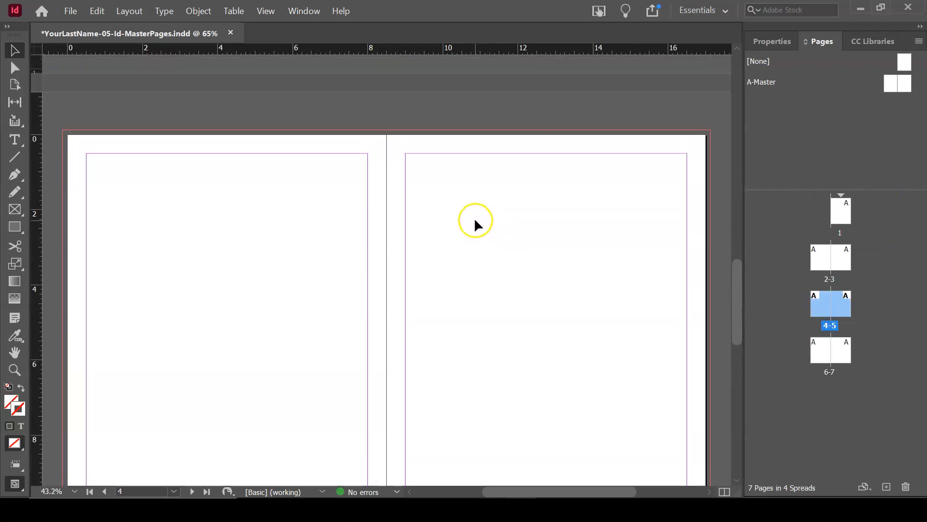
{"action": "scroll", "coordinate": [425, 181], "scroll_direction": "up", "scroll_amount": 2}
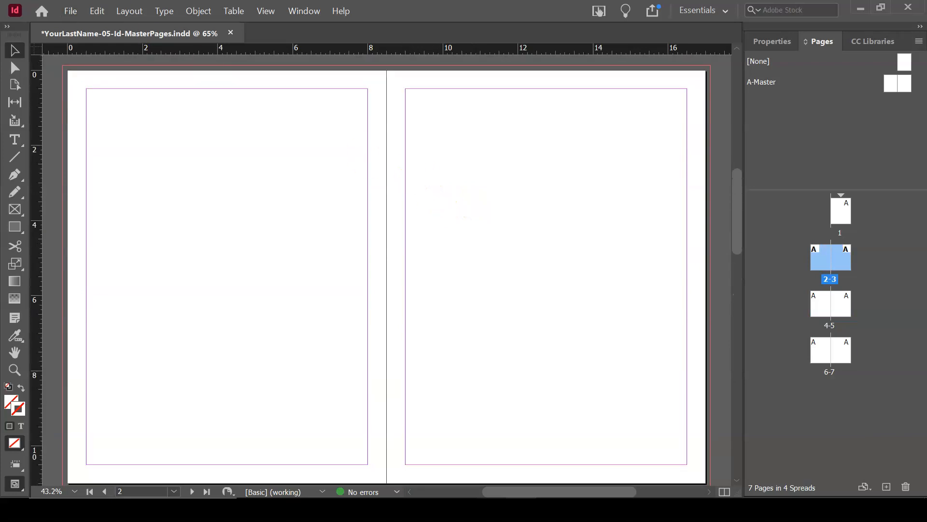
{"action": "left_click", "coordinate": [70, 11]}
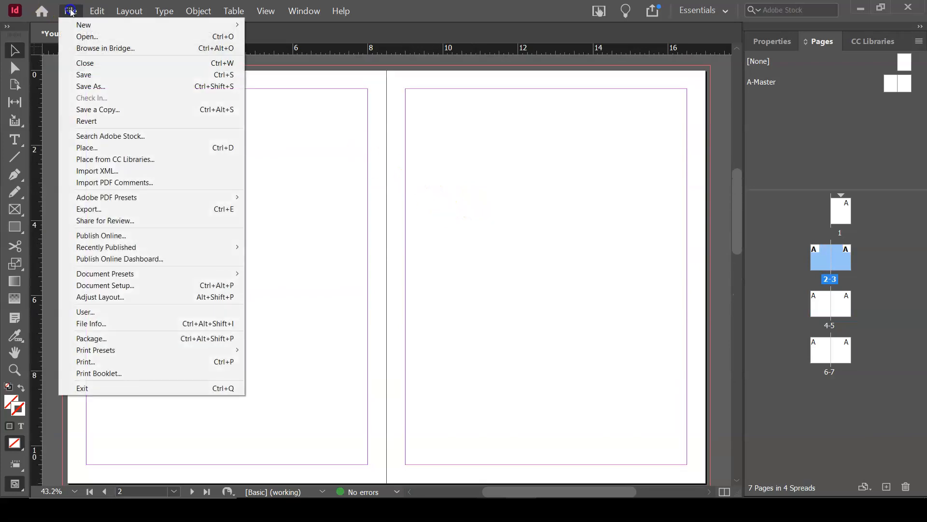
{"action": "left_click", "coordinate": [91, 75]}
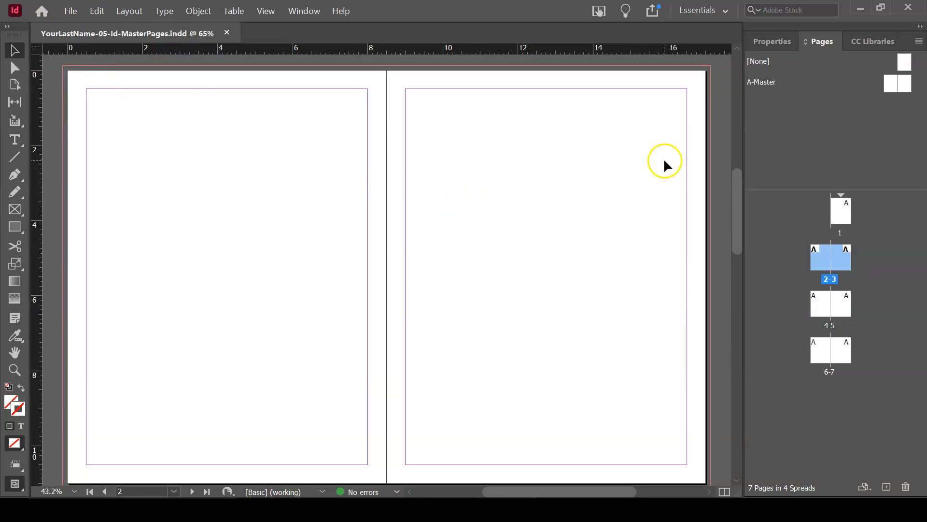
- Select the left page of A-Master and the thumbnail of document page 2
{"action": "key", "text": "ctrl+d"}
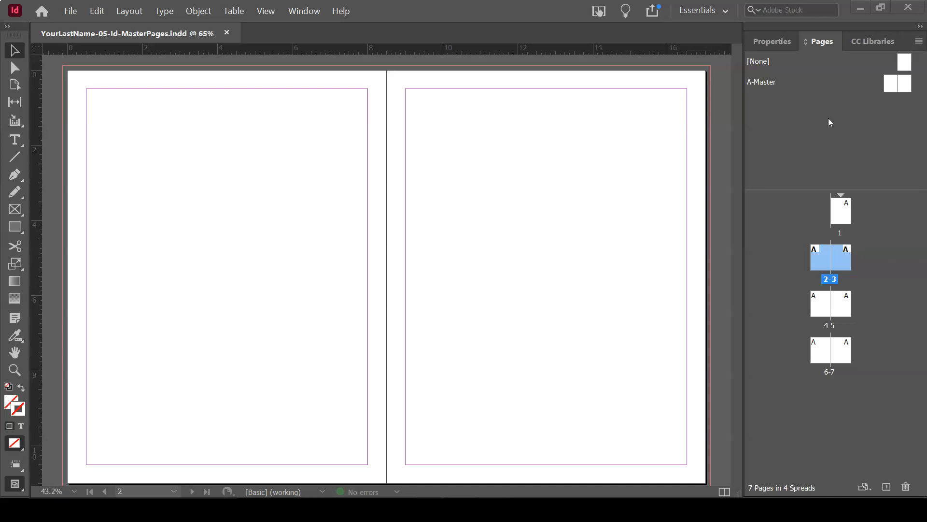
{"action": "double_click", "coordinate": [887, 86]}
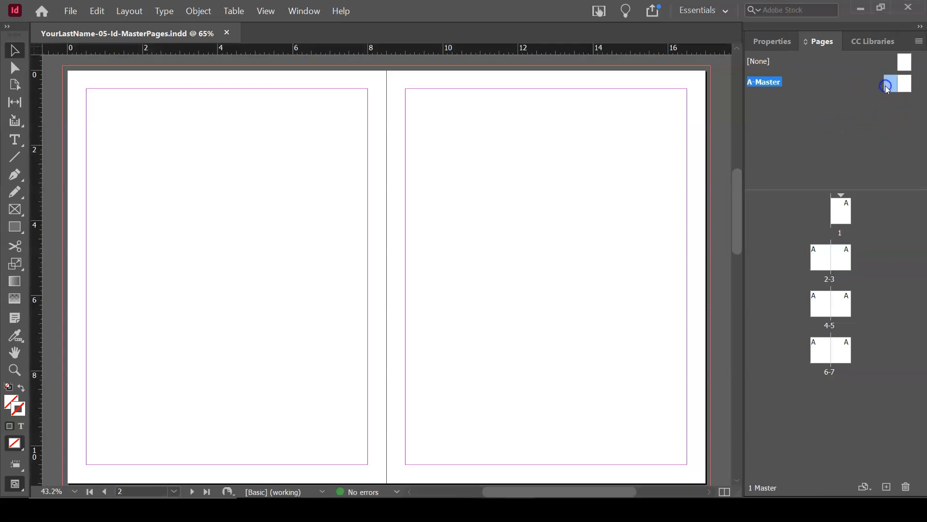
{"action": "left_click_drag", "start_coordinate": [884, 87], "coordinate": [821, 262]}
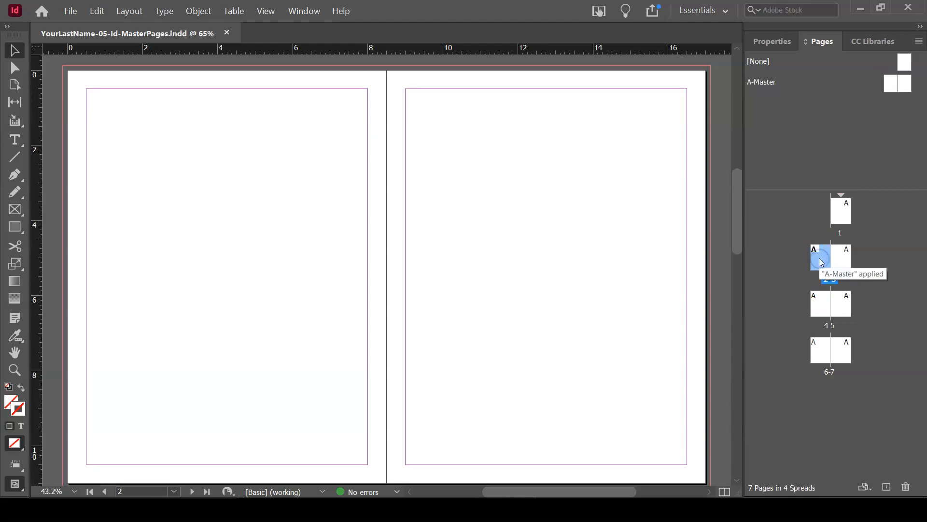
{"action": "left_click", "coordinate": [823, 222]}
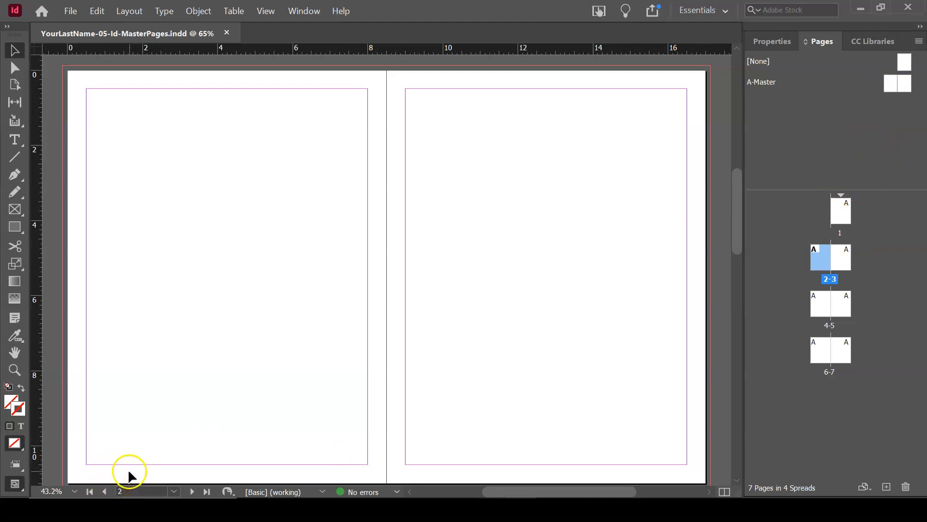
- Go to page 3 of the document, and bring page 5 into view
{"action": "left_click", "coordinate": [175, 491]}
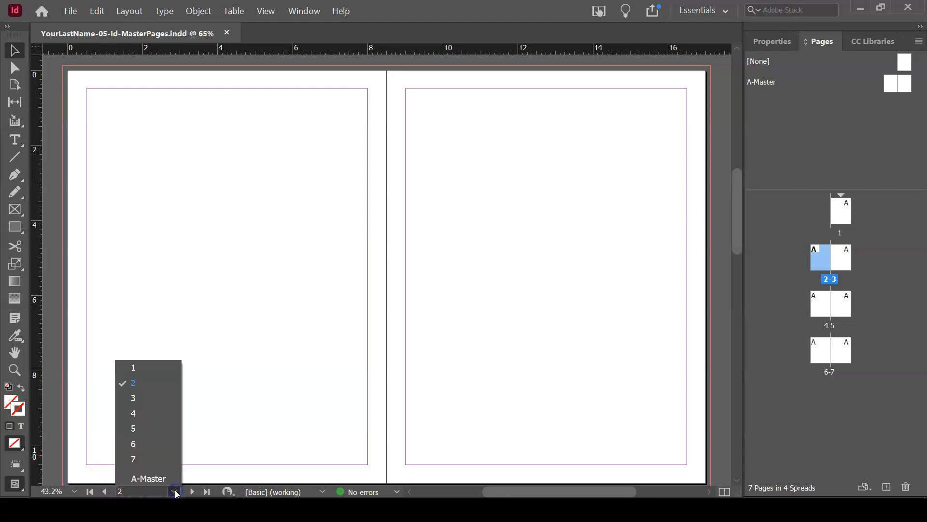
{"action": "left_click", "coordinate": [164, 399]}
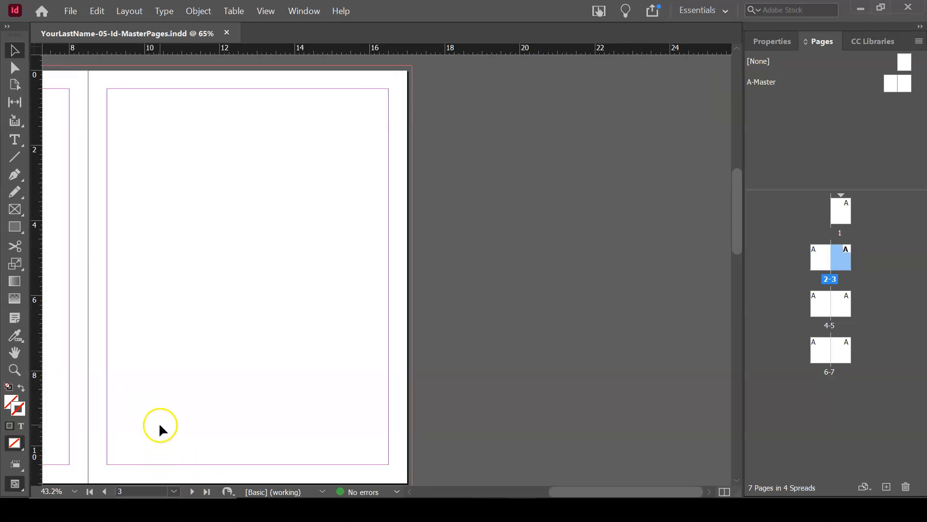
{"action": "left_click", "coordinate": [844, 307]}
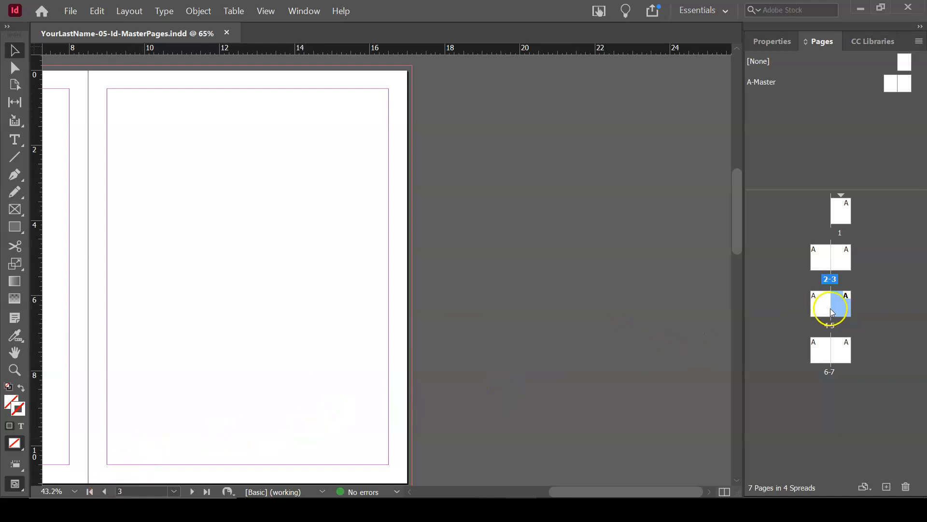
{"action": "double_click", "coordinate": [847, 309]}
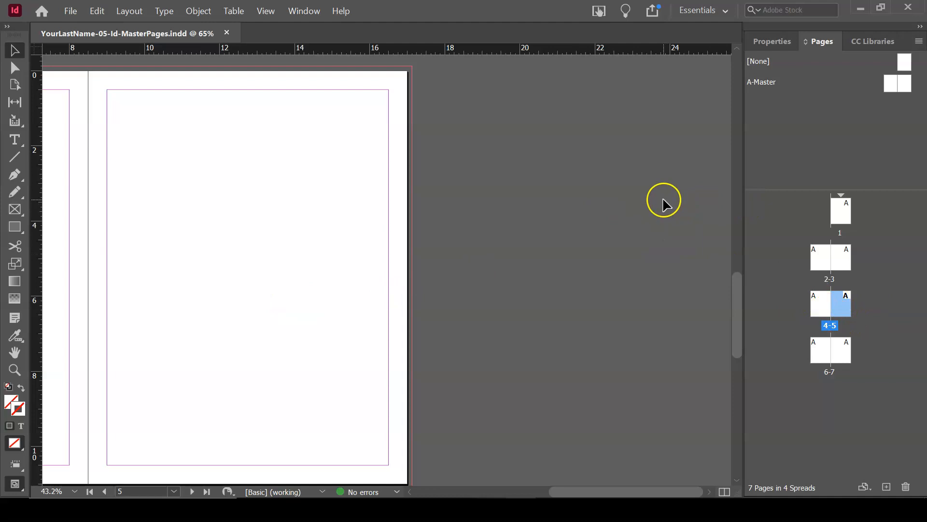
- Open the left page of the A-Master spread in the document window
{"action": "left_click", "coordinate": [891, 86]}
{"action": "double_click", "coordinate": [891, 85]}
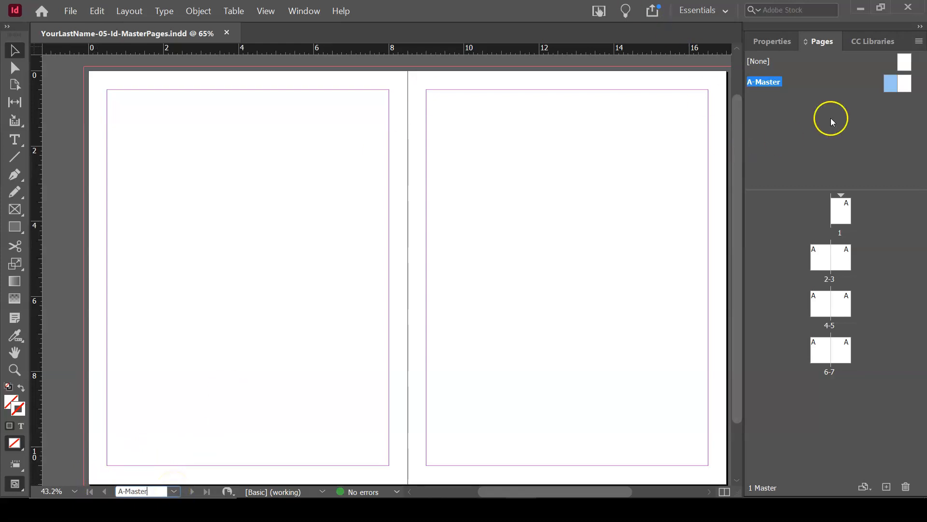
{"action": "double_click", "coordinate": [894, 83]}
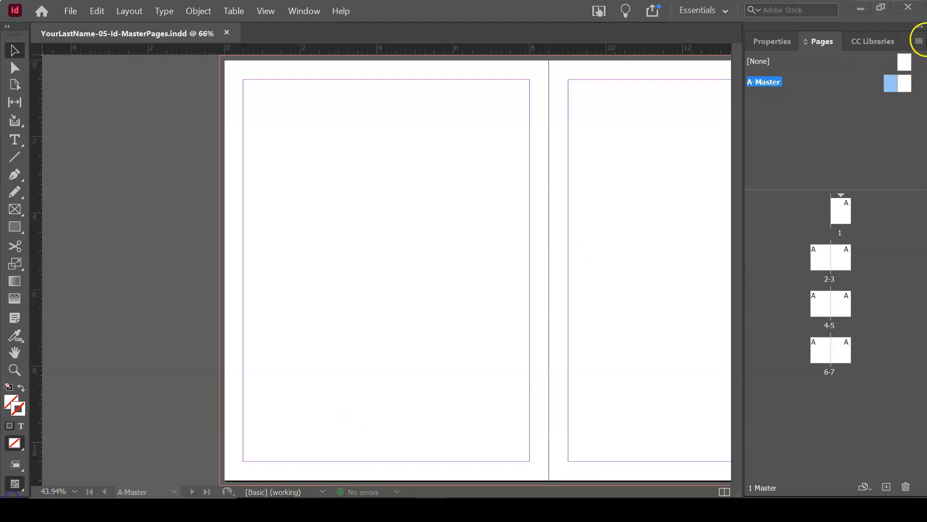
- Create a new master with the prefix B and the name Photoshop, keeping two letter-size pages and no parent master
{"action": "left_click", "coordinate": [919, 41]}
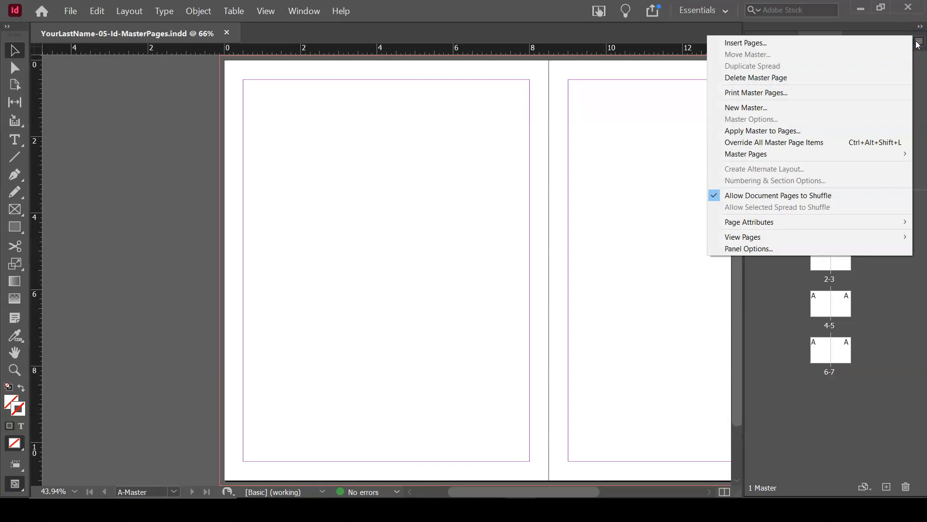
{"action": "left_click", "coordinate": [906, 43]}
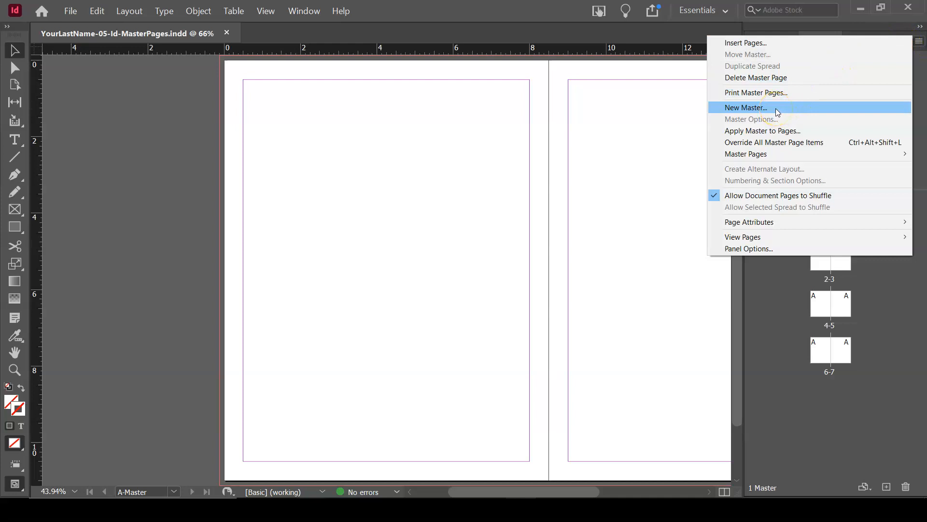
{"action": "left_click", "coordinate": [776, 108]}
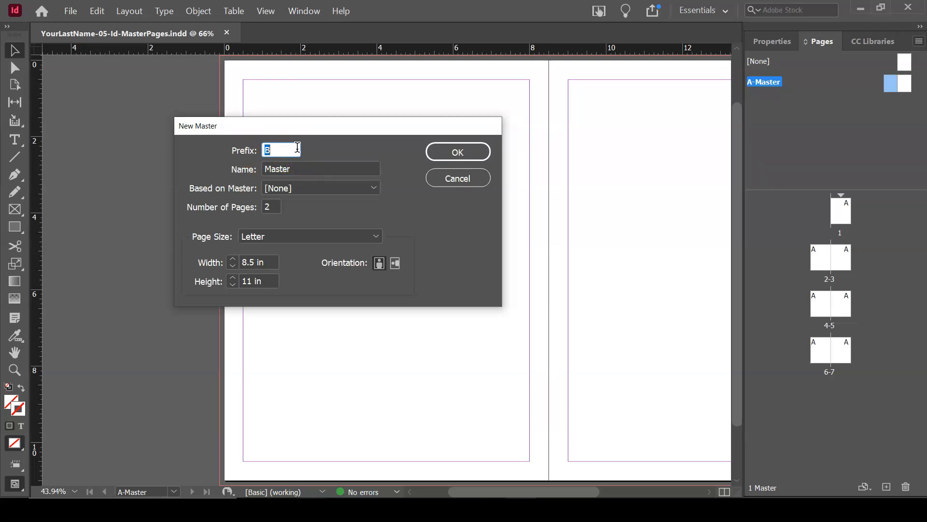
{"action": "left_click", "coordinate": [241, 153]}
{"action": "left_click", "coordinate": [294, 168]}
{"action": "left_click", "coordinate": [296, 169]}
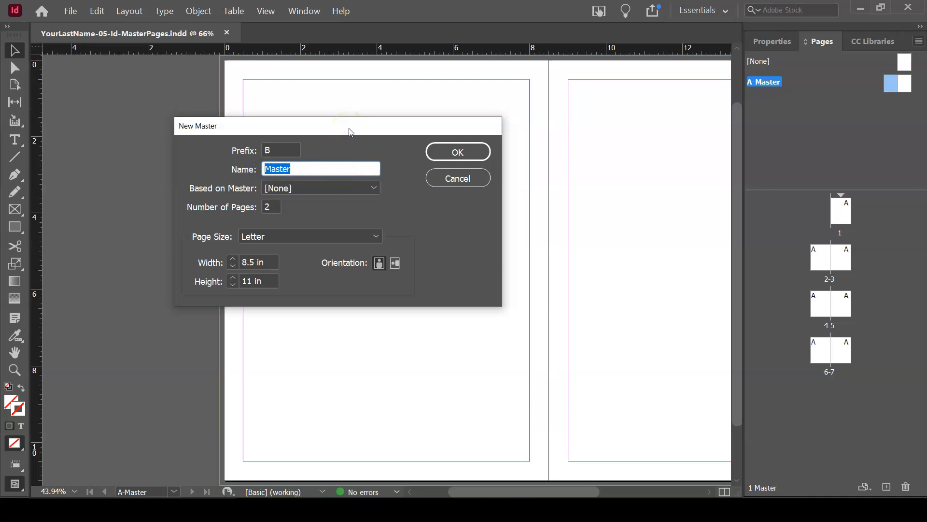
{"action": "type", "text": "Photoshop"}
{"action": "left_click", "coordinate": [303, 249]}
{"action": "left_click", "coordinate": [461, 151]}
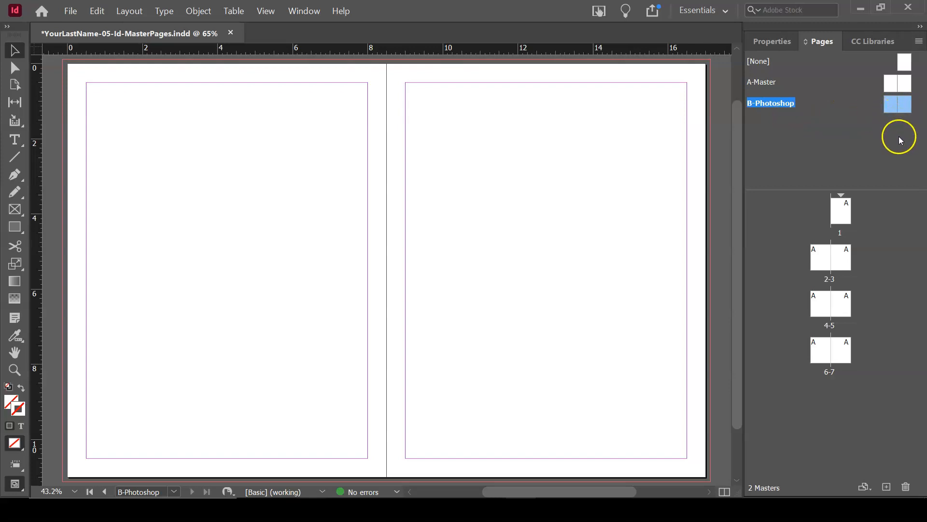
- Save the document with the new Photoshop master
{"action": "left_click", "coordinate": [70, 10]}
{"action": "left_click", "coordinate": [91, 76]}
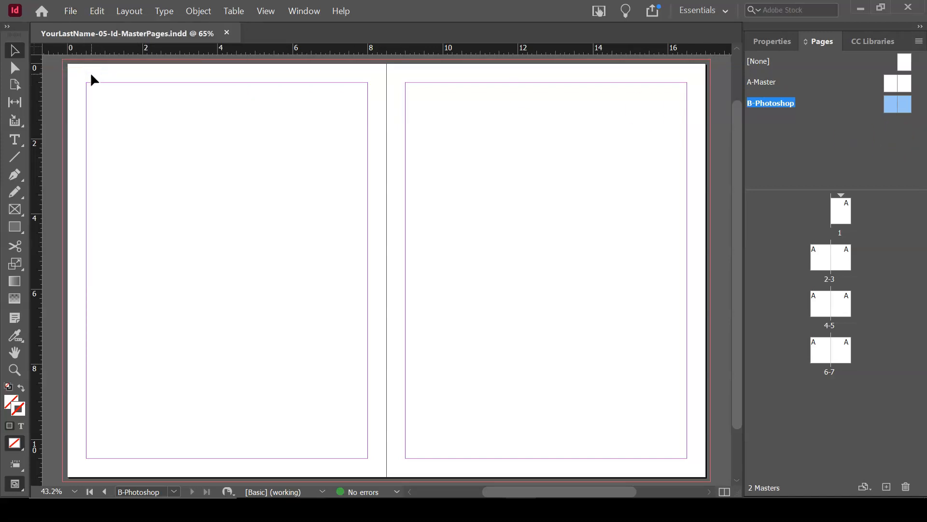
{"action": "left_click", "coordinate": [836, 165]}
- Create another two-page letter-size master with the prefix C and the name Illustrator, based on no other master
{"action": "left_click", "coordinate": [919, 42]}
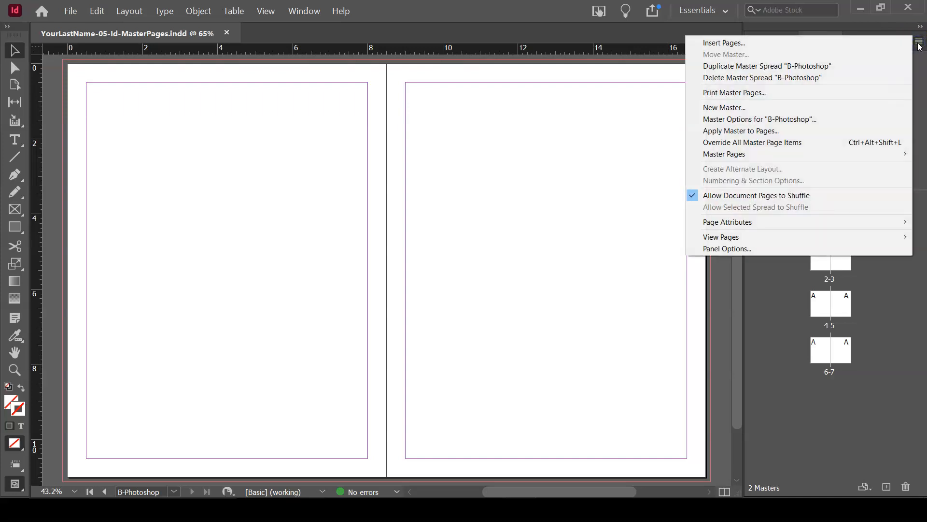
{"action": "left_click", "coordinate": [770, 109]}
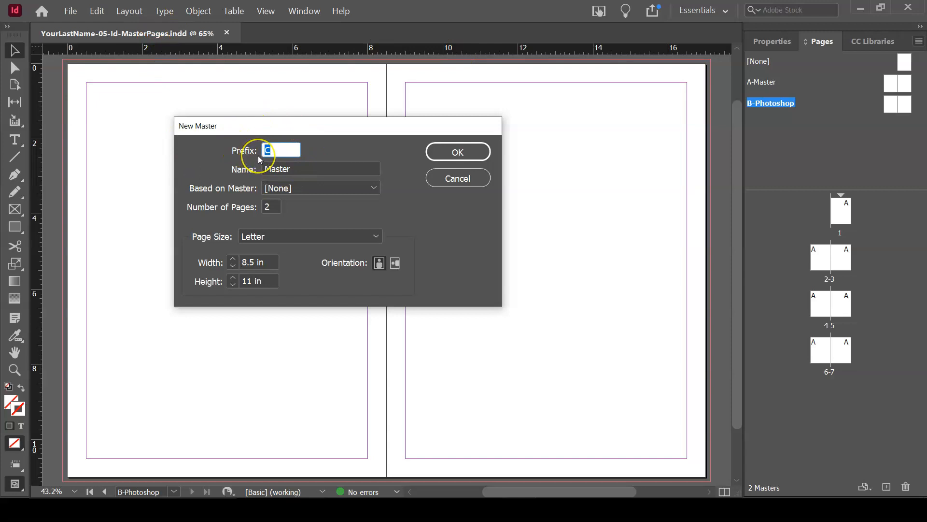
{"action": "key", "text": "Tab"}
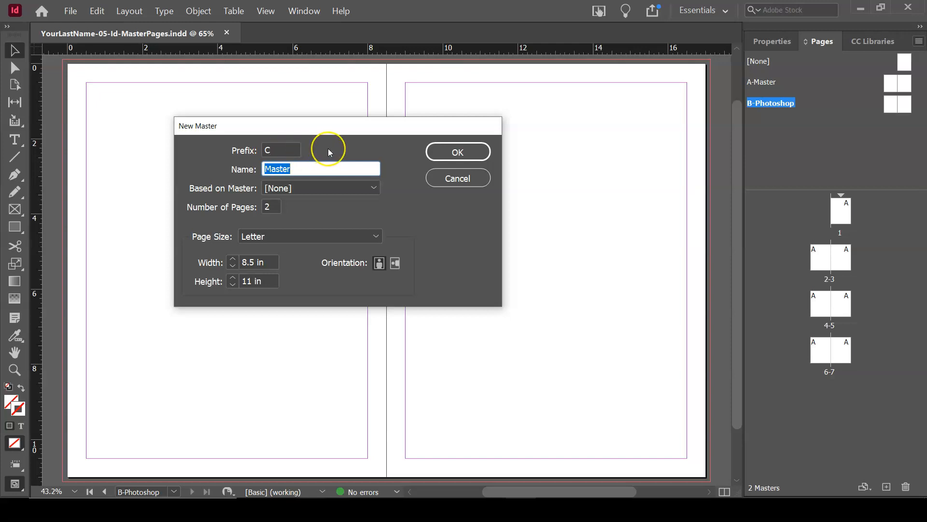
{"action": "type", "text": "Illustrator"}
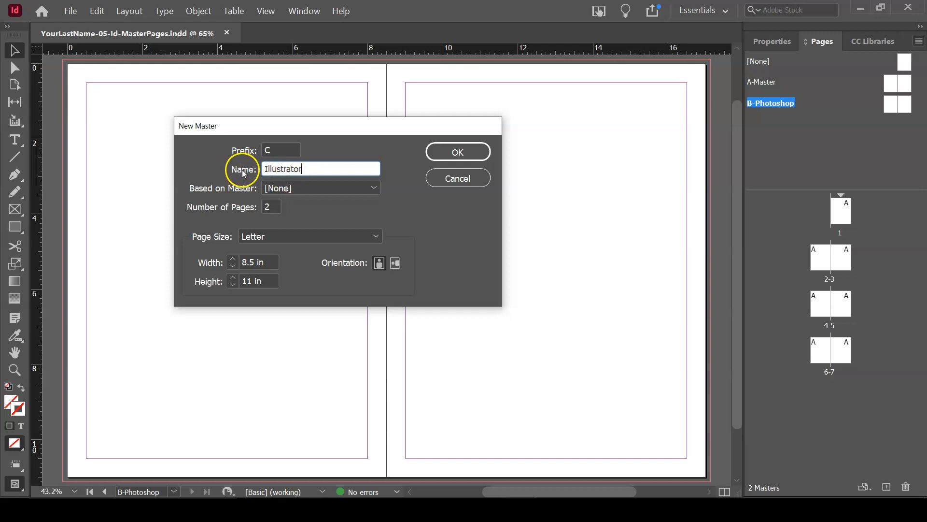
{"action": "left_click", "coordinate": [439, 153]}
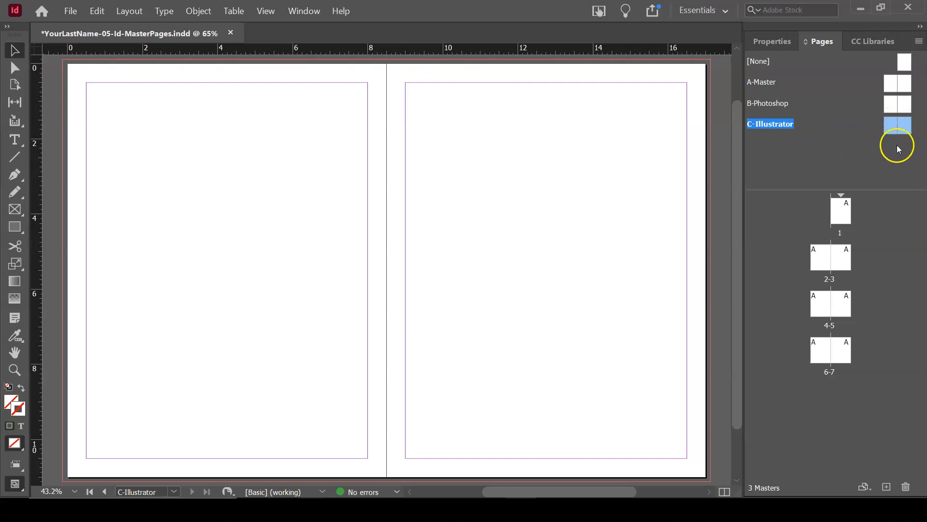
- Save the document with the new Illustrator master
{"action": "left_click", "coordinate": [827, 160]}
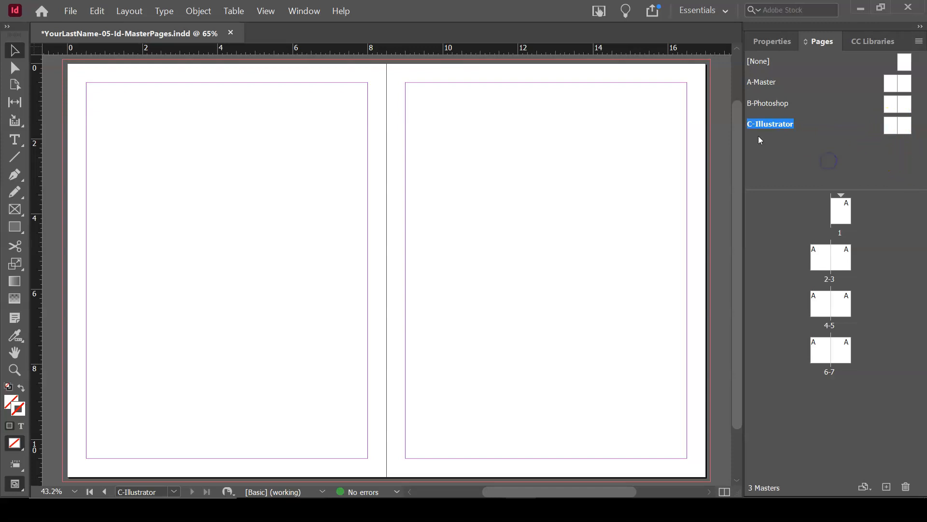
{"action": "left_click", "coordinate": [70, 11]}
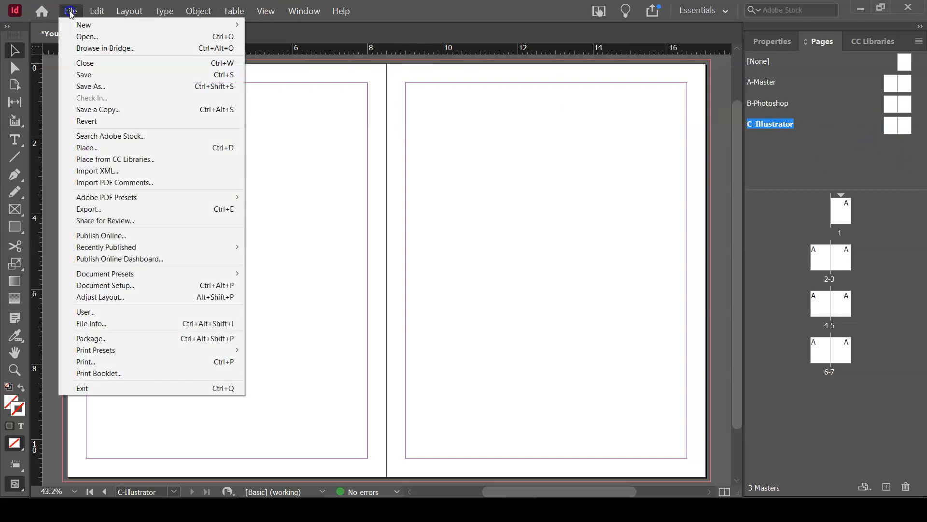
{"action": "left_click", "coordinate": [99, 76]}
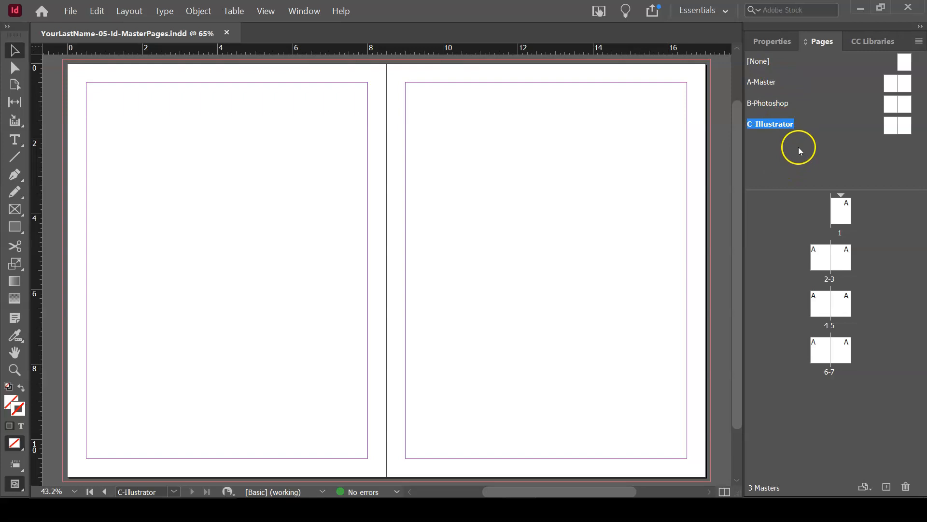
- Rename the A-Master spread to InDesign, keeping prefix A, no parent master and two pages
{"action": "double_click", "coordinate": [763, 84]}
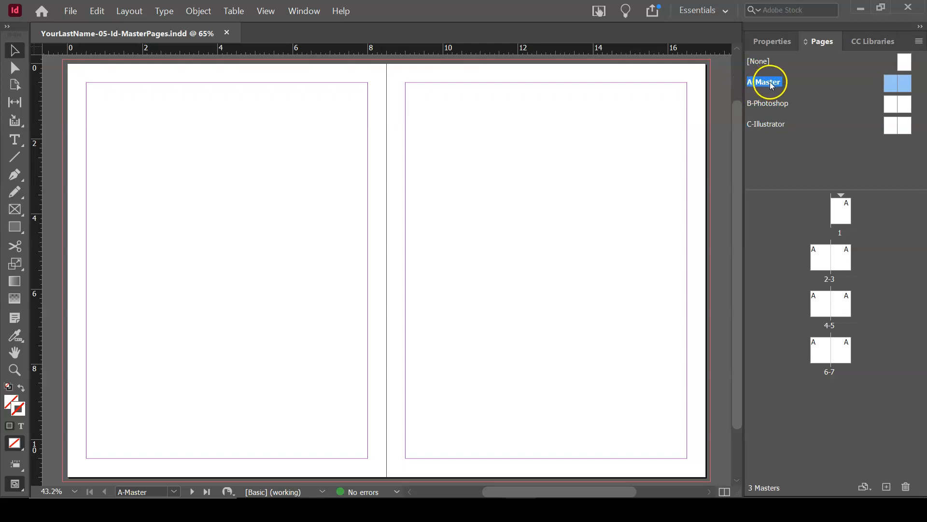
{"action": "left_click", "coordinate": [920, 43]}
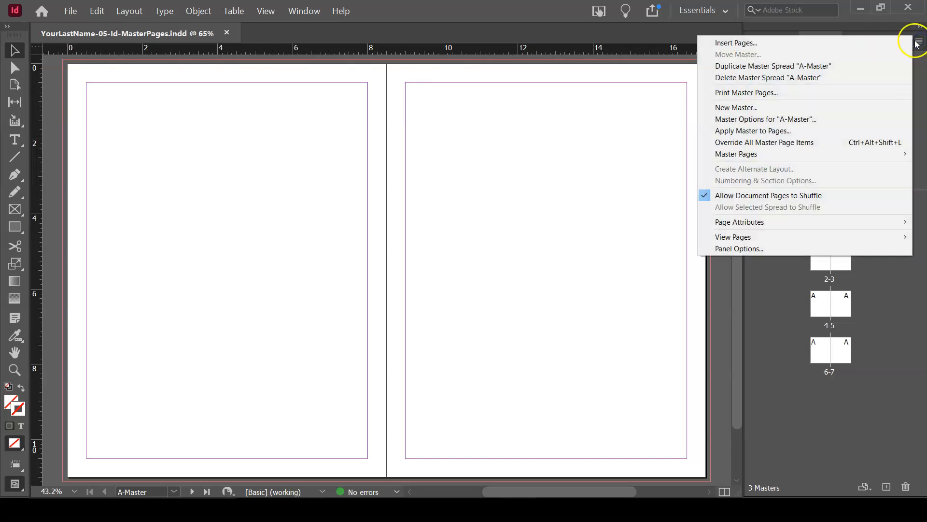
{"action": "left_click", "coordinate": [833, 119]}
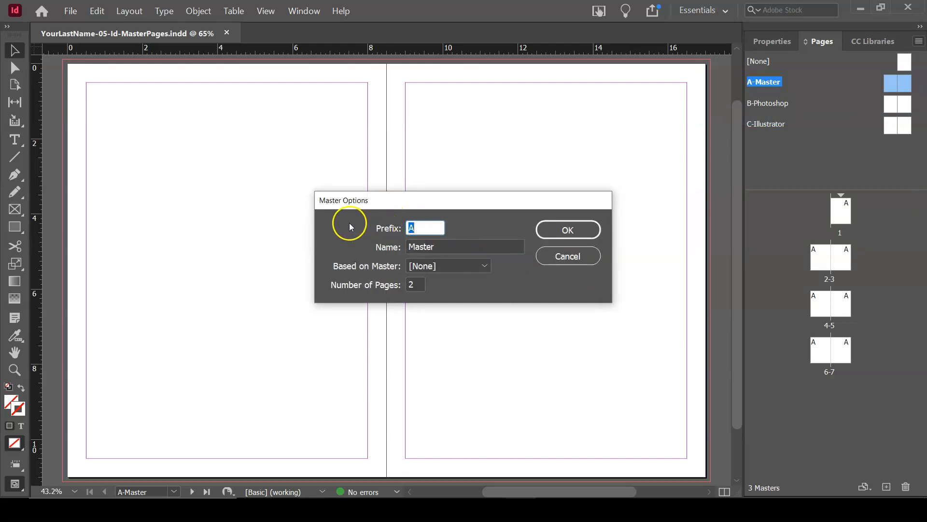
{"action": "key", "text": "Tab"}
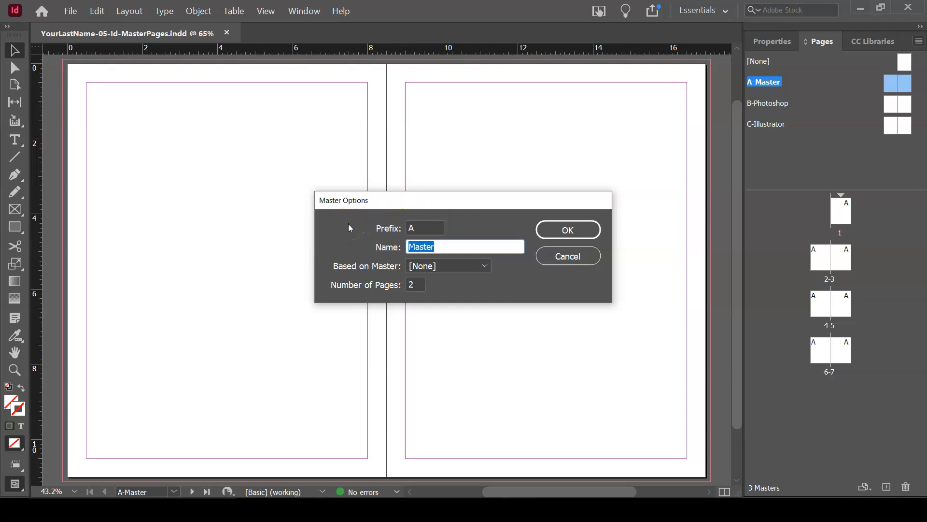
{"action": "type", "text": "InDesign"}
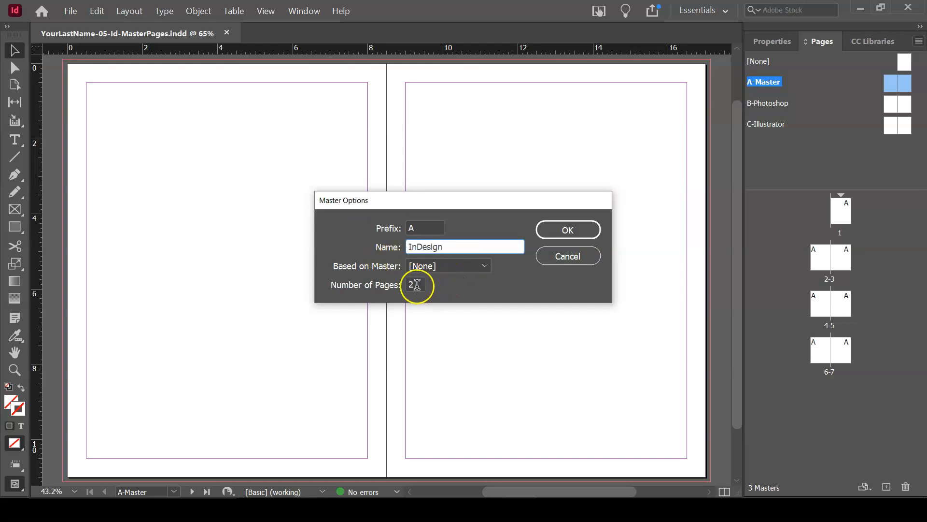
{"action": "left_click", "coordinate": [551, 229]}
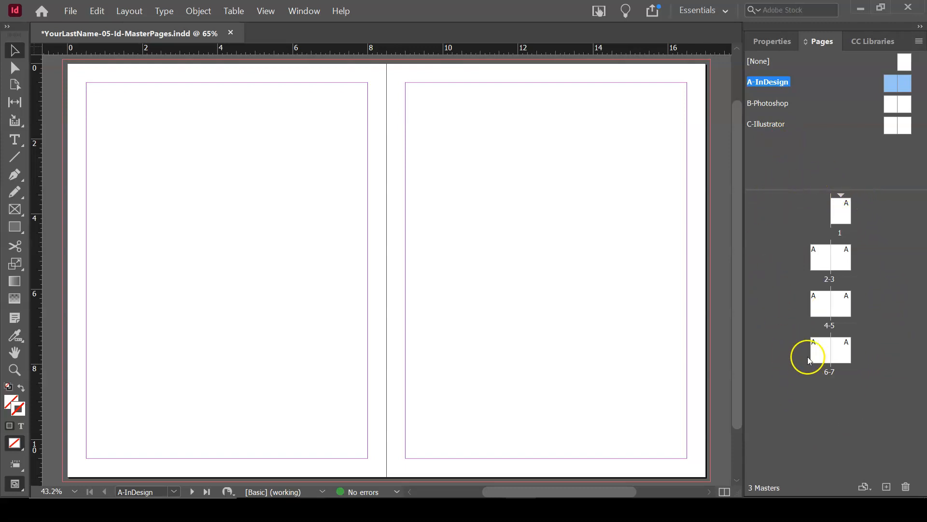
- Show the whole A-InDesign master spread in the document window
{"action": "left_click_drag", "start_coordinate": [810, 343], "coordinate": [819, 255]}
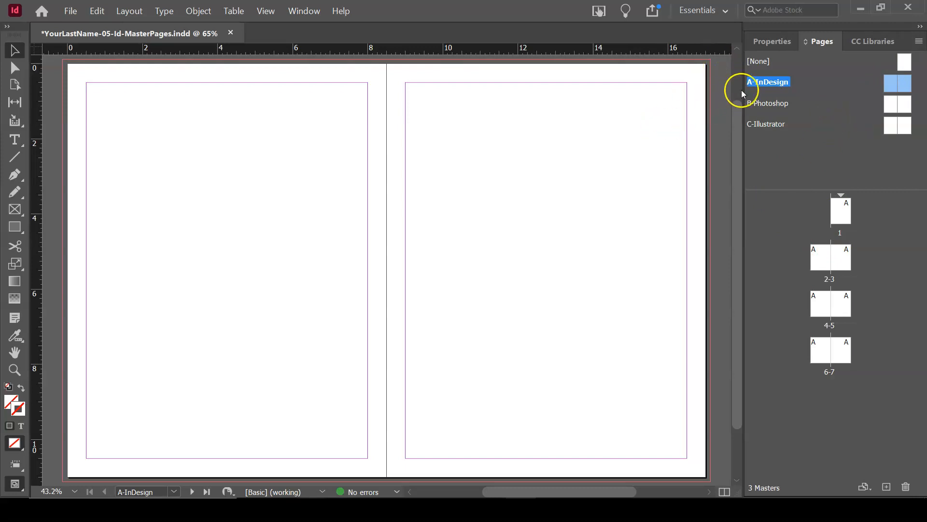
{"action": "double_click", "coordinate": [893, 83]}
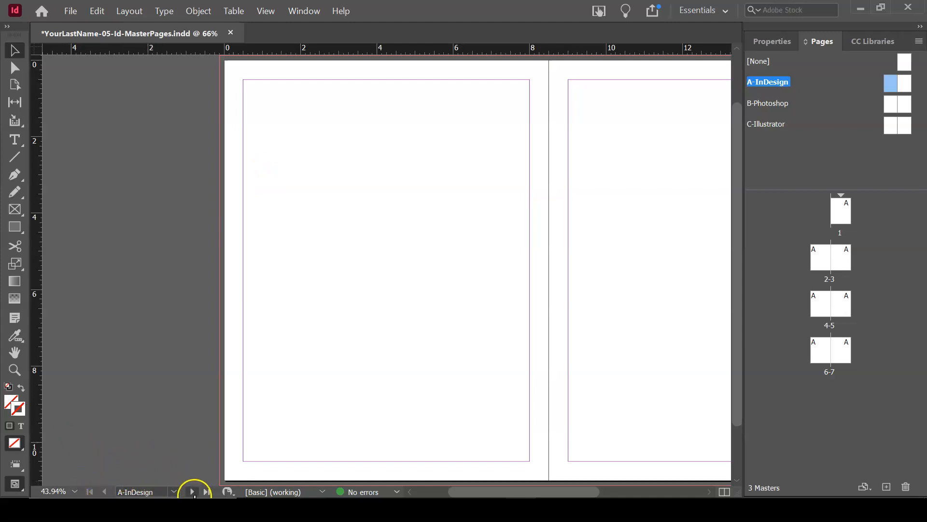
{"action": "left_click", "coordinate": [175, 489]}
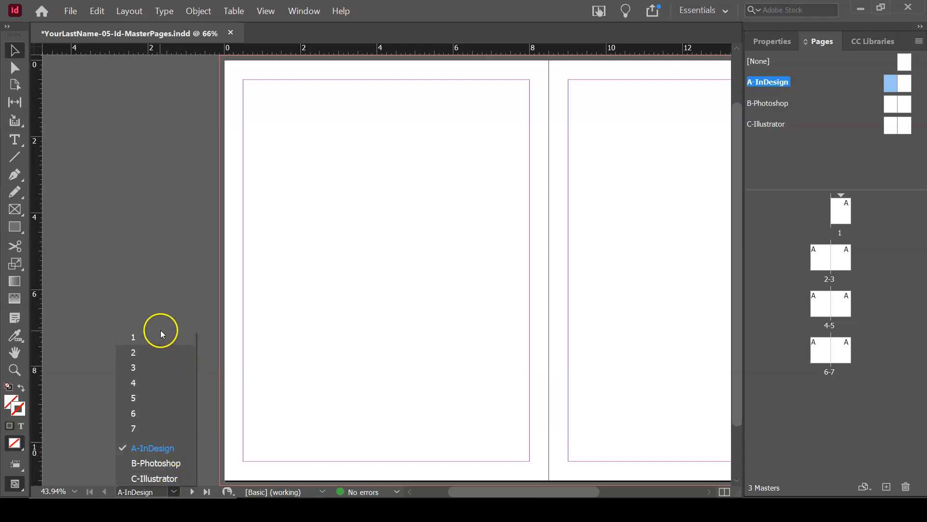
{"action": "left_click", "coordinate": [153, 448]}
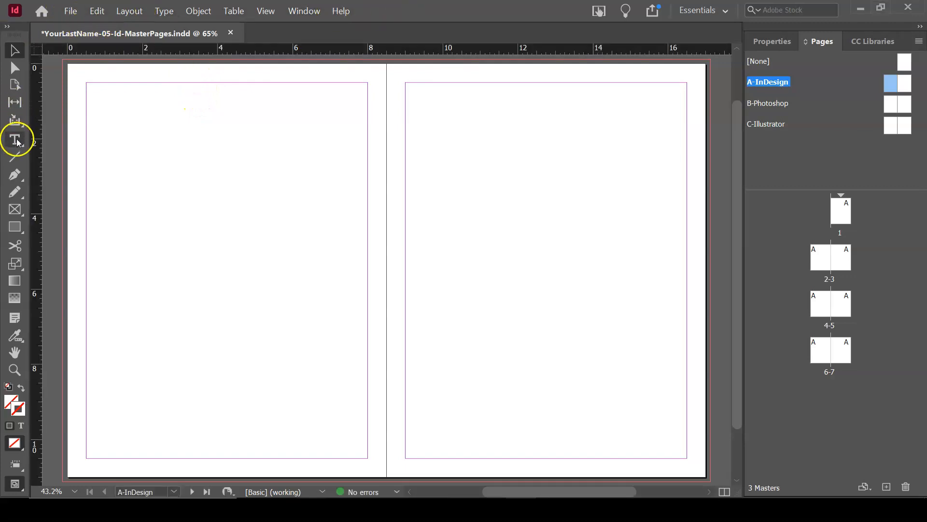
- Draw a rectangle frame 1.25 in wide and 11.25 in high along the A-InDesign left page's outer edge, from bleed to bleed
{"action": "key", "text": "f"}
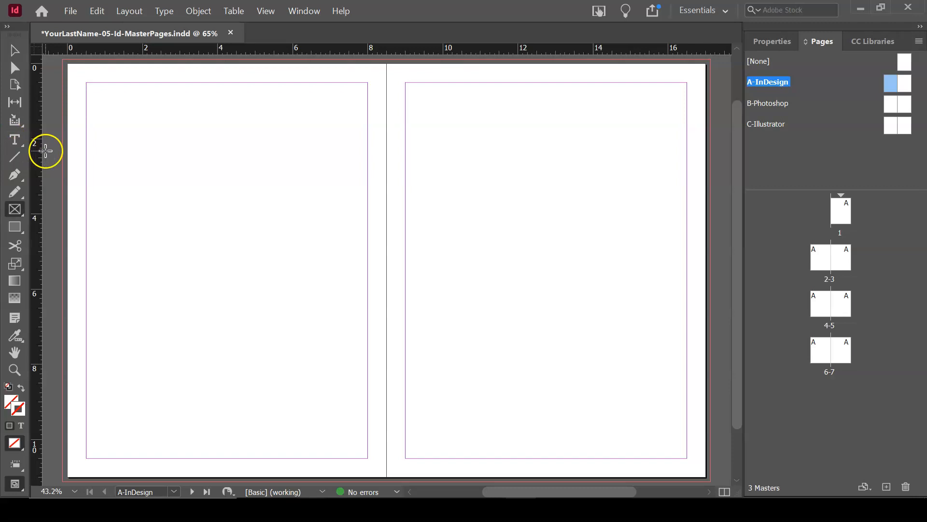
{"action": "left_click", "coordinate": [17, 210]}
{"action": "left_click_drag", "start_coordinate": [62, 58], "coordinate": [110, 480]}
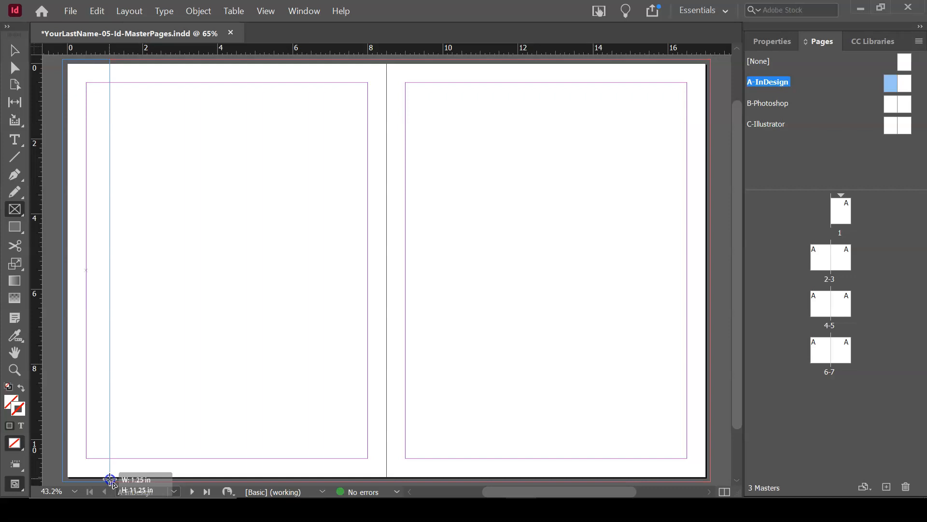
{"action": "left_click_drag", "start_coordinate": [110, 480], "coordinate": [110, 480]}
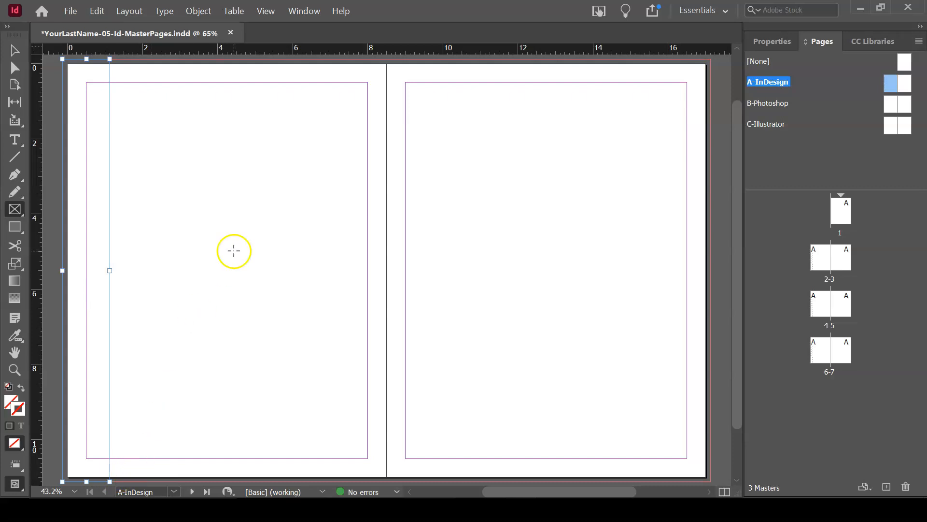
{"action": "left_click", "coordinate": [19, 56]}
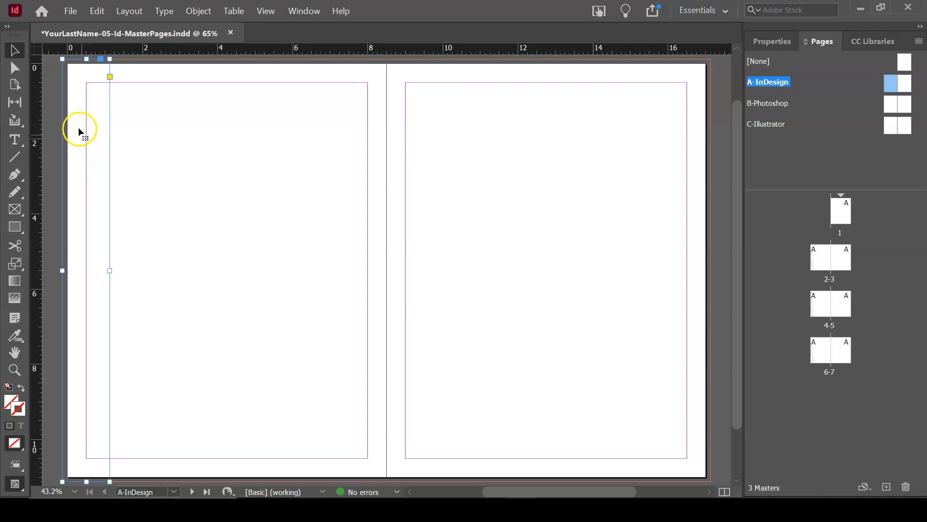
- Place the sunset field photo numbered 10 (JPG) from the PhotoLibrary folder into the tall narrow frame
{"action": "left_click", "coordinate": [71, 12]}
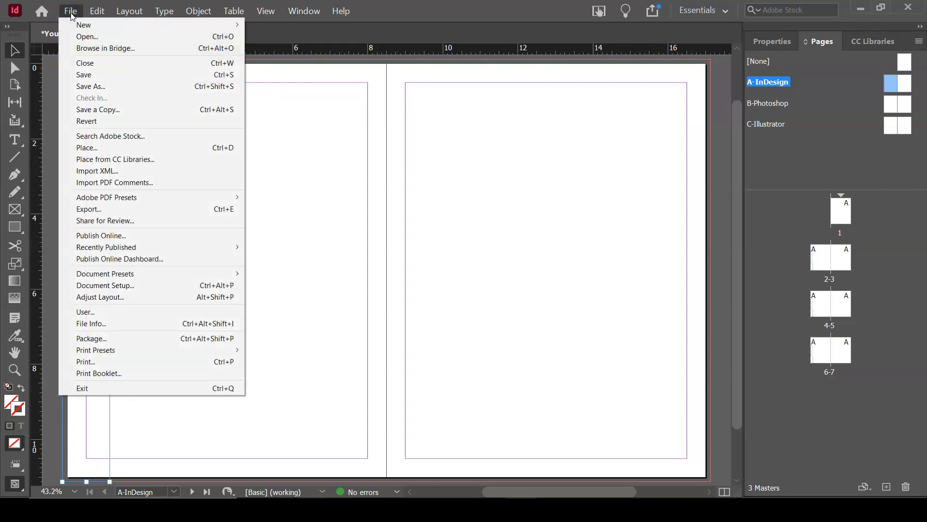
{"action": "left_click", "coordinate": [112, 148]}
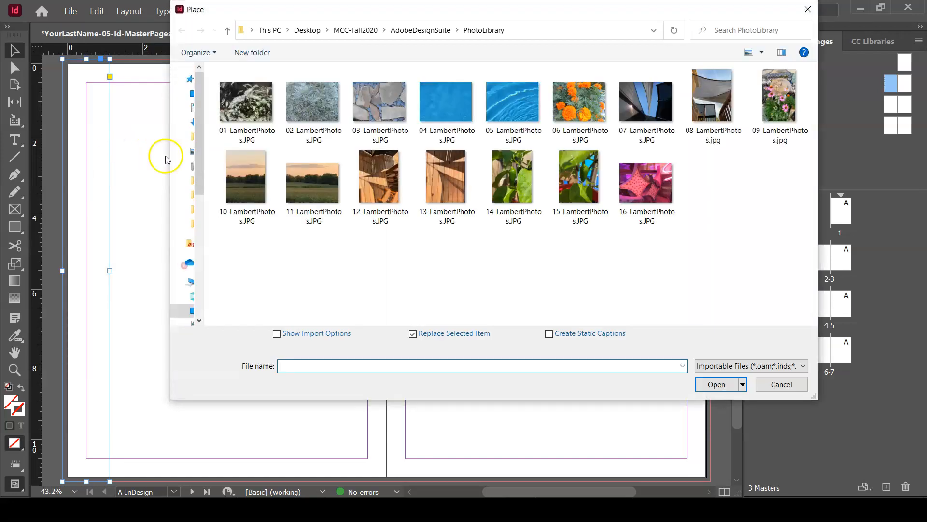
{"action": "left_click", "coordinate": [413, 30]}
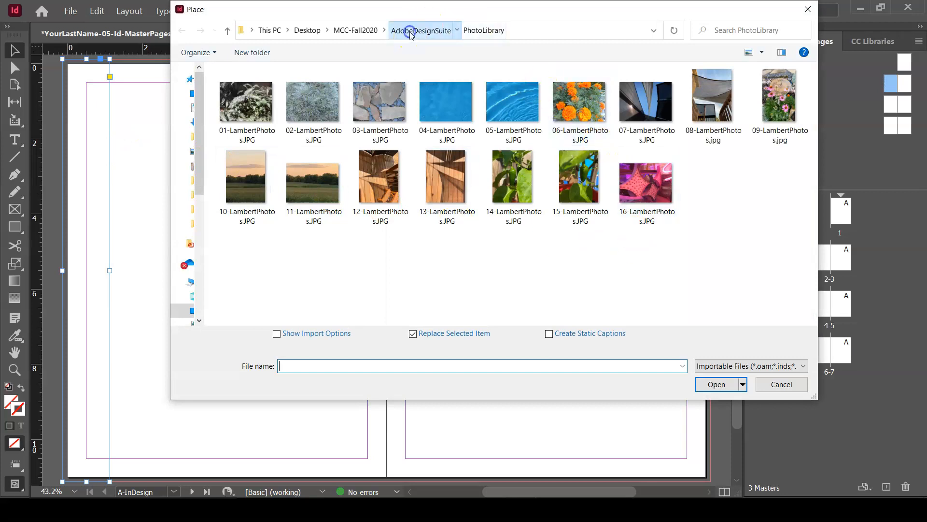
{"action": "left_click", "coordinate": [258, 157]}
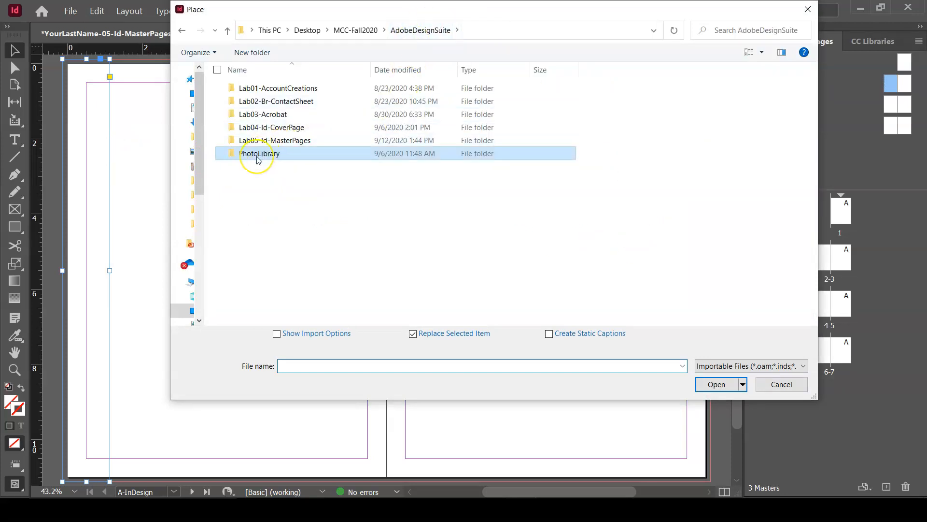
{"action": "double_click", "coordinate": [258, 158]}
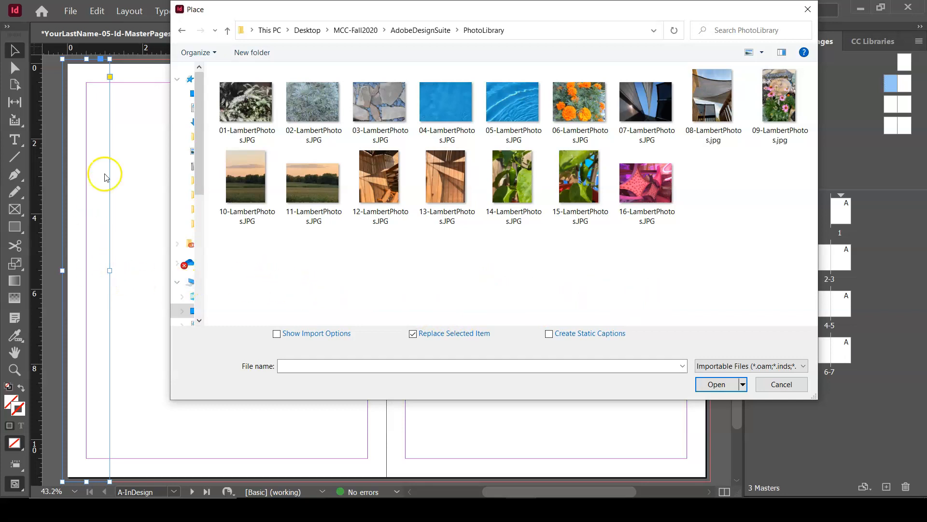
{"action": "left_click", "coordinate": [251, 192]}
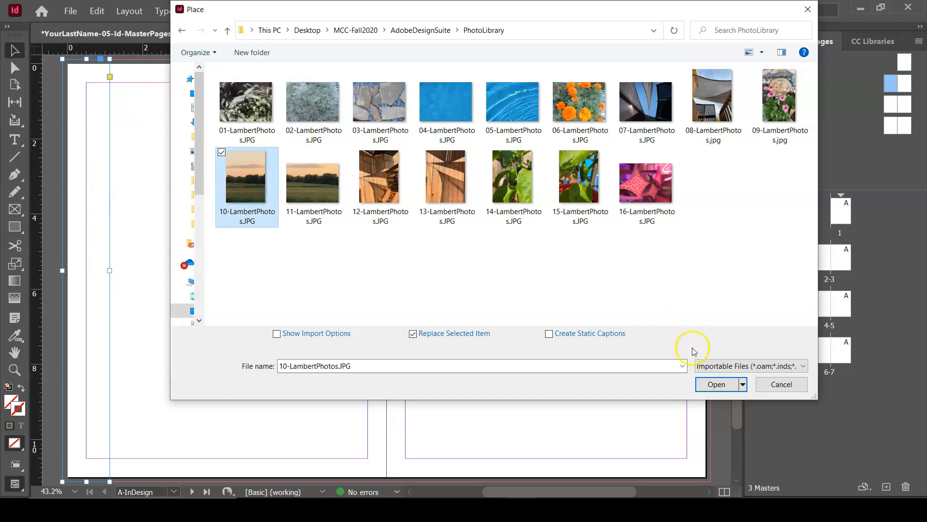
{"action": "left_click", "coordinate": [714, 384]}
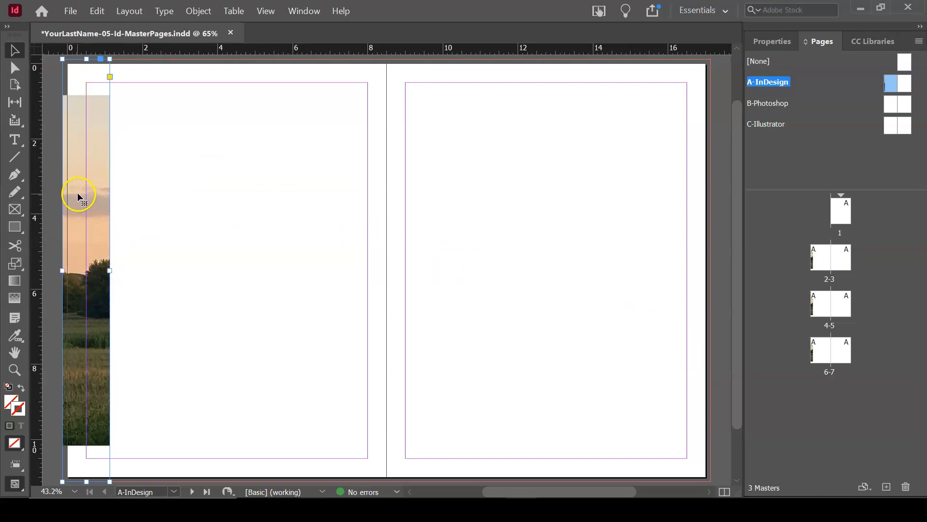
- Save the document with the photo placed on the A-InDesign master
{"action": "left_click_drag", "start_coordinate": [128, 196], "coordinate": [298, 199]}
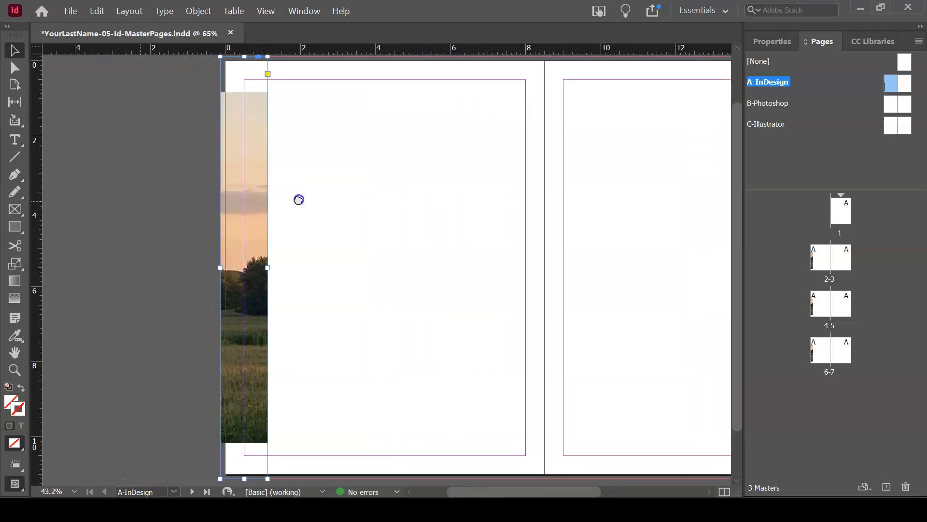
{"action": "left_click", "coordinate": [70, 10]}
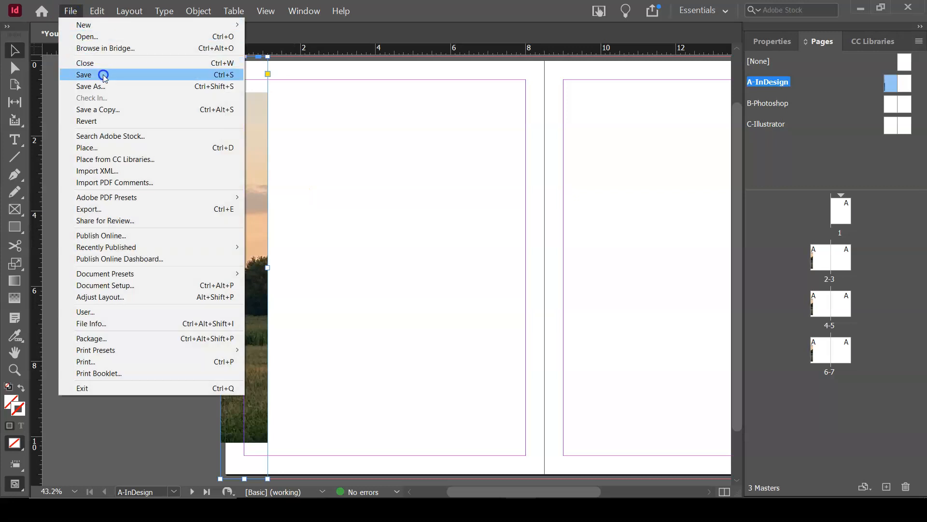
{"action": "left_click", "coordinate": [104, 76]}
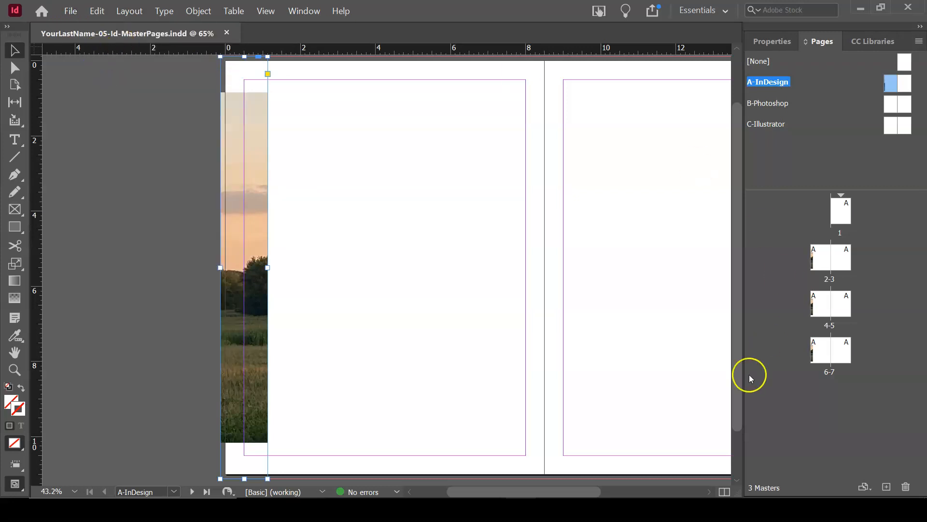
- Enlarge the photo inside its frame to cover the full bleed height and shift it left to show a different part
{"action": "double_click", "coordinate": [251, 189]}
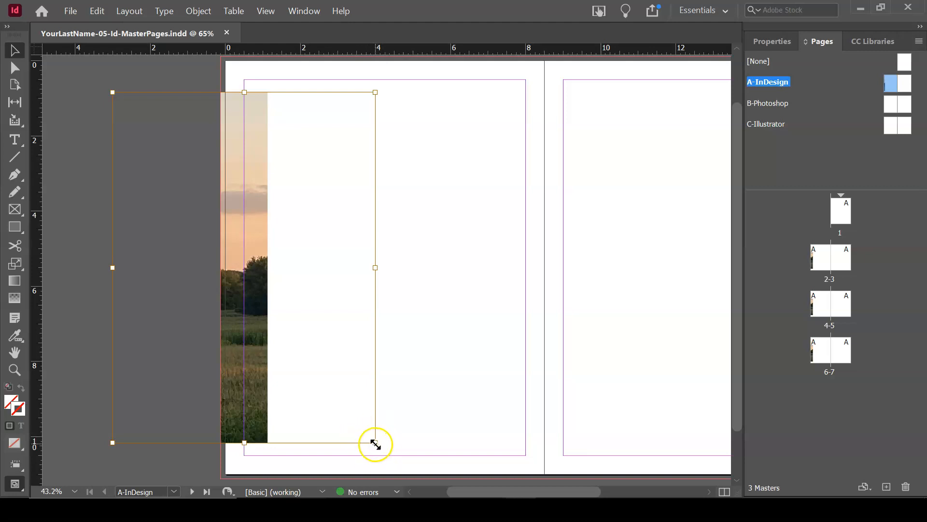
{"action": "left_click_drag", "start_coordinate": [375, 442], "coordinate": [406, 468]}
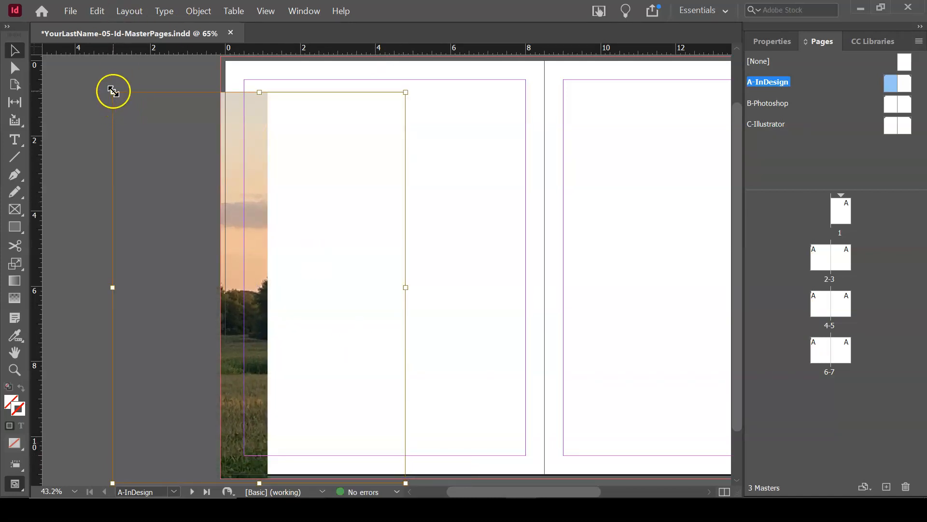
{"action": "left_click_drag", "start_coordinate": [113, 92], "coordinate": [85, 58]}
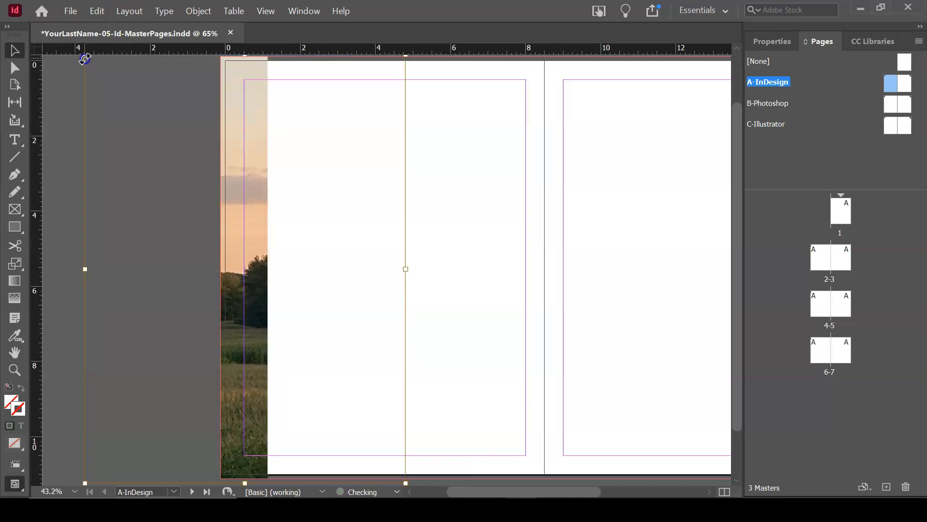
{"action": "left_click_drag", "start_coordinate": [251, 357], "coordinate": [248, 357]}
{"action": "left_click", "coordinate": [250, 358]}
{"action": "left_click_drag", "start_coordinate": [250, 358], "coordinate": [124, 356]}
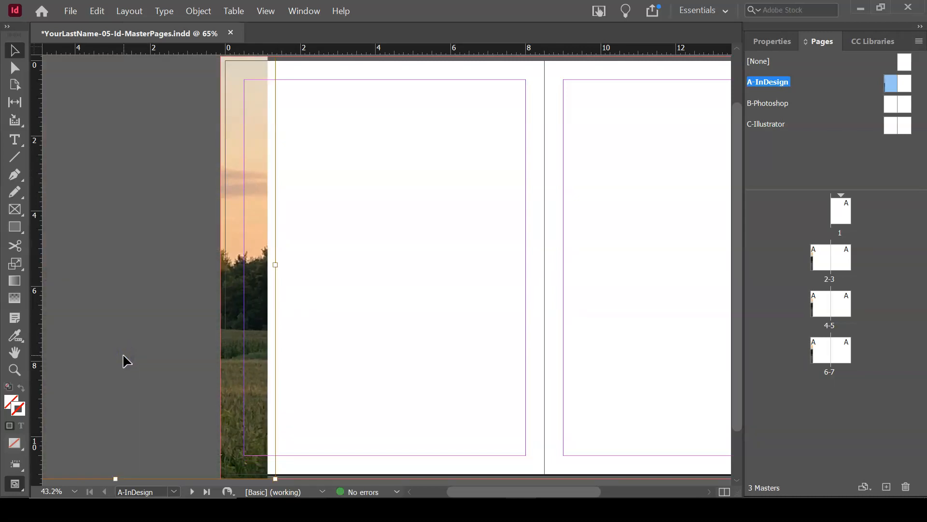
{"action": "left_click", "coordinate": [152, 331]}
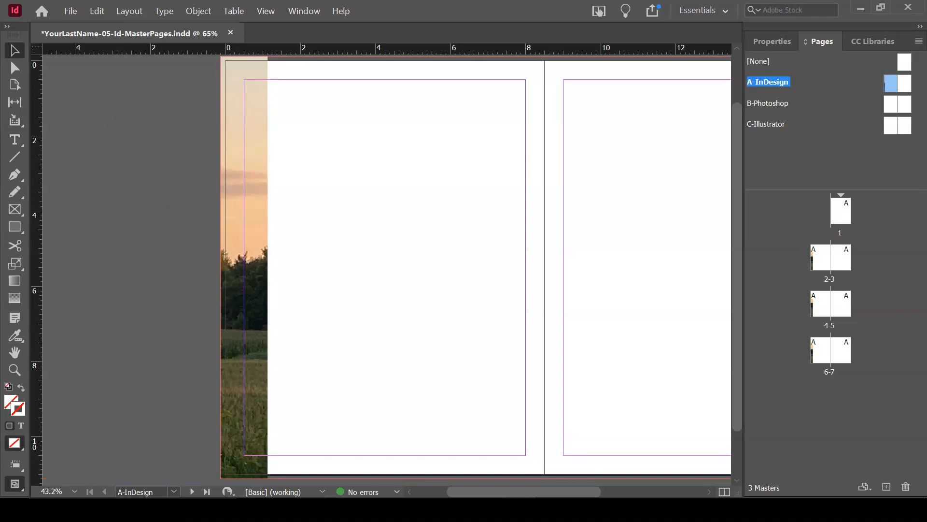
- Save the document with the resized photo strip
{"action": "left_click", "coordinate": [69, 10]}
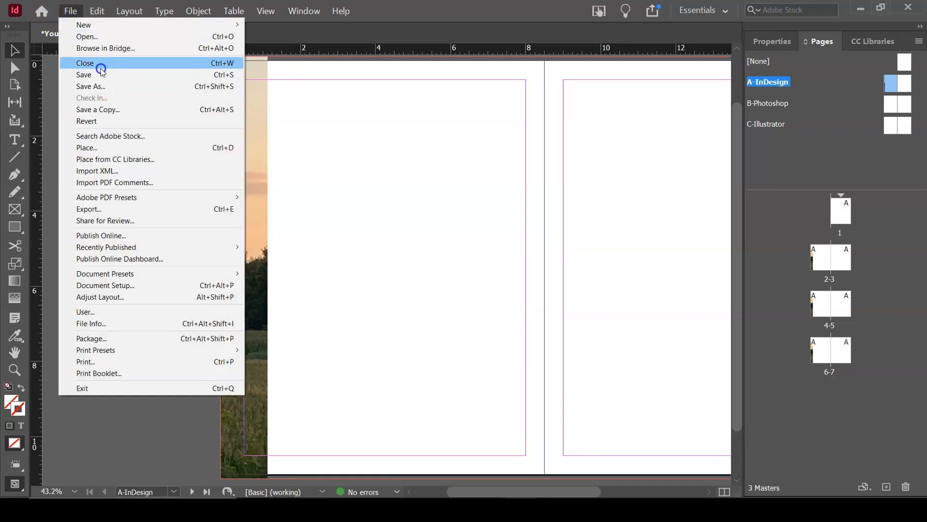
{"action": "left_click", "coordinate": [104, 74]}
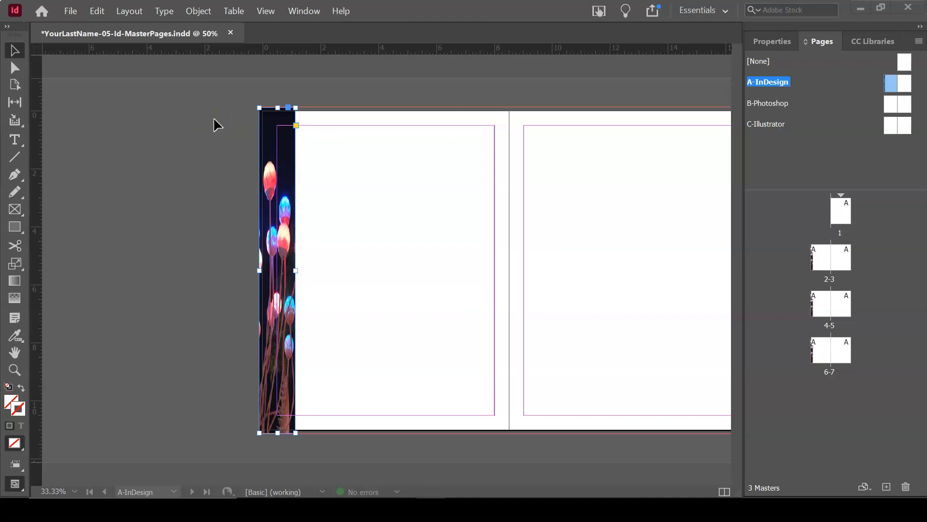
- Turn on Overprint Preview for the A-InDesign master spread and save the document
{"action": "left_click", "coordinate": [263, 15]}
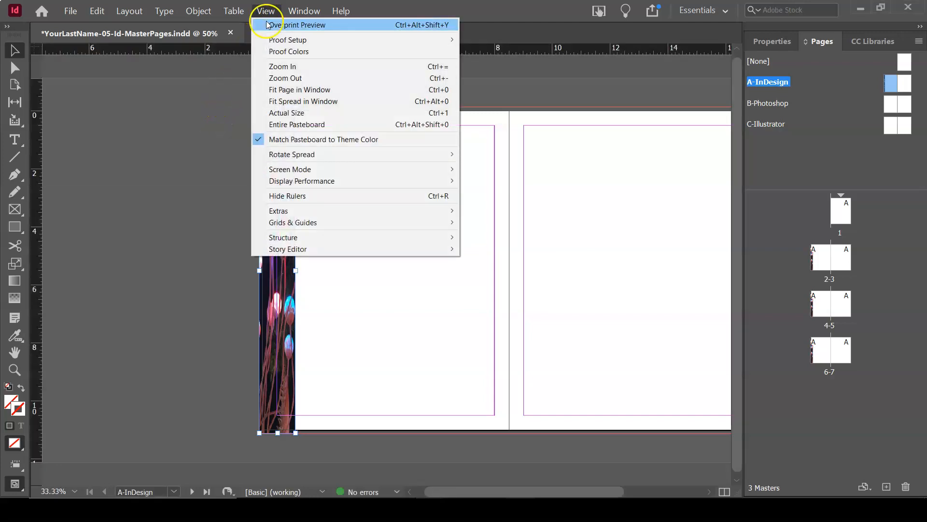
{"action": "left_click", "coordinate": [272, 30]}
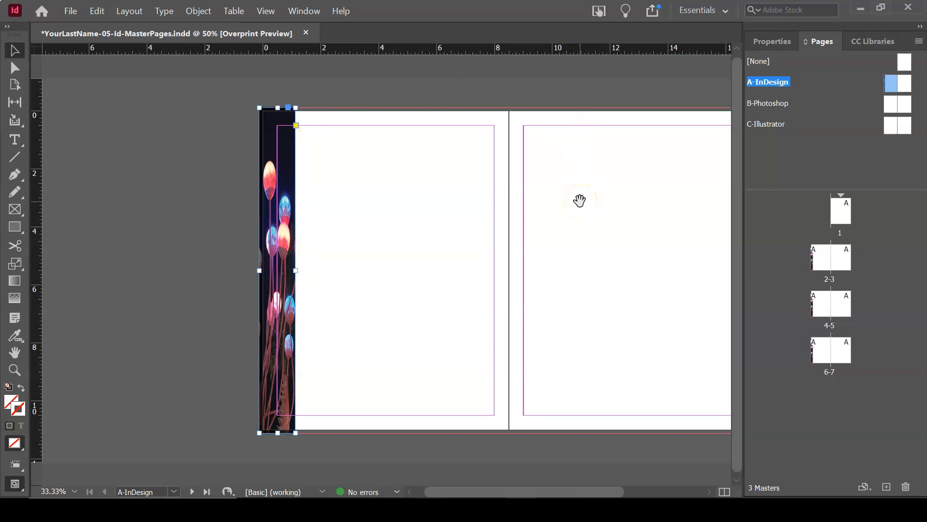
{"action": "left_click_drag", "start_coordinate": [580, 199], "coordinate": [478, 188]}
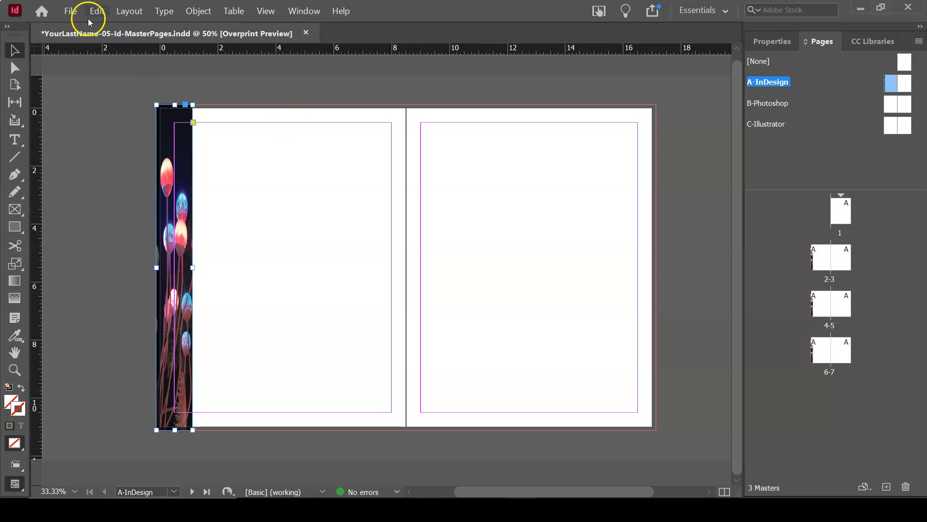
{"action": "left_click", "coordinate": [72, 11]}
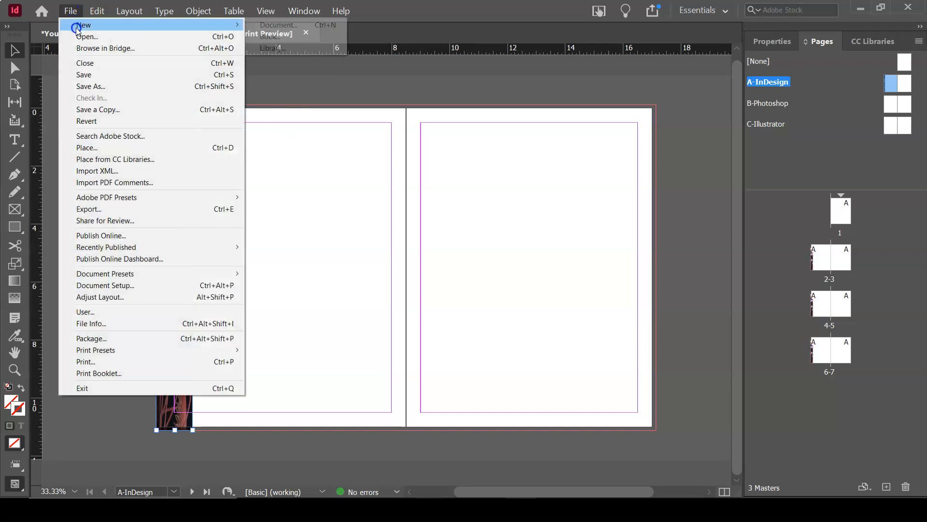
{"action": "left_click", "coordinate": [79, 75]}
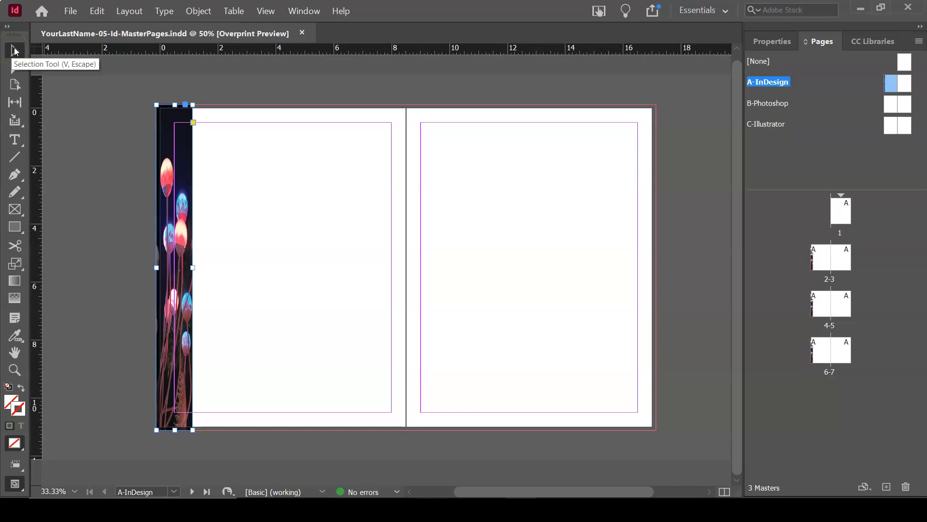
- Copy the left page's photo strip, paste it, and align the copy with the outer bleed edge of the right-hand master page
{"action": "left_click", "coordinate": [114, 133]}
{"action": "left_click", "coordinate": [168, 129]}
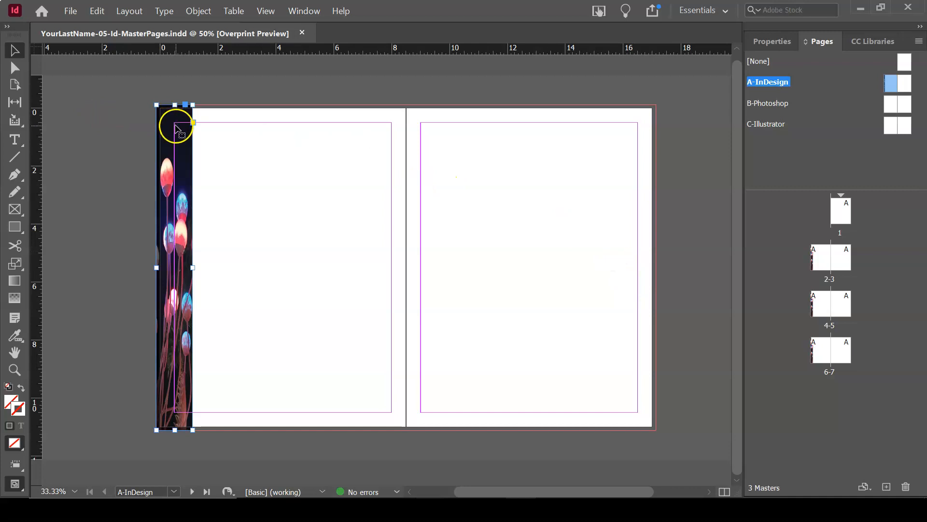
{"action": "left_click", "coordinate": [97, 11]}
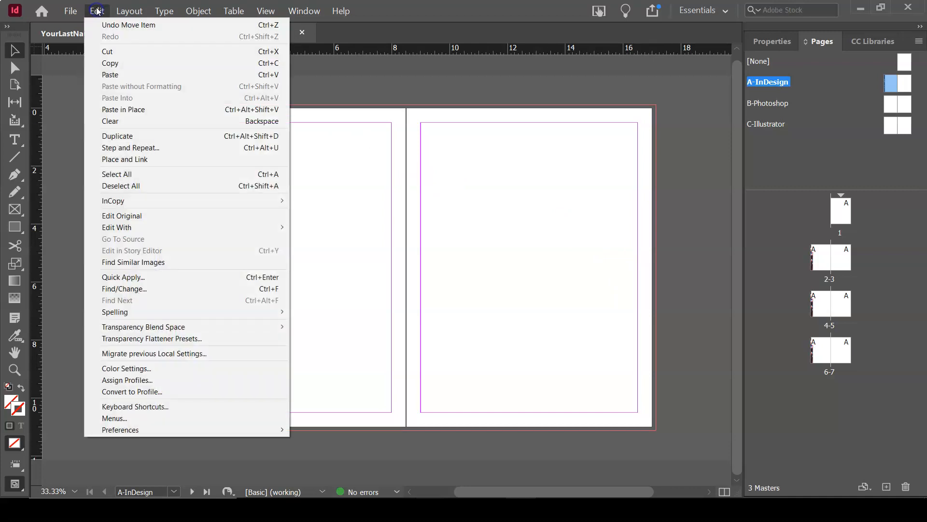
{"action": "left_click", "coordinate": [111, 63]}
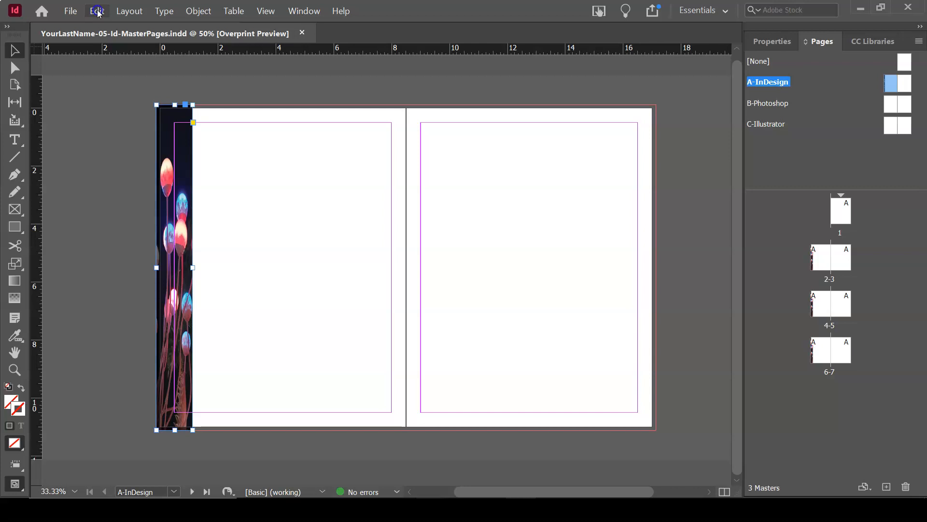
{"action": "left_click", "coordinate": [98, 11]}
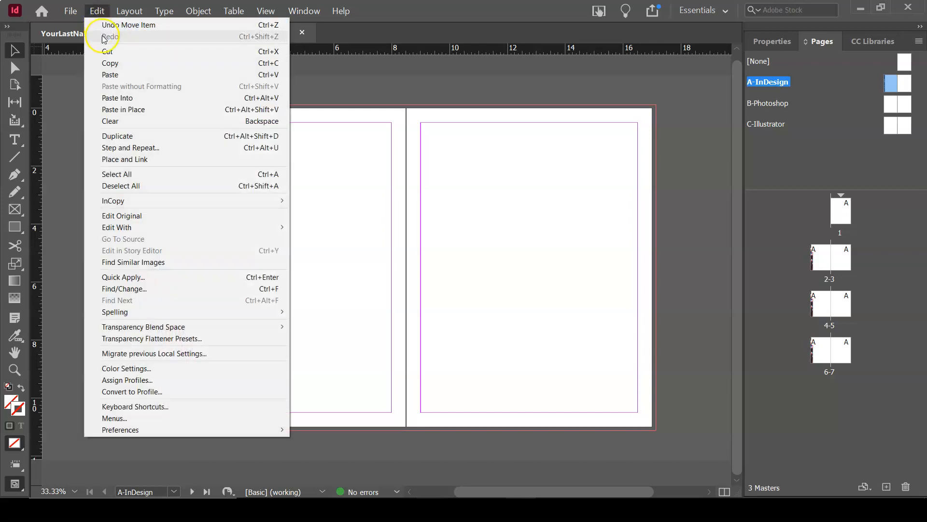
{"action": "left_click", "coordinate": [116, 74]}
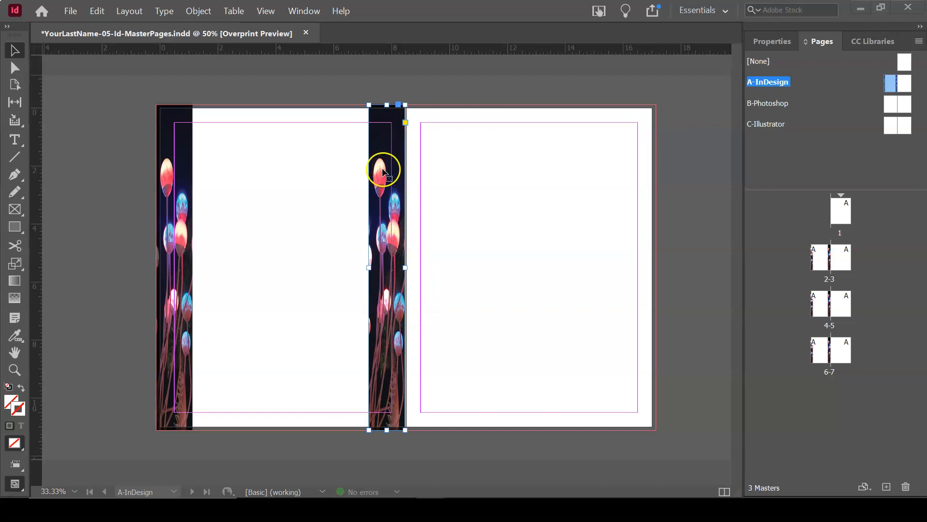
{"action": "left_click_drag", "start_coordinate": [389, 170], "coordinate": [633, 168]}
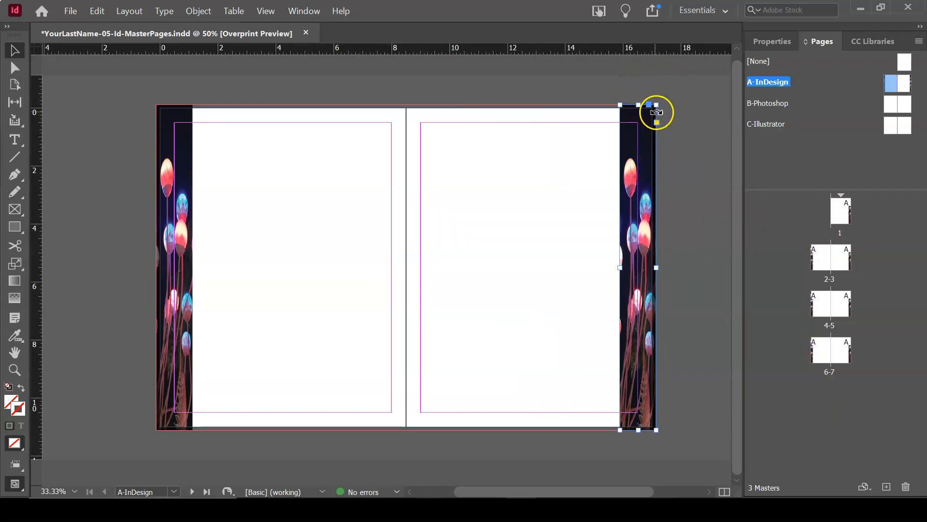
- Check the copied strip's upper outer corner against the bleed guides and save the document
{"action": "key", "text": "ctrl+space"}
{"action": "left_click_drag", "start_coordinate": [670, 92], "coordinate": [622, 135]}
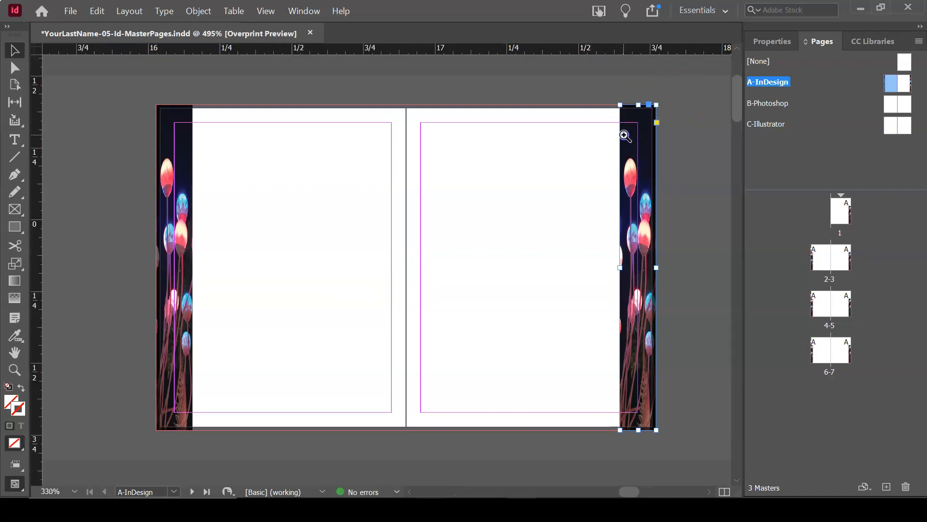
{"action": "key", "text": "space"}
{"action": "left_click_drag", "start_coordinate": [297, 147], "coordinate": [424, 124]}
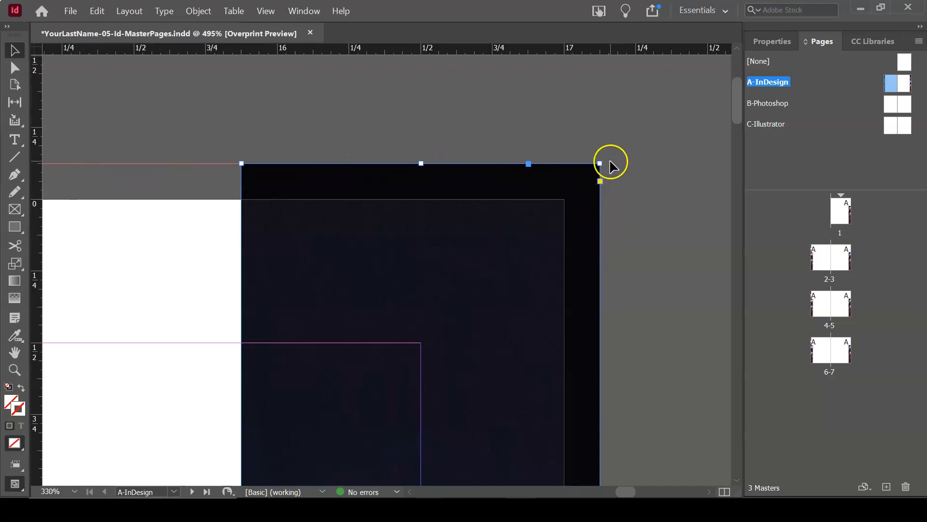
{"action": "key", "text": "ctrl+0"}
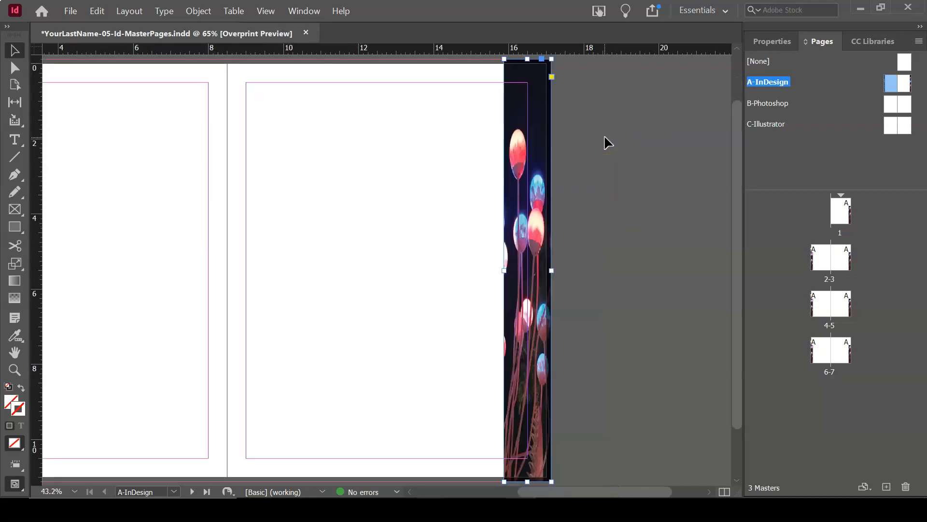
{"action": "left_click_drag", "start_coordinate": [362, 284], "coordinate": [518, 270]}
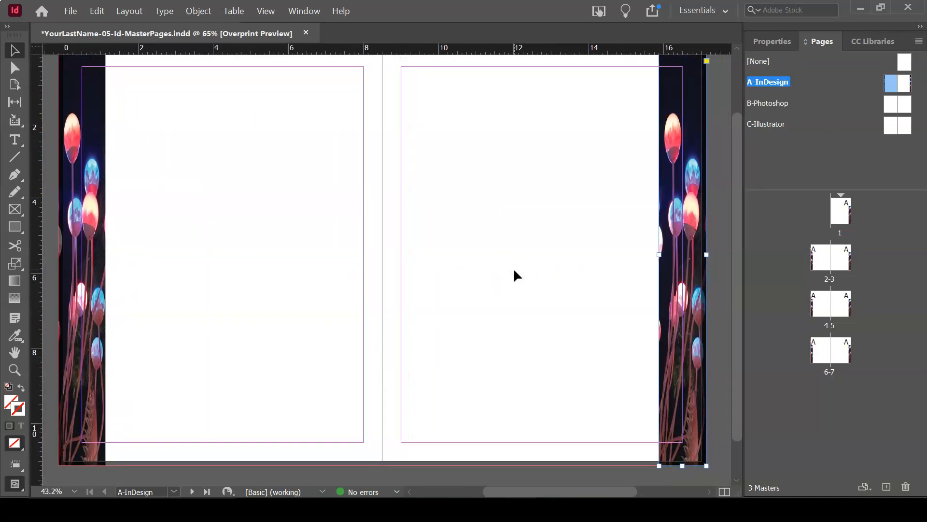
{"action": "key", "text": "ctrl+minus"}
{"action": "left_click_drag", "start_coordinate": [383, 275], "coordinate": [520, 278]}
{"action": "left_click", "coordinate": [70, 10]}
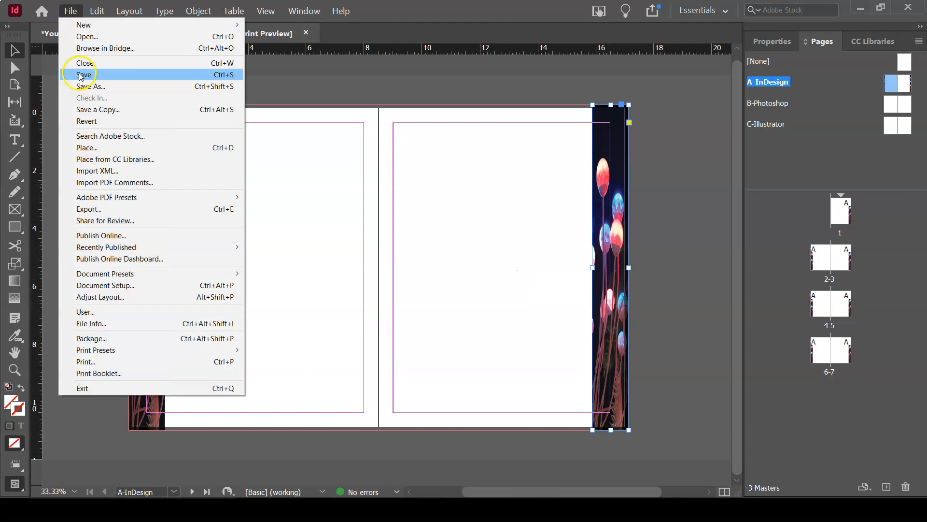
{"action": "left_click", "coordinate": [81, 75]}
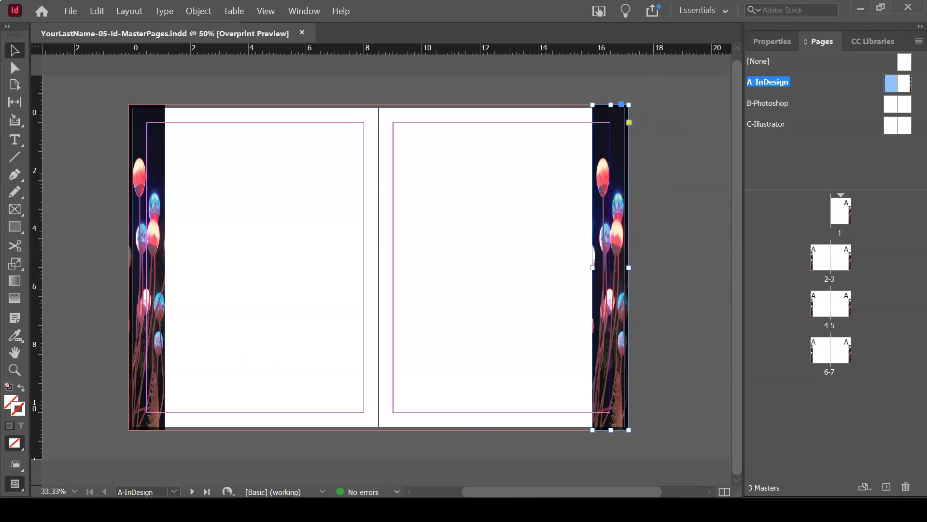
- Flip the right-hand photo strip horizontally about its center reference point and save the document
{"action": "left_click", "coordinate": [786, 155]}
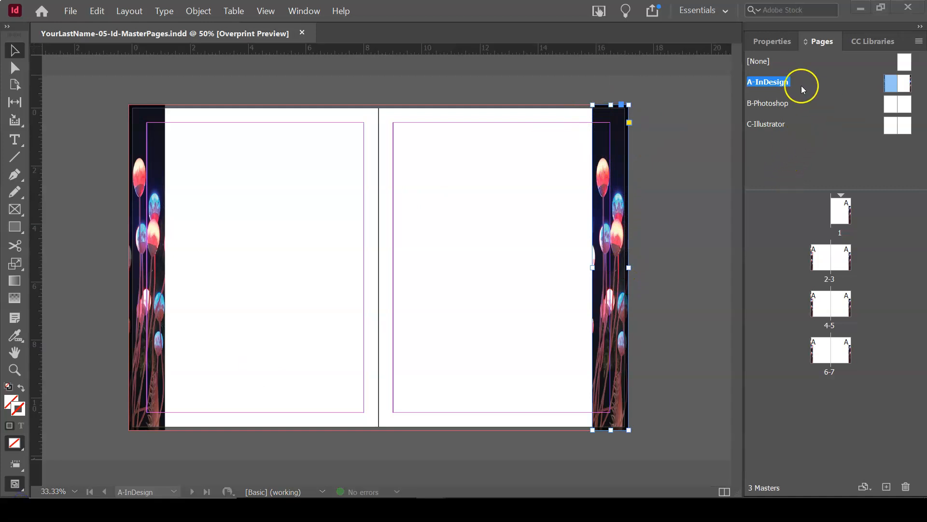
{"action": "left_click", "coordinate": [766, 41]}
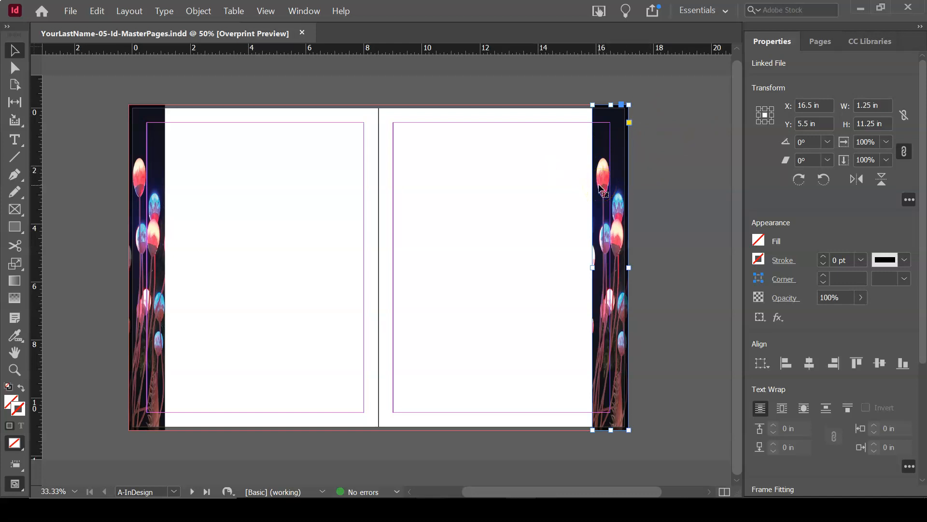
{"action": "left_click", "coordinate": [759, 108]}
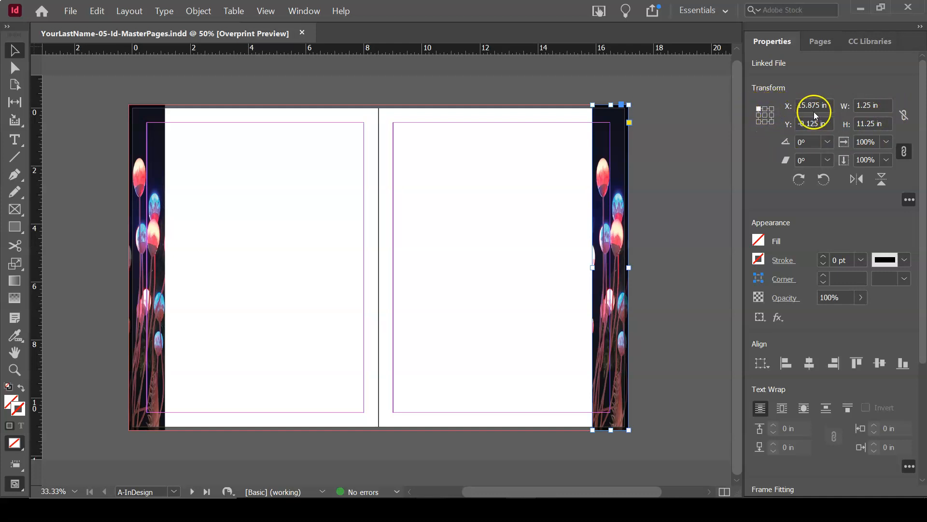
{"action": "left_click", "coordinate": [766, 116]}
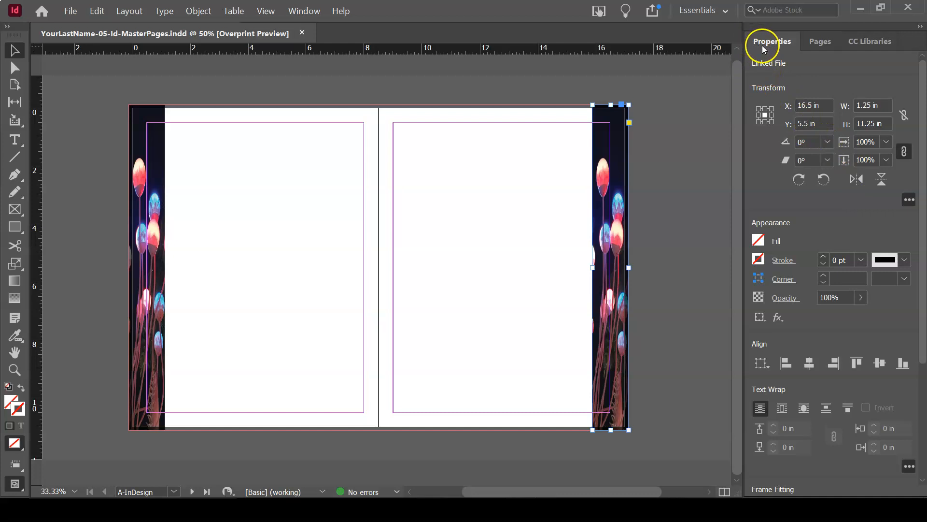
{"action": "left_click", "coordinate": [857, 180]}
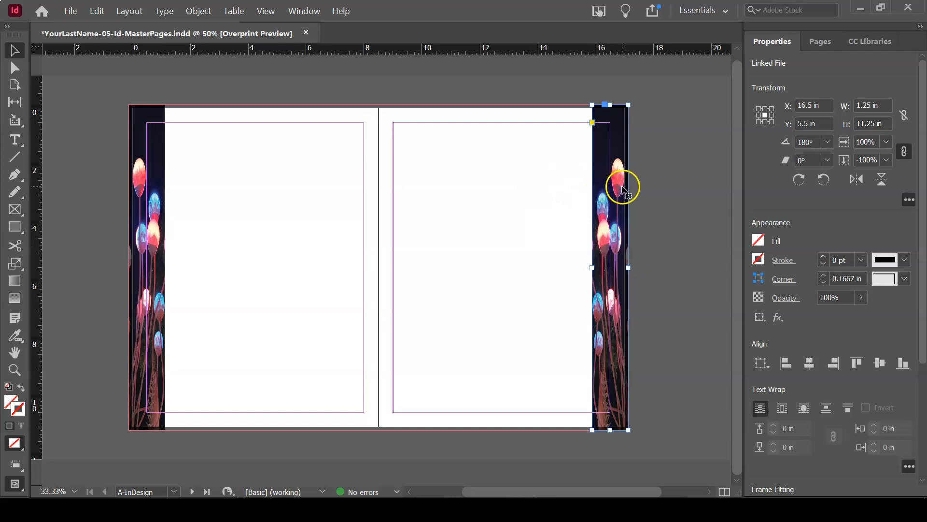
{"action": "left_click", "coordinate": [103, 72]}
{"action": "left_click", "coordinate": [70, 11]}
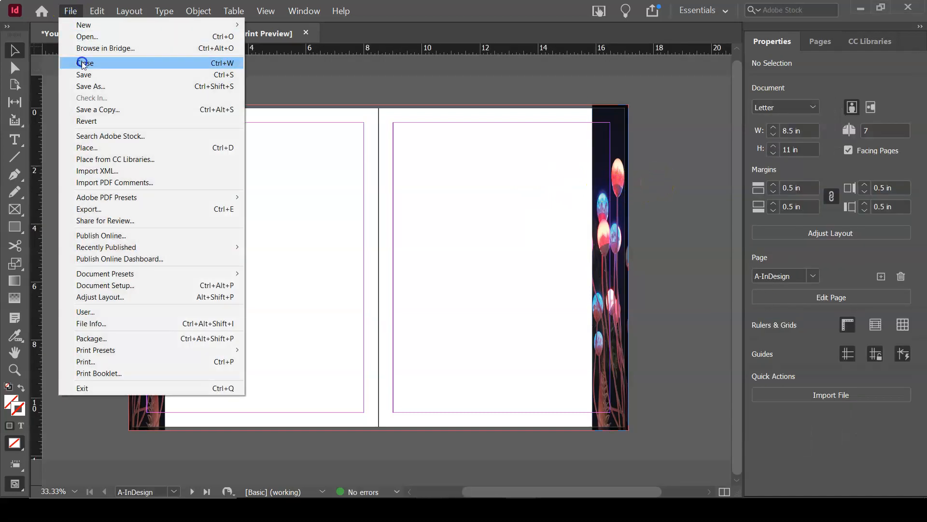
{"action": "left_click", "coordinate": [90, 71]}
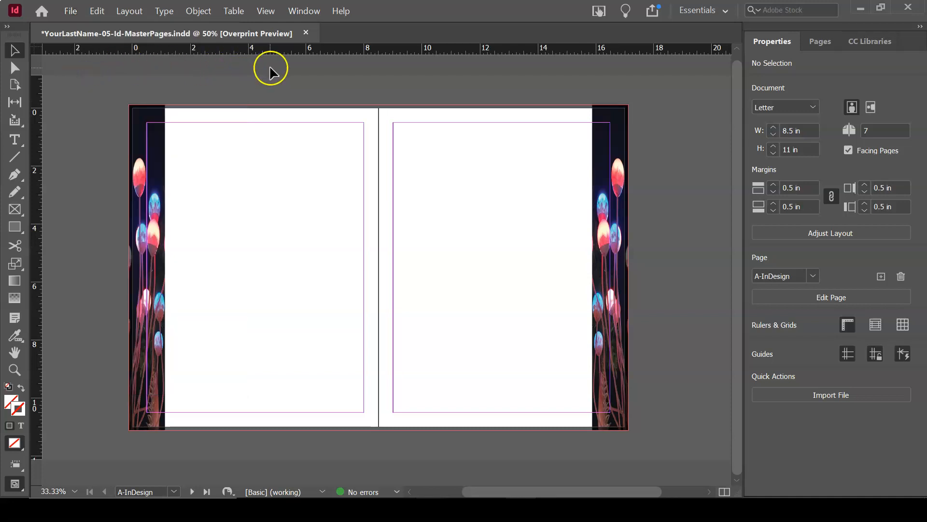
- Open the pages 2-3 spread and test whether the photo strips inherited from the master can be selected there
{"action": "left_click", "coordinate": [820, 43]}
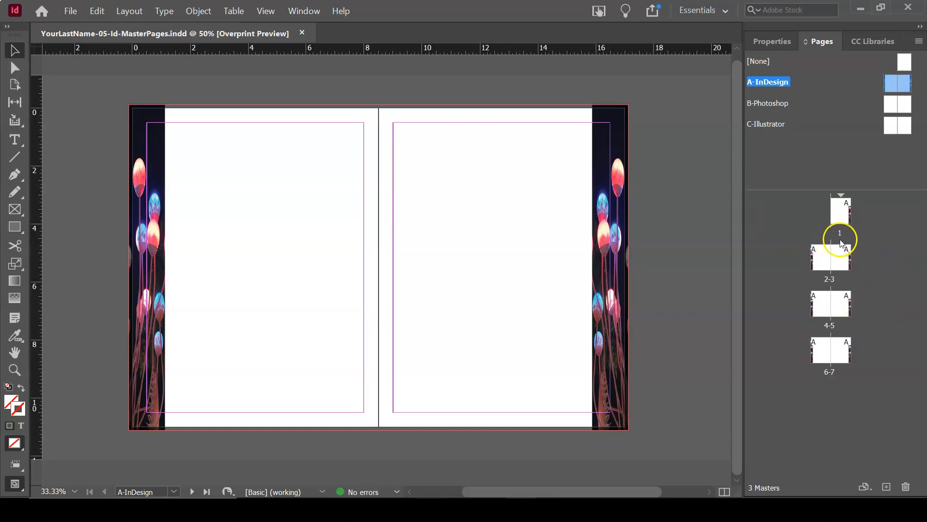
{"action": "double_click", "coordinate": [819, 263]}
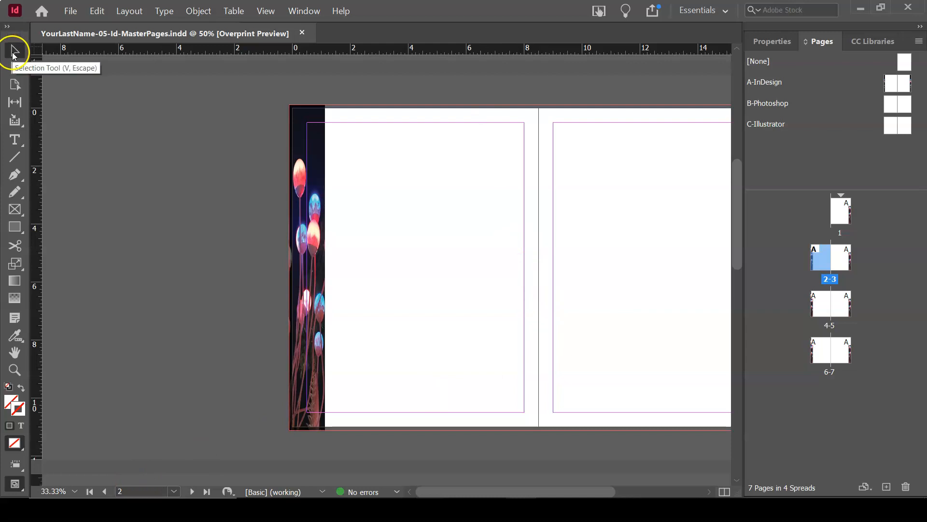
{"action": "left_click_drag", "start_coordinate": [301, 146], "coordinate": [364, 194]}
{"action": "left_click_drag", "start_coordinate": [299, 156], "coordinate": [372, 230]}
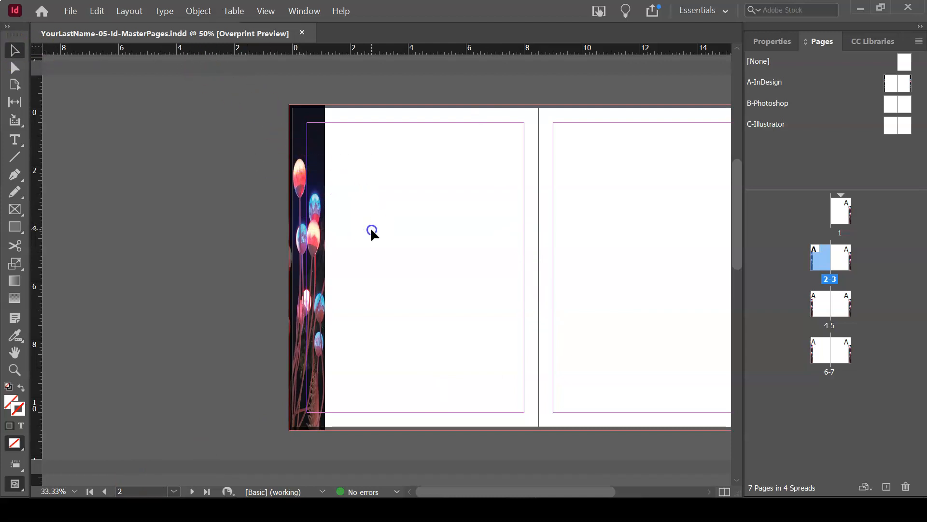
{"action": "key", "text": "space"}
{"action": "left_click_drag", "start_coordinate": [546, 178], "coordinate": [350, 167]}
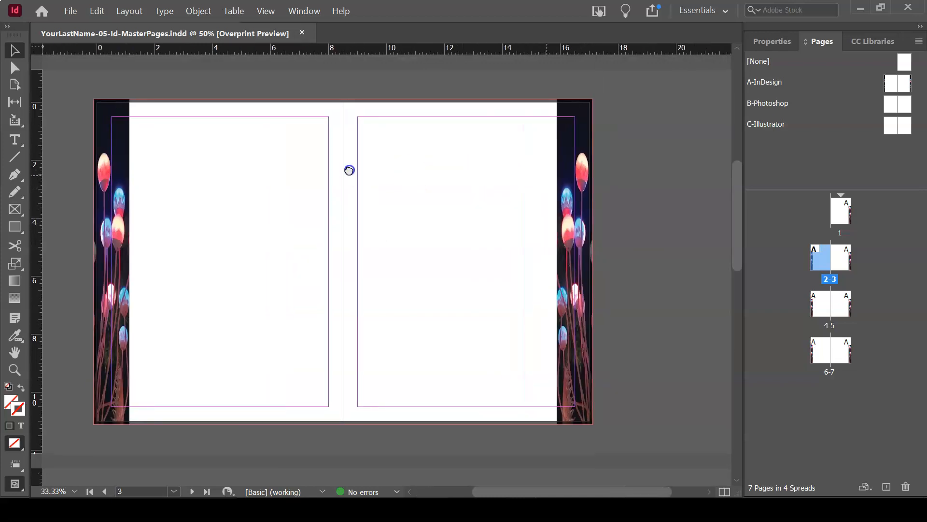
{"action": "left_click_drag", "start_coordinate": [575, 141], "coordinate": [478, 182]}
{"action": "left_click_drag", "start_coordinate": [631, 98], "coordinate": [32, 323]}
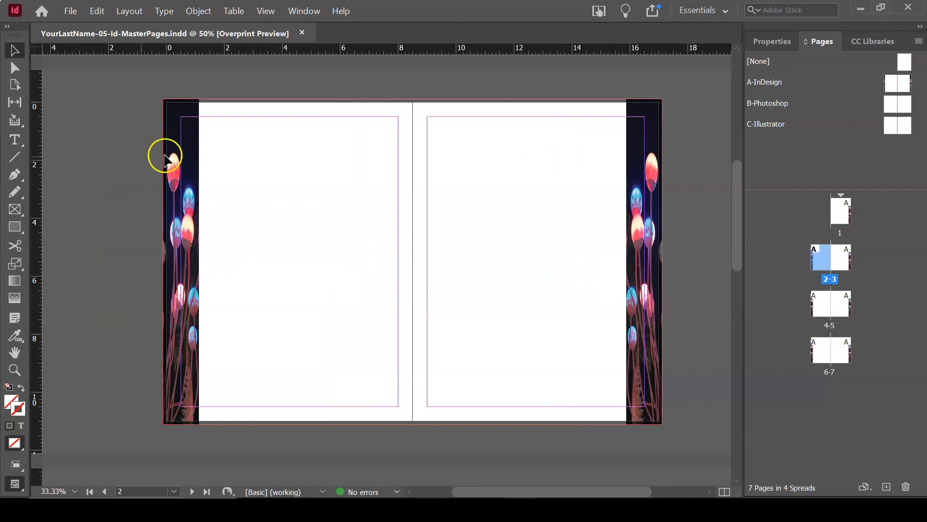
- Return to the A-InDesign master and draw a text frame along the left page's top margin, from beside the photo strip to the inner margin
{"action": "double_click", "coordinate": [889, 85]}
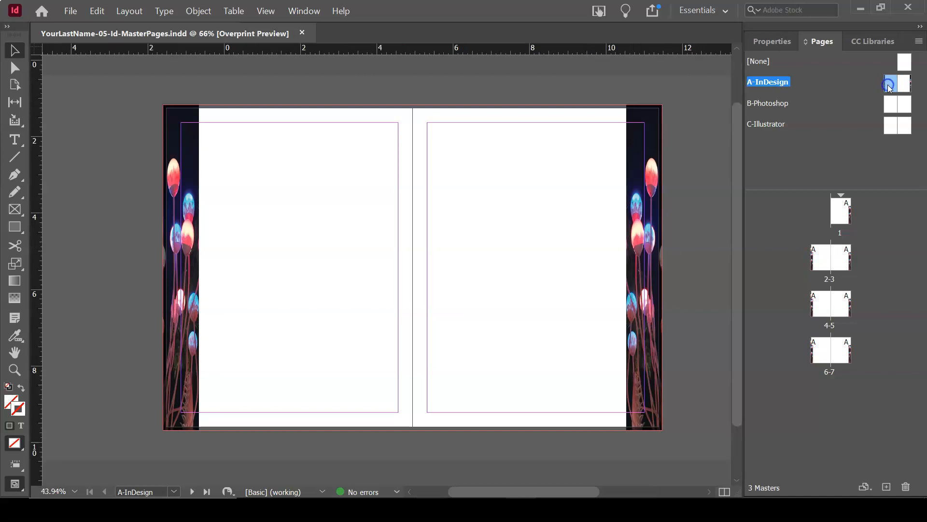
{"action": "key", "text": "ctrl+equal"}
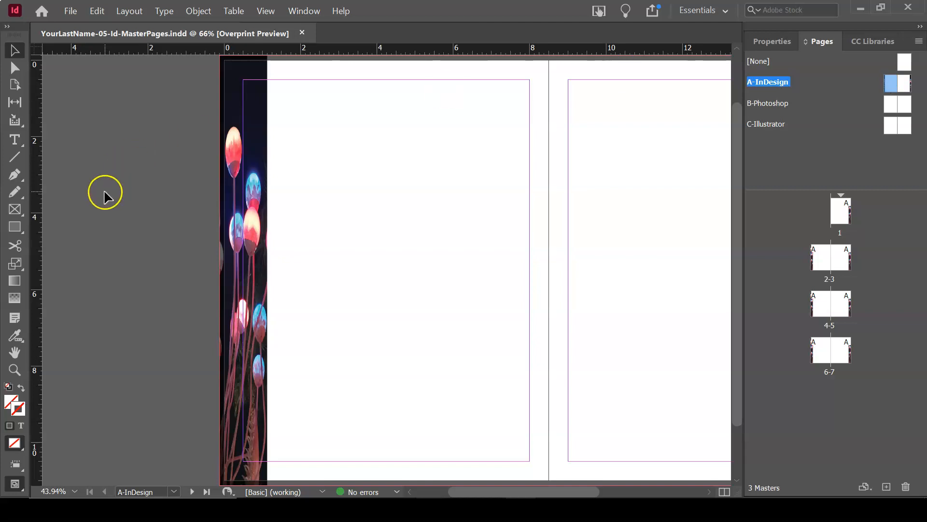
{"action": "key", "text": "t"}
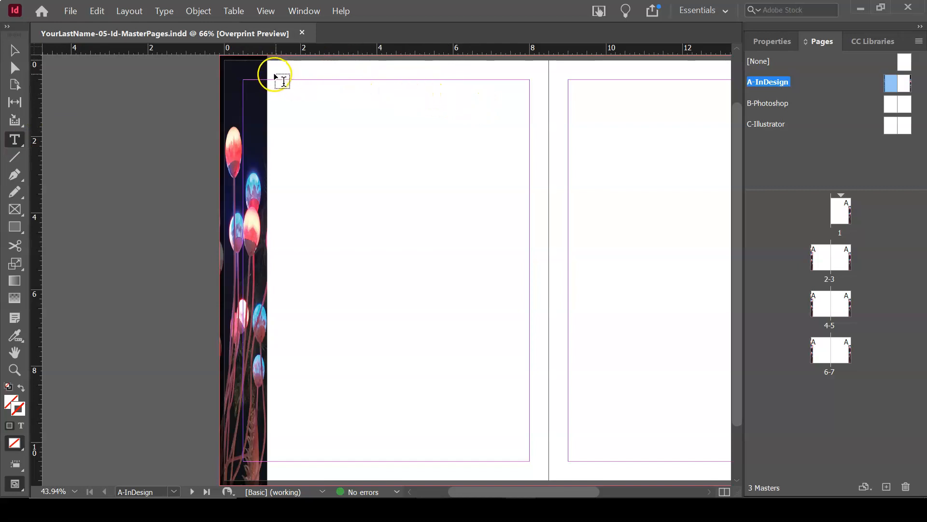
{"action": "left_click_drag", "start_coordinate": [274, 80], "coordinate": [532, 121]}
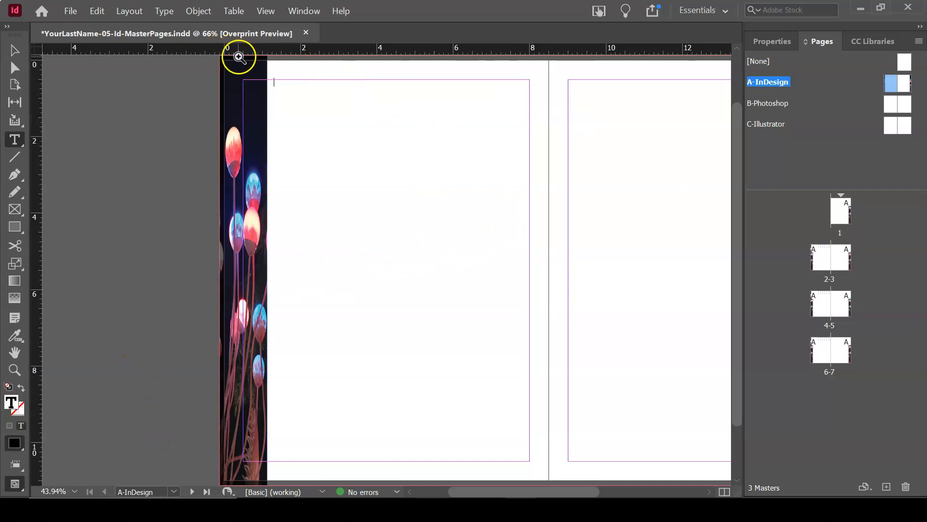
{"action": "left_click_drag", "start_coordinate": [245, 66], "coordinate": [606, 203]}
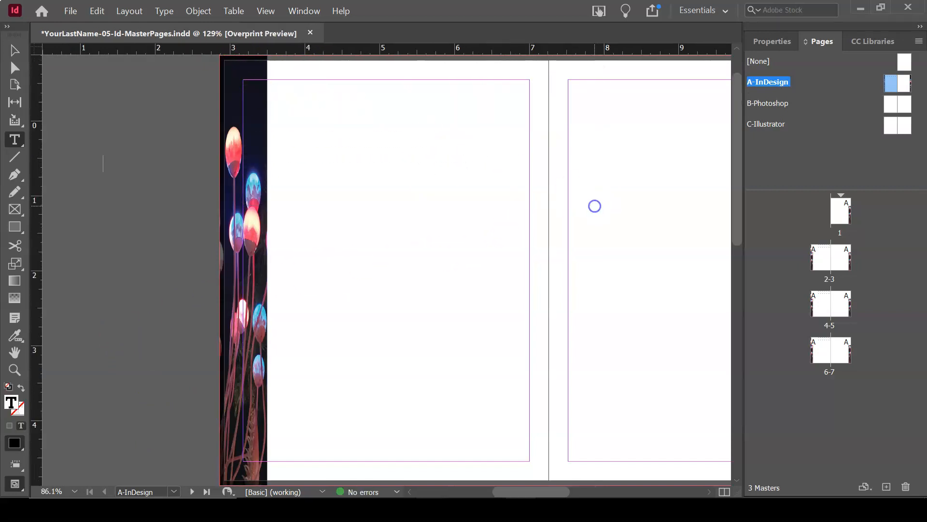
{"action": "left_click", "coordinate": [186, 186]}
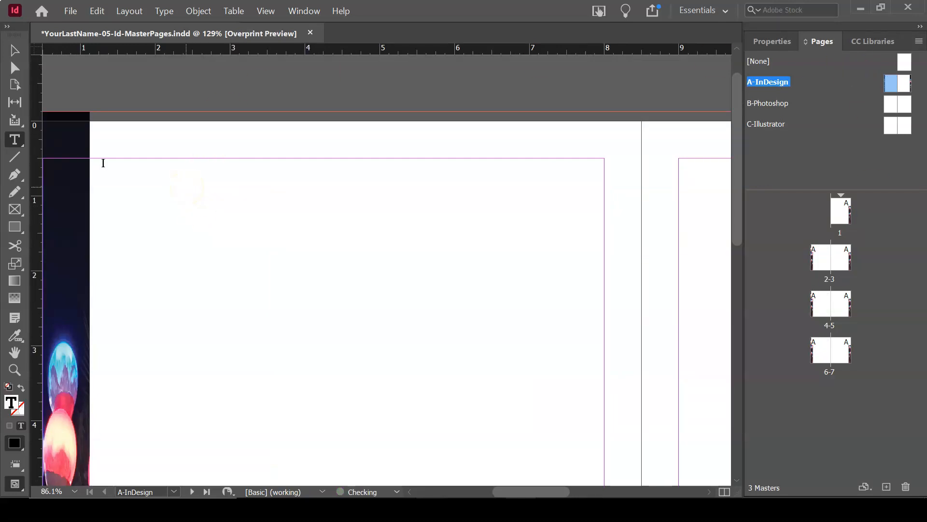
- Enter InDesign in the header text frame on the left master page and set its font to Adventure
{"action": "type", "text": "InDesign"}
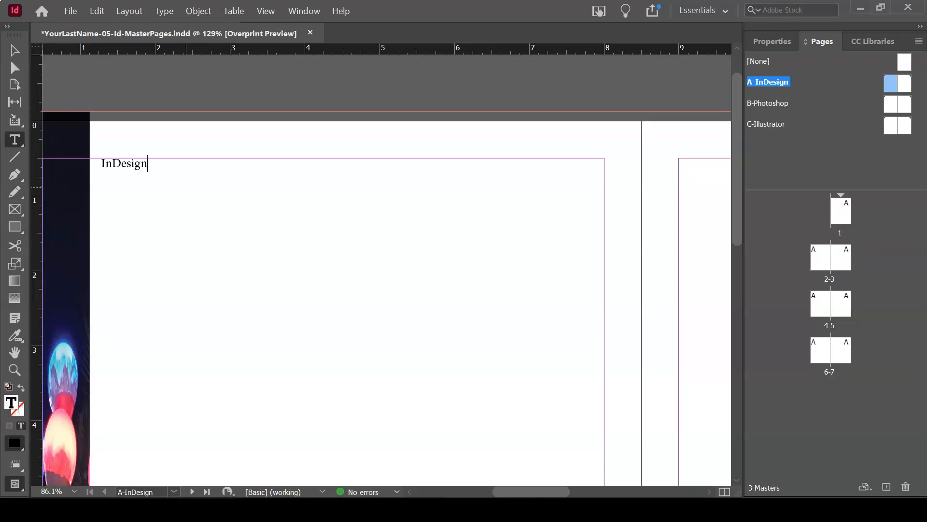
{"action": "left_click", "coordinate": [123, 166]}
{"action": "double_click", "coordinate": [100, 167]}
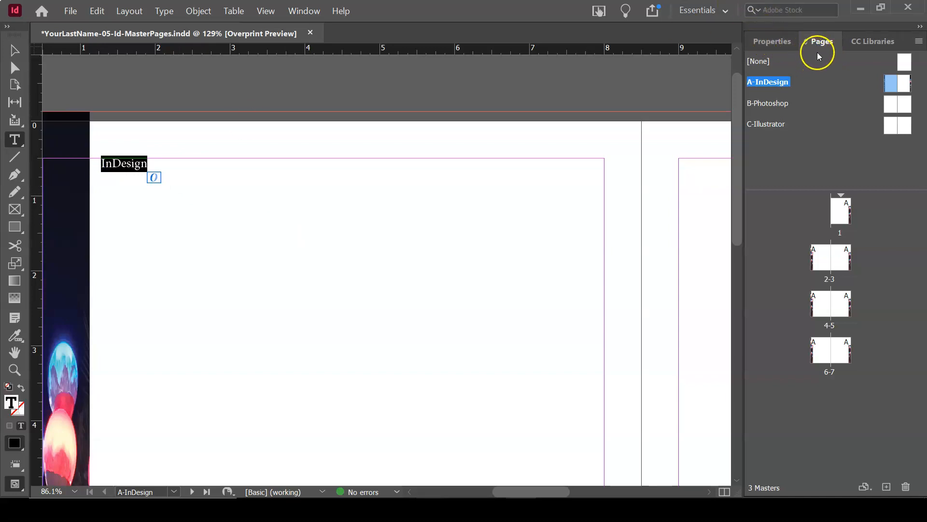
{"action": "left_click", "coordinate": [769, 43]}
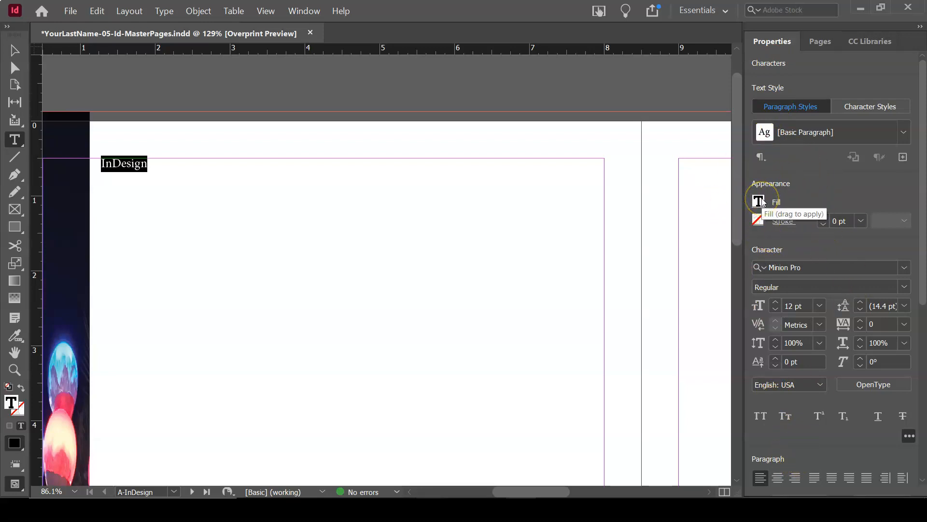
{"action": "left_click", "coordinate": [904, 269]}
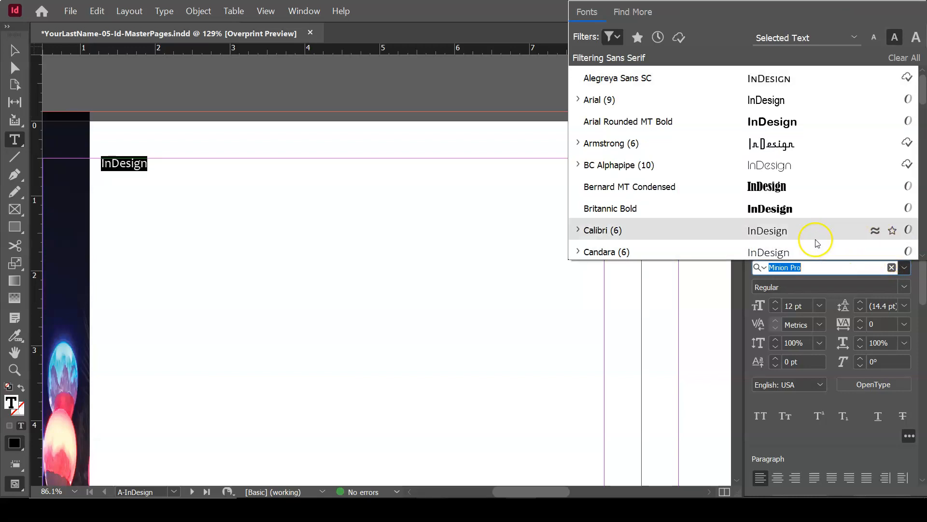
{"action": "scroll", "coordinate": [815, 241], "scroll_direction": "down", "scroll_amount": 1}
{"action": "scroll", "coordinate": [811, 242], "scroll_direction": "down", "scroll_amount": 2}
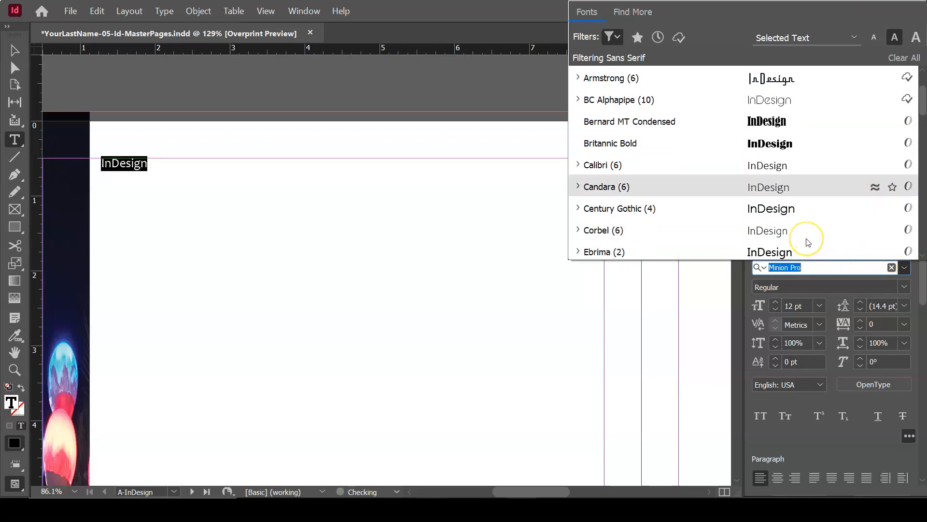
{"action": "scroll", "coordinate": [804, 242], "scroll_direction": "down", "scroll_amount": 1}
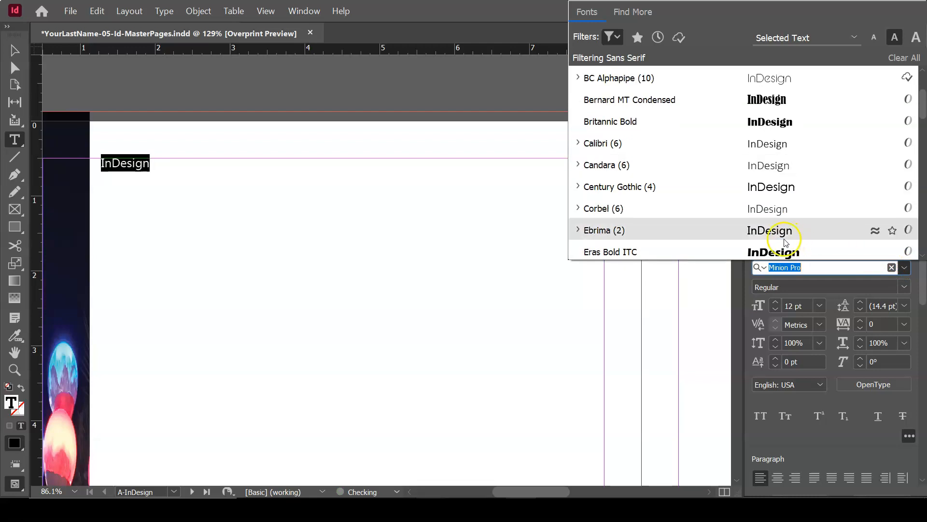
{"action": "scroll", "coordinate": [787, 242], "scroll_direction": "down", "scroll_amount": 1}
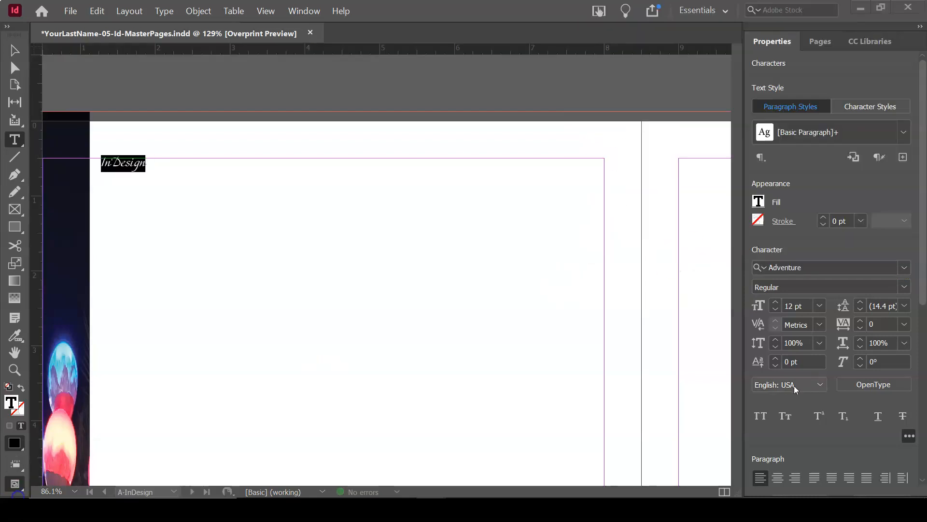
- Enlarge the InDesign header text to 98 pt
{"action": "left_click", "coordinate": [775, 302]}
{"action": "left_click", "coordinate": [775, 303]}
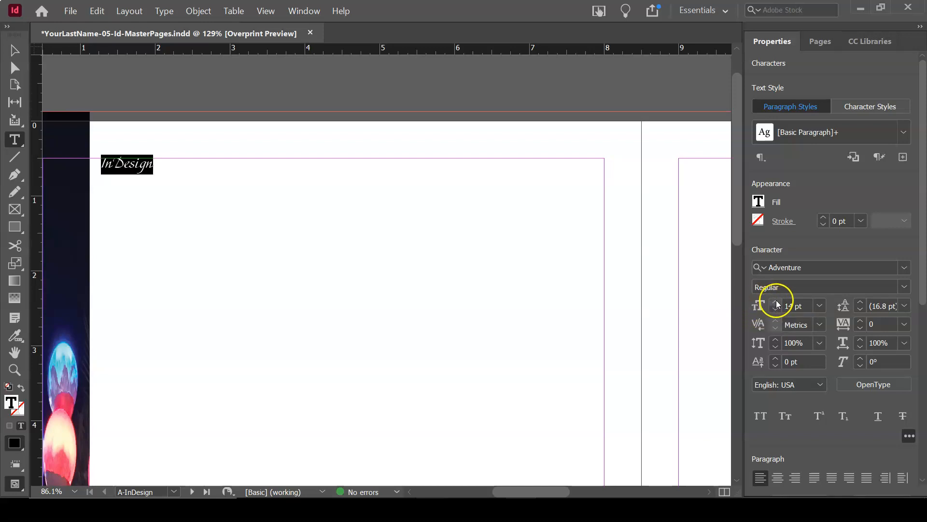
{"action": "left_click", "coordinate": [775, 302]}
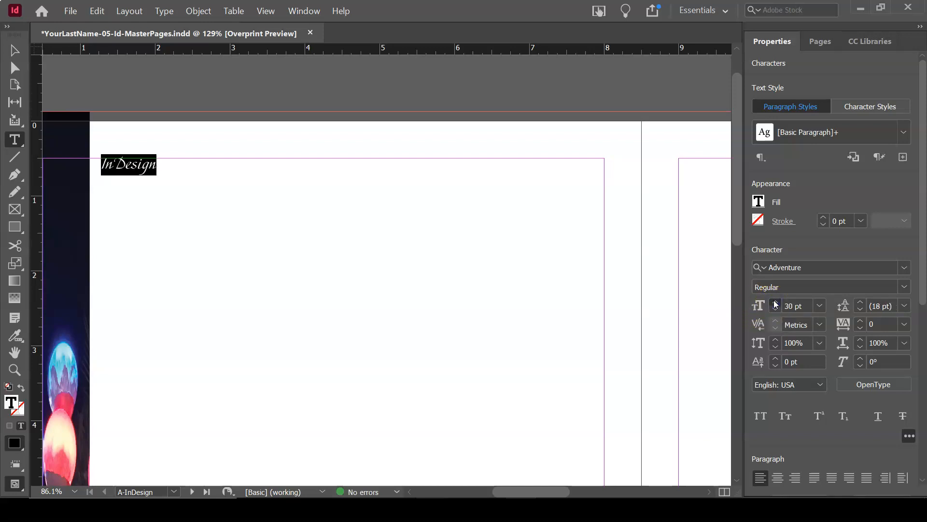
{"action": "left_click", "coordinate": [775, 302]}
{"action": "left_click", "coordinate": [775, 302]}
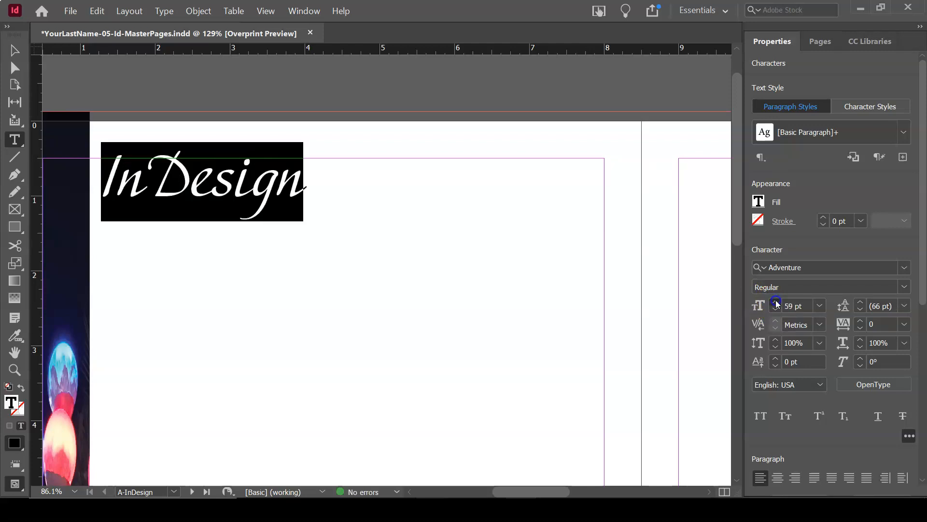
{"action": "left_click", "coordinate": [776, 303]}
{"action": "left_click", "coordinate": [776, 302]}
{"action": "left_click", "coordinate": [776, 302]}
{"action": "left_click", "coordinate": [776, 302]}
{"action": "left_click", "coordinate": [775, 303]}
{"action": "left_click", "coordinate": [776, 302]}
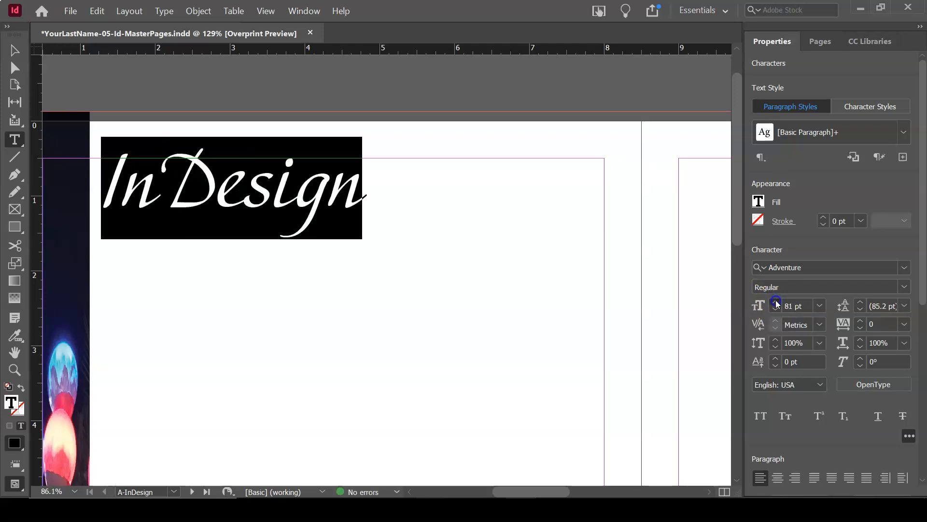
{"action": "left_click", "coordinate": [776, 303]}
{"action": "left_click", "coordinate": [775, 303]}
{"action": "left_click", "coordinate": [775, 303]}
{"action": "left_click", "coordinate": [775, 302]}
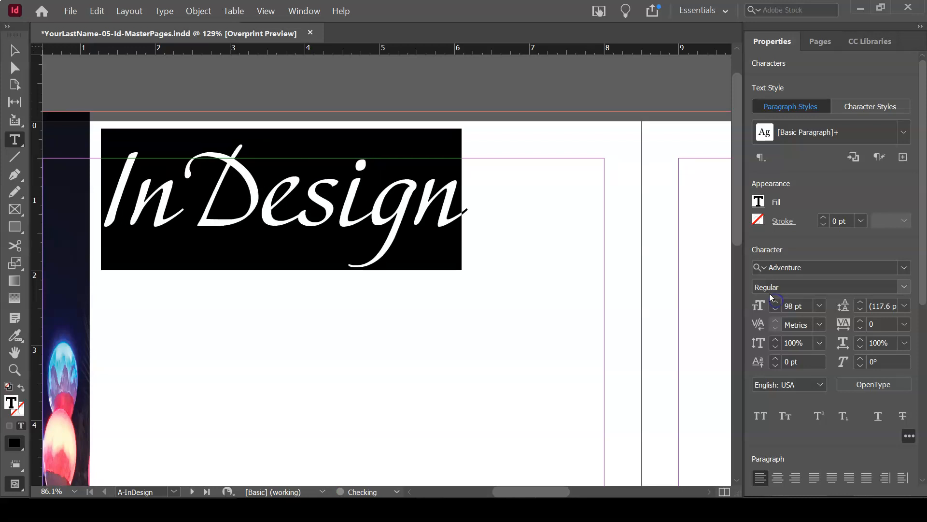
- Resize the header text frame to about 6.72 in wide by 1.43 in high, keeping its upper edge on the top margin
{"action": "left_click", "coordinate": [13, 50]}
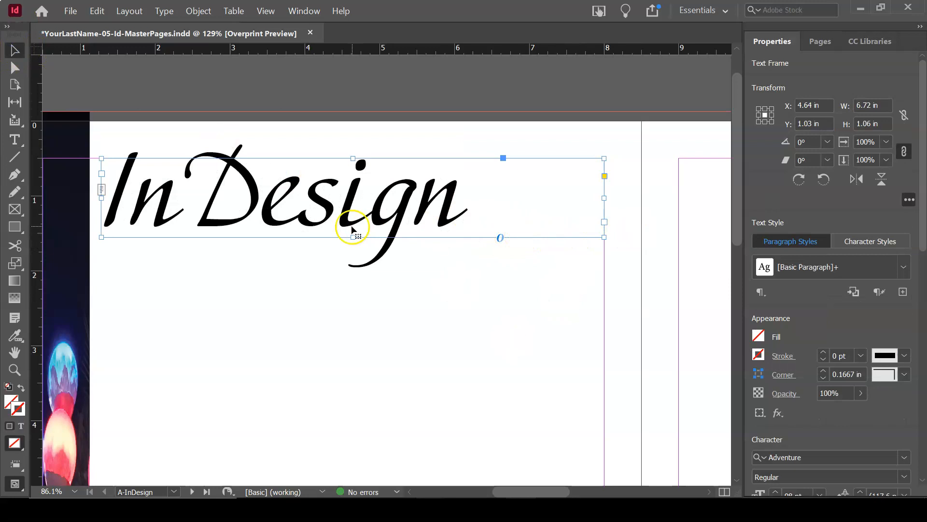
{"action": "left_click_drag", "start_coordinate": [603, 237], "coordinate": [462, 196]}
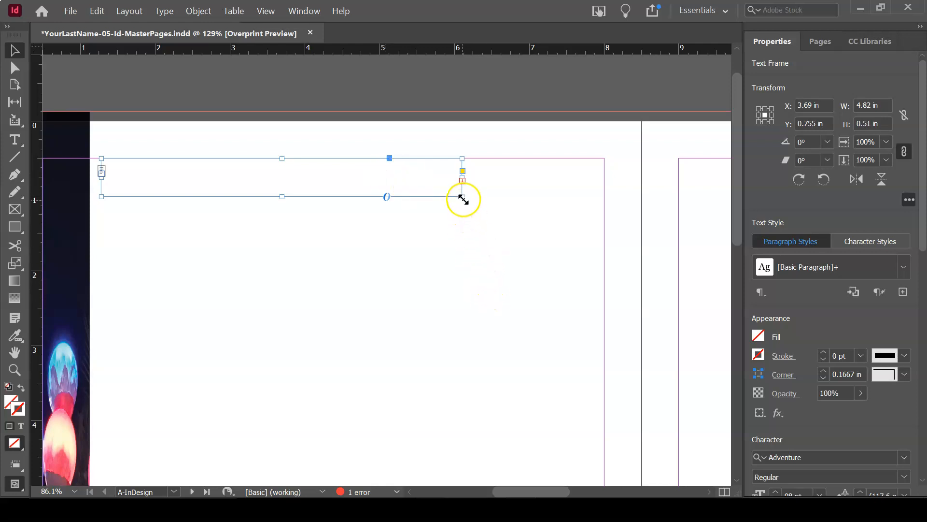
{"action": "left_click_drag", "start_coordinate": [465, 200], "coordinate": [604, 265]}
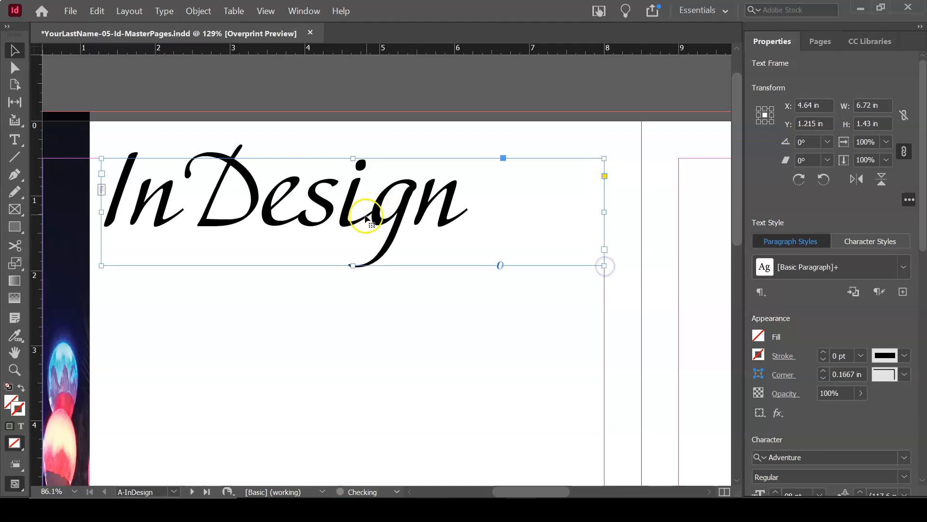
- Select the whole InDesign header text and set its size to 63 pt
{"action": "triple_click", "coordinate": [298, 198]}
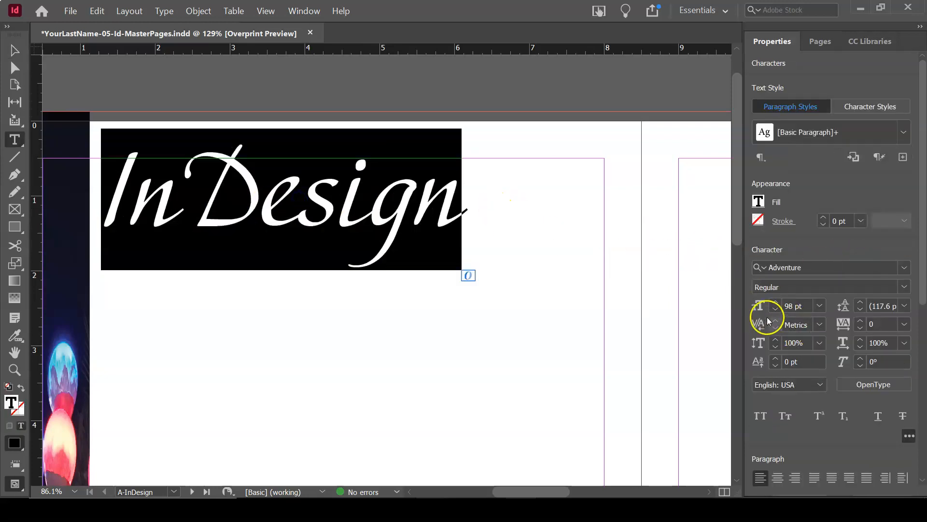
{"action": "left_click", "coordinate": [776, 310]}
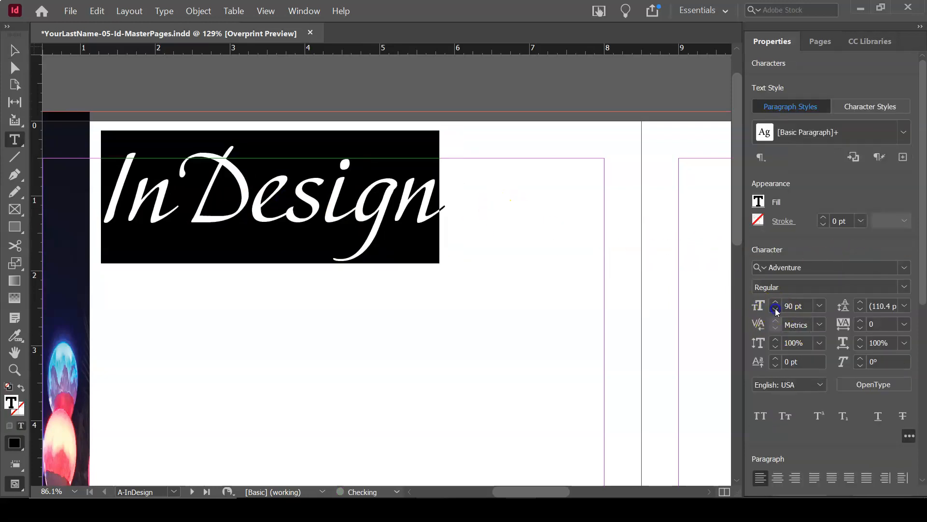
{"action": "left_click", "coordinate": [775, 309]}
{"action": "left_click", "coordinate": [775, 308]}
{"action": "left_click", "coordinate": [775, 309]}
{"action": "left_click", "coordinate": [774, 309]}
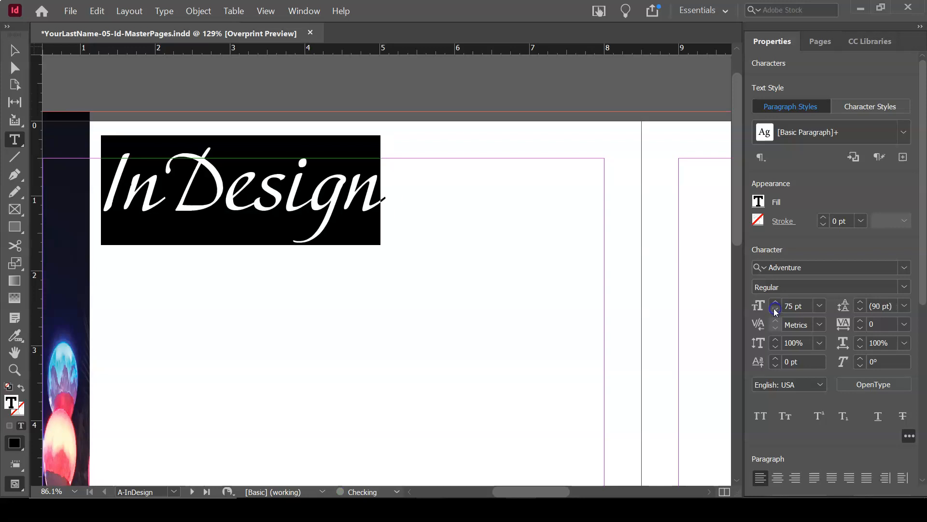
{"action": "left_click", "coordinate": [774, 309]}
{"action": "left_click", "coordinate": [775, 309]}
{"action": "left_click", "coordinate": [775, 308]}
{"action": "left_click", "coordinate": [775, 309]}
{"action": "left_click", "coordinate": [775, 308]}
{"action": "left_click", "coordinate": [775, 309]}
{"action": "left_click", "coordinate": [776, 309]}
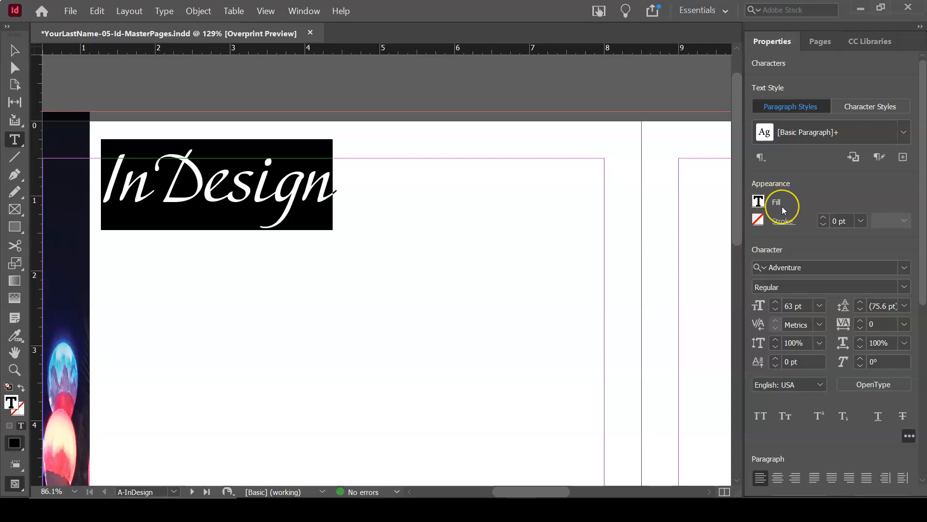
- Set the header text's fill to the magenta swatch C=0 M=100 Y=0 K=0 and deselect the text
{"action": "left_click", "coordinate": [757, 204]}
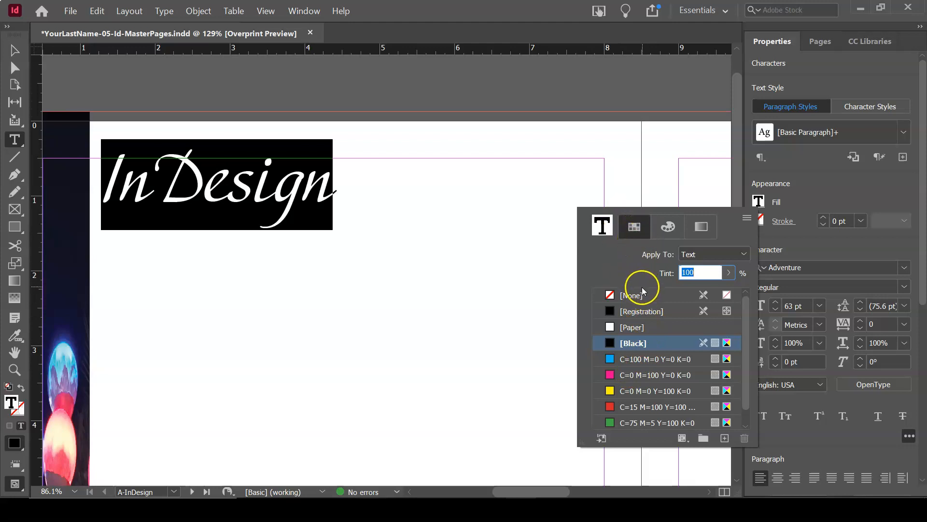
{"action": "scroll", "coordinate": [642, 289], "scroll_direction": "down", "scroll_amount": 1}
{"action": "left_click", "coordinate": [634, 359]}
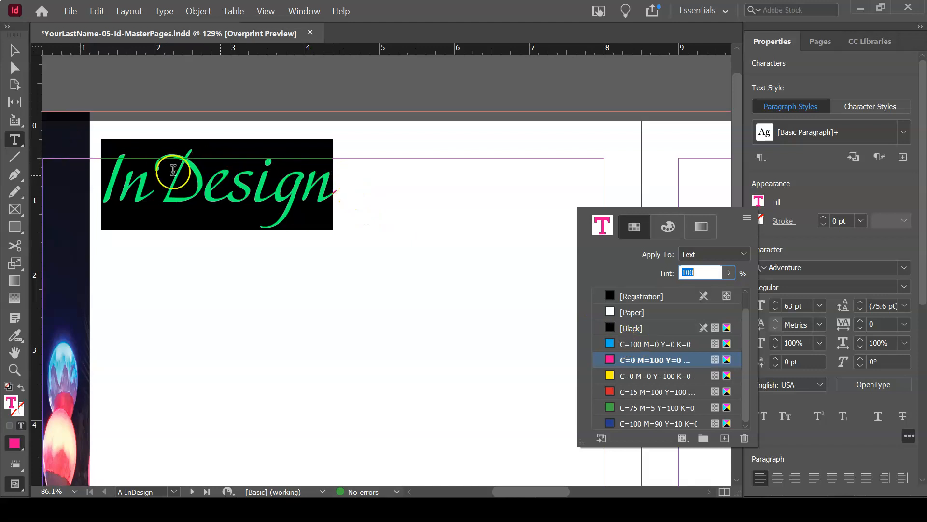
{"action": "left_click", "coordinate": [336, 184]}
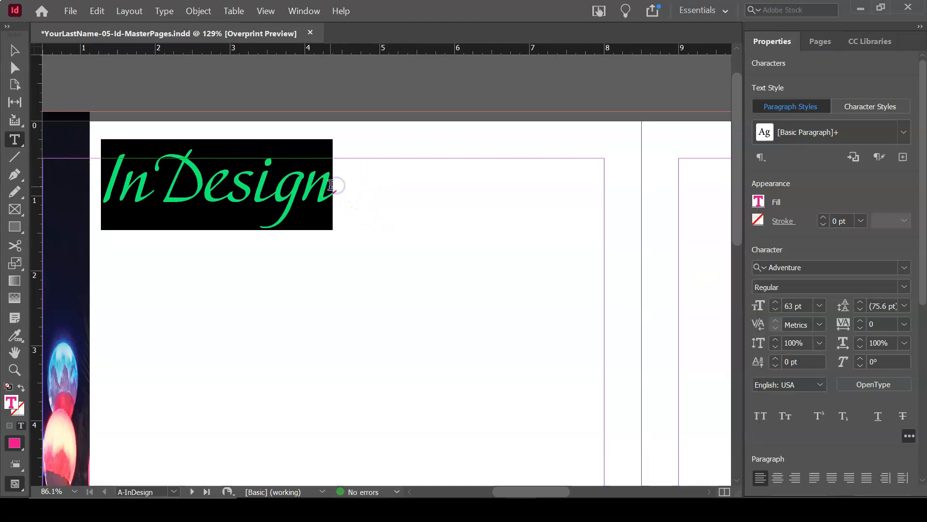
{"action": "left_click", "coordinate": [336, 184]}
{"action": "left_click", "coordinate": [542, 188]}
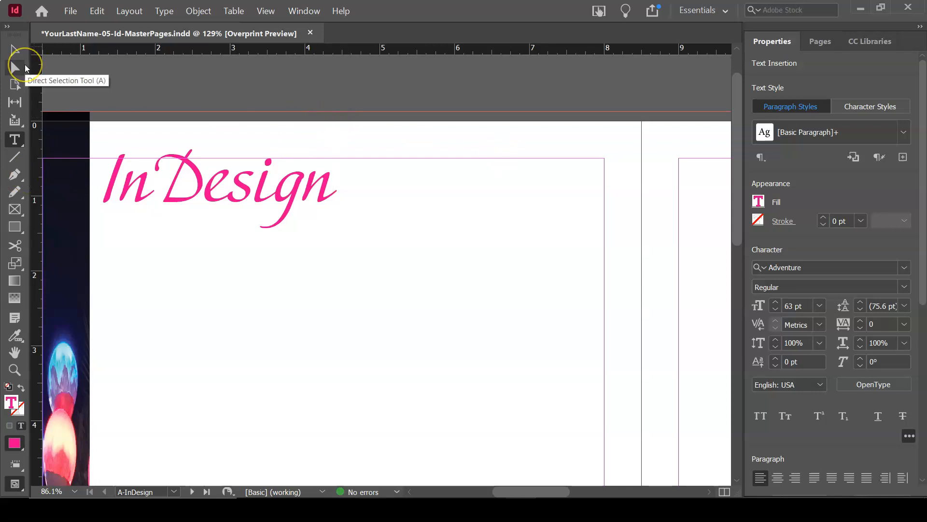
- Save the document with the formatted header on the A-InDesign master
{"action": "key", "text": "ctrl+0"}
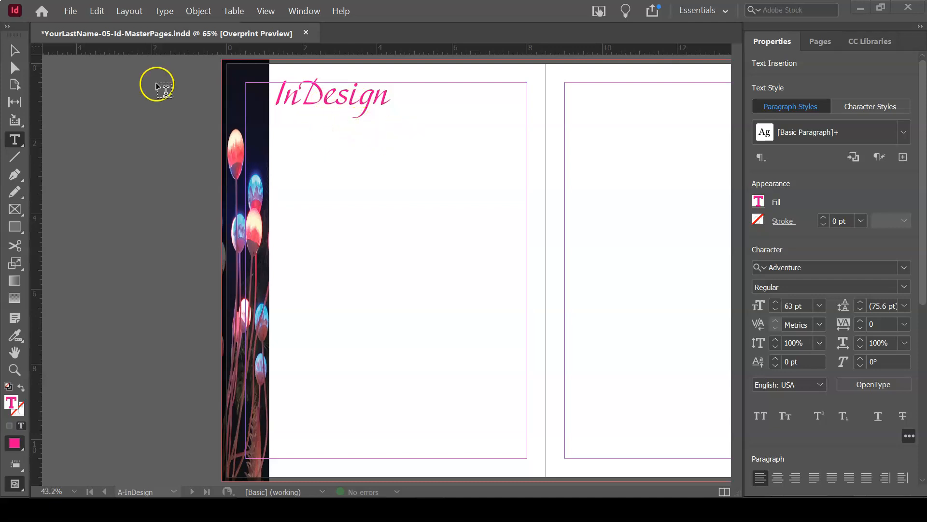
{"action": "left_click", "coordinate": [70, 9]}
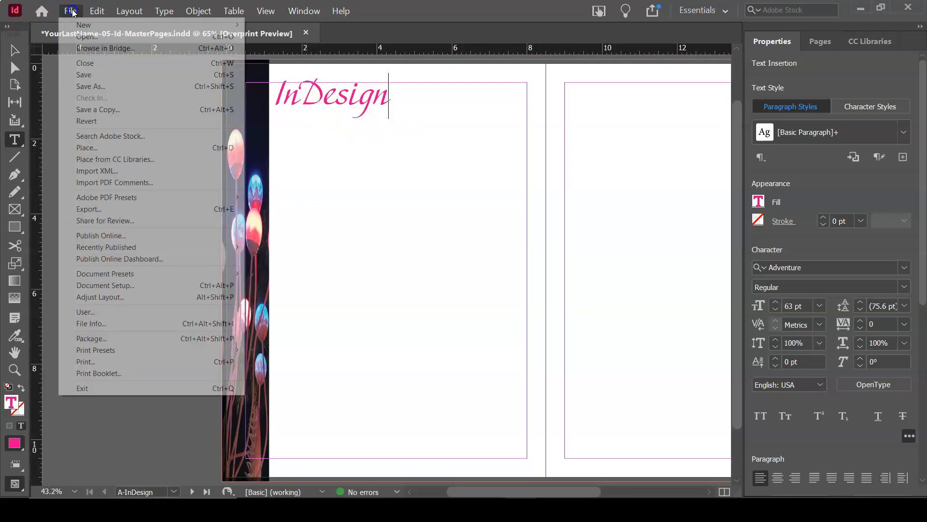
{"action": "left_click", "coordinate": [81, 75]}
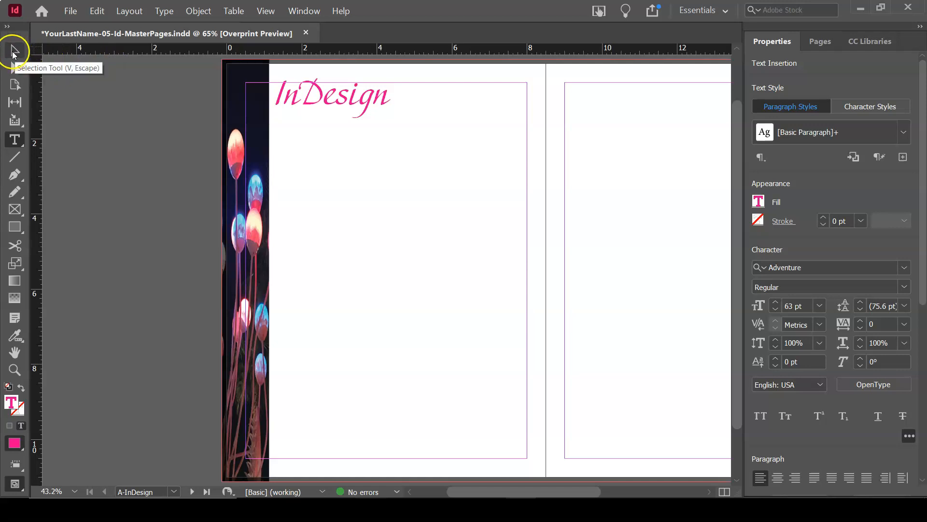
- Copy the header text frame and place the copy on the right master page, aligned with the inner and top margins
{"action": "left_click", "coordinate": [11, 51]}
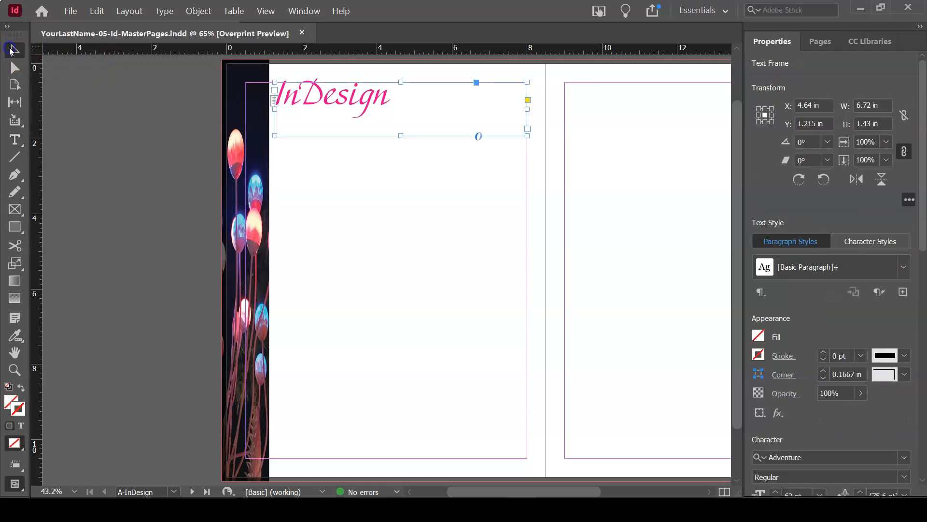
{"action": "left_click", "coordinate": [384, 149]}
{"action": "left_click", "coordinate": [364, 106]}
{"action": "left_click_drag", "start_coordinate": [486, 167], "coordinate": [296, 163]}
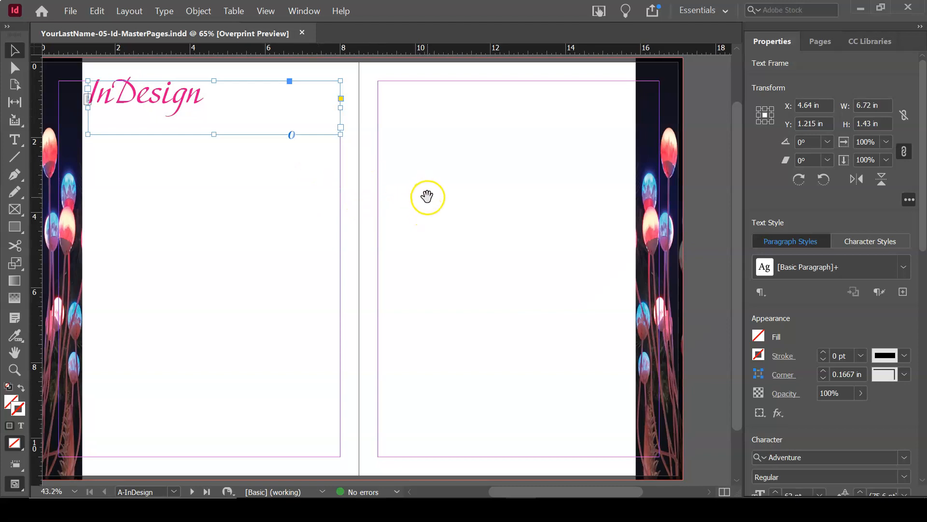
{"action": "mouse_move", "coordinate": [427, 196]}
{"action": "left_mouse_down"}
{"action": "mouse_move", "coordinate": [355, 201]}
{"action": "mouse_move", "coordinate": [502, 201]}
{"action": "mouse_move", "coordinate": [434, 201]}
{"action": "mouse_move", "coordinate": [443, 203]}
{"action": "left_mouse_up"}
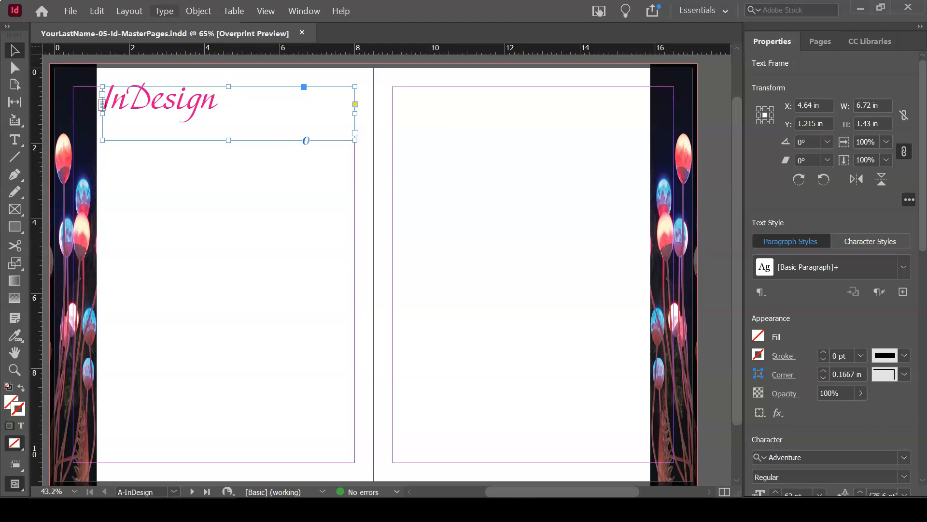
{"action": "left_click", "coordinate": [97, 10]}
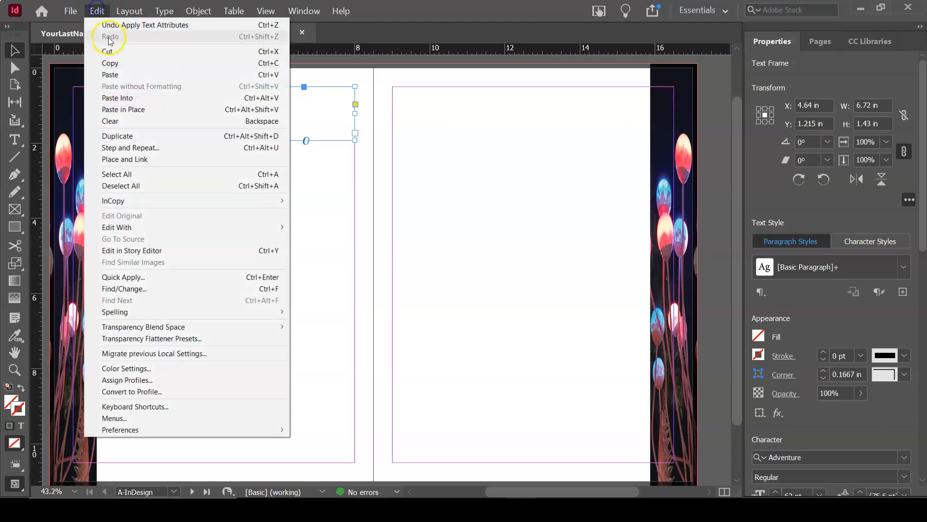
{"action": "left_click", "coordinate": [114, 68]}
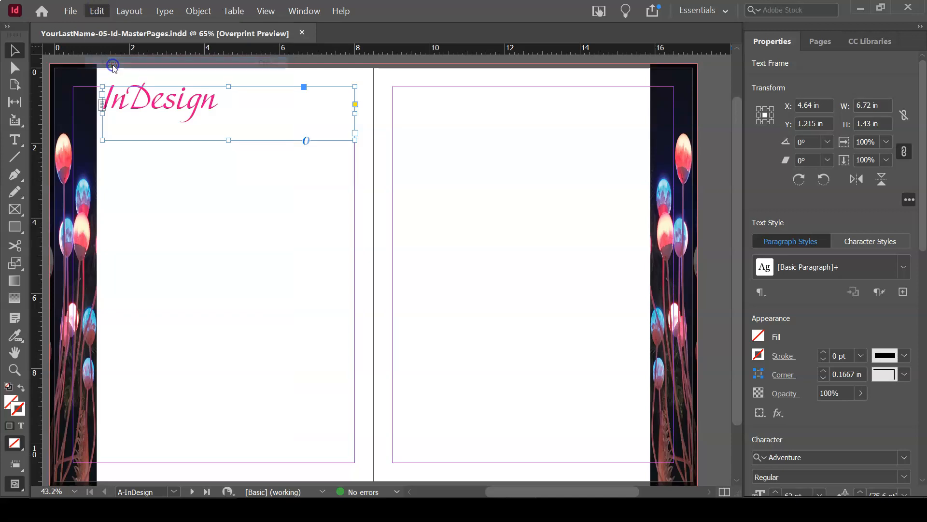
{"action": "left_click", "coordinate": [98, 12]}
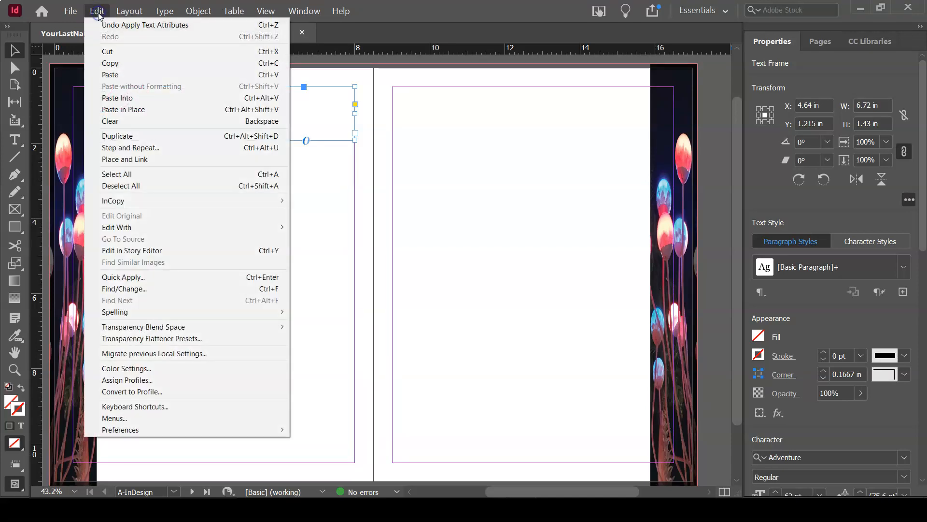
{"action": "left_click", "coordinate": [119, 73]}
{"action": "left_click_drag", "start_coordinate": [310, 254], "coordinate": [441, 101]}
{"action": "left_click_drag", "start_coordinate": [441, 102], "coordinate": [433, 100]}
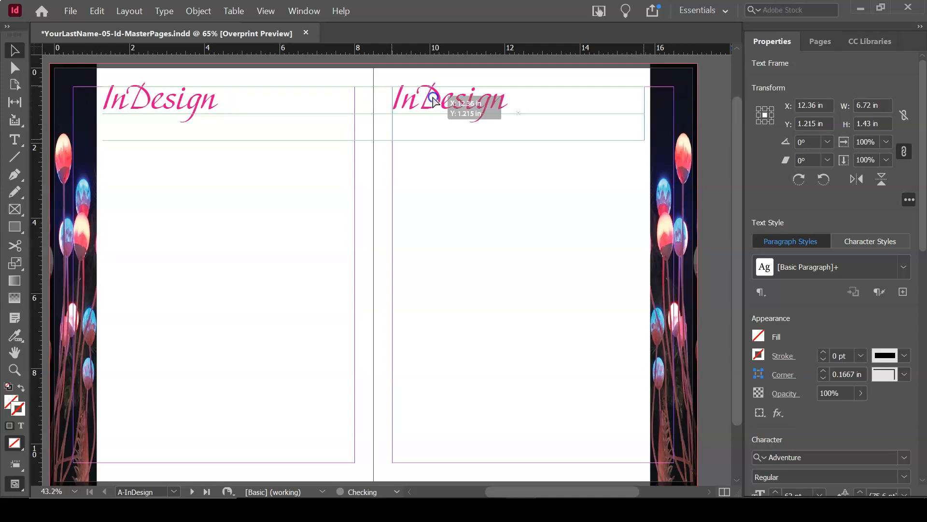
{"action": "left_click_drag", "start_coordinate": [433, 100], "coordinate": [434, 100]}
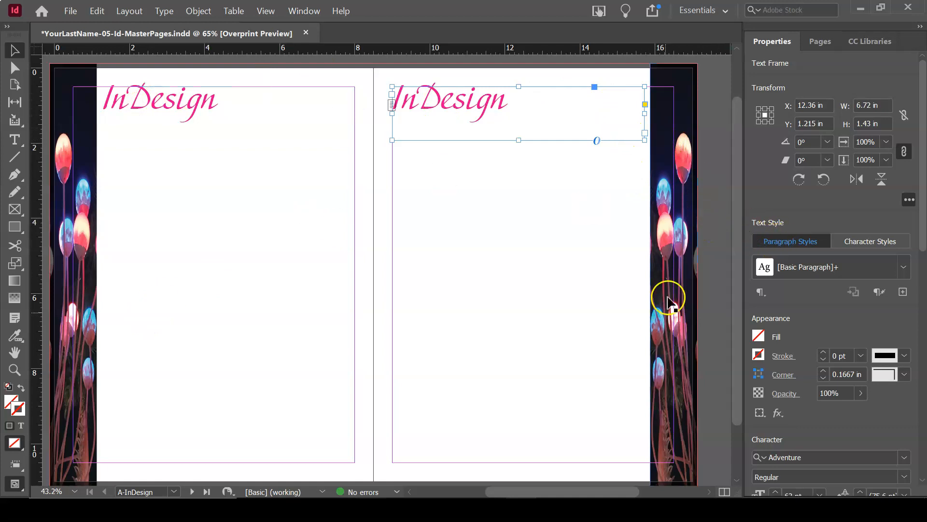
- Right-align the header text on the right A-InDesign master page and deselect the frame
{"action": "double_click", "coordinate": [448, 104]}
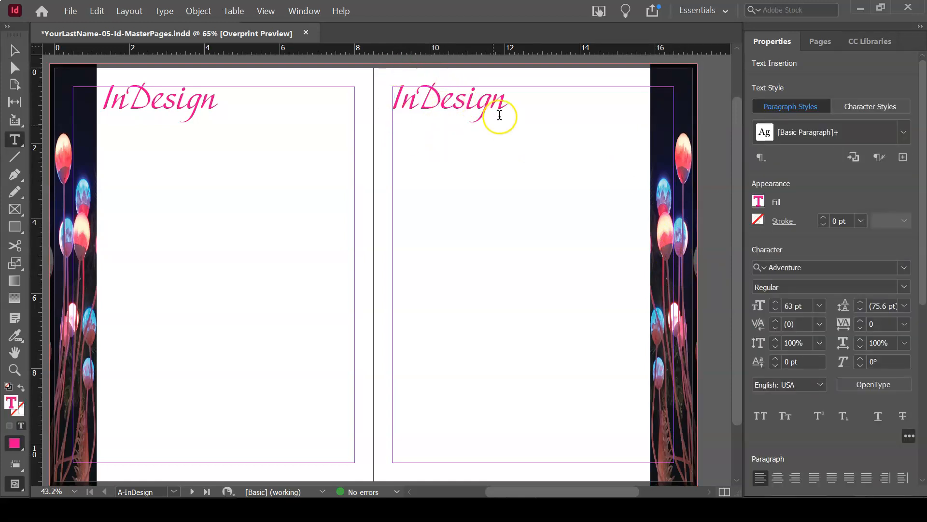
{"action": "left_click_drag", "start_coordinate": [512, 100], "coordinate": [391, 99]}
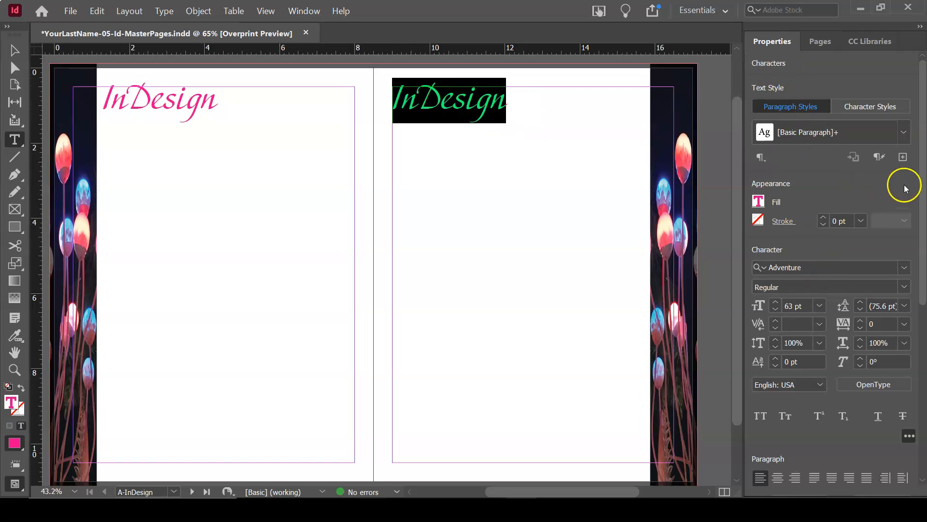
{"action": "scroll", "coordinate": [904, 186], "scroll_direction": "down", "scroll_amount": 3}
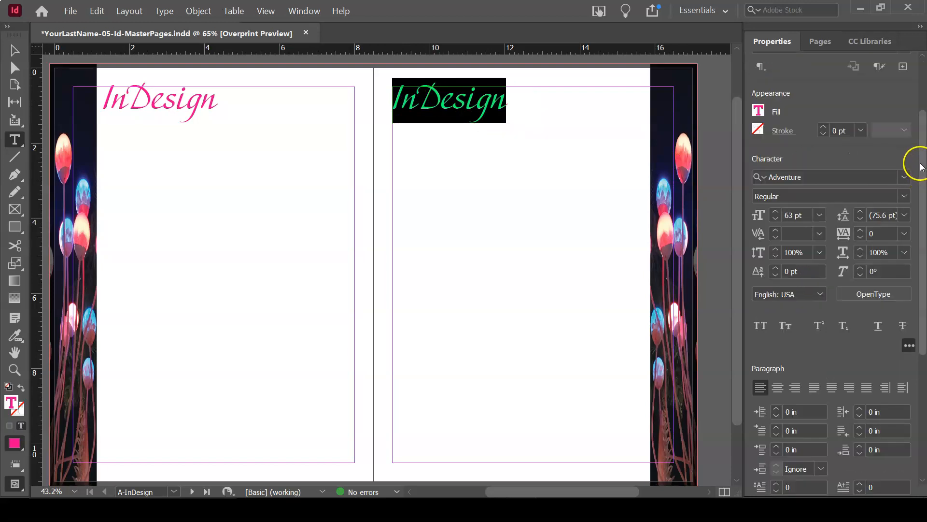
{"action": "left_click_drag", "start_coordinate": [921, 167], "coordinate": [925, 258]}
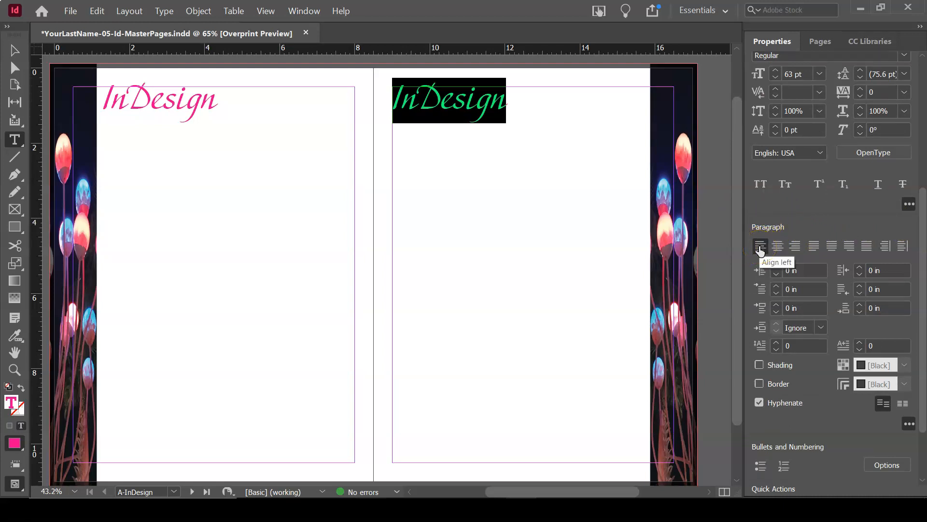
{"action": "left_click", "coordinate": [796, 247]}
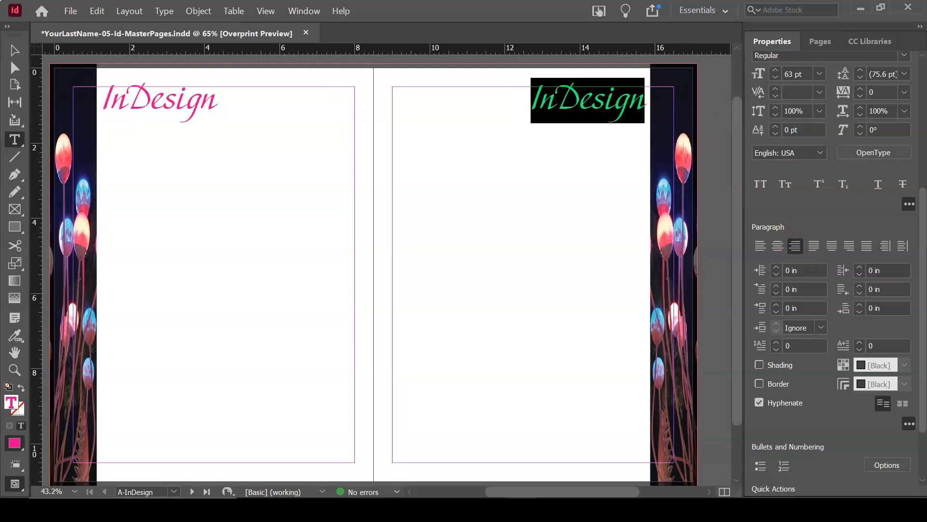
{"action": "left_click", "coordinate": [13, 50]}
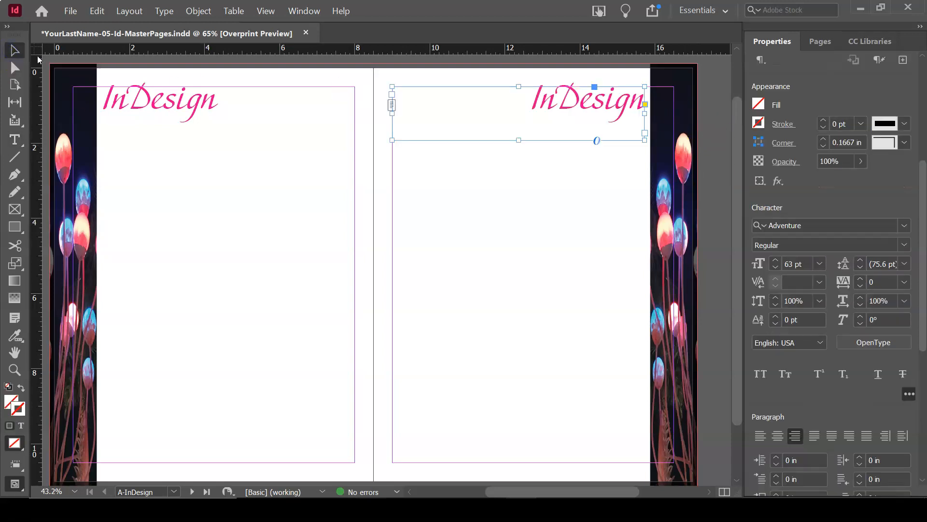
{"action": "left_click", "coordinate": [324, 229]}
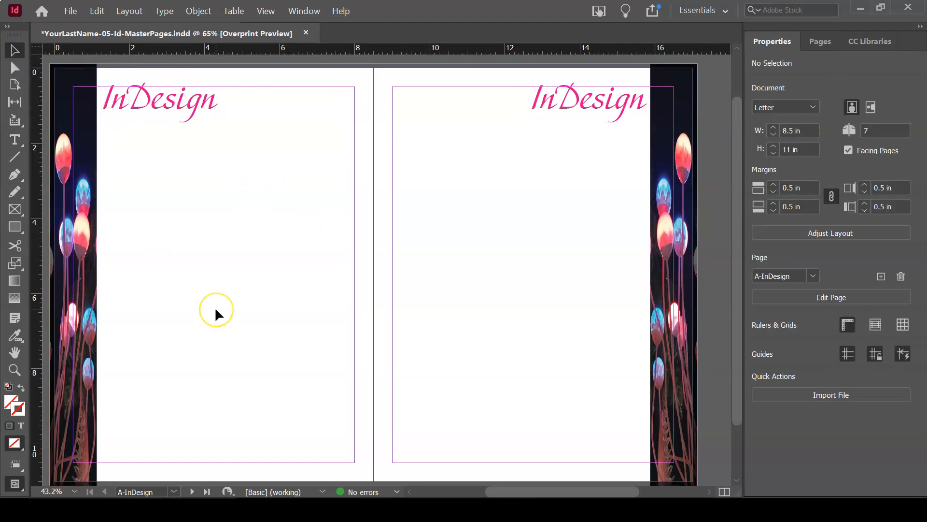
- Save the document with the header on both A-InDesign master pages
{"action": "key", "text": "ctrl+minus"}
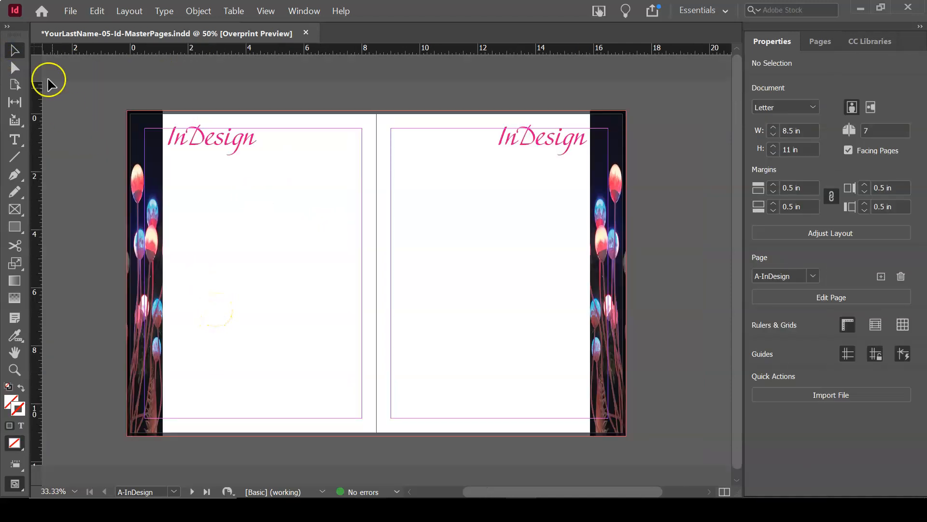
{"action": "left_click", "coordinate": [71, 11]}
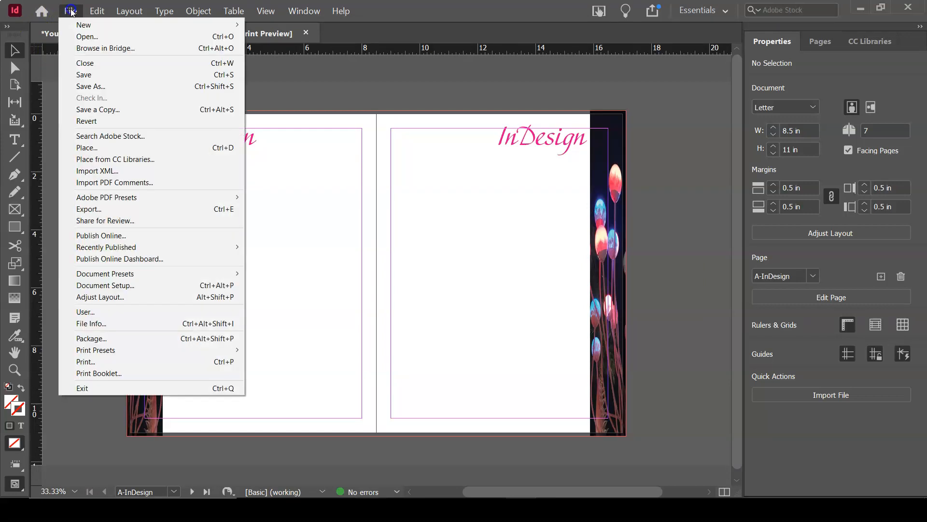
{"action": "left_click", "coordinate": [84, 75]}
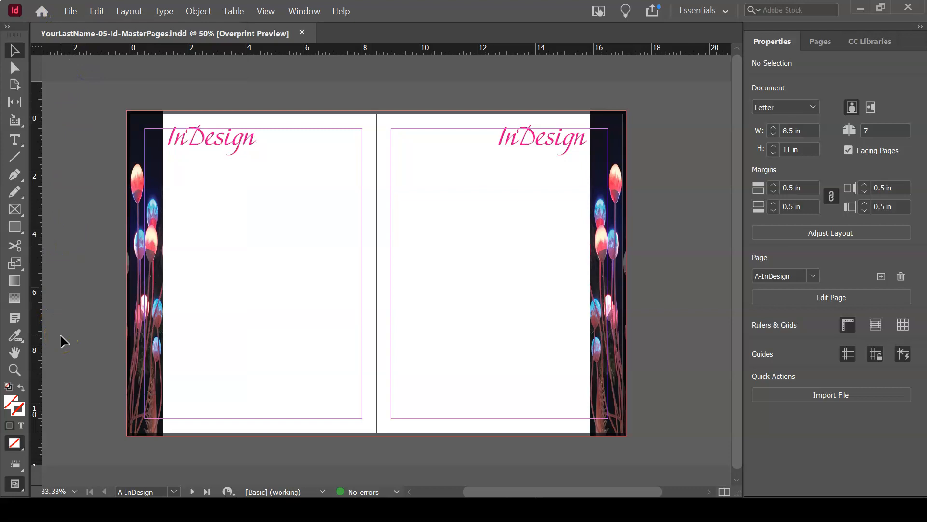
- Draw an 8.625 in by 11.25 in rectangle over the left master page, from the outer bleed corner to the spine at the bottom bleed
{"action": "left_click", "coordinate": [15, 498]}
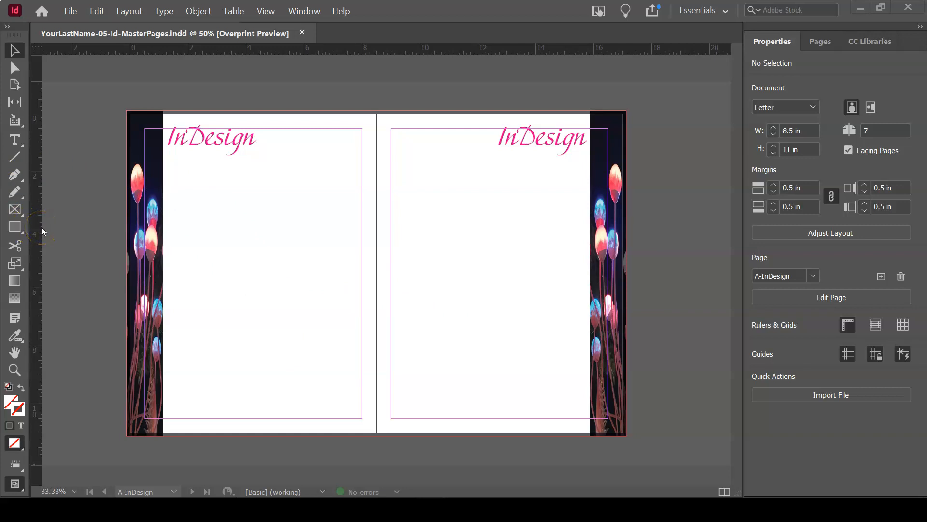
{"action": "left_click", "coordinate": [17, 226]}
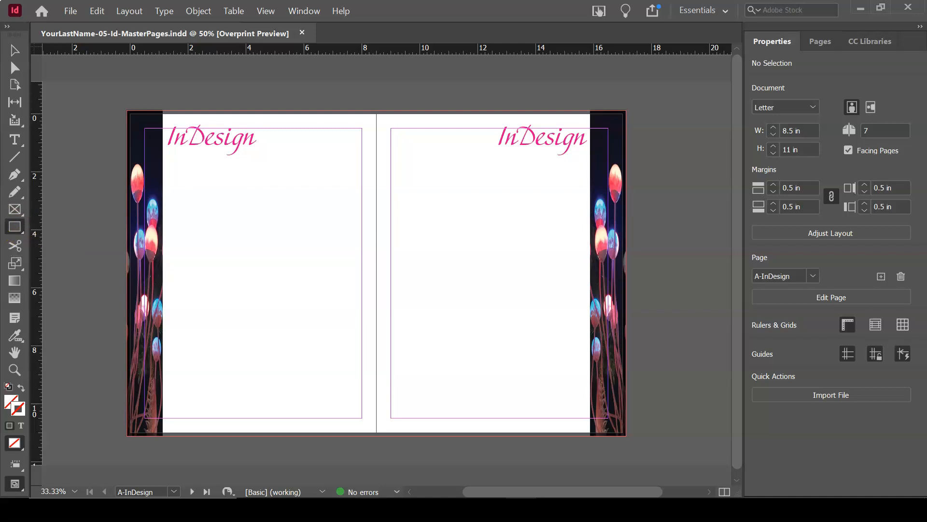
{"action": "key", "text": "ctrl+equal"}
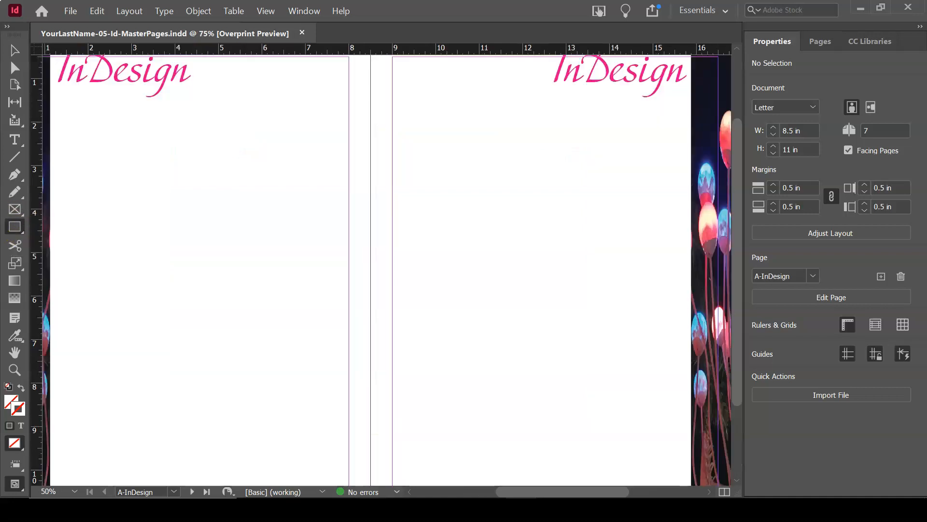
{"action": "key", "text": "ctrl+minus"}
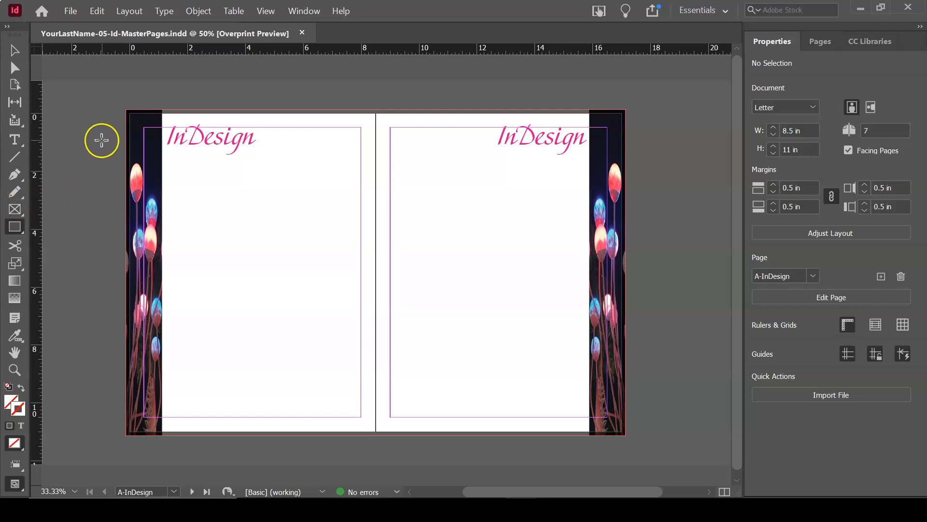
{"action": "left_click", "coordinate": [200, 187]}
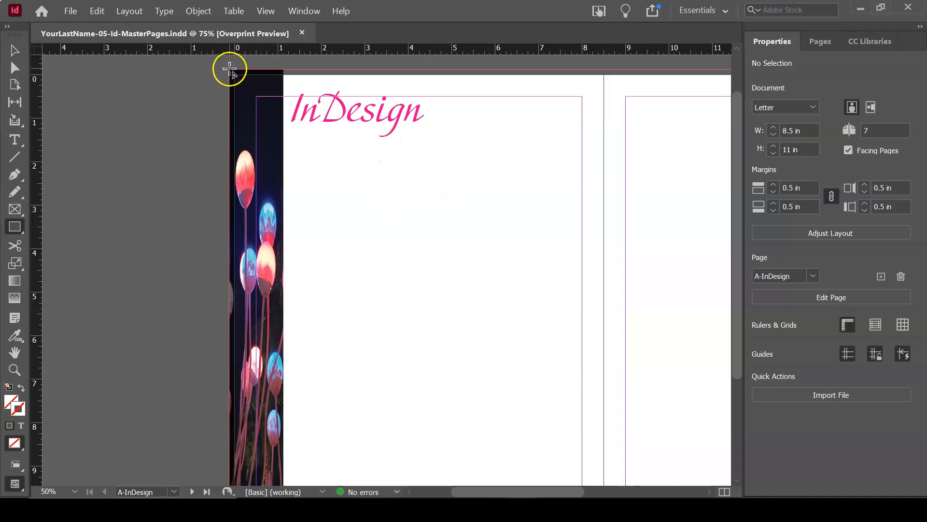
{"action": "left_click_drag", "start_coordinate": [229, 69], "coordinate": [605, 423]}
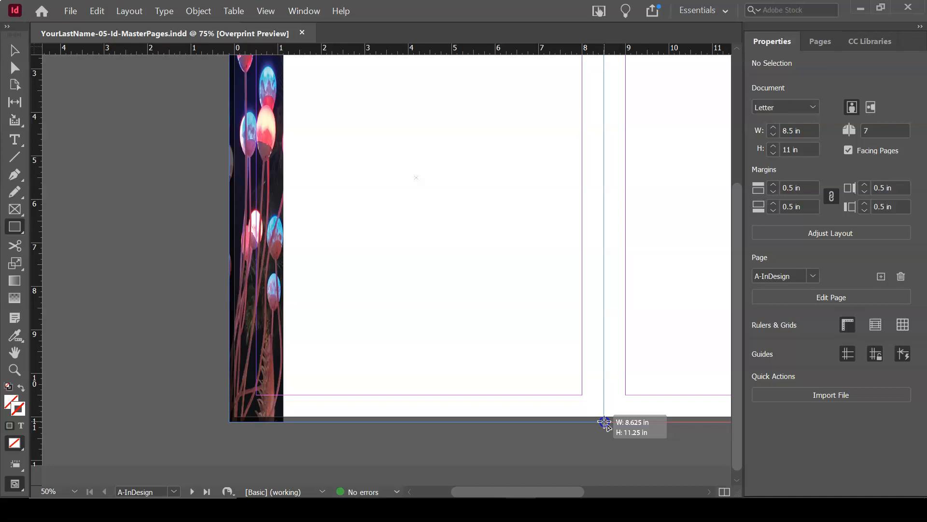
{"action": "left_click_drag", "start_coordinate": [605, 422], "coordinate": [605, 422]}
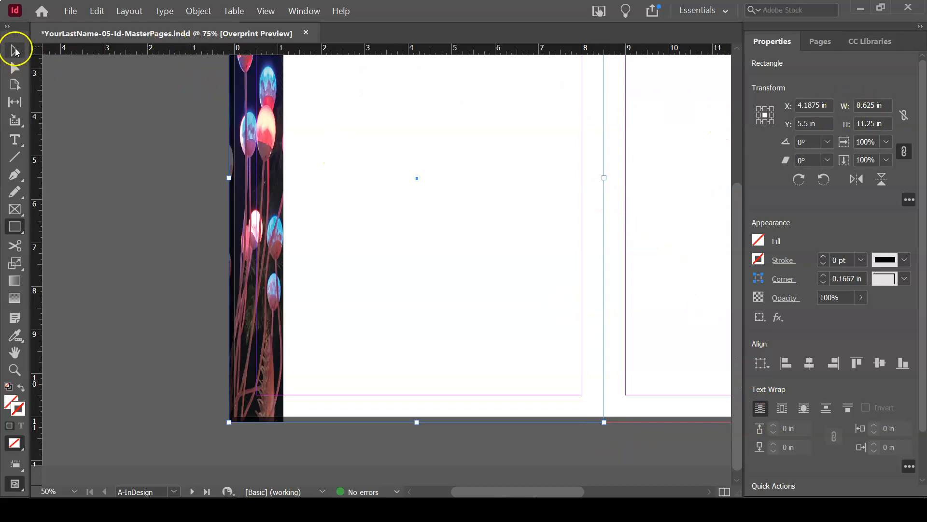
- Try shrinking the rectangle from its lower-right corner to about 8 by 10.4 in, and undo the resize
{"action": "left_click", "coordinate": [15, 51]}
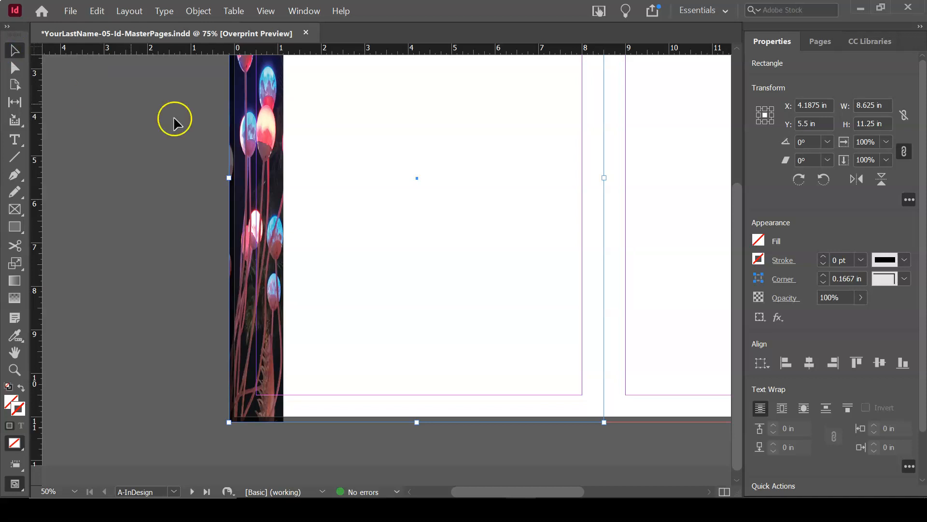
{"action": "left_click_drag", "start_coordinate": [605, 422], "coordinate": [576, 384]}
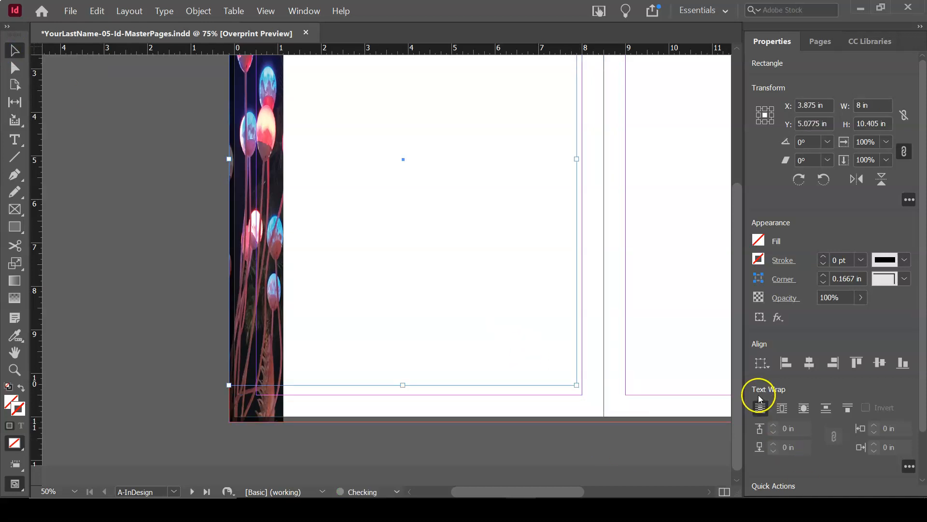
{"action": "key", "text": "ctrl+z"}
{"action": "left_click", "coordinate": [99, 14]}
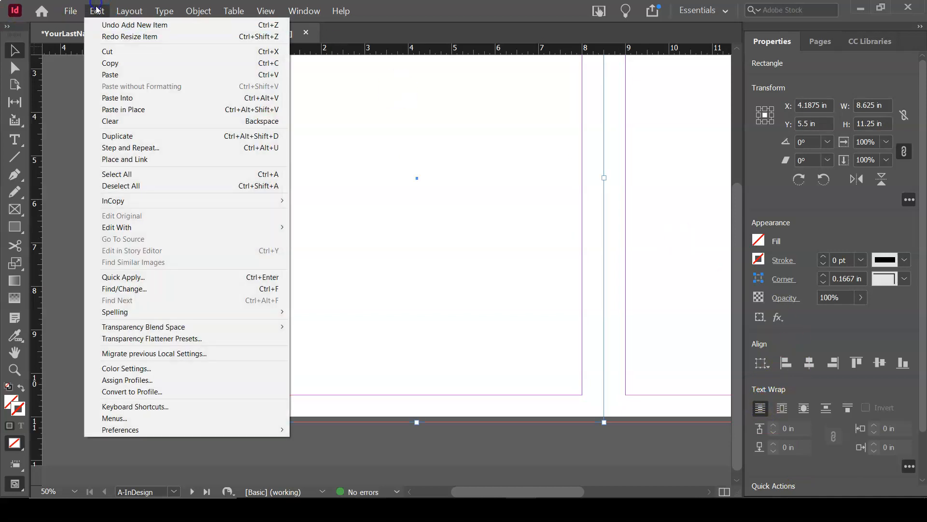
{"action": "left_click", "coordinate": [96, 10]}
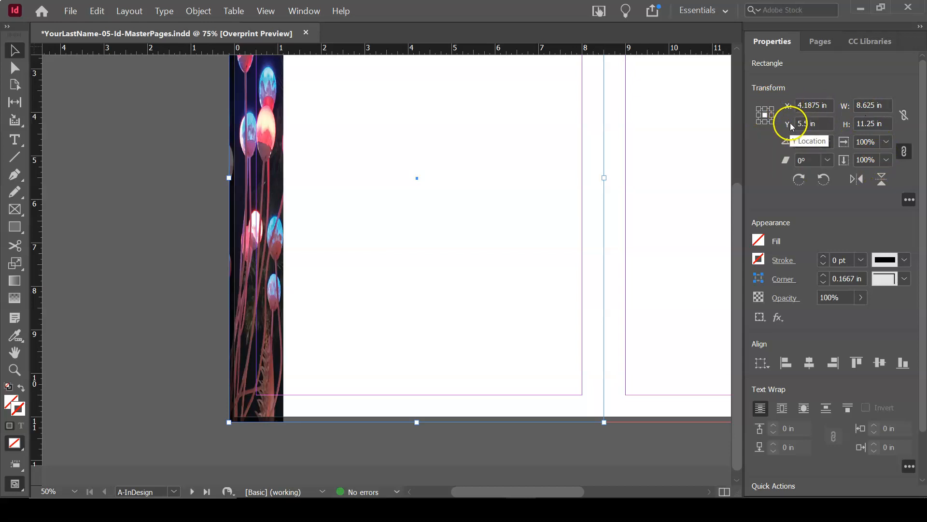
- Set the rectangle's transform reference point to its upper-left corner
{"action": "scroll", "coordinate": [419, 221], "scroll_direction": "up", "scroll_amount": 5}
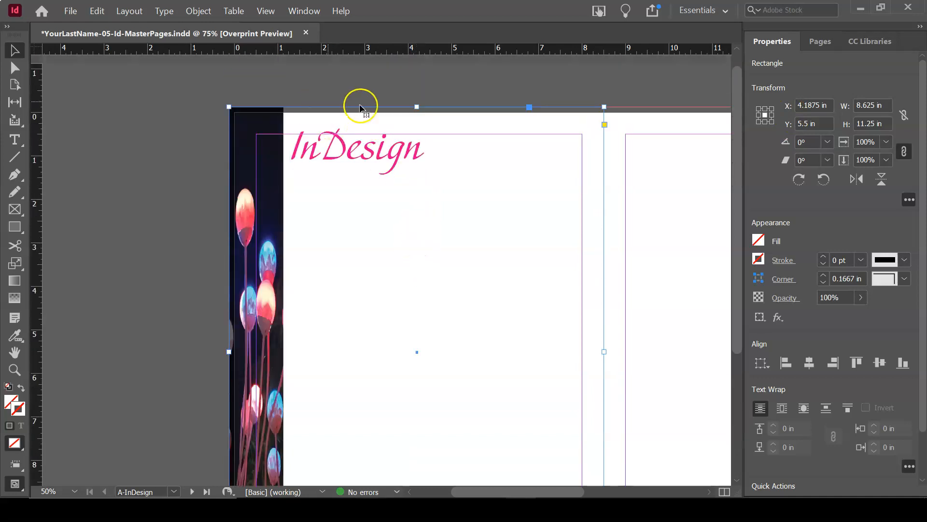
{"action": "left_click", "coordinate": [759, 108]}
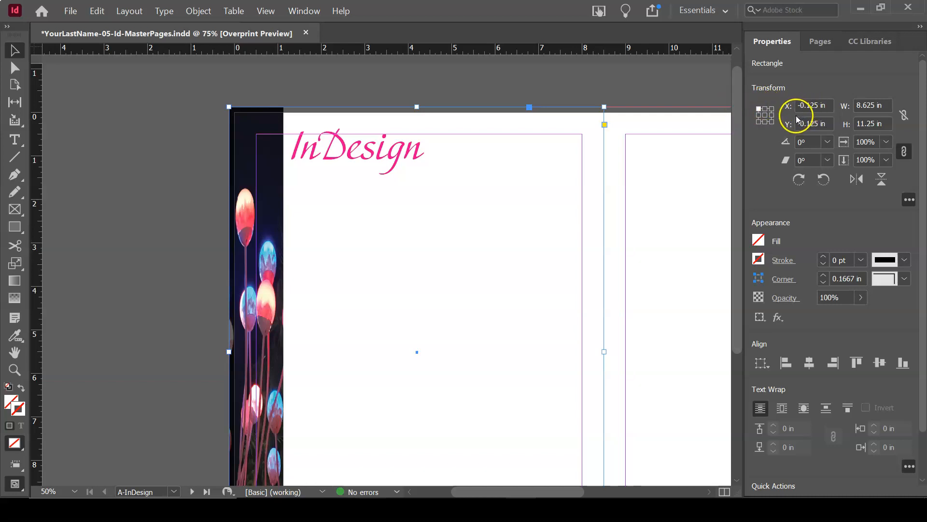
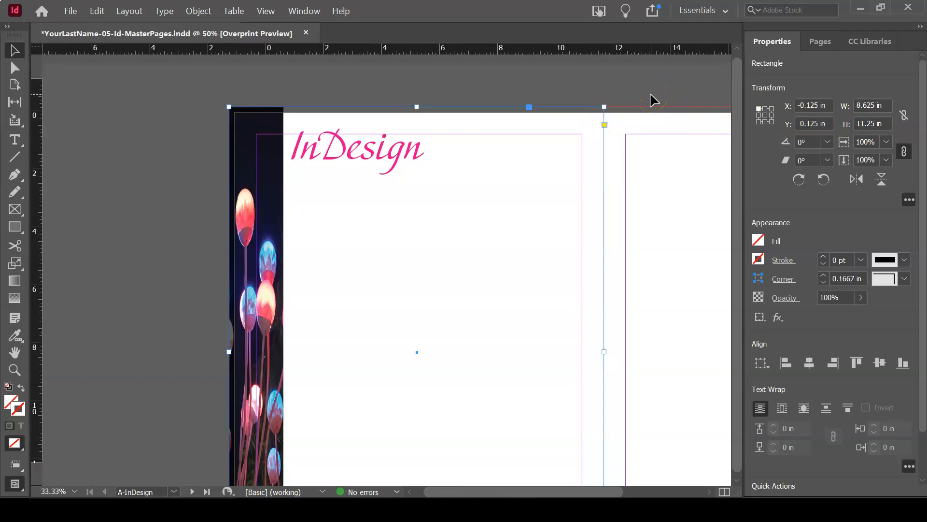
- Fill the left-page rectangle with the [Black] swatch at a 20% tint
{"action": "key", "text": "ctrl+minus"}
{"action": "key", "text": "ctrl+minus"}
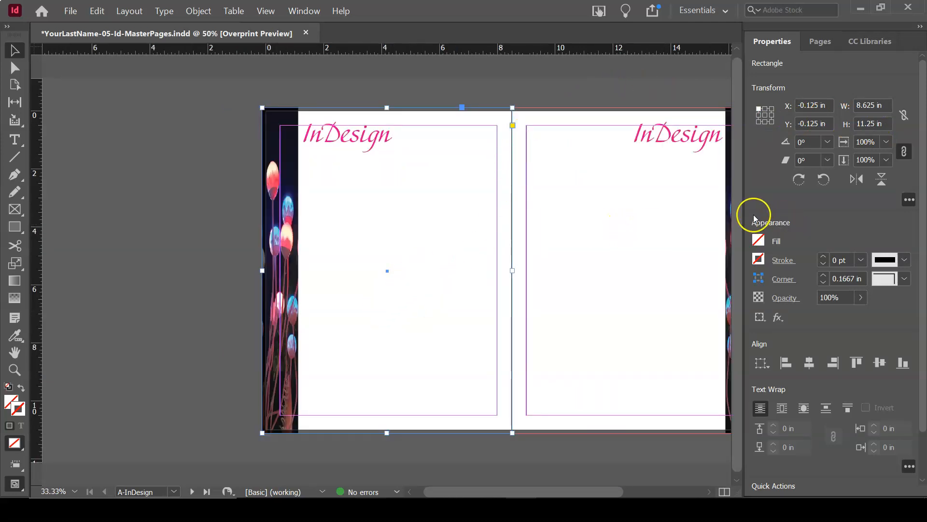
{"action": "left_click", "coordinate": [758, 240]}
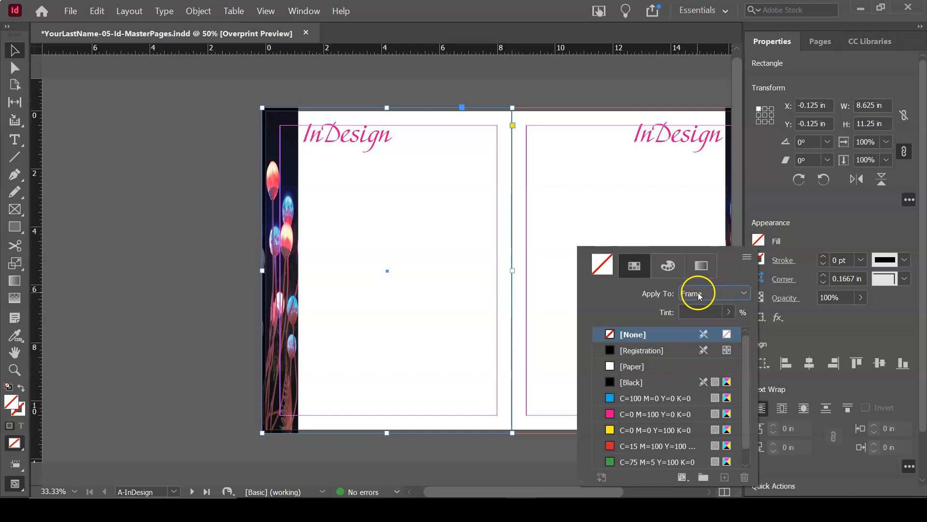
{"action": "left_click", "coordinate": [640, 377]}
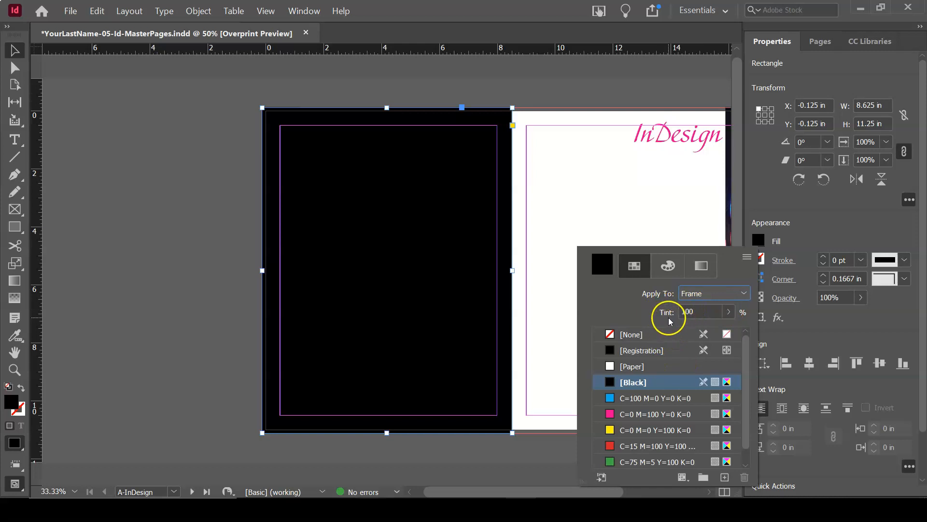
{"action": "left_click", "coordinate": [730, 312]}
{"action": "left_click", "coordinate": [745, 314]}
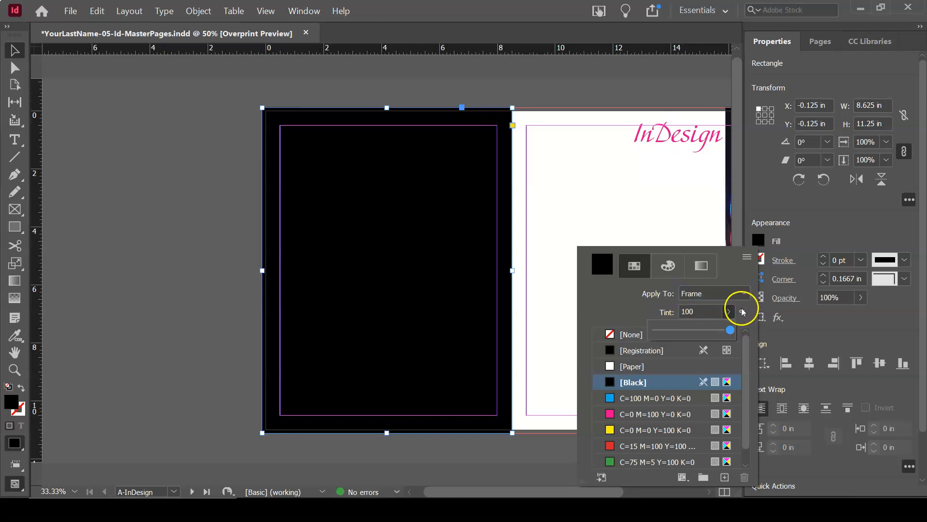
{"action": "left_click_drag", "start_coordinate": [731, 329], "coordinate": [669, 326]}
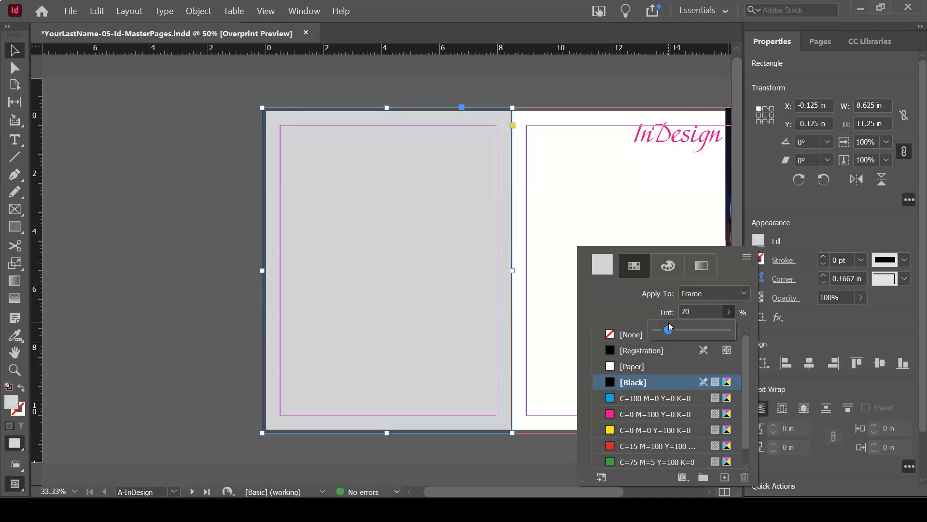
{"action": "left_click", "coordinate": [621, 300]}
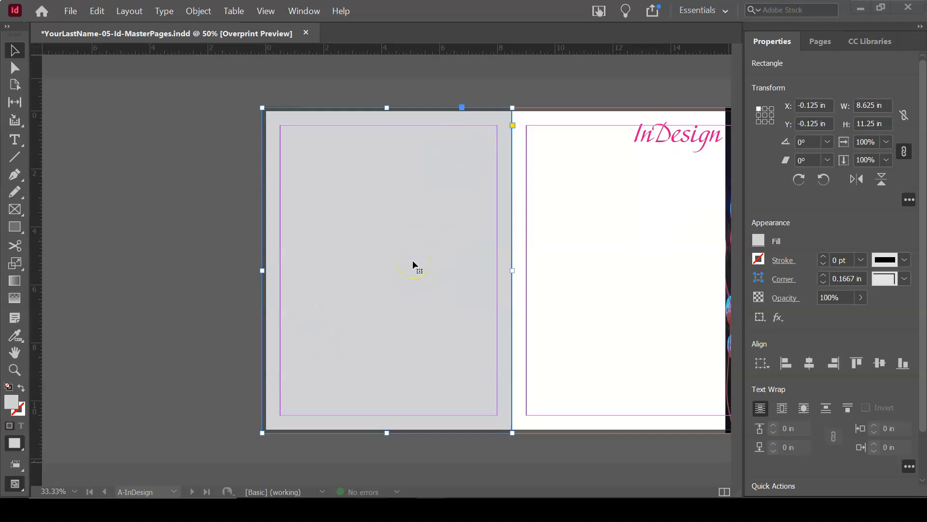
- Send the gray rectangle on the left master page backward one level in the stacking order
{"action": "left_click_drag", "start_coordinate": [441, 255], "coordinate": [344, 246]}
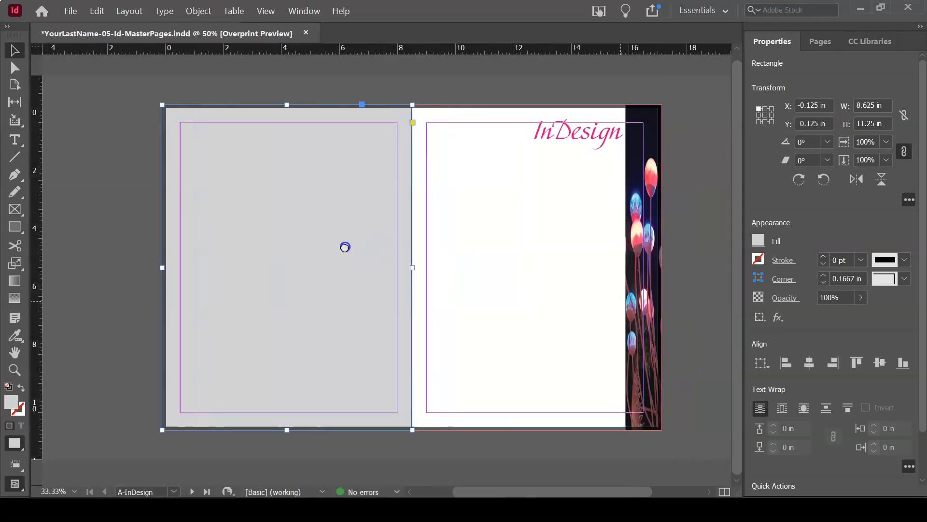
{"action": "left_click", "coordinate": [209, 225]}
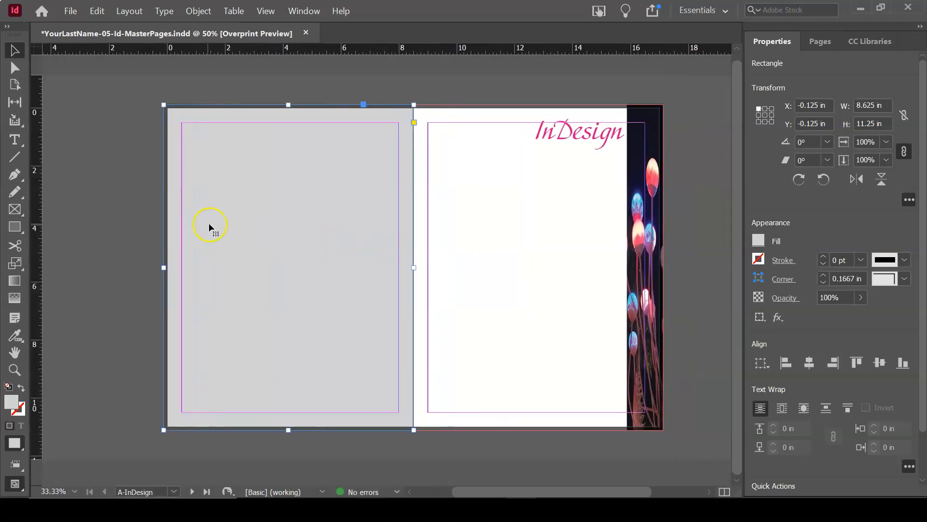
{"action": "left_click", "coordinate": [199, 10]}
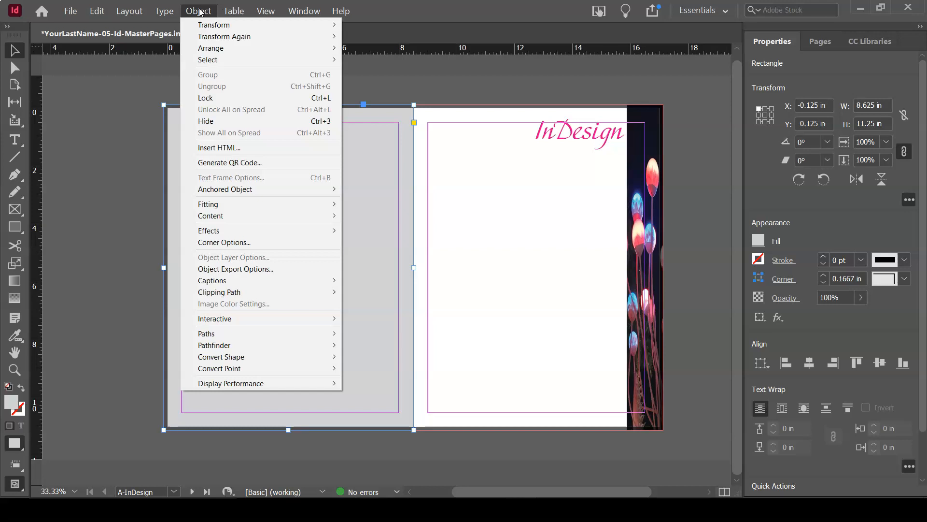
{"action": "mouse_move", "coordinate": [213, 53]}
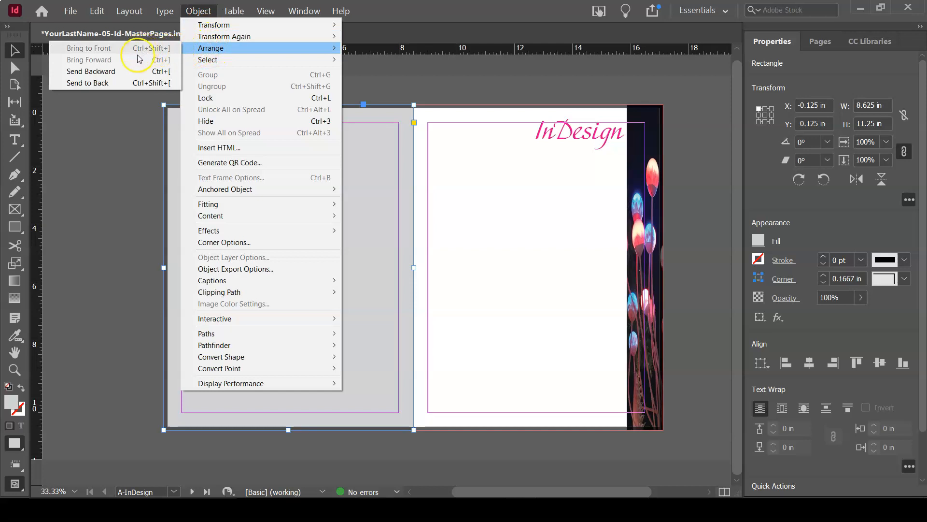
{"action": "left_click", "coordinate": [107, 72]}
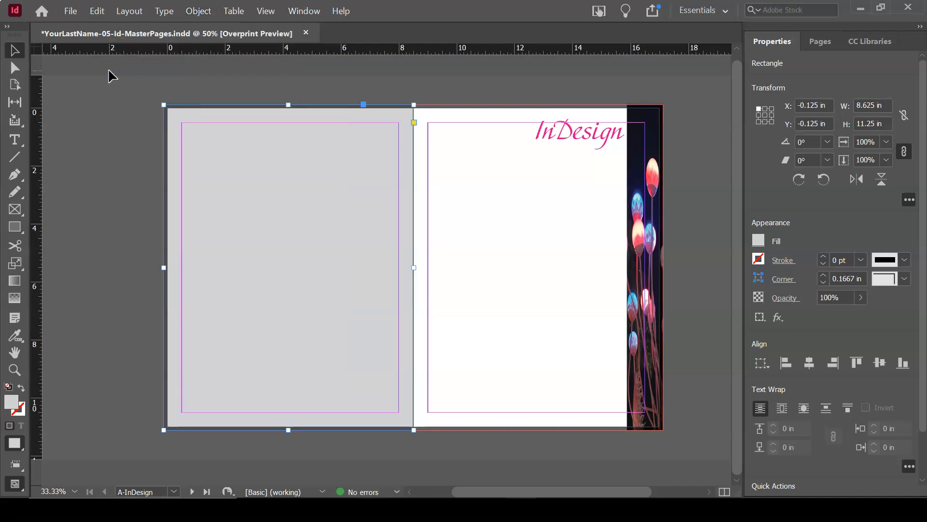
- Send the gray rectangle on the left master page to the back, behind the header text and photo strip
{"action": "left_click", "coordinate": [197, 10]}
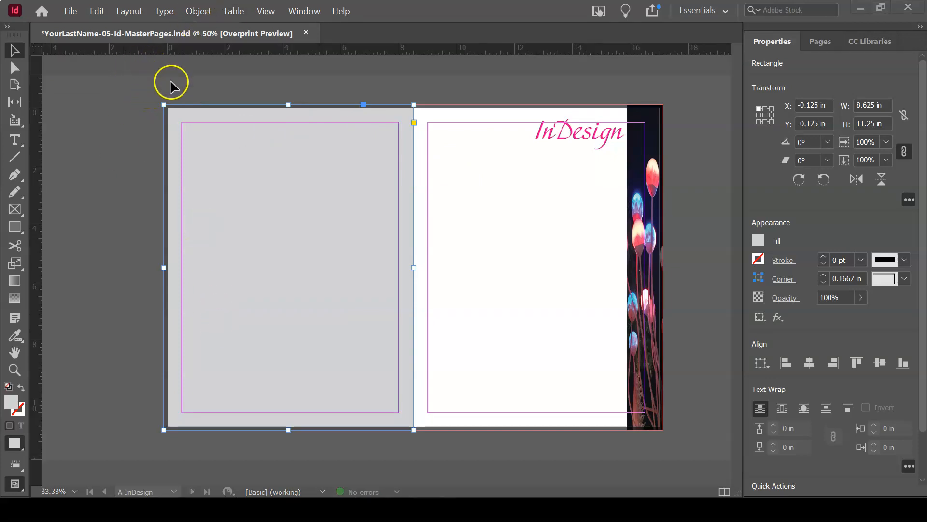
{"action": "left_click", "coordinate": [199, 11]}
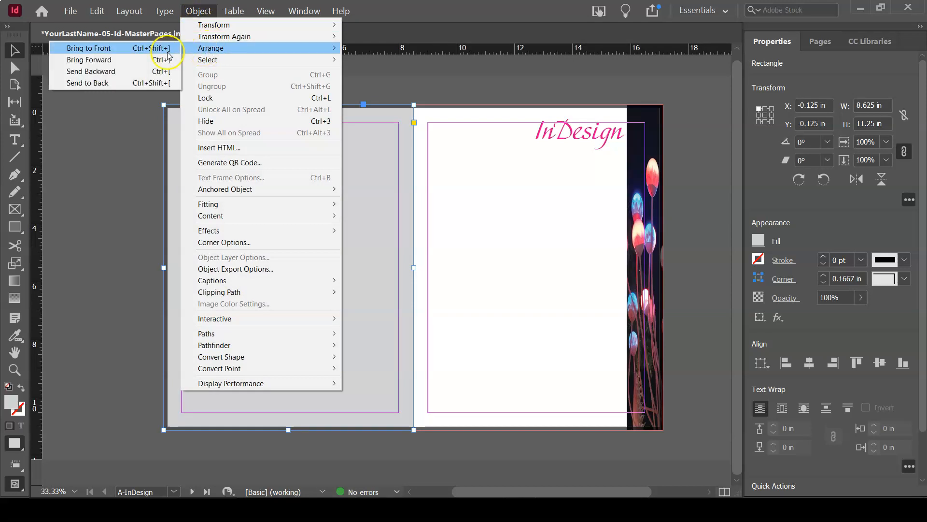
{"action": "left_click", "coordinate": [84, 72]}
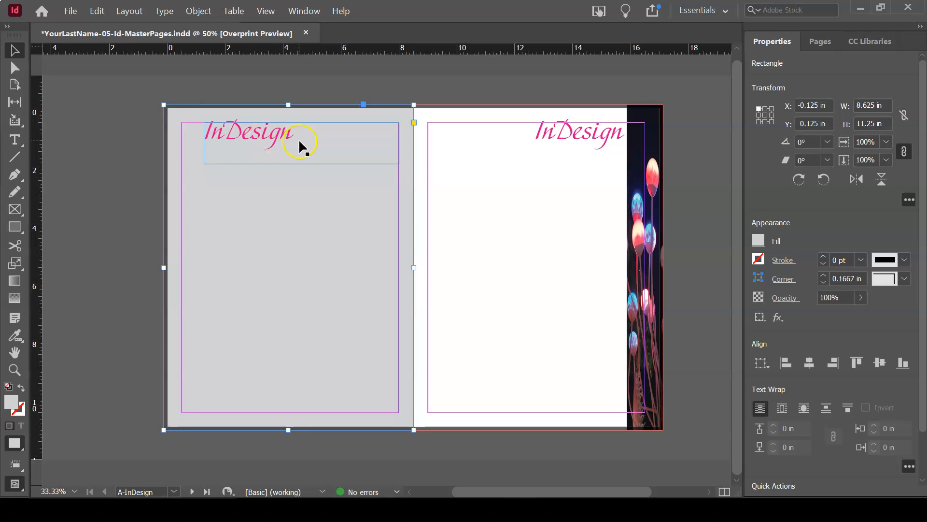
{"action": "left_click", "coordinate": [196, 12]}
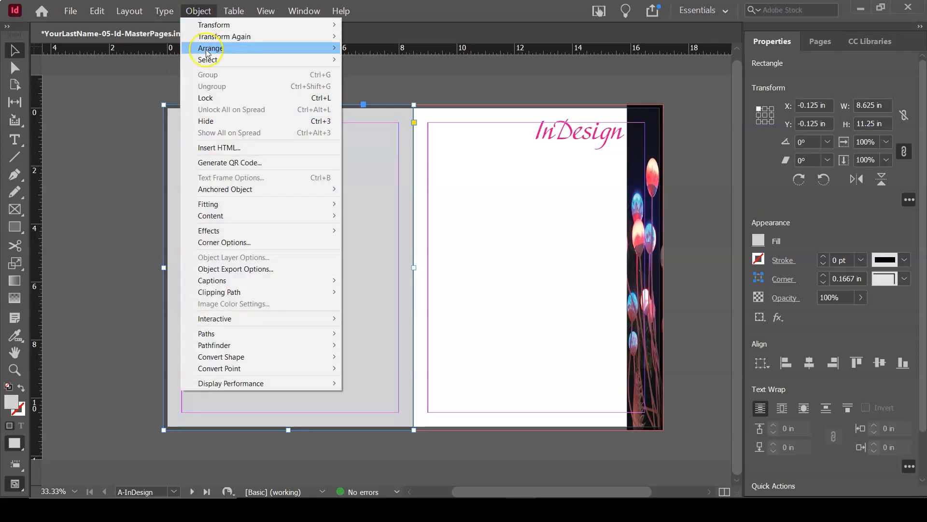
{"action": "mouse_move", "coordinate": [207, 53]}
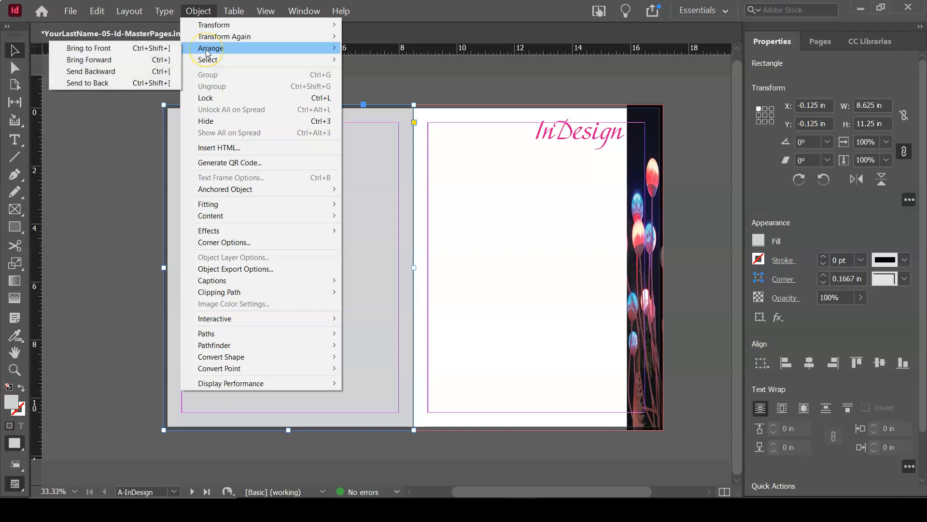
{"action": "left_click", "coordinate": [124, 82]}
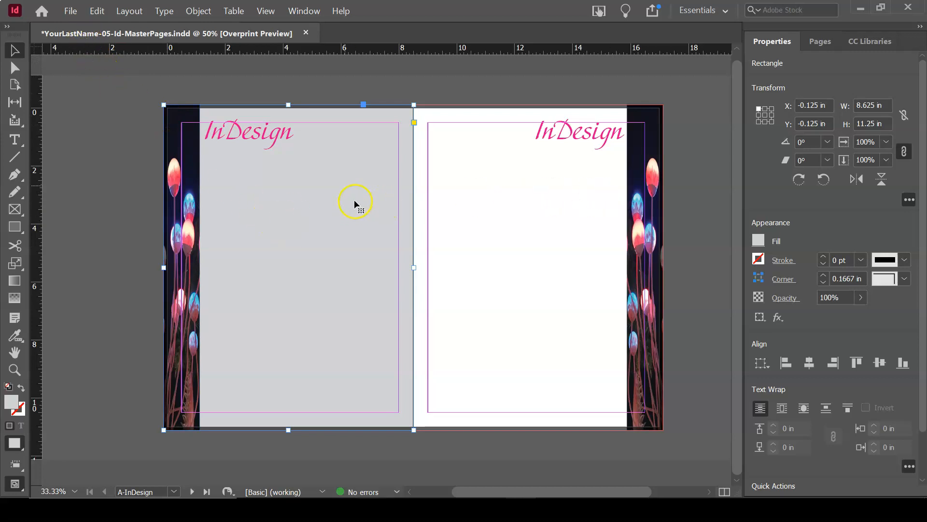
- Copy the left page's gray rectangle and paste it over the right master page at X 8.5 in, Y -0.125 in
{"action": "left_click", "coordinate": [97, 10]}
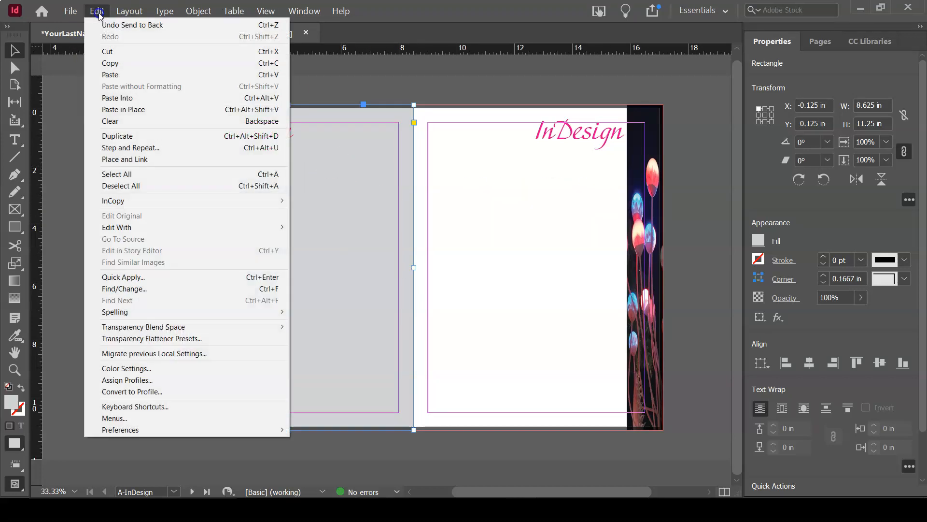
{"action": "left_click", "coordinate": [118, 63]}
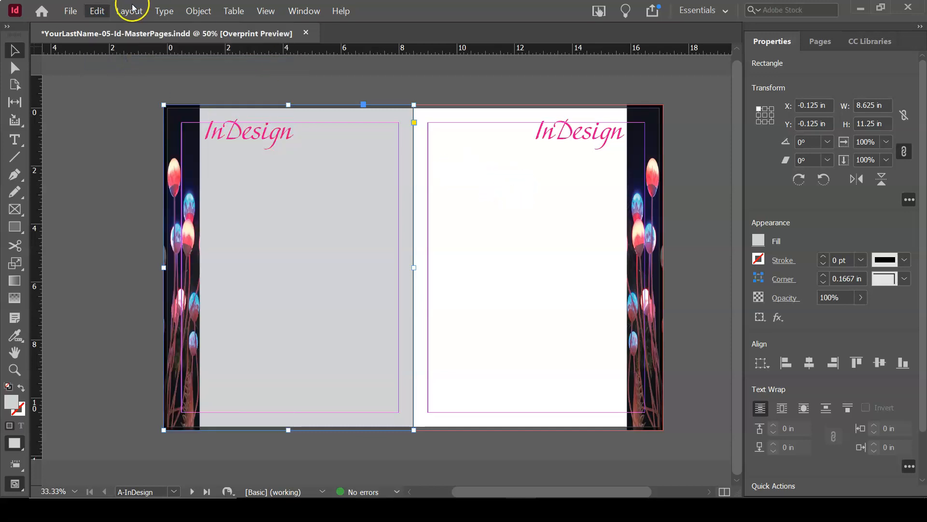
{"action": "left_click", "coordinate": [93, 13]}
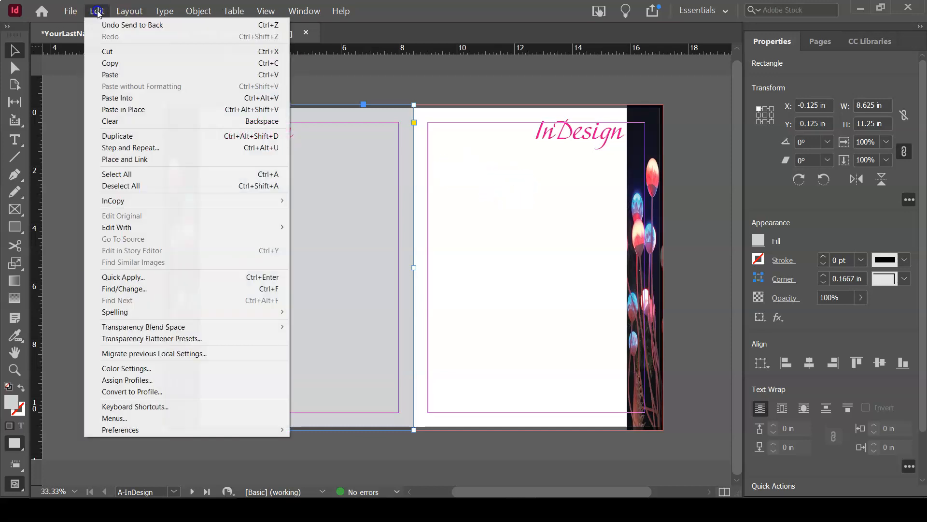
{"action": "left_click", "coordinate": [112, 76]}
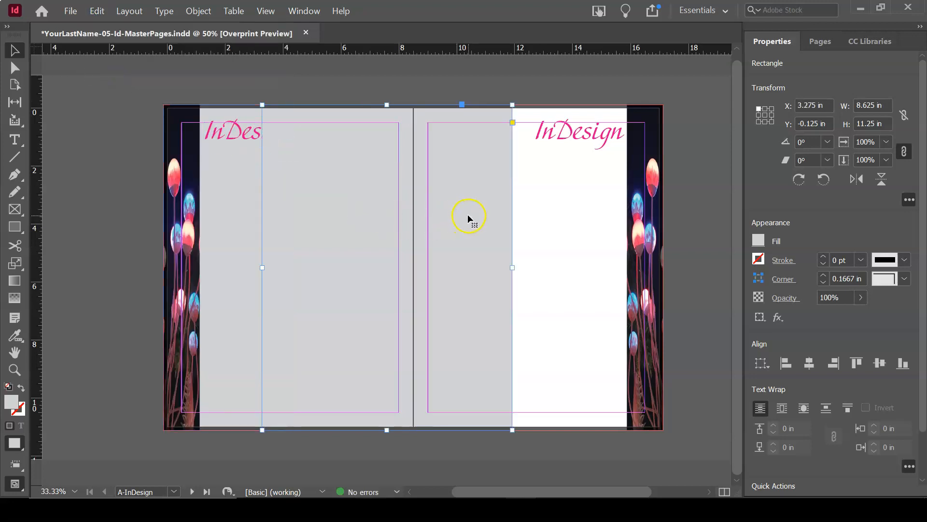
{"action": "left_click_drag", "start_coordinate": [468, 213], "coordinate": [622, 216]}
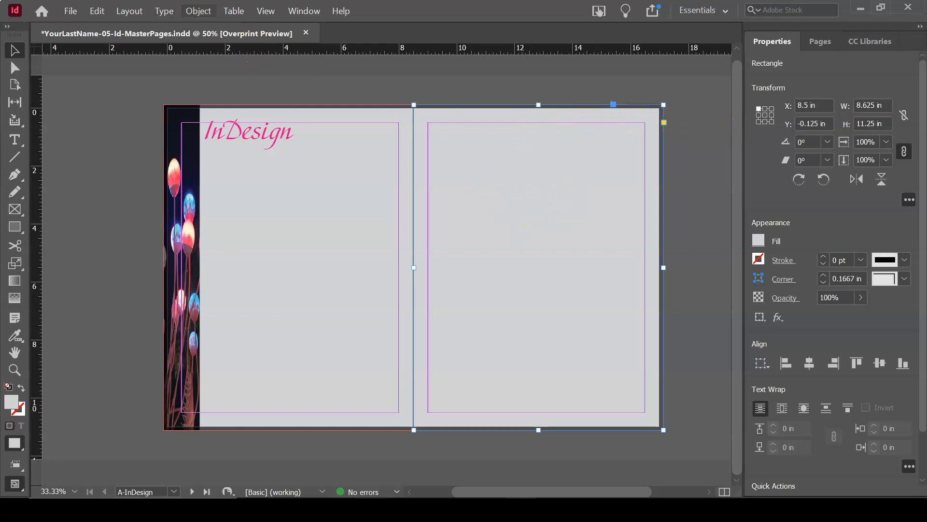
- Send the right-page gray rectangle to the back of the stacking order and save the document
{"action": "left_click", "coordinate": [199, 12]}
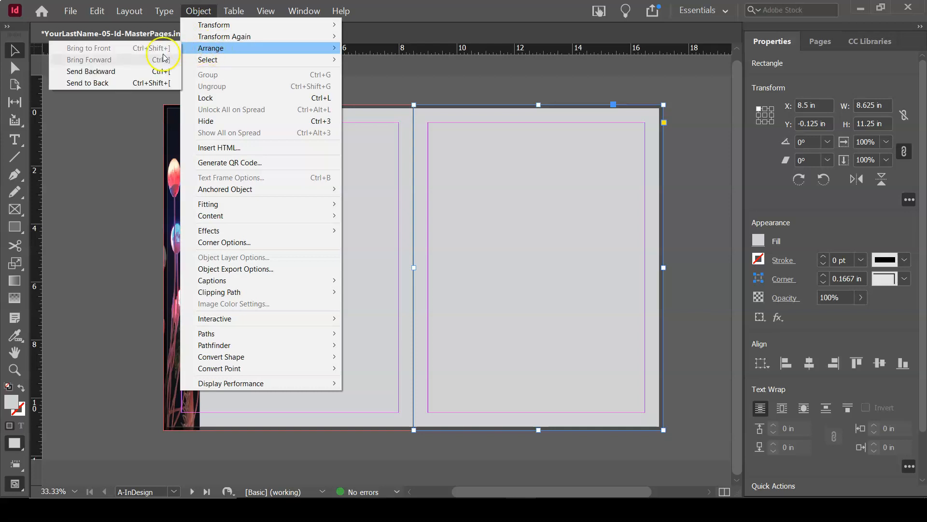
{"action": "left_click", "coordinate": [100, 83]}
{"action": "left_click", "coordinate": [134, 151]}
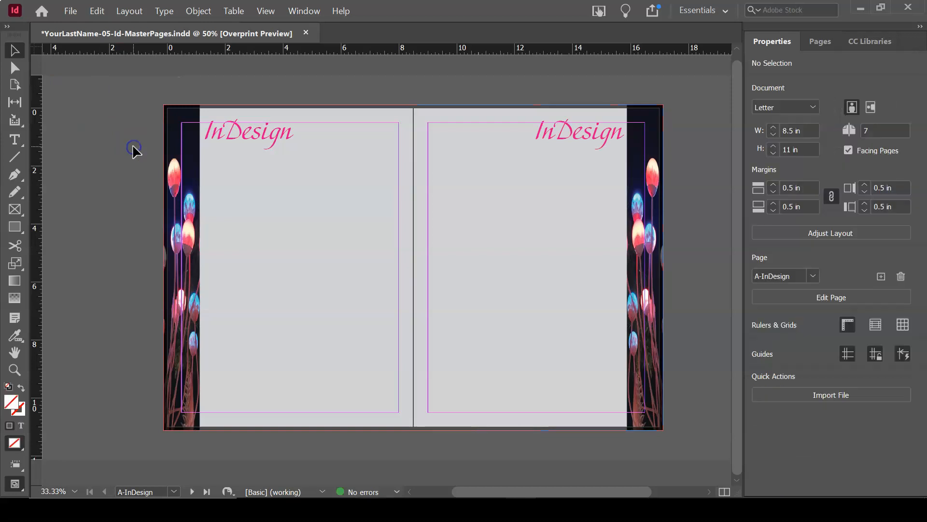
{"action": "left_click", "coordinate": [70, 10]}
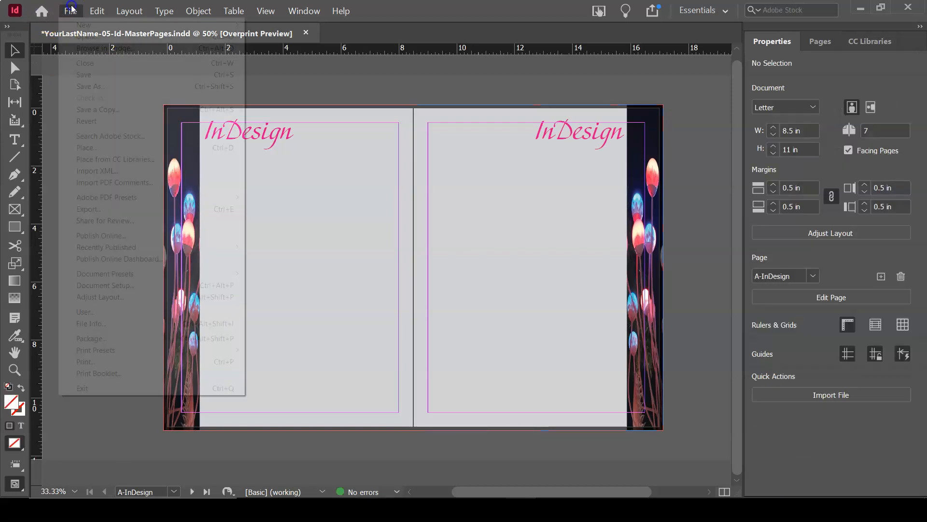
{"action": "left_click", "coordinate": [93, 77]}
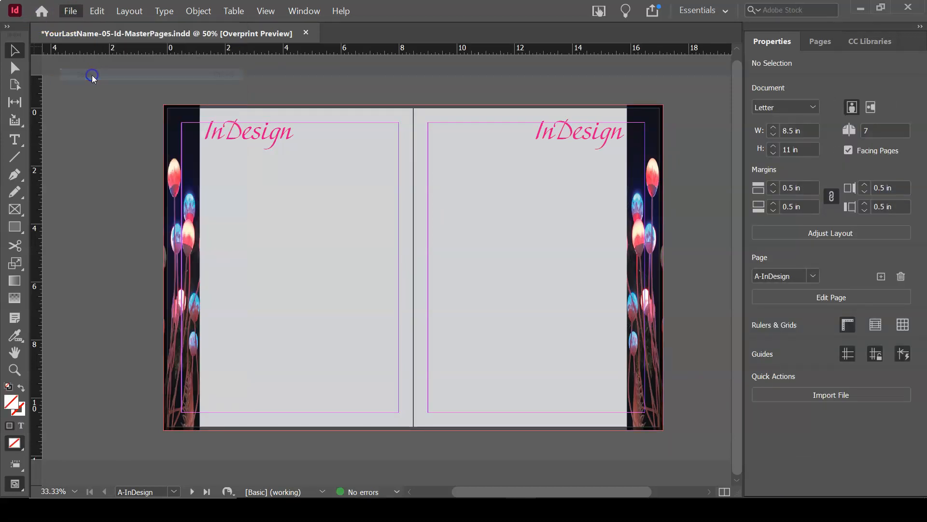
- Display the page thumbnails to check the A-InDesign master across the document's pages
{"action": "left_click", "coordinate": [820, 42]}
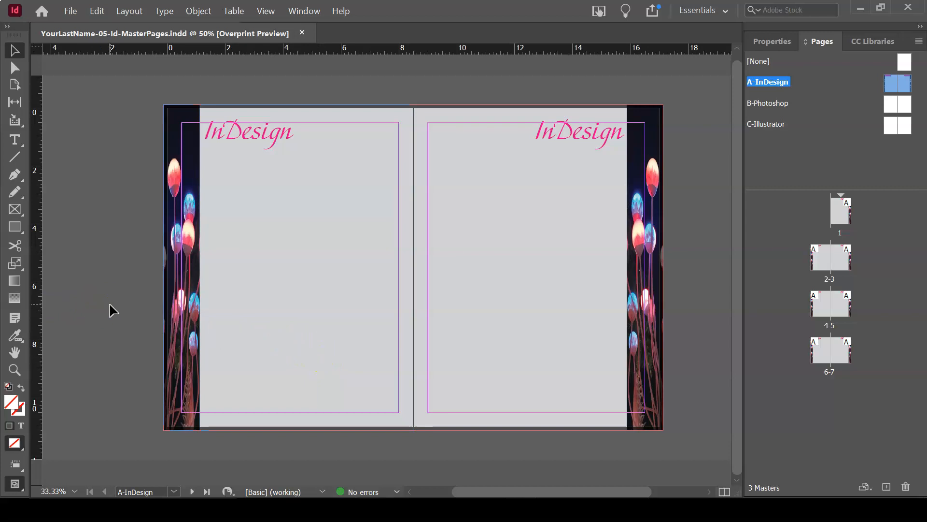
{"action": "key", "text": "ctrl+d"}
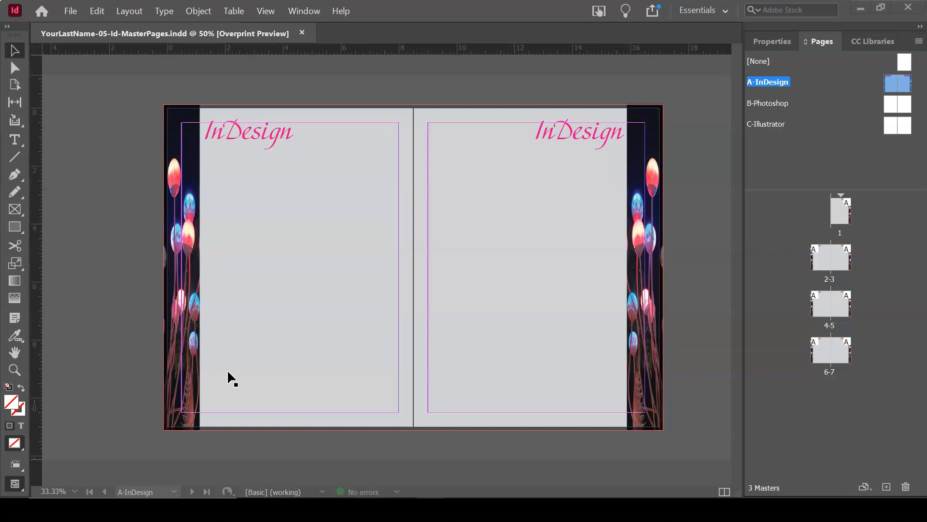
{"action": "left_click", "coordinate": [132, 414]}
- Draw a text frame about 1.02 by 0.83 in beside the photo strip, ending on the left page's bottom margin
{"action": "left_click", "coordinate": [16, 139]}
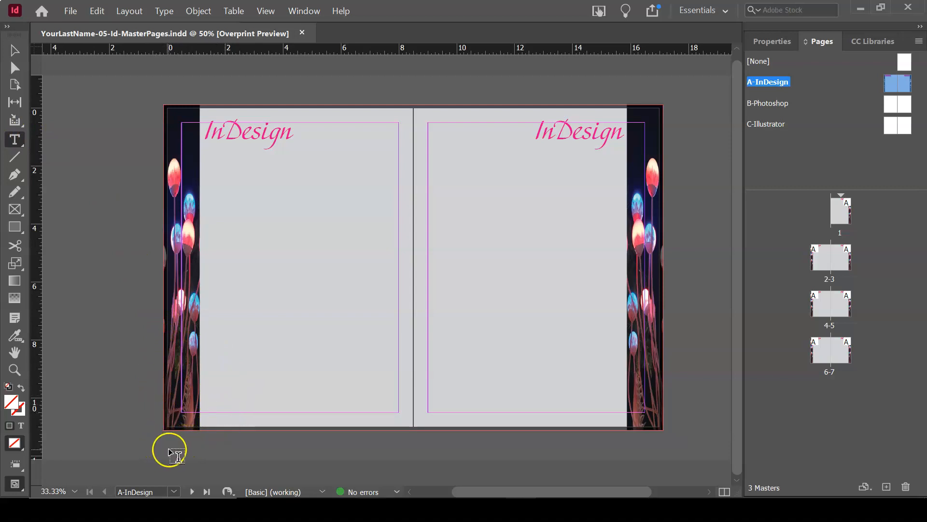
{"action": "left_click", "coordinate": [18, 501]}
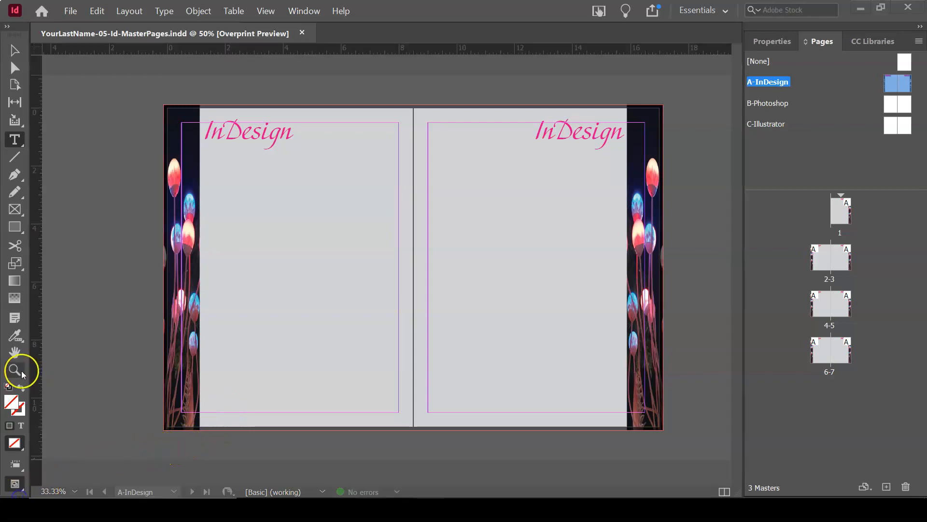
{"action": "left_click", "coordinate": [15, 370]}
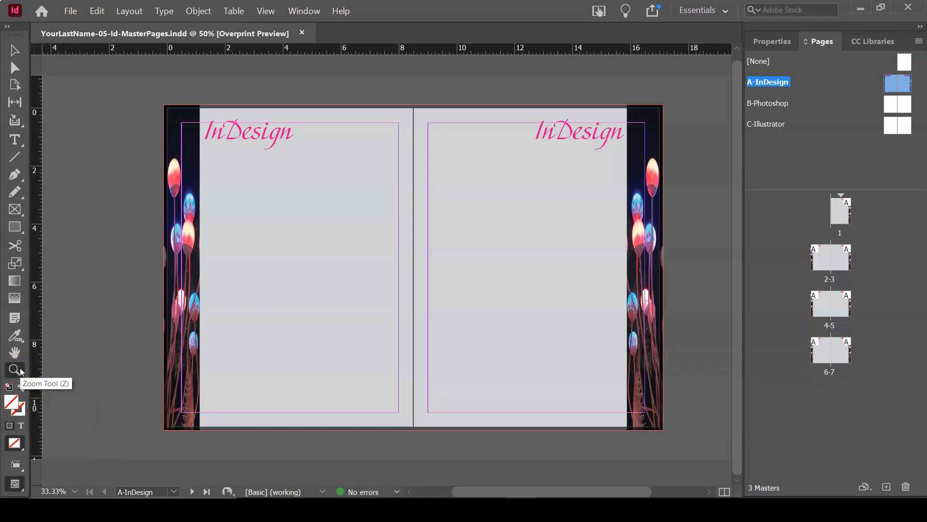
{"action": "left_click", "coordinate": [185, 368]}
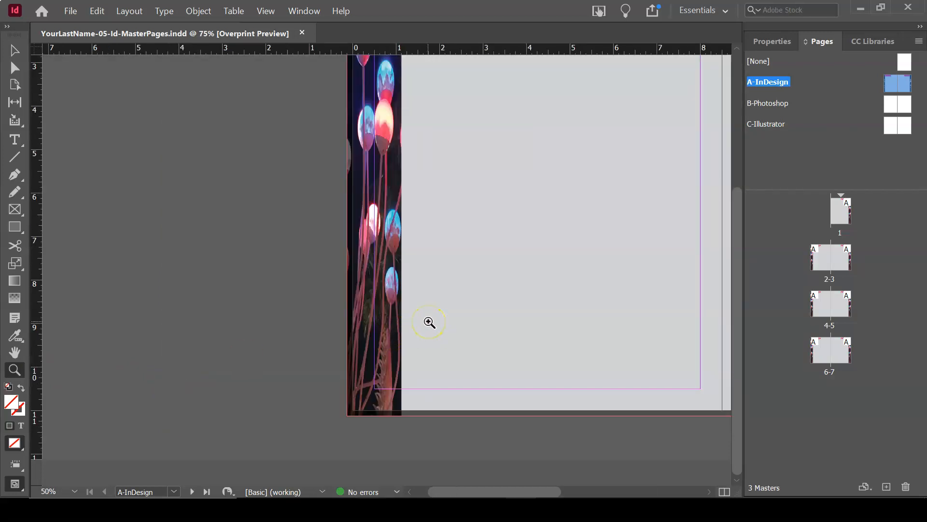
{"action": "left_click_drag", "start_coordinate": [445, 174], "coordinate": [556, 272]}
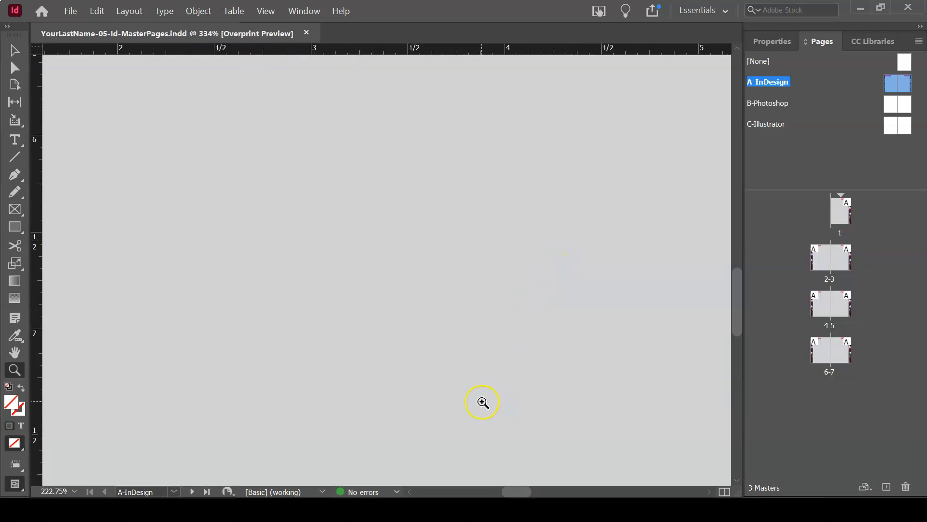
{"action": "key", "text": "ctrl+minus"}
{"action": "key", "text": "ctrl+minus"}
{"action": "key", "text": "ctrl+minus"}
{"action": "key", "text": "ctrl+minus"}
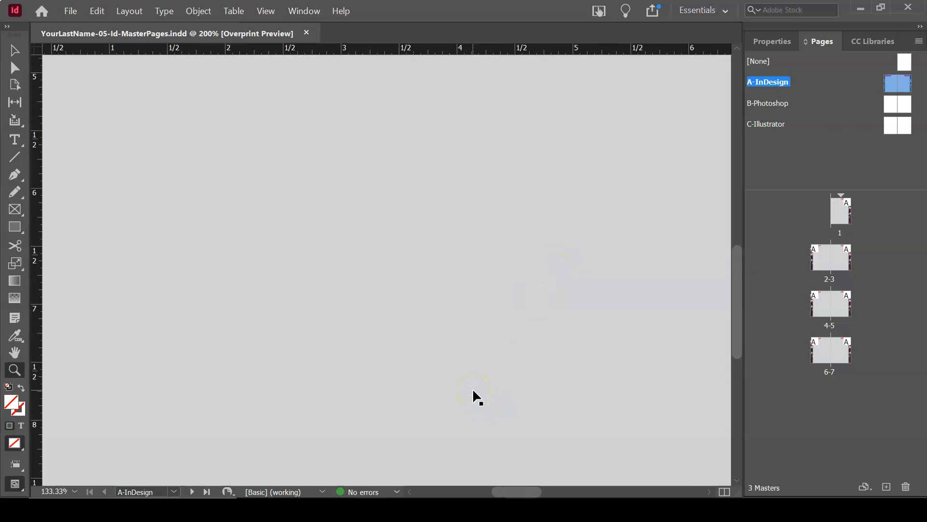
{"action": "scroll", "coordinate": [419, 360], "scroll_direction": "down", "scroll_amount": 3}
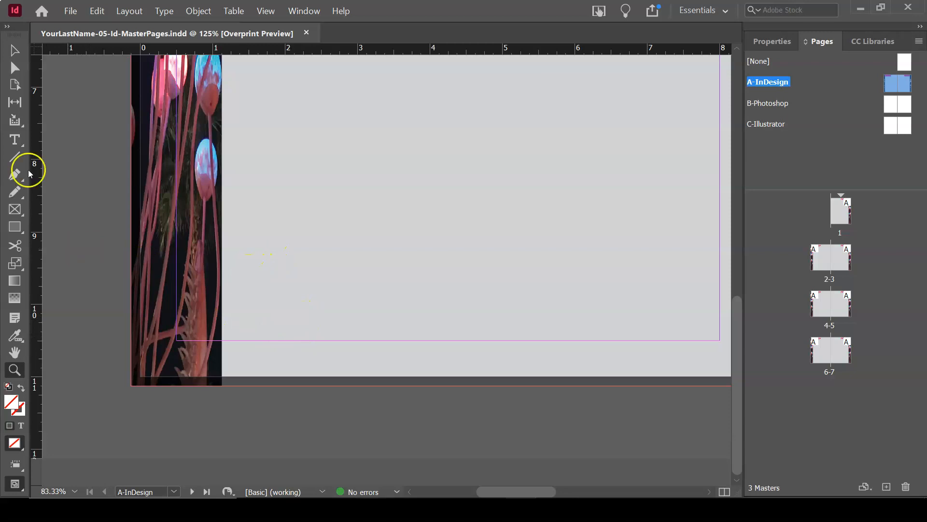
{"action": "left_click", "coordinate": [17, 139]}
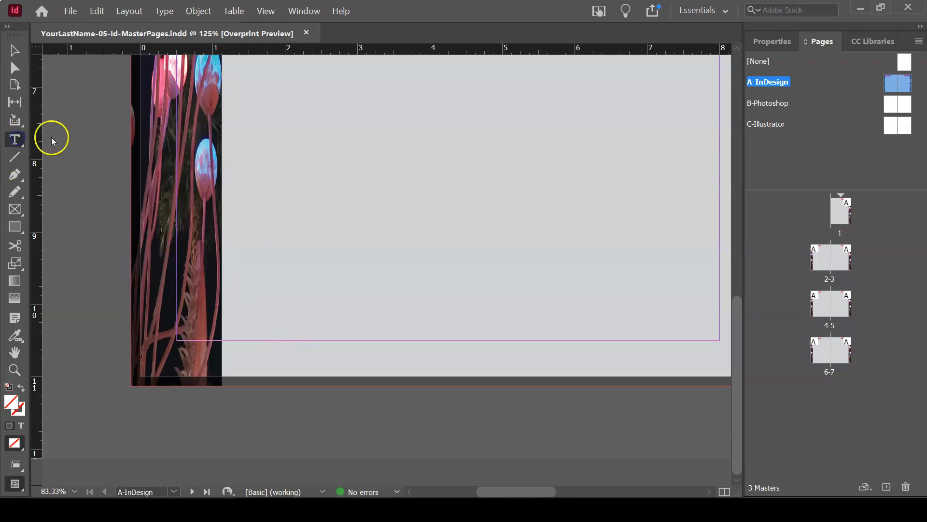
{"action": "left_click_drag", "start_coordinate": [231, 281], "coordinate": [306, 341]}
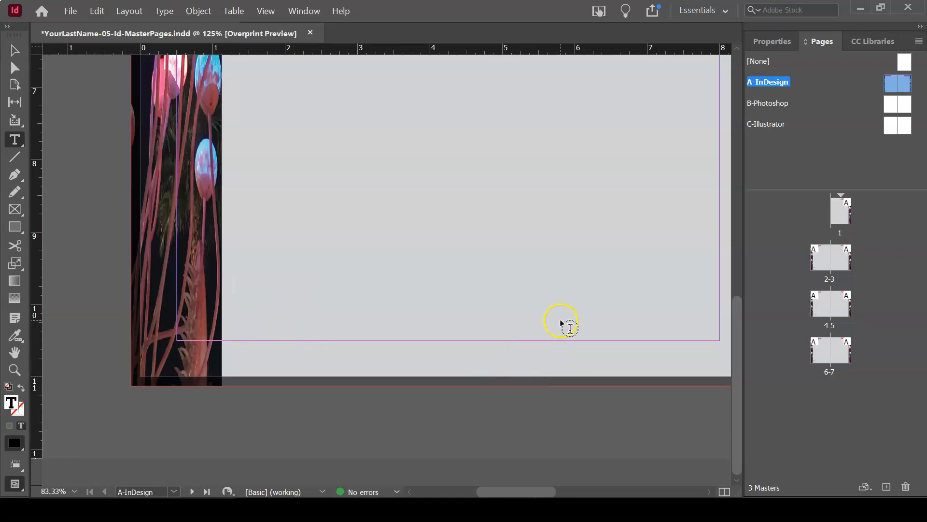
- Insert a Current Page Number marker into the new text frame and save the document
{"action": "left_click", "coordinate": [160, 15]}
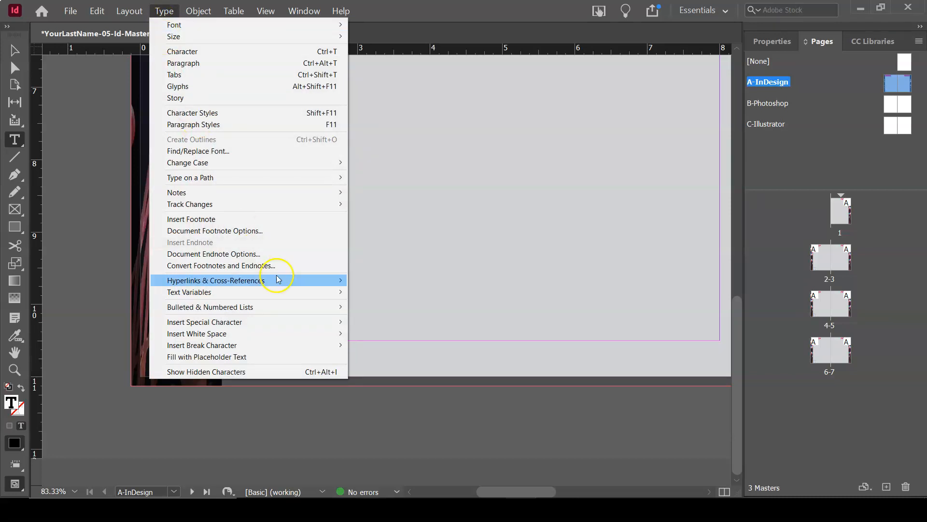
{"action": "mouse_move", "coordinate": [278, 322]}
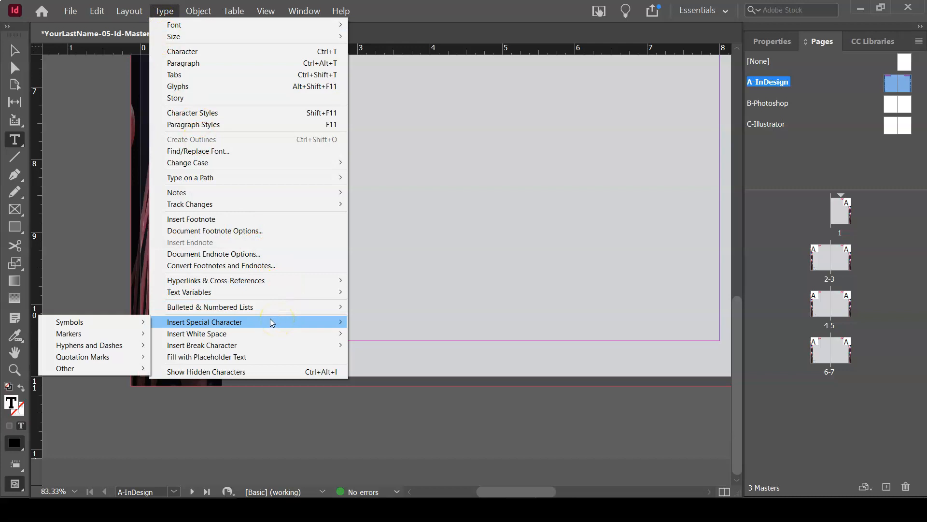
{"action": "mouse_move", "coordinate": [136, 337]}
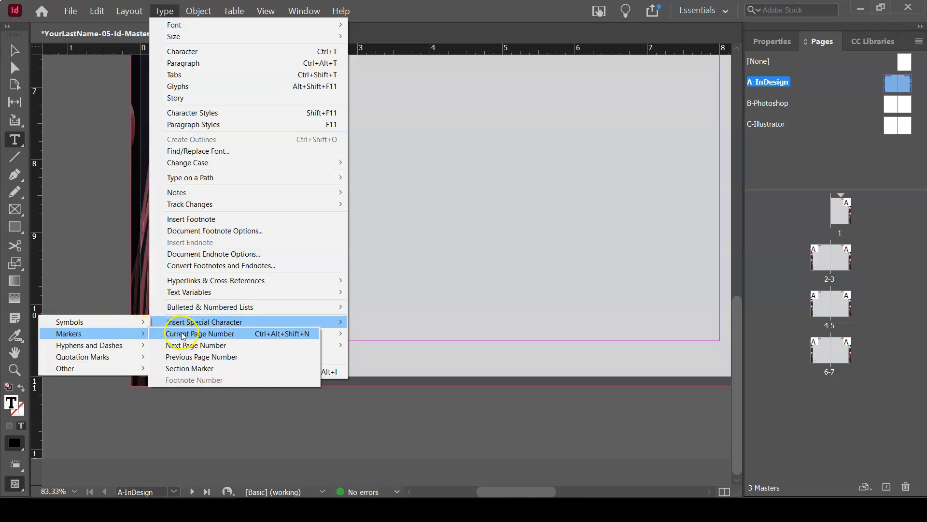
{"action": "left_click", "coordinate": [245, 338]}
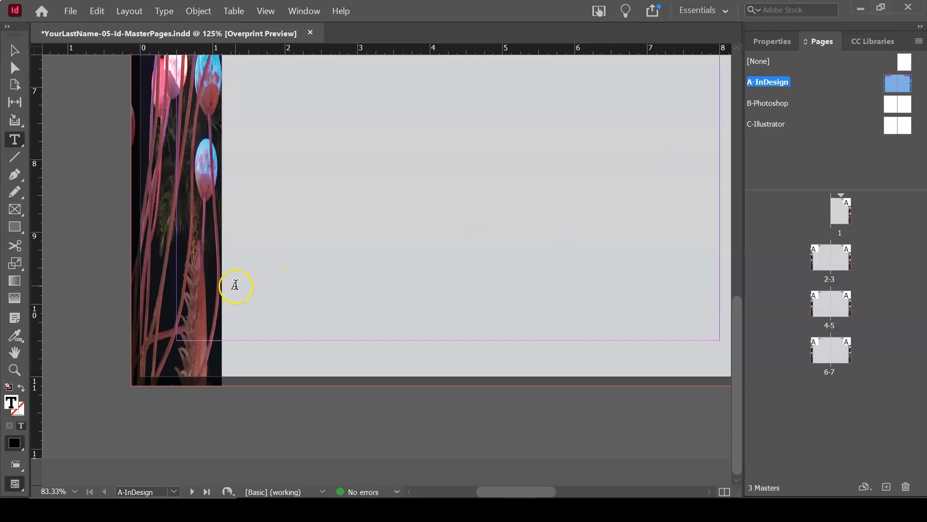
{"action": "left_click", "coordinate": [71, 11]}
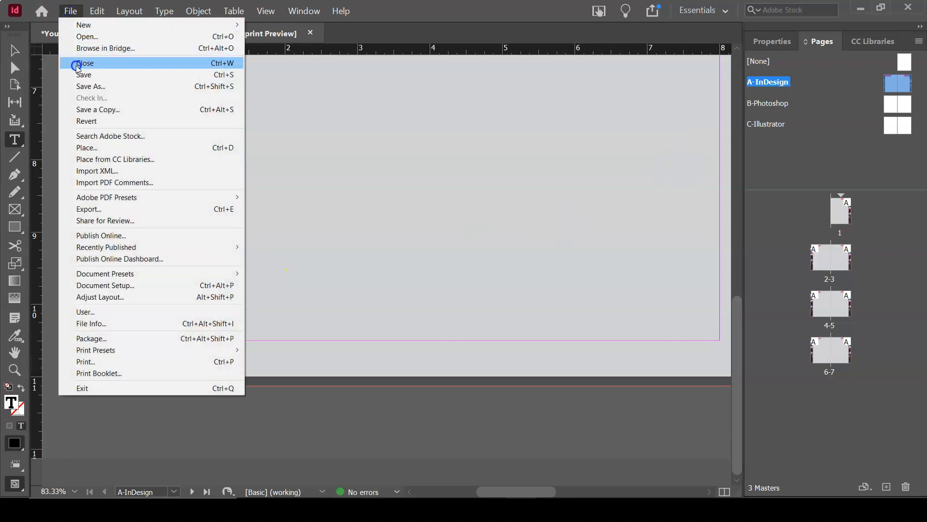
{"action": "left_click", "coordinate": [80, 76]}
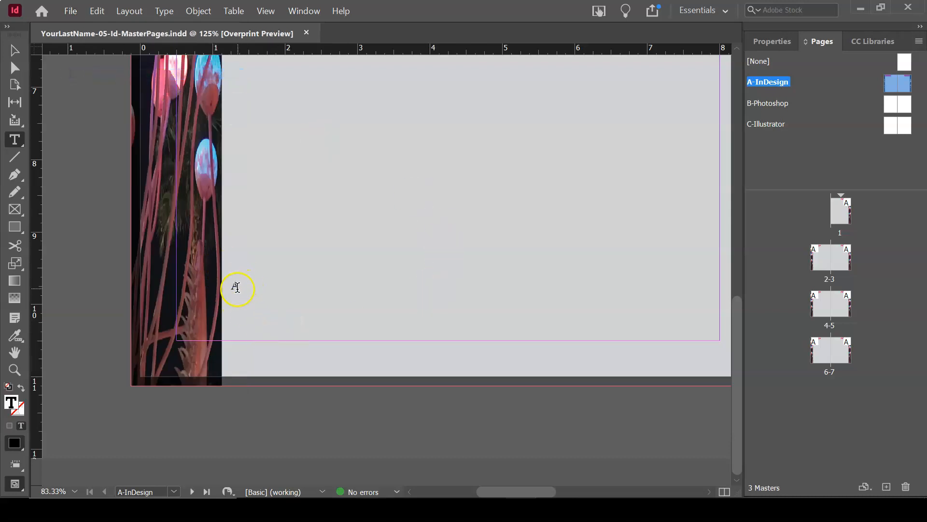
- Format the page number marker in Book Antiqua Regular at 18 pt
{"action": "left_click_drag", "start_coordinate": [239, 286], "coordinate": [229, 285]}
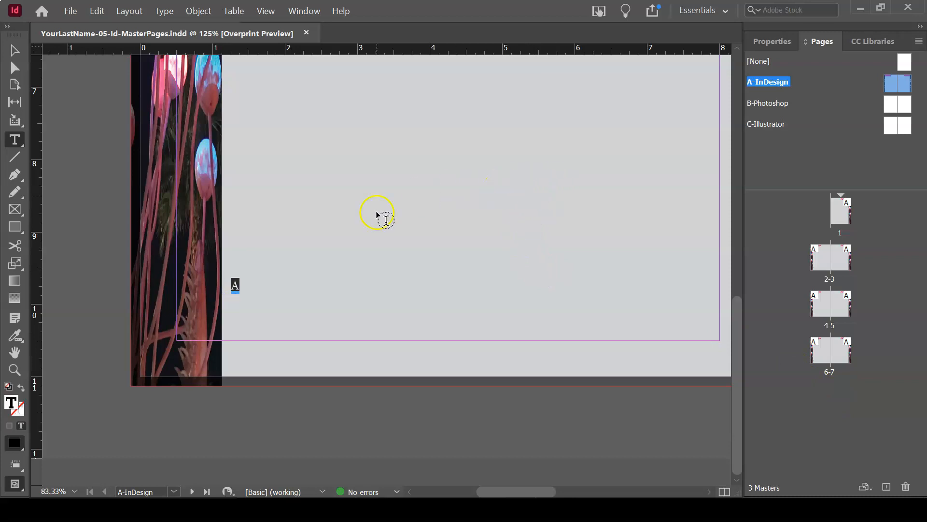
{"action": "left_click", "coordinate": [769, 42]}
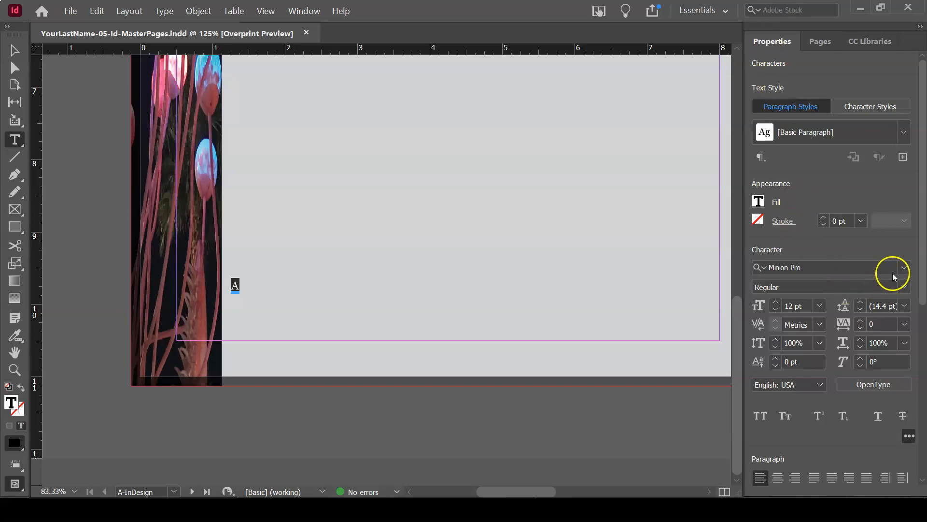
{"action": "left_click", "coordinate": [904, 269]}
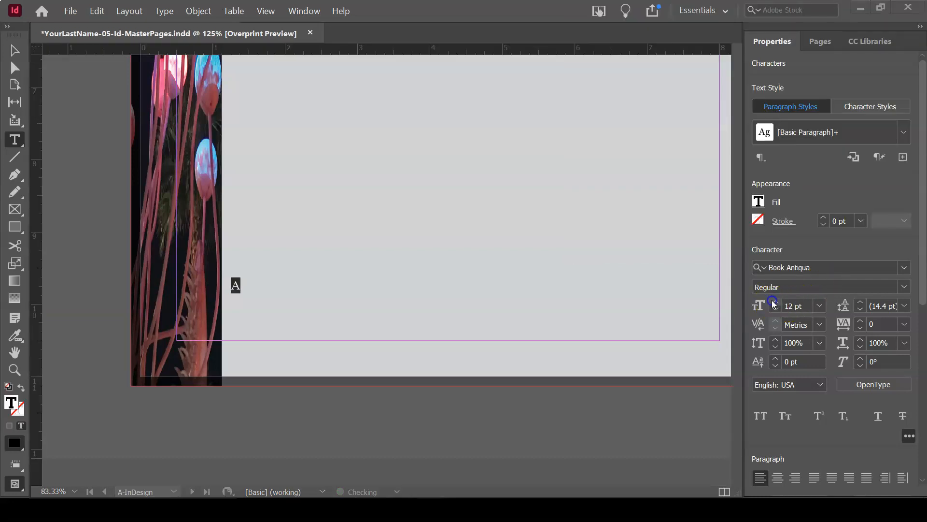
{"action": "left_click", "coordinate": [776, 303]}
{"action": "left_click", "coordinate": [776, 303]}
{"action": "left_click", "coordinate": [776, 303]}
{"action": "left_click", "coordinate": [776, 303]}
{"action": "left_click", "coordinate": [776, 303]}
{"action": "left_click", "coordinate": [775, 302]}
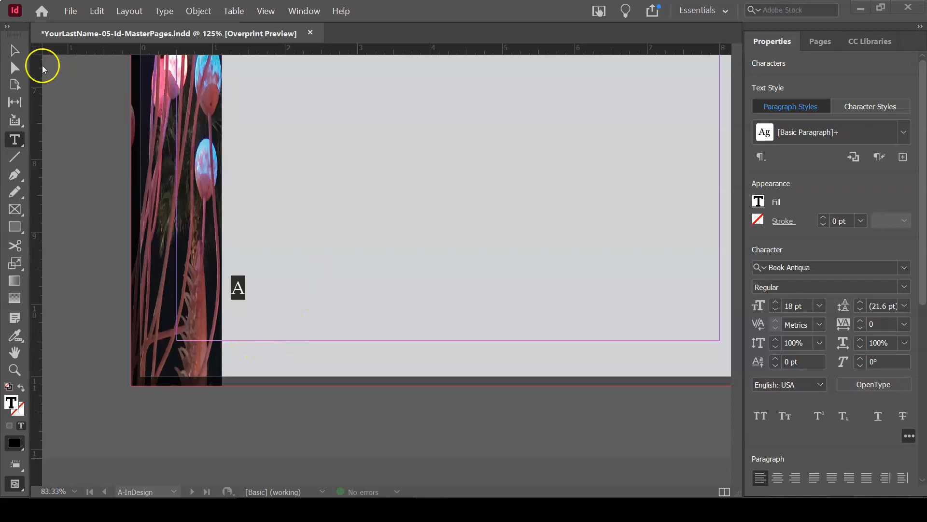
- Shorten the page number frame to about 0.41 in high and position it at about Y 10.295 in on the bottom margin
{"action": "left_click", "coordinate": [15, 51]}
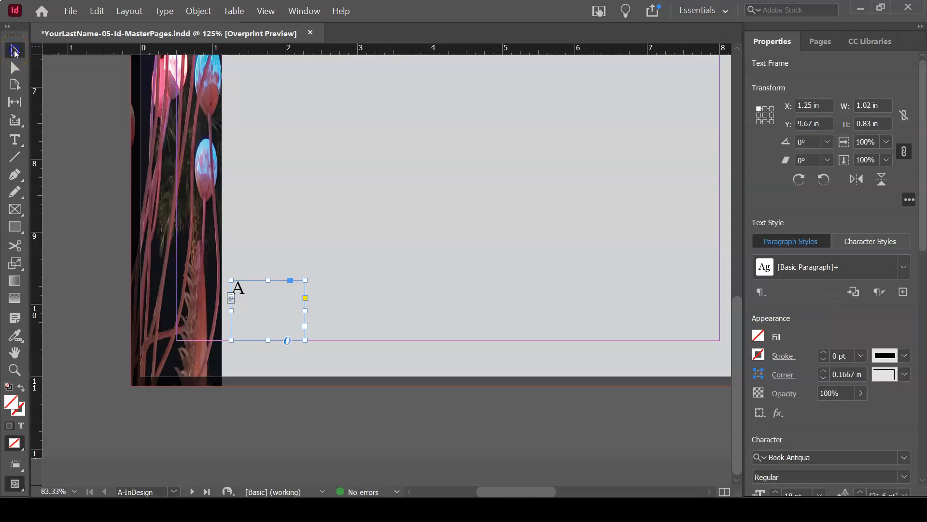
{"action": "left_click_drag", "start_coordinate": [268, 280], "coordinate": [286, 339]}
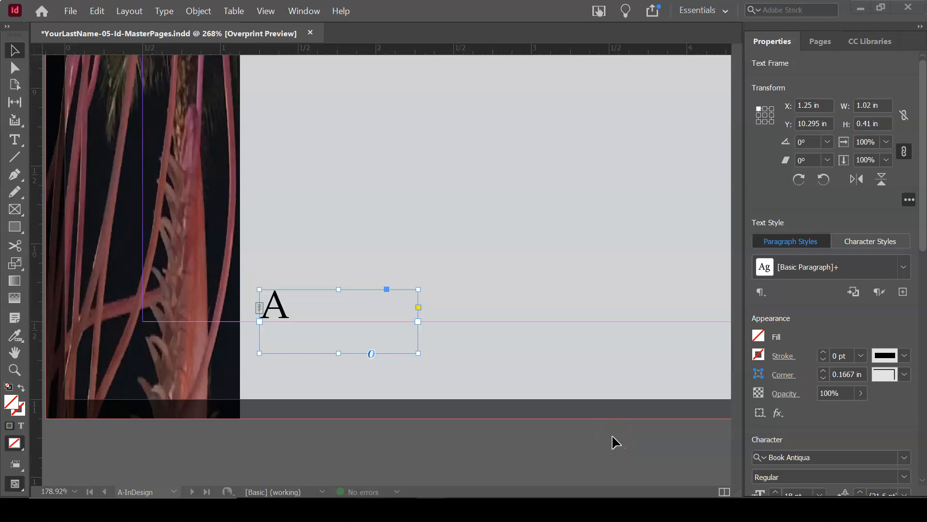
{"action": "left_click", "coordinate": [612, 436]}
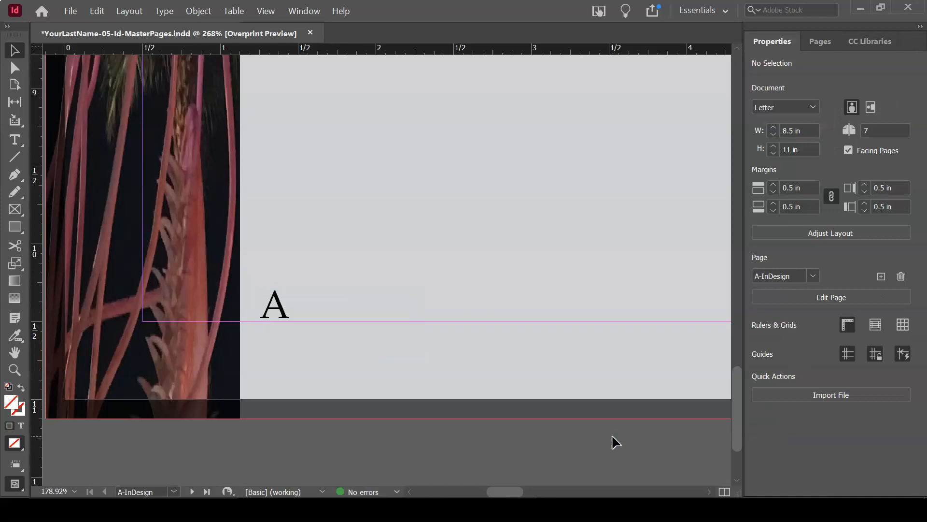
{"action": "key", "text": "ctrl+0"}
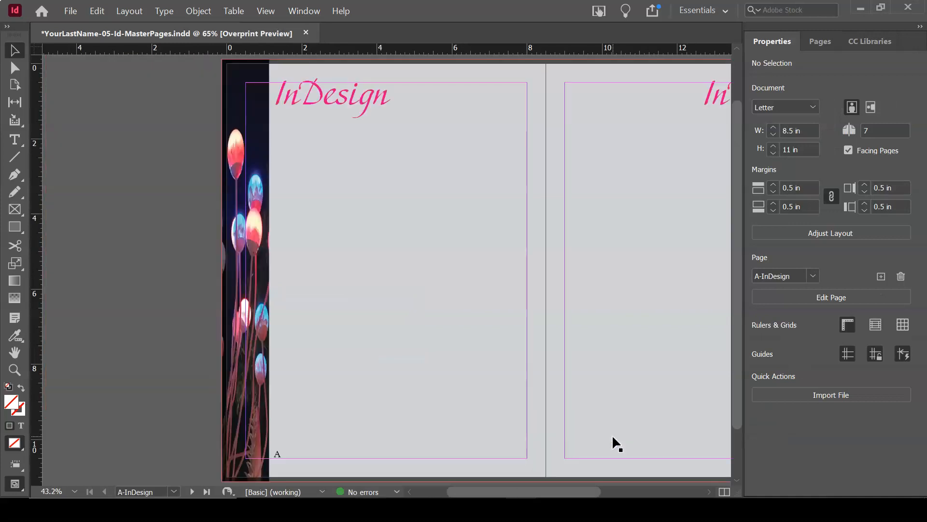
- Copy the page-number text frame at the bottom of the left page of the A-InDesign master spread
{"action": "left_click", "coordinate": [343, 261]}
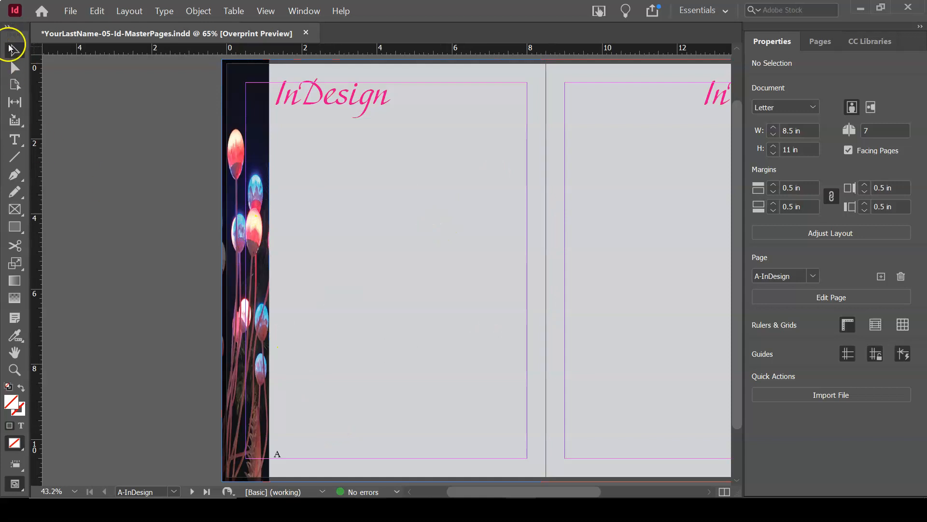
{"action": "left_click_drag", "start_coordinate": [412, 188], "coordinate": [284, 180]}
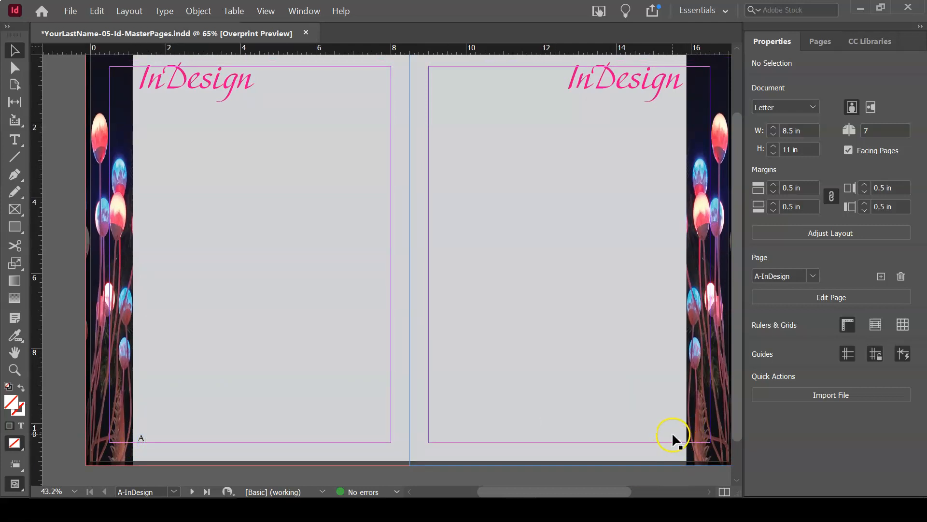
{"action": "left_click", "coordinate": [151, 437]}
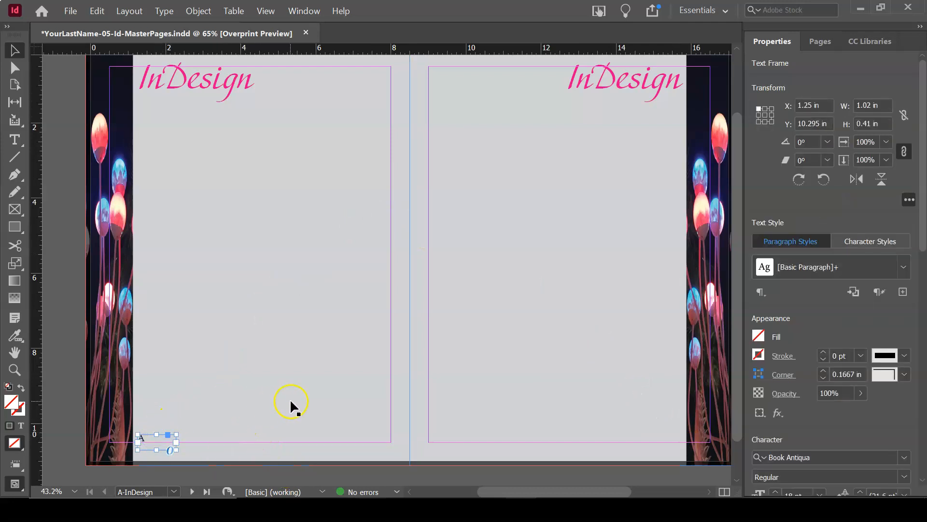
{"action": "left_click", "coordinate": [94, 14]}
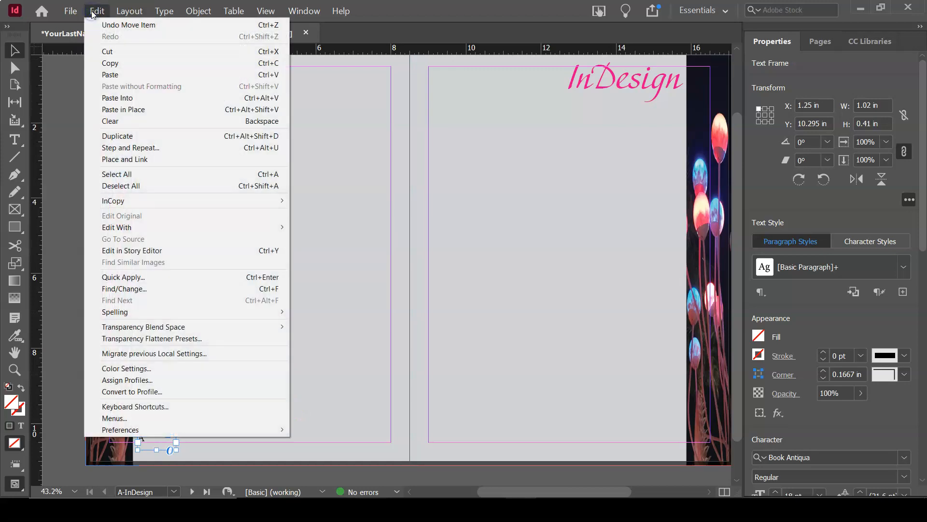
{"action": "left_click", "coordinate": [99, 66]}
- Paste the page-number frame and place it at the right master page's bottom outer corner, at X 14.7 in, Y 10.295 in
{"action": "left_click", "coordinate": [96, 13]}
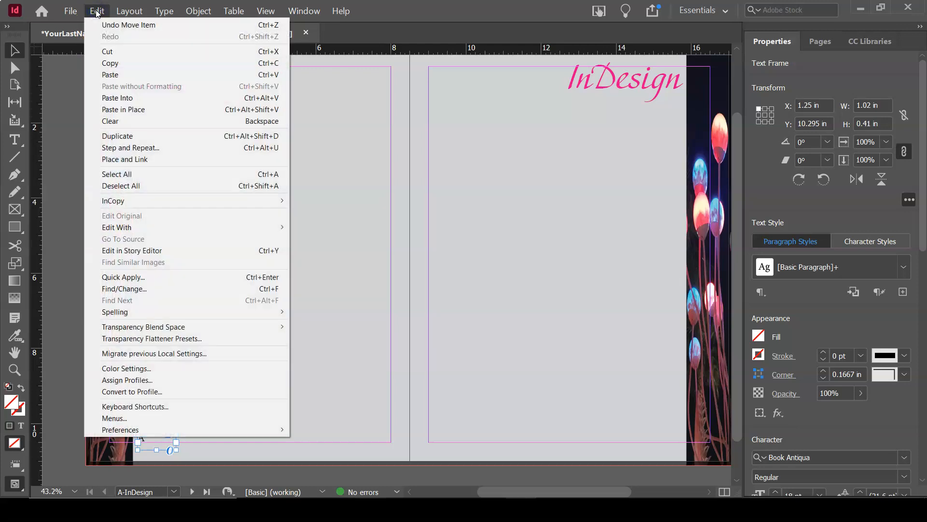
{"action": "left_click", "coordinate": [122, 75]}
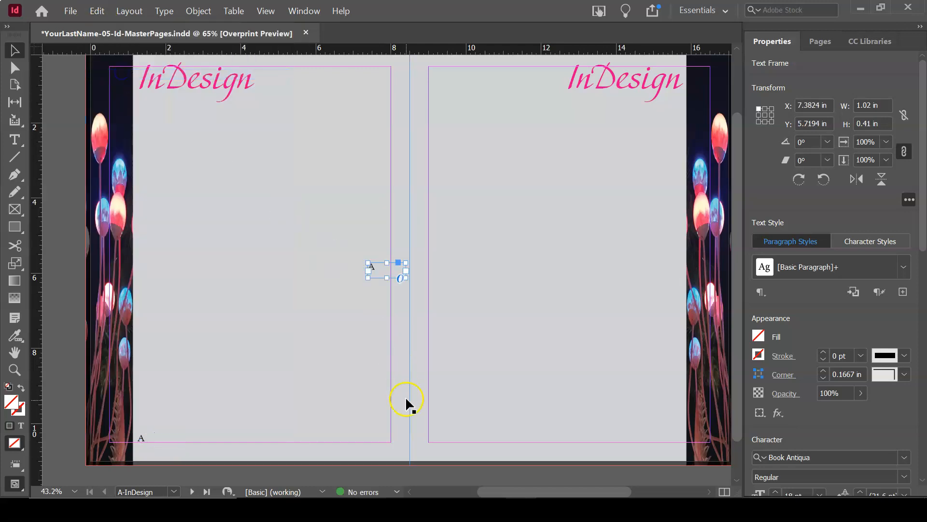
{"action": "left_click_drag", "start_coordinate": [382, 272], "coordinate": [652, 442]}
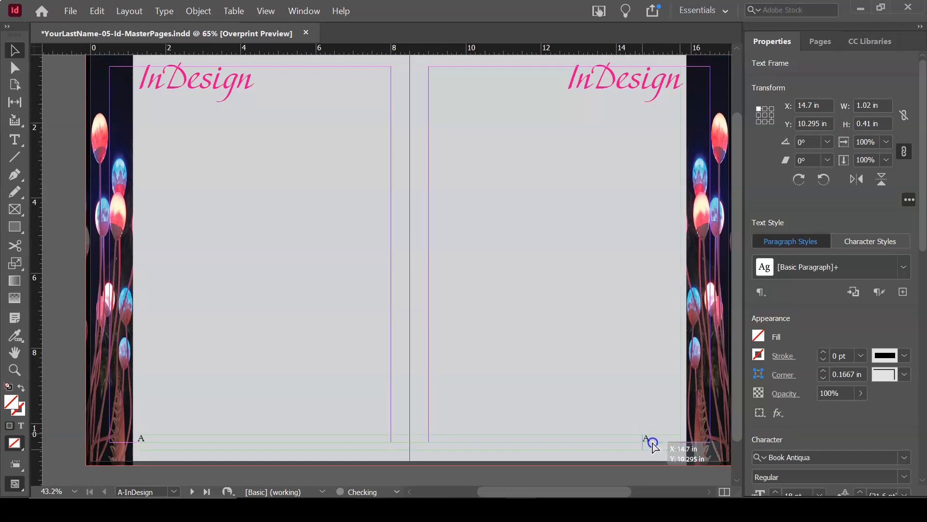
{"action": "left_click_drag", "start_coordinate": [652, 442], "coordinate": [652, 442]}
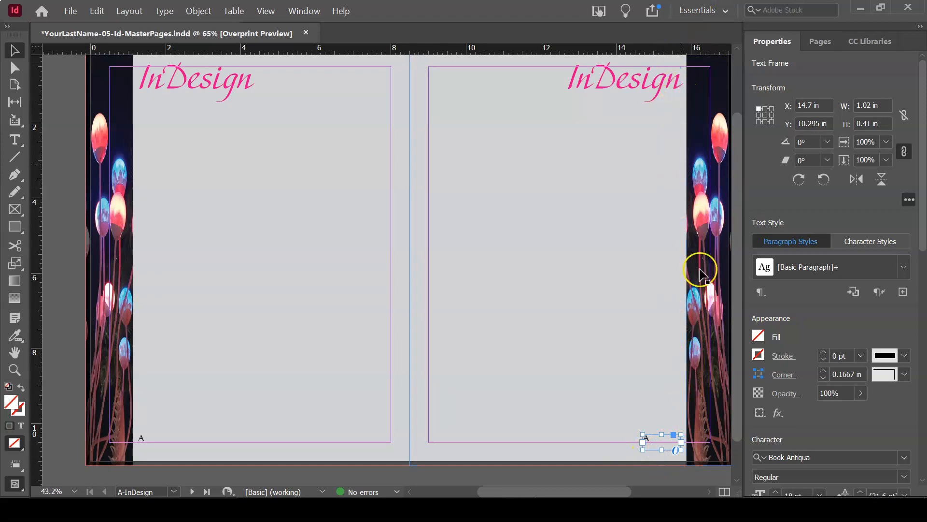
- Right-align the page-number marker in the text frame on the right master page
{"action": "key", "text": "ctrl+space"}
{"action": "left_click_drag", "start_coordinate": [637, 423], "coordinate": [687, 456]}
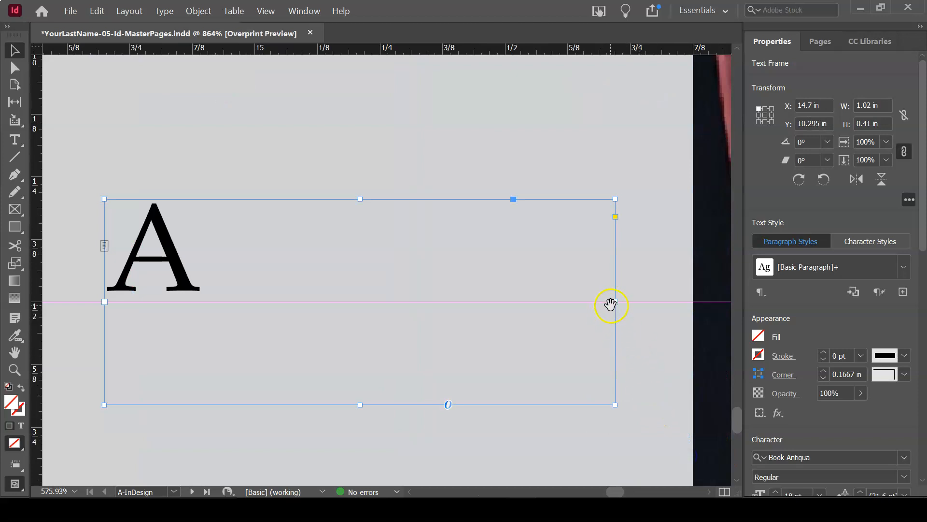
{"action": "key", "text": "ctrl+minus"}
{"action": "key", "text": "ctrl+minus"}
{"action": "key", "text": "ctrl+minus"}
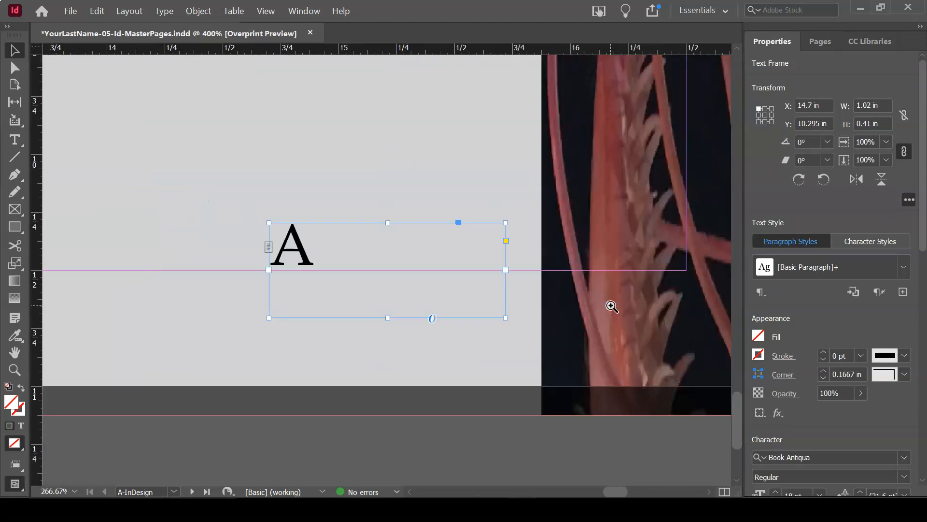
{"action": "left_click_drag", "start_coordinate": [581, 381], "coordinate": [503, 379]}
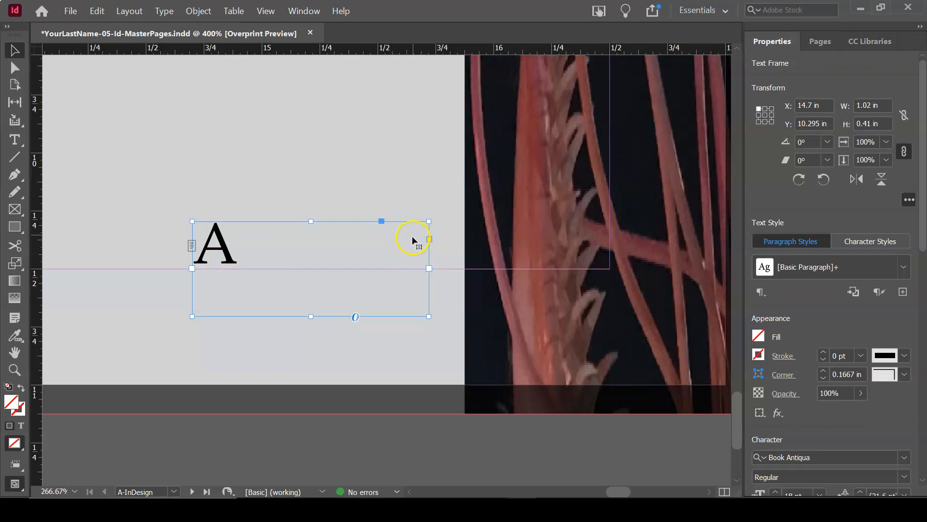
{"action": "double_click", "coordinate": [216, 242]}
{"action": "left_click_drag", "start_coordinate": [194, 244], "coordinate": [236, 244]}
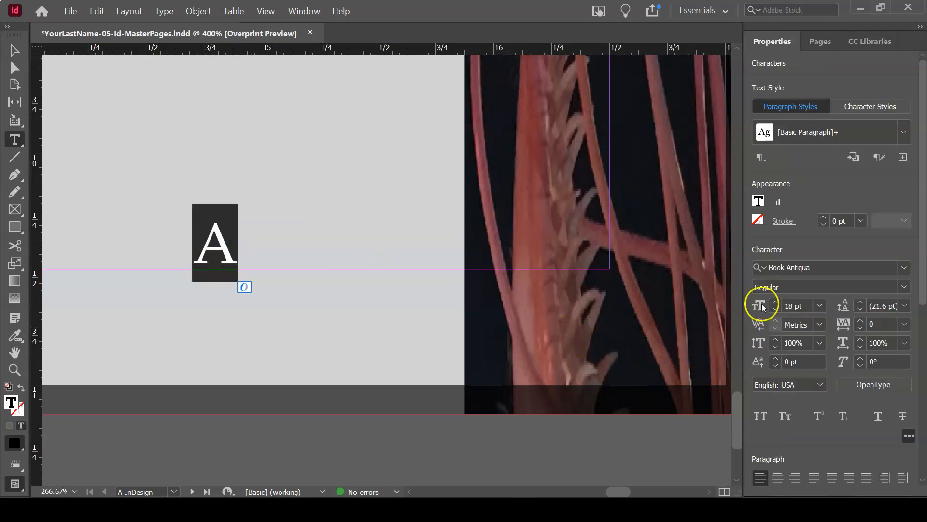
{"action": "left_click_drag", "start_coordinate": [922, 219], "coordinate": [925, 331]}
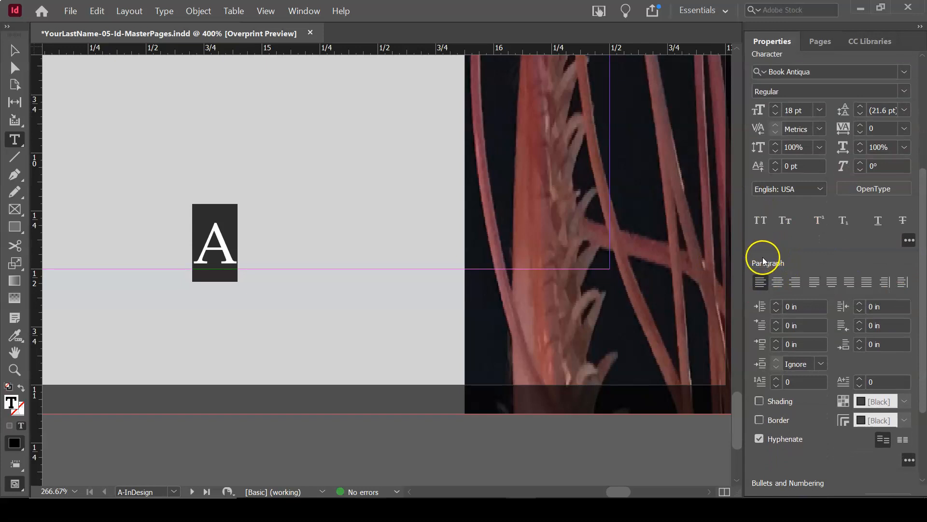
{"action": "left_click", "coordinate": [796, 284]}
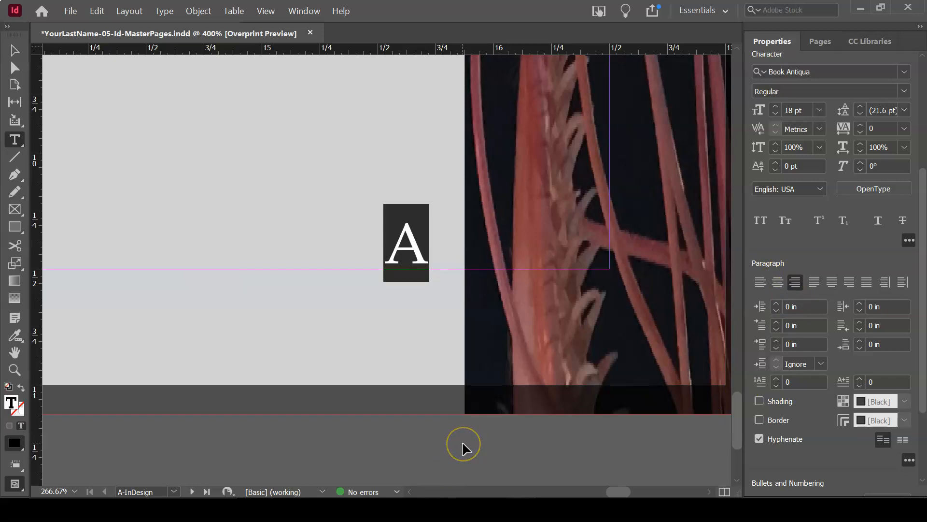
- Deselect the page-number text and save the document
{"action": "scroll", "coordinate": [462, 441], "scroll_direction": "down", "scroll_amount": 5}
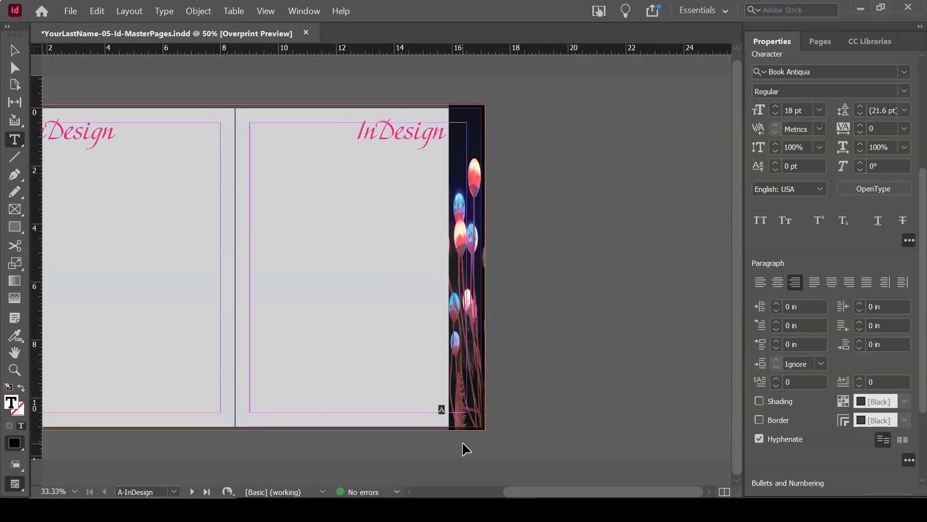
{"action": "left_click", "coordinate": [14, 50]}
{"action": "left_click_drag", "start_coordinate": [86, 97], "coordinate": [201, 95]}
{"action": "left_click", "coordinate": [201, 93]}
{"action": "left_click", "coordinate": [69, 9]}
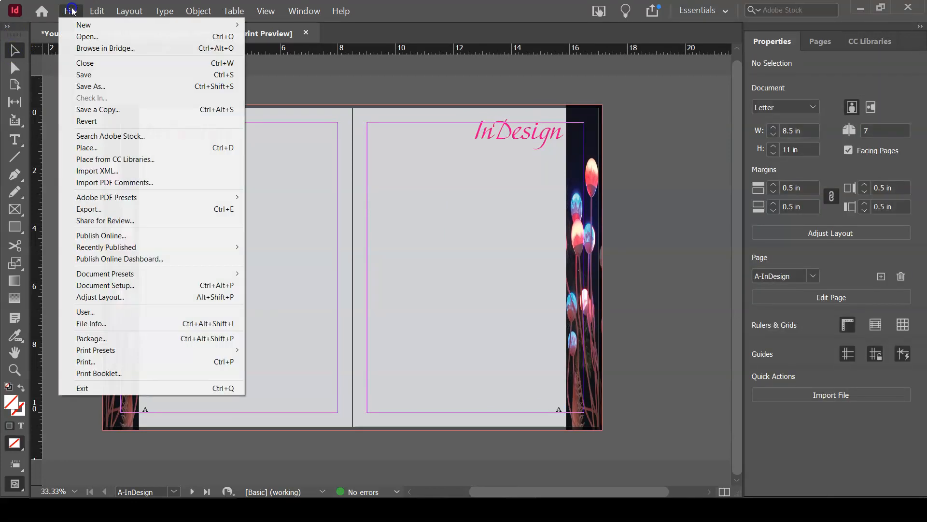
{"action": "left_click", "coordinate": [85, 64]}
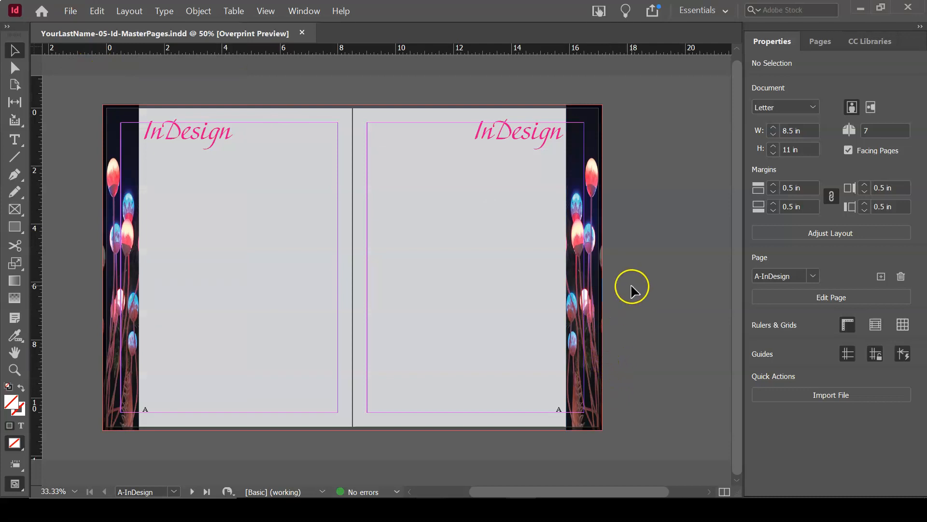
- Set the Pages panel thumbnails to Extra Large for both pages and masters
{"action": "left_click", "coordinate": [816, 43]}
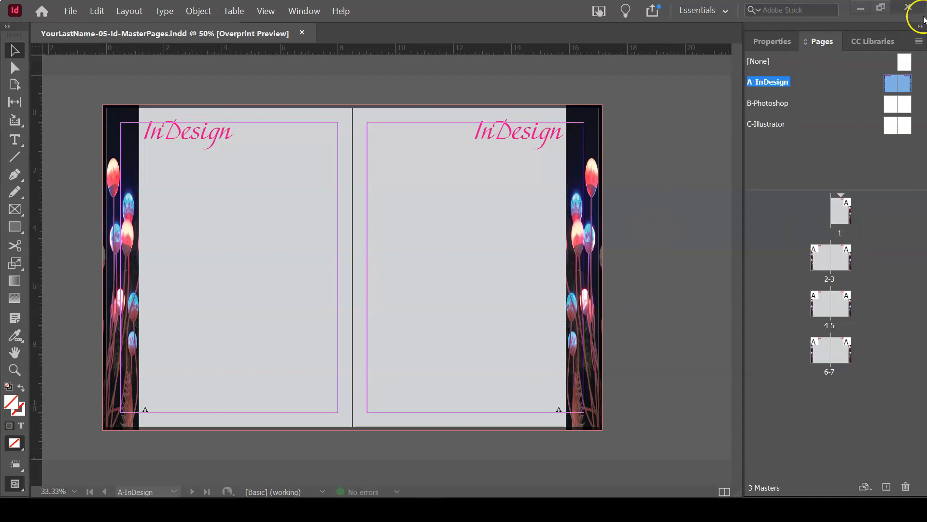
{"action": "left_click", "coordinate": [918, 41]}
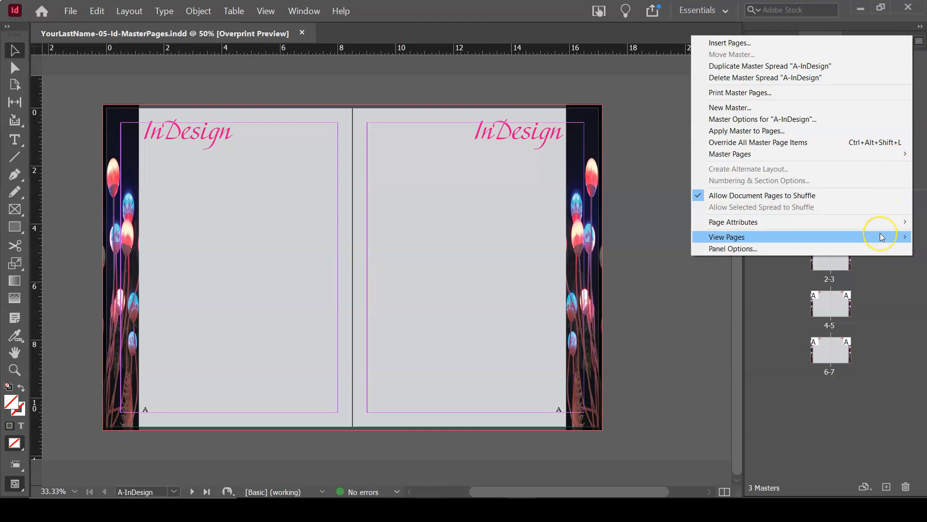
{"action": "mouse_move", "coordinate": [881, 237]}
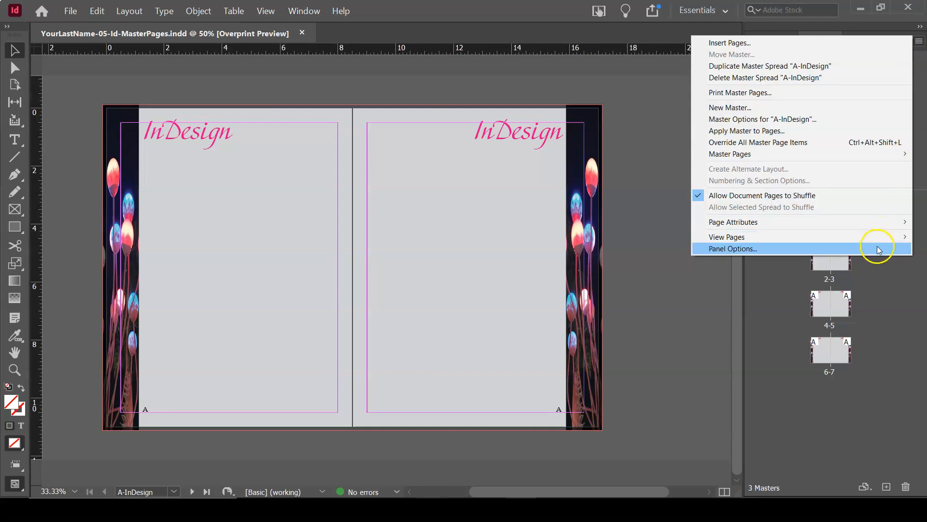
{"action": "left_click", "coordinate": [878, 248]}
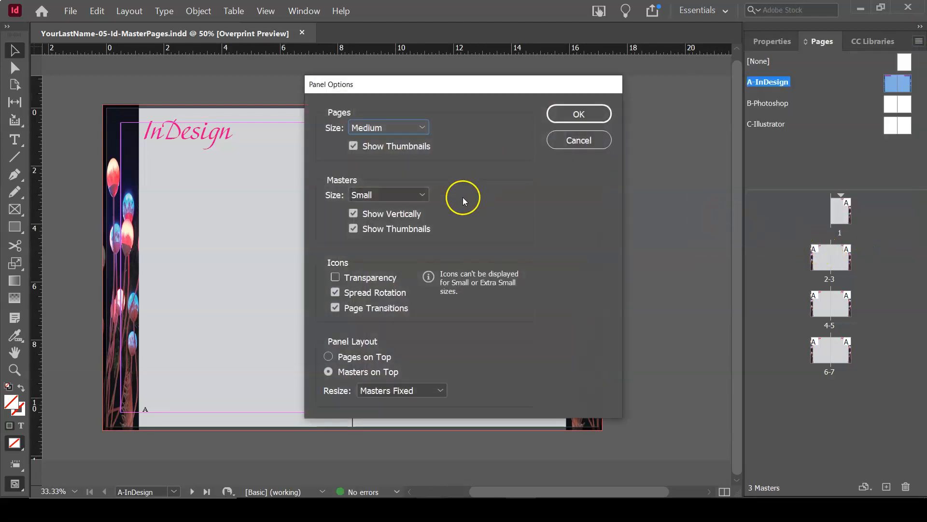
{"action": "left_click", "coordinate": [413, 128]}
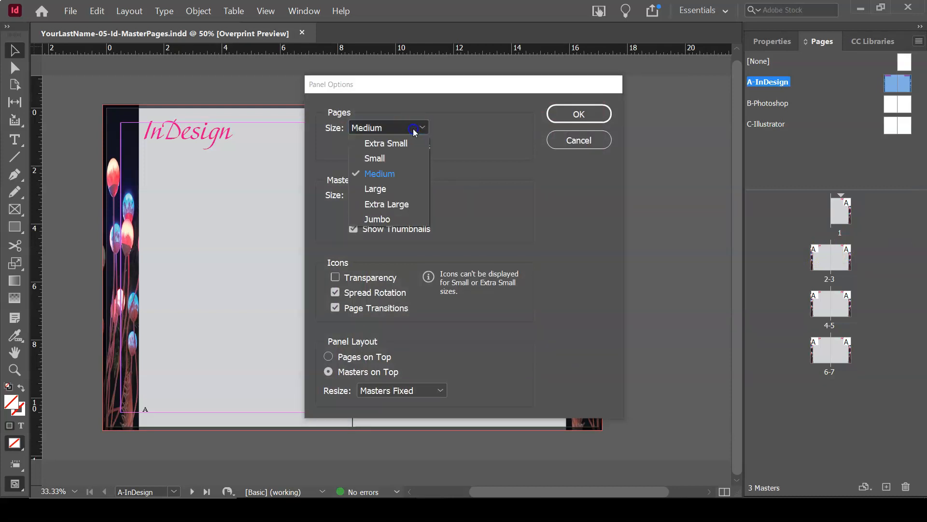
{"action": "left_click", "coordinate": [399, 205]}
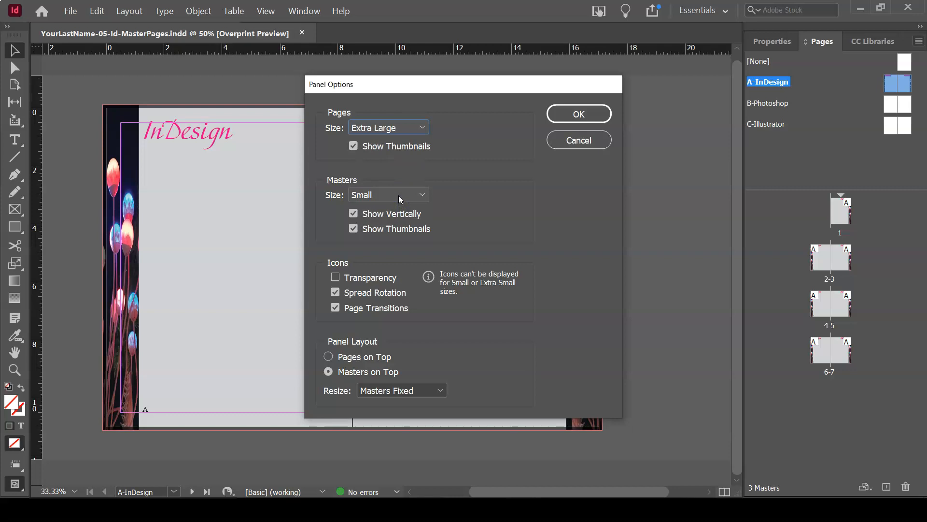
{"action": "left_click", "coordinate": [398, 195]}
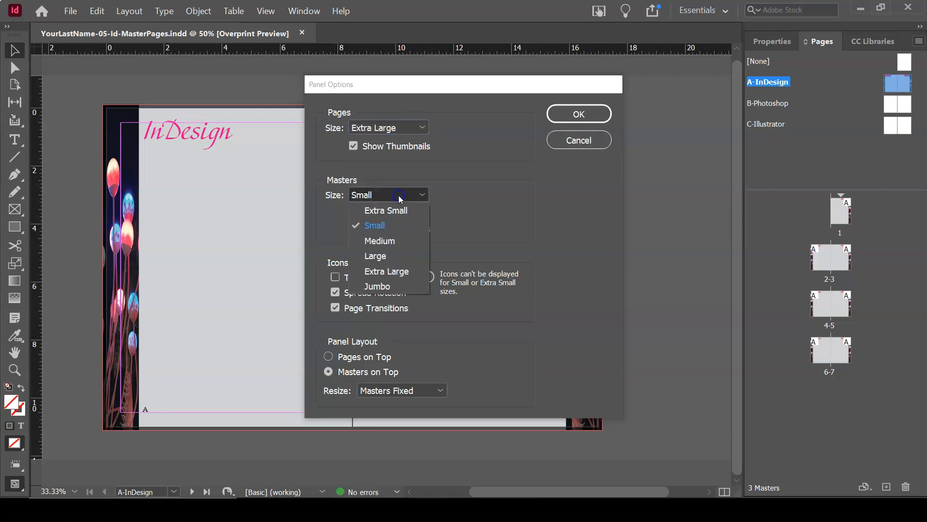
{"action": "left_click", "coordinate": [390, 270]}
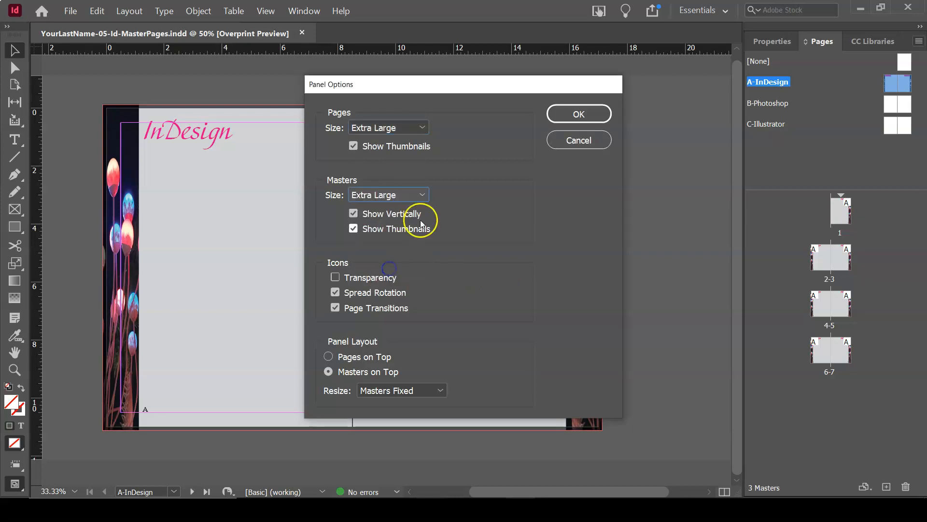
{"action": "left_click", "coordinate": [560, 117]}
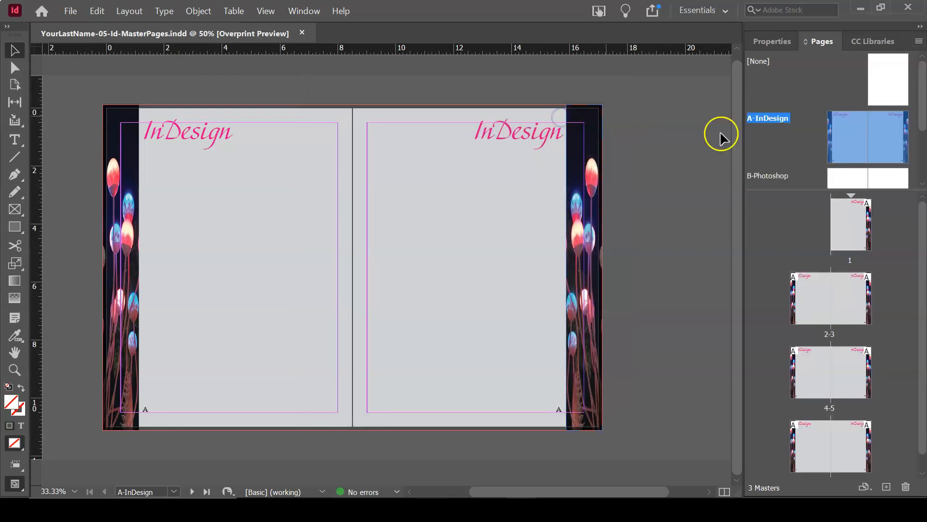
- Enlarge the masters area of the Pages panel to fit the A-InDesign, B-Photoshop and C-Illustrator masters, and bring up the last page spreads
{"action": "left_click_drag", "start_coordinate": [766, 190], "coordinate": [764, 226]}
{"action": "left_click_drag", "start_coordinate": [922, 75], "coordinate": [926, 126]}
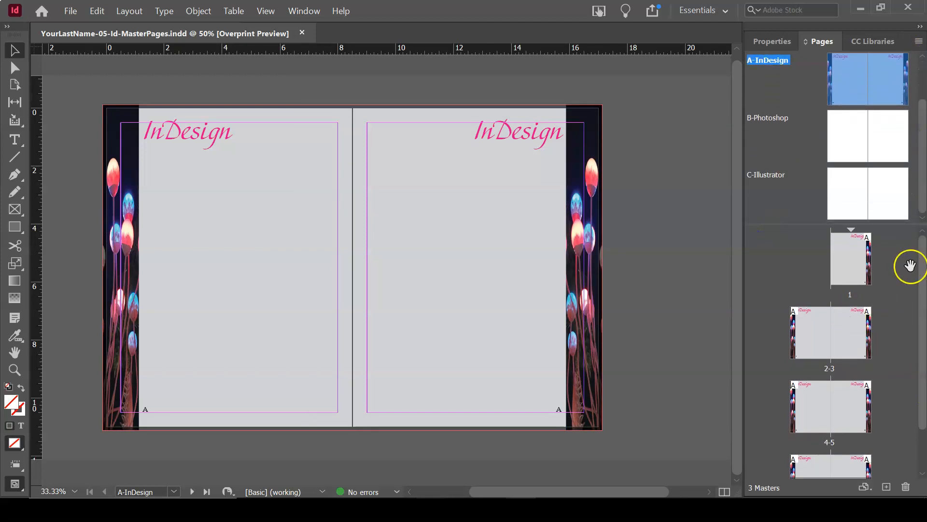
{"action": "left_click_drag", "start_coordinate": [918, 259], "coordinate": [918, 321]}
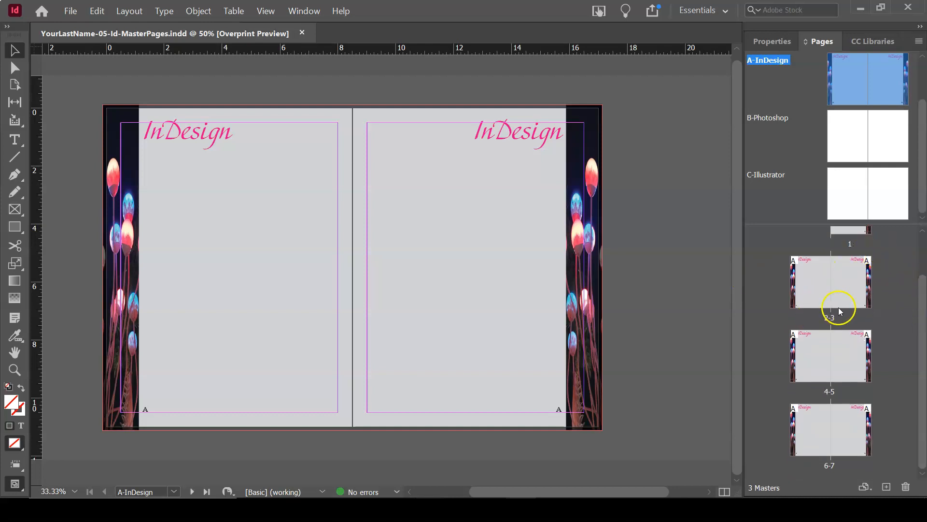
- Open spread 2-3 and examine the page numbers in the bottom outer corners of pages 2 through 5
{"action": "double_click", "coordinate": [813, 291]}
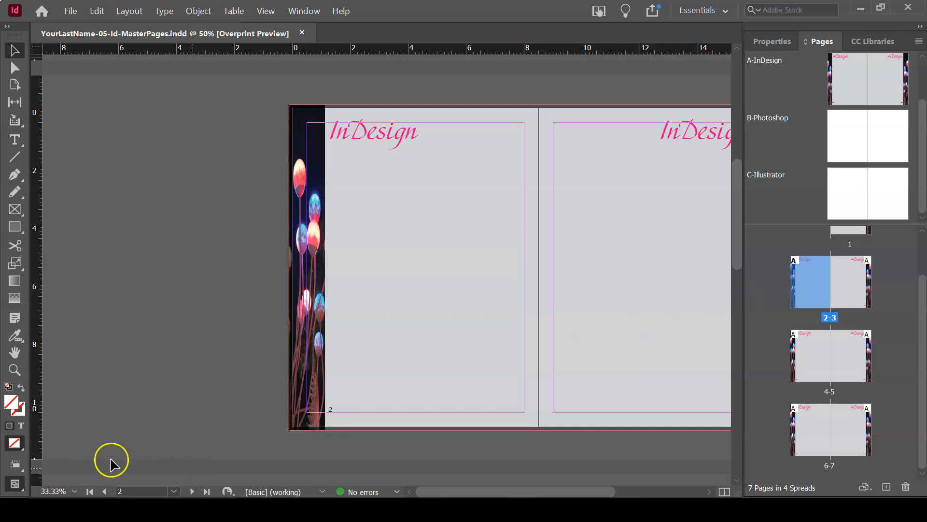
{"action": "left_click_drag", "start_coordinate": [515, 343], "coordinate": [370, 331]}
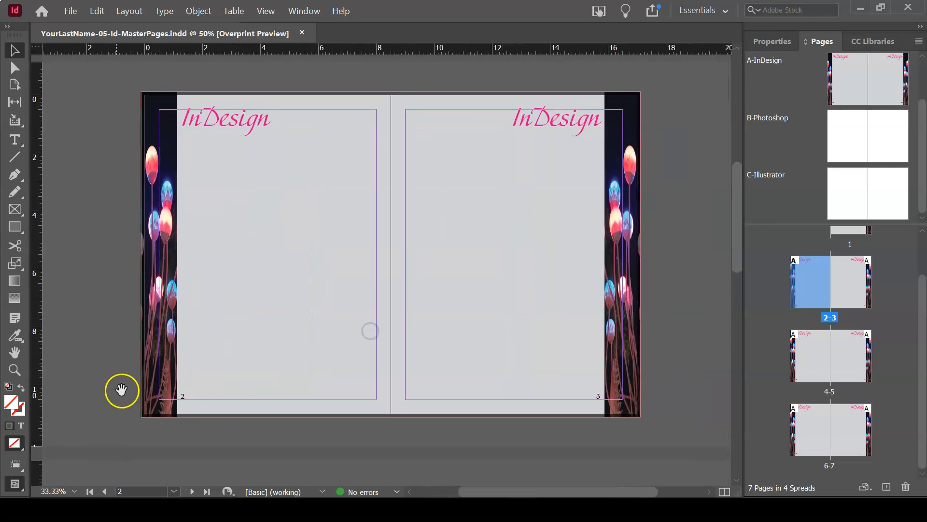
{"action": "left_click_drag", "start_coordinate": [142, 339], "coordinate": [285, 428]}
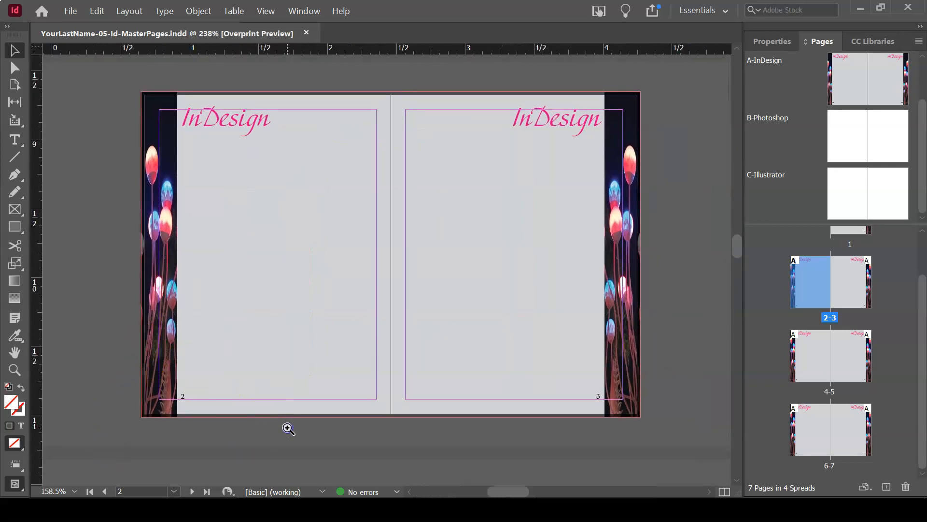
{"action": "left_click_drag", "start_coordinate": [482, 492], "coordinate": [596, 492]}
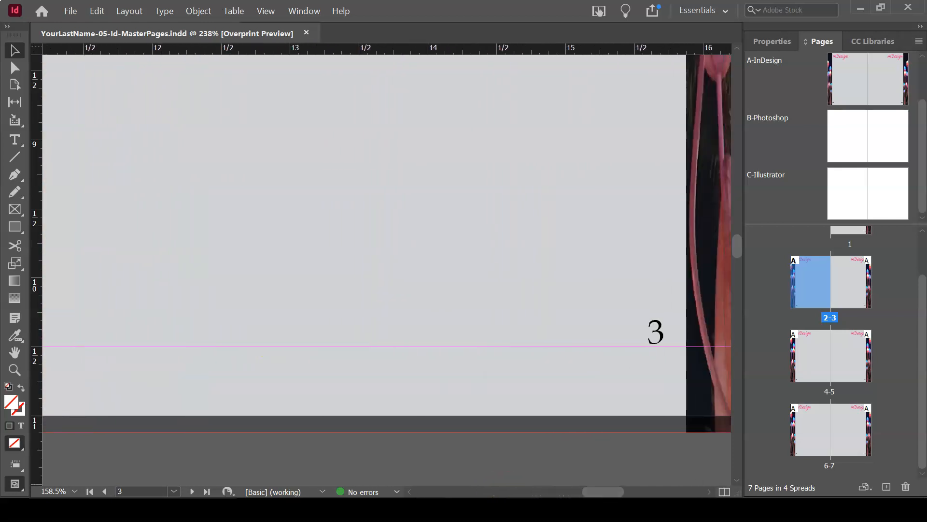
{"action": "key", "text": "ctrl+0"}
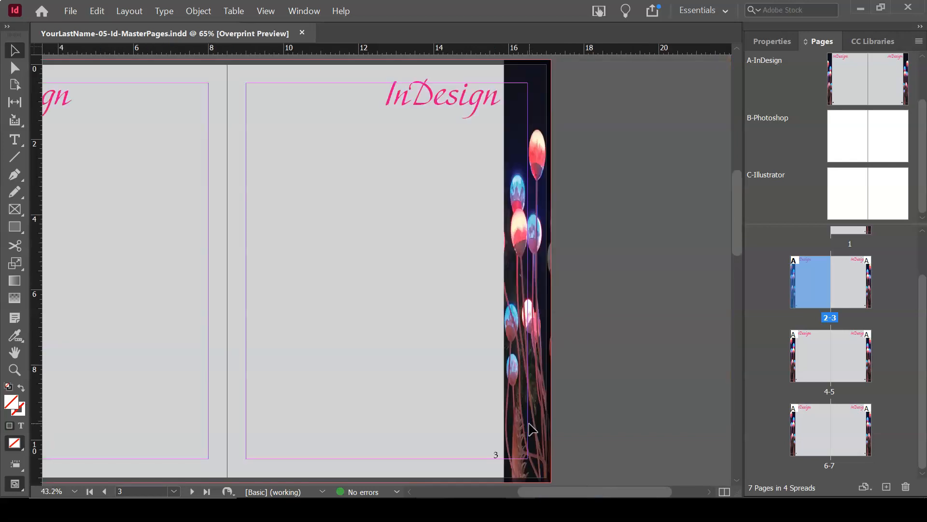
{"action": "scroll", "coordinate": [531, 429], "scroll_direction": "down", "scroll_amount": 10}
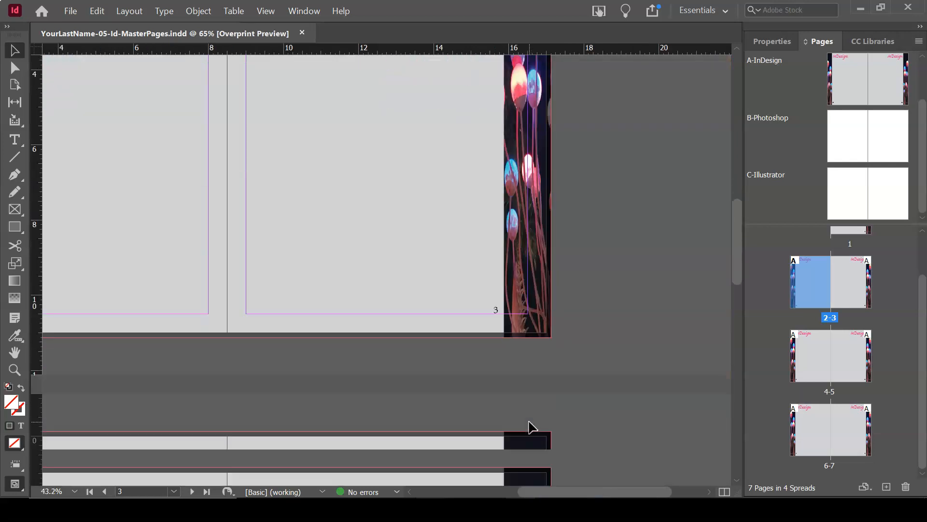
{"action": "left_click_drag", "start_coordinate": [272, 373], "coordinate": [447, 362]}
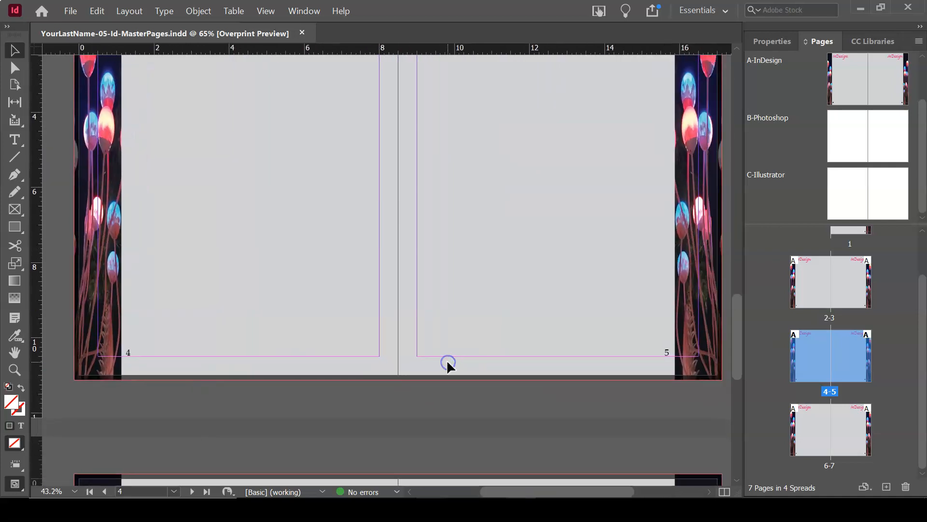
- Examine the page numbers in the bottom outer corners of pages 6 and 7
{"action": "scroll", "coordinate": [446, 361], "scroll_direction": "down", "scroll_amount": 3}
{"action": "scroll", "coordinate": [445, 359], "scroll_direction": "down", "scroll_amount": 5}
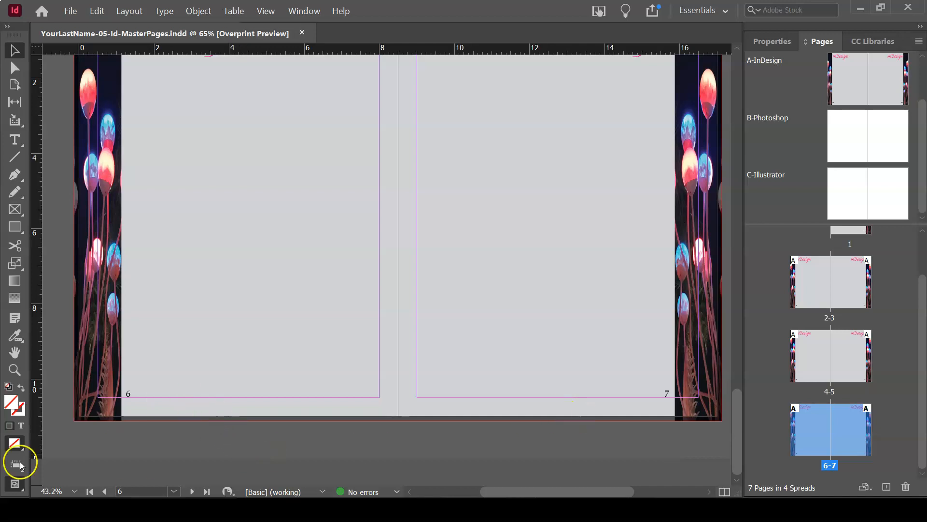
{"action": "key", "text": "ctrl+e"}
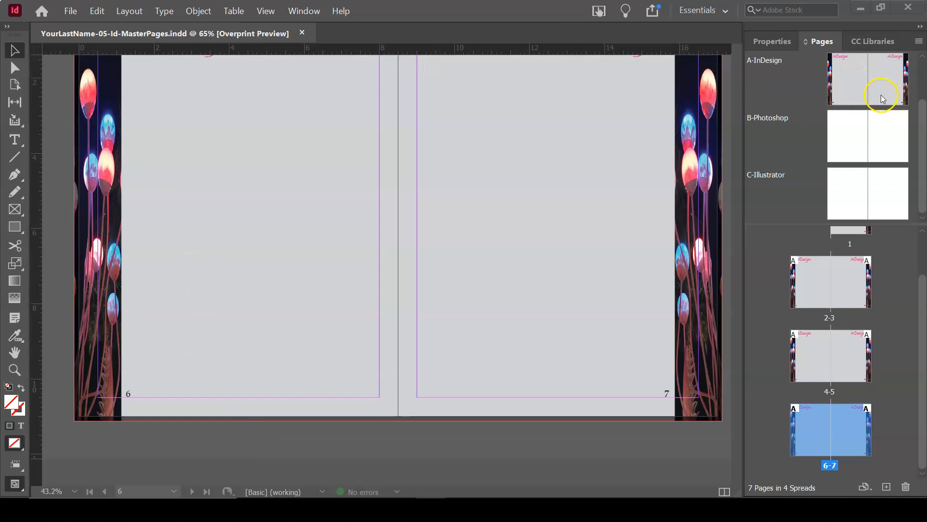
- Open the A-InDesign master spread and copy all of its objects
{"action": "double_click", "coordinate": [850, 90]}
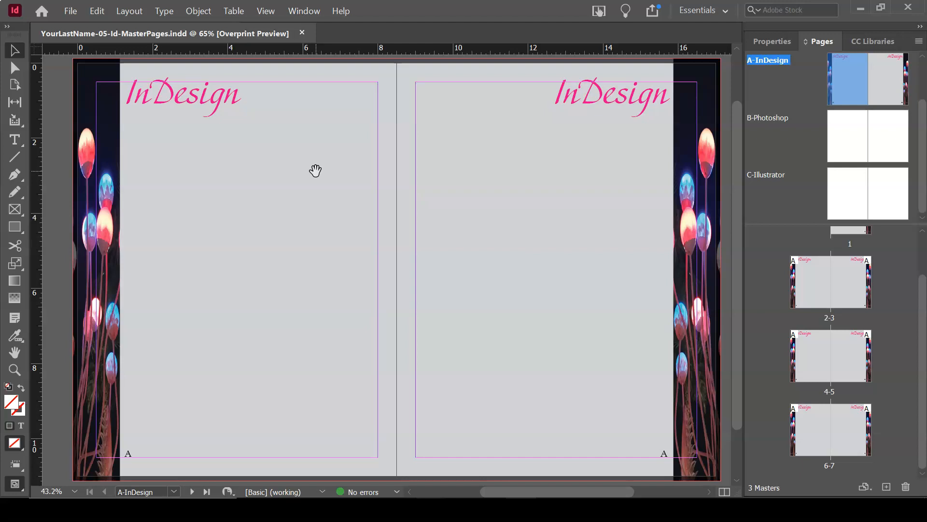
{"action": "left_click", "coordinate": [16, 506]}
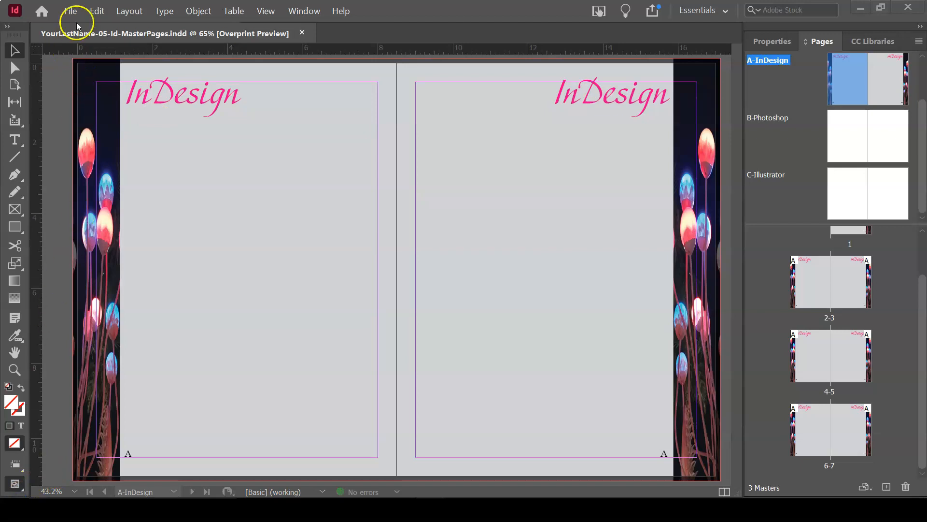
{"action": "left_click", "coordinate": [95, 12]}
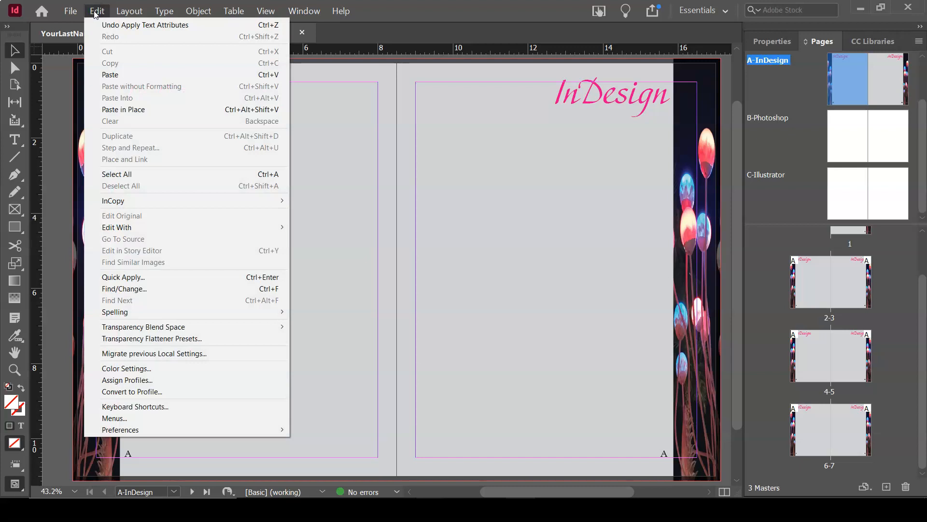
{"action": "left_click", "coordinate": [139, 174]}
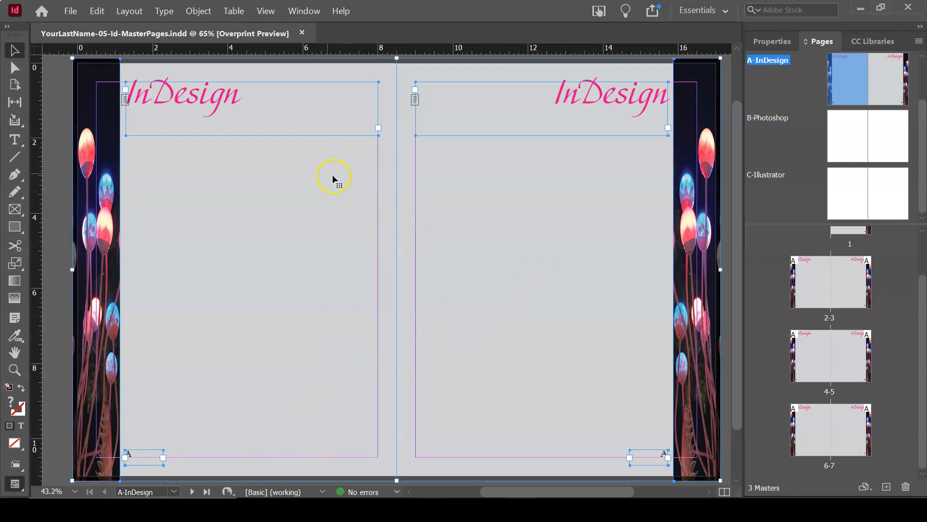
{"action": "left_click", "coordinate": [97, 15]}
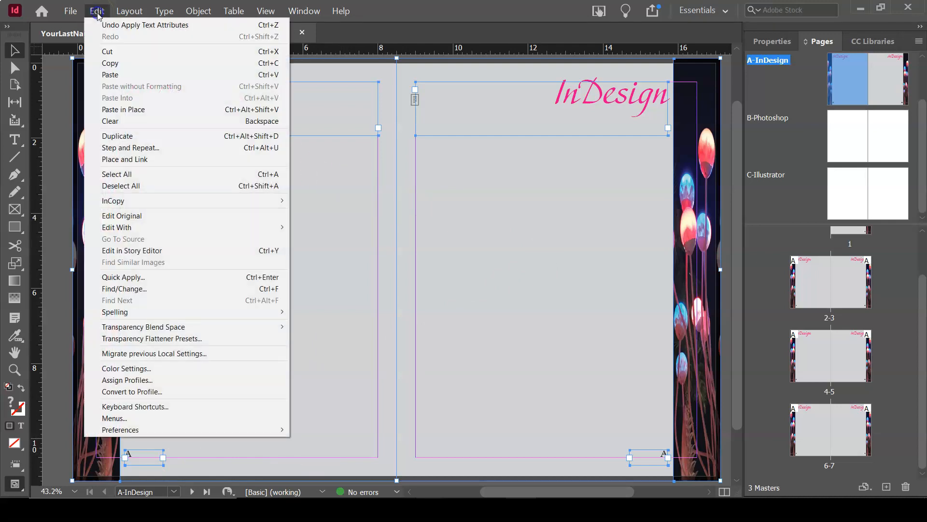
{"action": "left_click", "coordinate": [121, 75]}
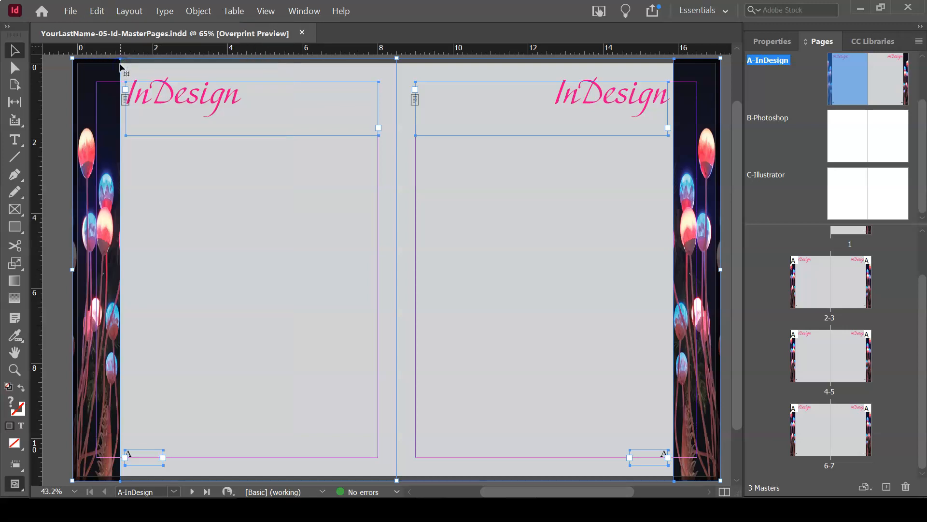
- Open the B-Photoshop master spread and paste the copied objects in place
{"action": "double_click", "coordinate": [843, 139]}
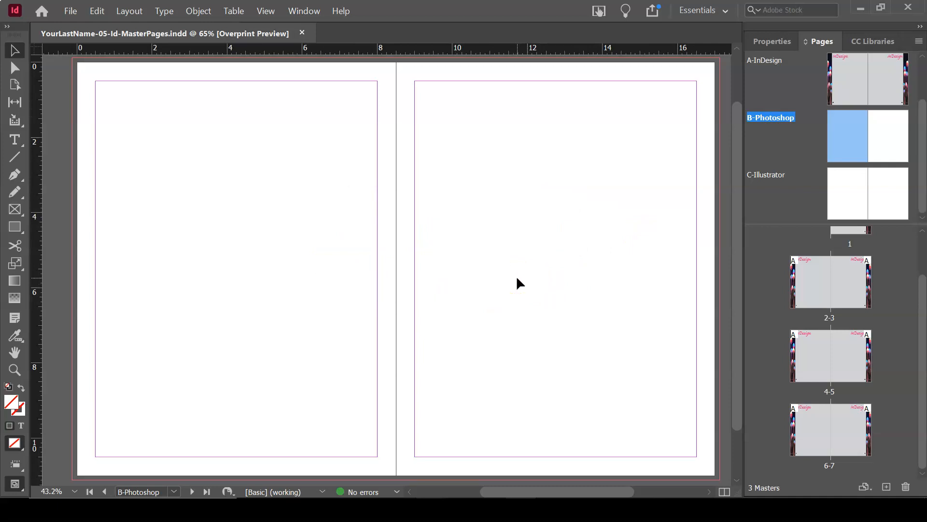
{"action": "left_click", "coordinate": [97, 11]}
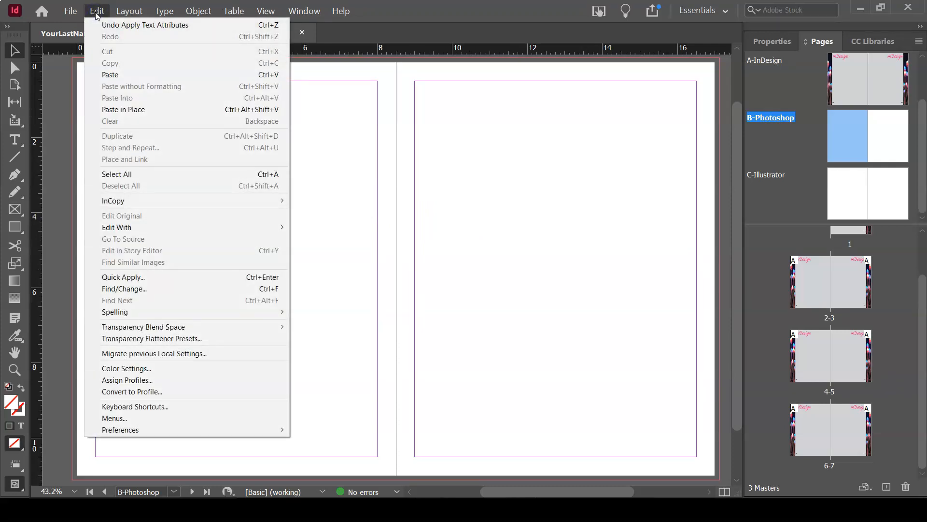
{"action": "left_click", "coordinate": [156, 112]}
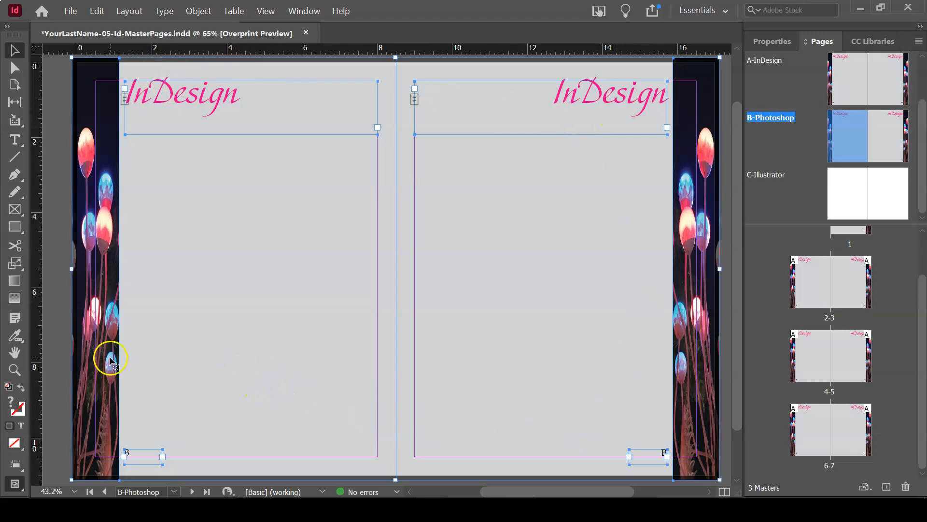
- Deselect the pasted objects, inspect the left page's page-number marker up close, and save the document
{"action": "left_click", "coordinate": [45, 383]}
{"action": "left_click_drag", "start_coordinate": [61, 391], "coordinate": [172, 477]}
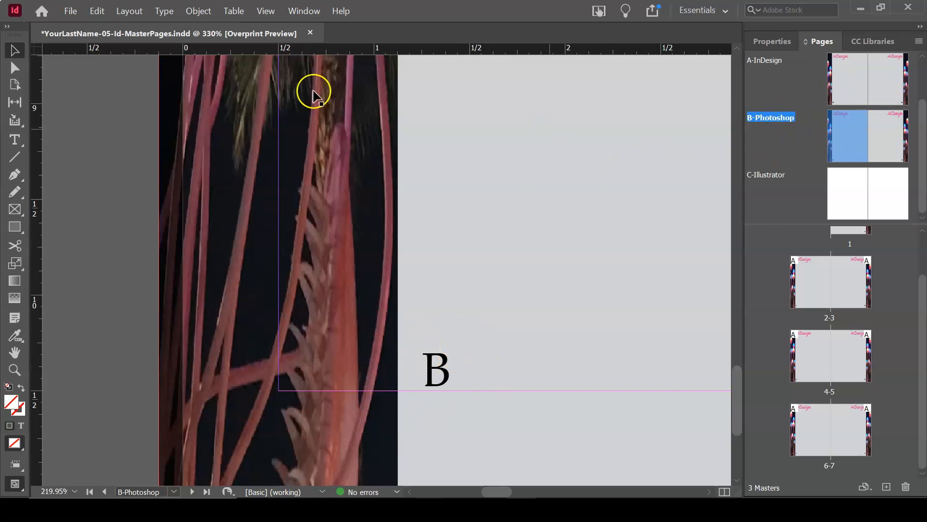
{"action": "key", "text": "ctrl+0"}
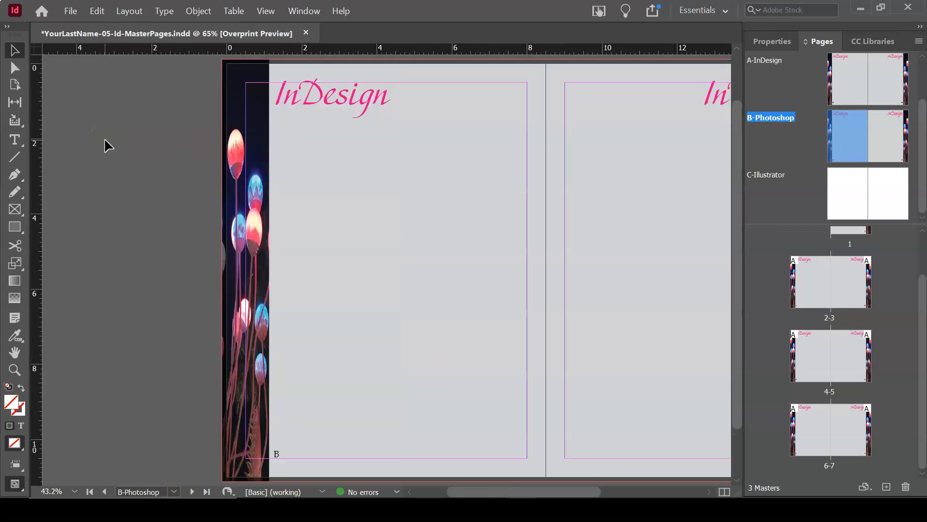
{"action": "left_click", "coordinate": [71, 11]}
{"action": "left_click", "coordinate": [82, 77]}
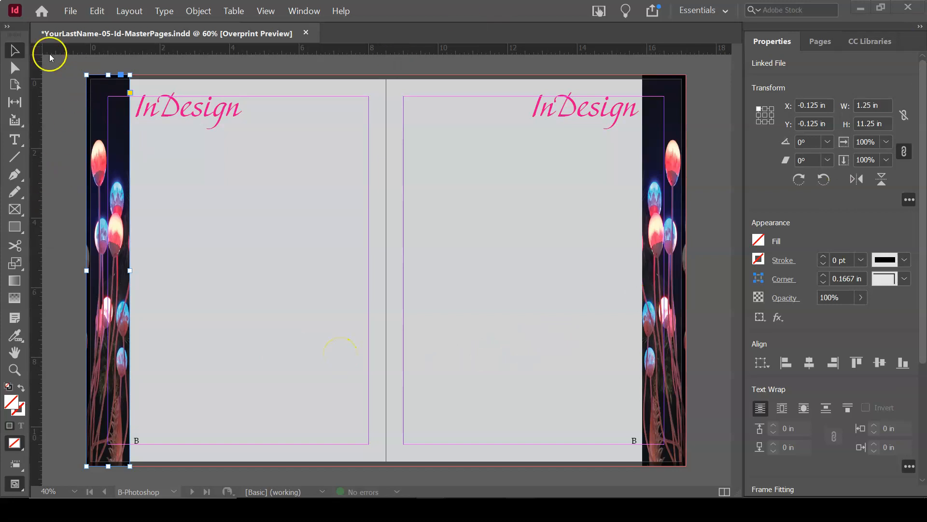
- Replace the side image on the left page of the B-Photoshop master with IMG_9114.JPG
{"action": "left_click", "coordinate": [12, 52]}
{"action": "left_click", "coordinate": [101, 121]}
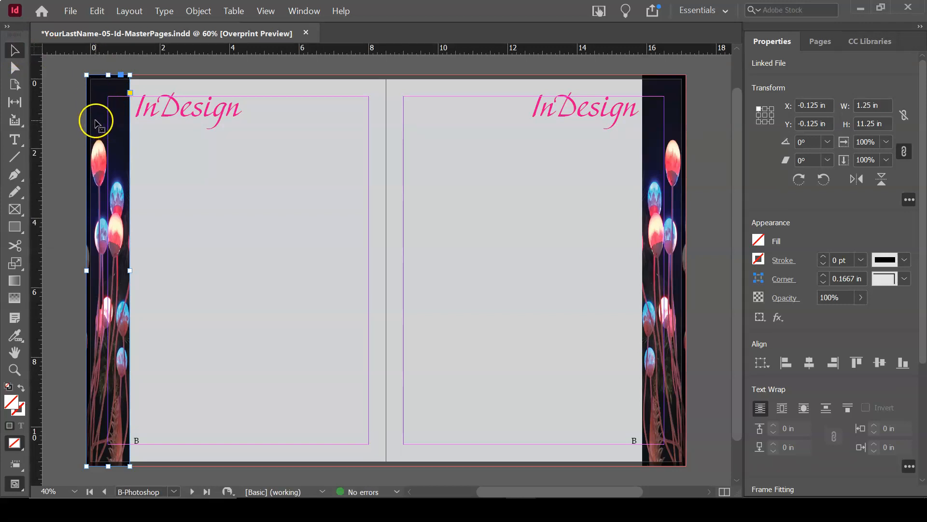
{"action": "left_click", "coordinate": [71, 11]}
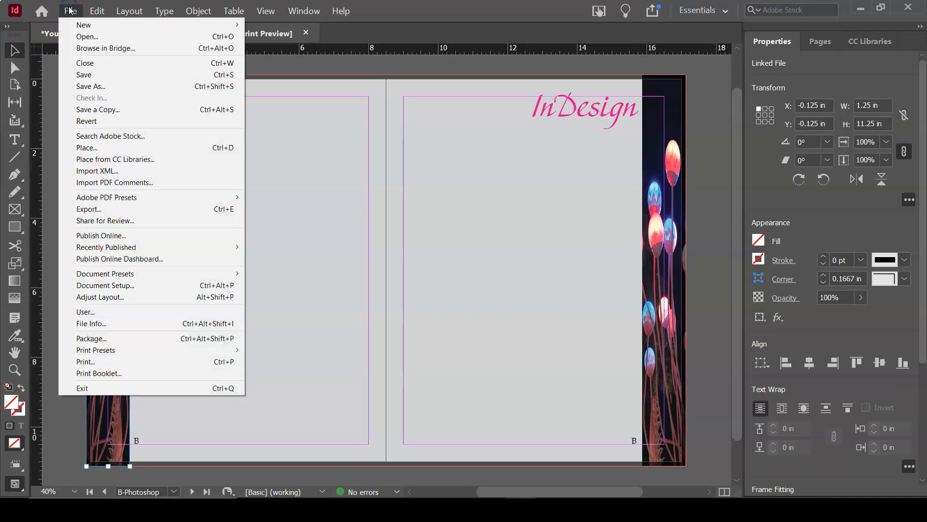
{"action": "left_click", "coordinate": [104, 150]}
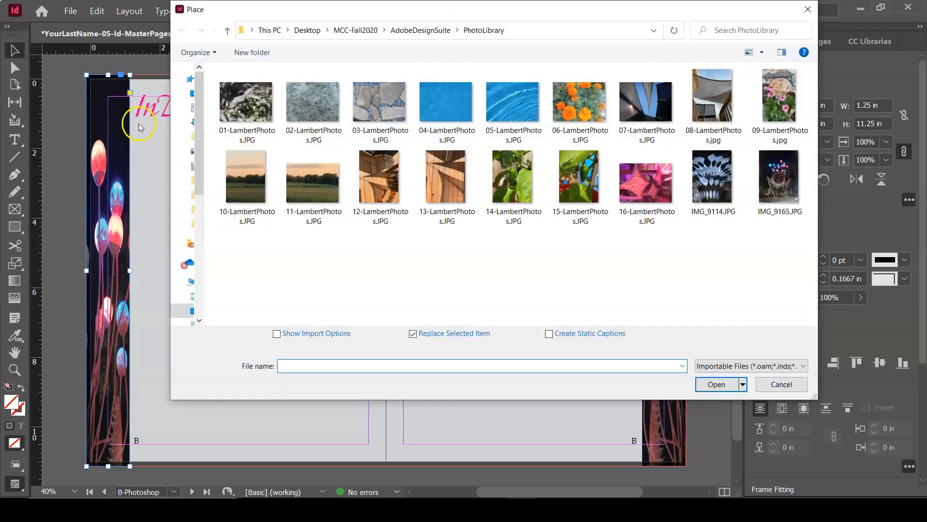
{"action": "left_click", "coordinate": [706, 188]}
{"action": "left_click", "coordinate": [715, 386]}
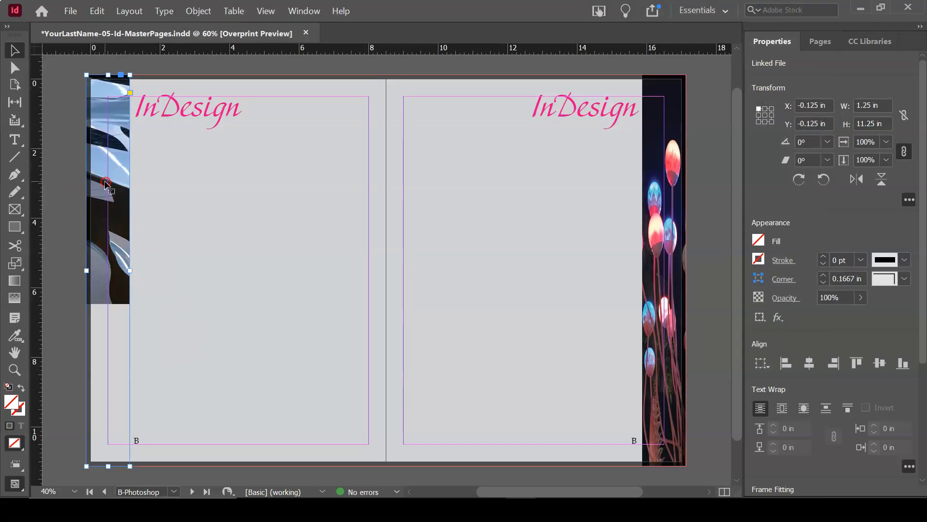
- Fill the left side frame proportionally with the new image and shift the image slightly to the right inside it
{"action": "left_click", "coordinate": [191, 12]}
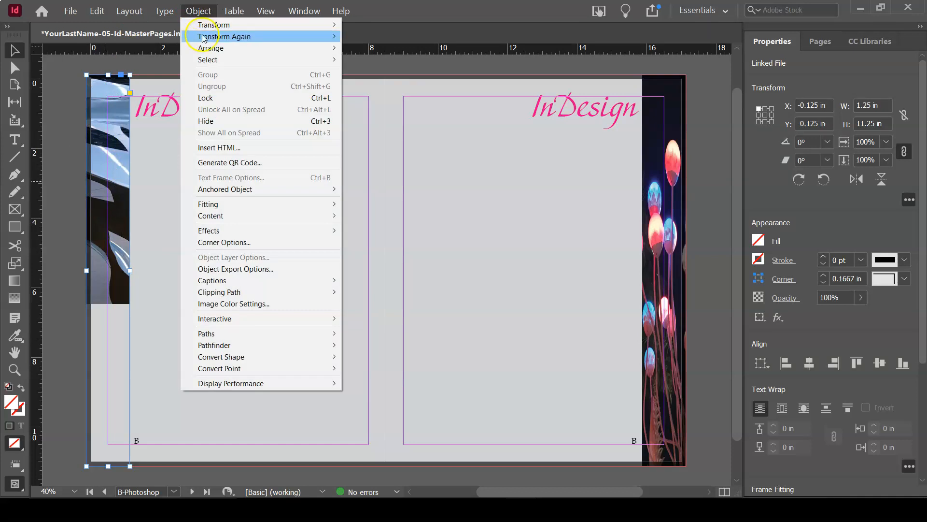
{"action": "left_click", "coordinate": [220, 203]}
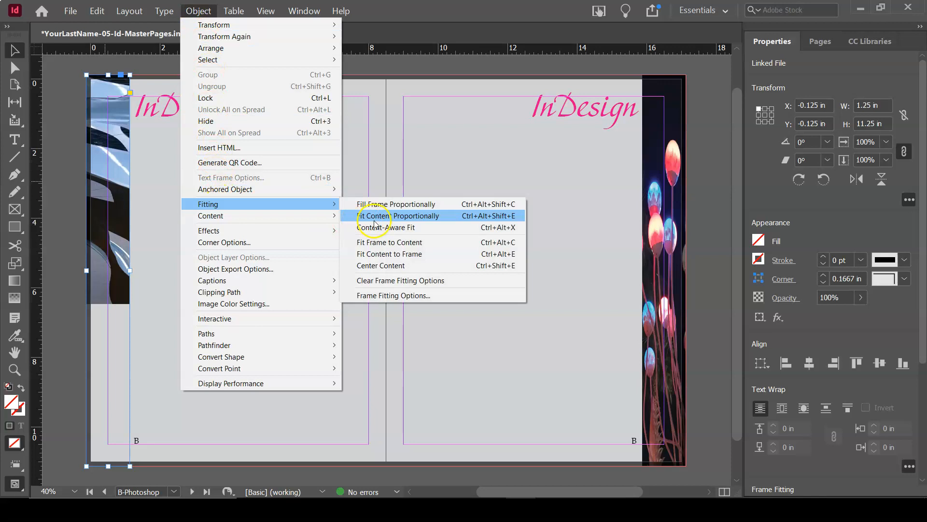
{"action": "left_click", "coordinate": [397, 205]}
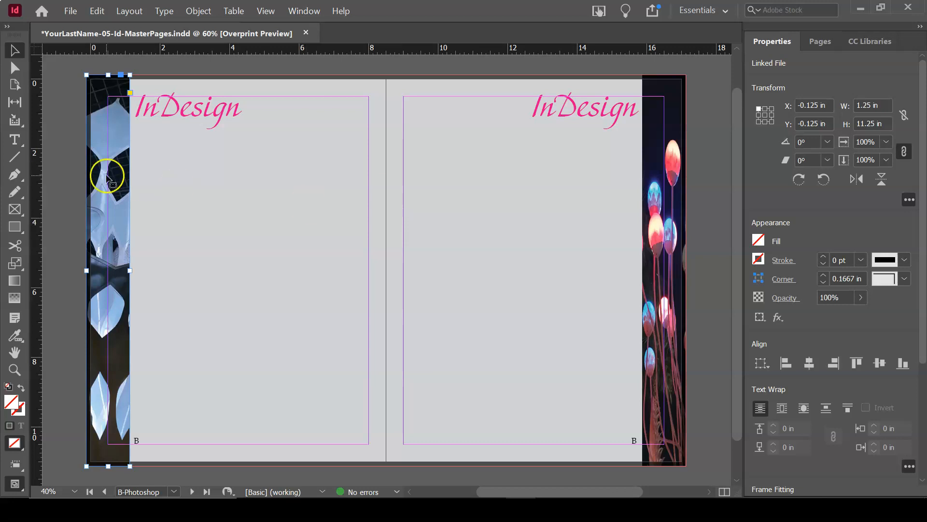
{"action": "left_click", "coordinate": [111, 207]}
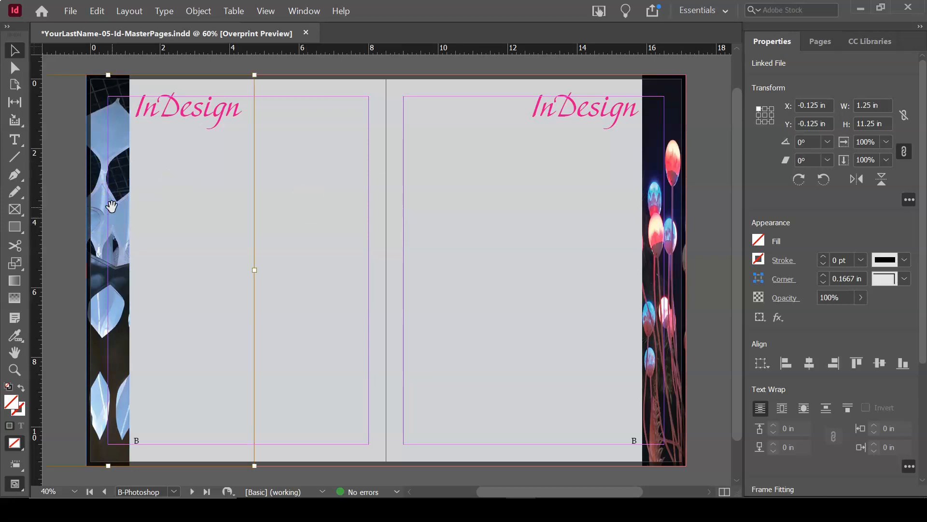
{"action": "mouse_move", "coordinate": [111, 207]}
{"action": "left_mouse_down"}
{"action": "mouse_move", "coordinate": [97, 209]}
{"action": "mouse_move", "coordinate": [116, 211]}
{"action": "left_mouse_up"}
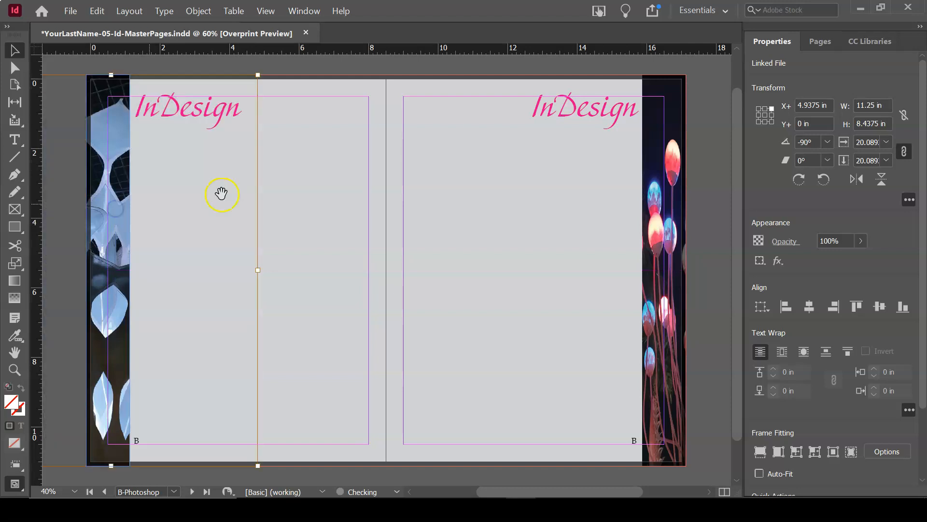
{"action": "left_click", "coordinate": [305, 174]}
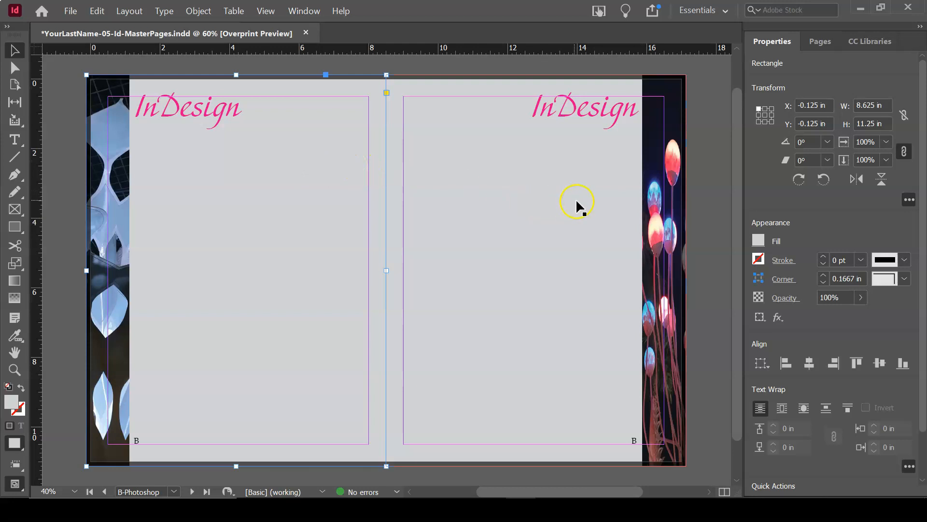
- Delete the old side image from the right page of the B-Photoshop master and save the document
{"action": "left_click", "coordinate": [698, 162]}
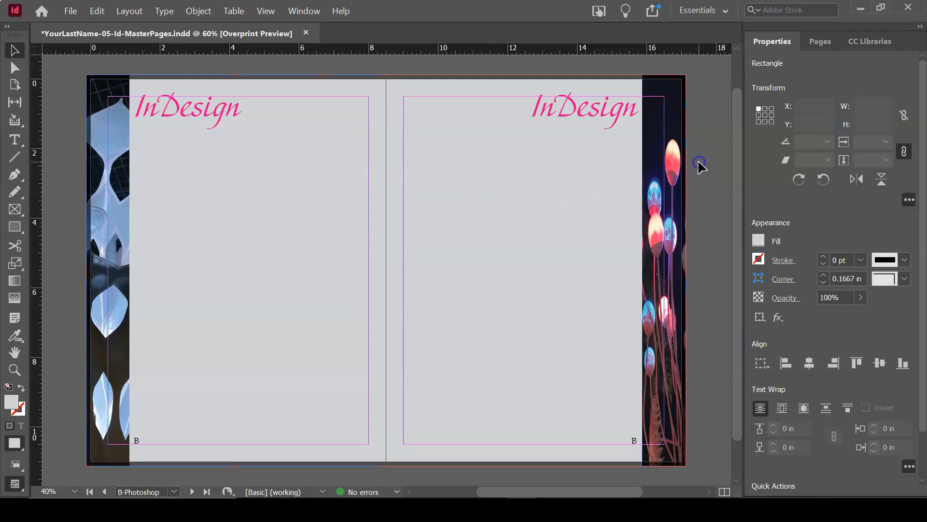
{"action": "left_click", "coordinate": [675, 153]}
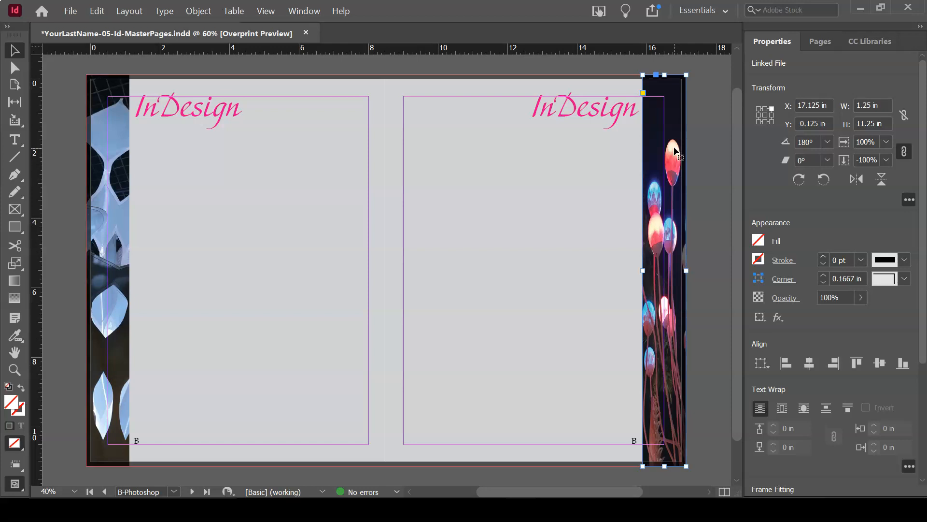
{"action": "key", "text": "Delete"}
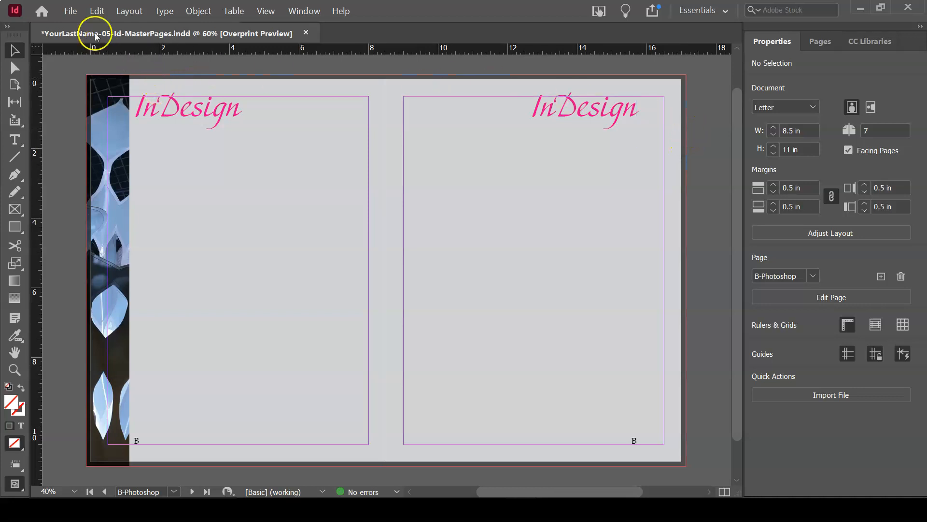
{"action": "left_click", "coordinate": [70, 11]}
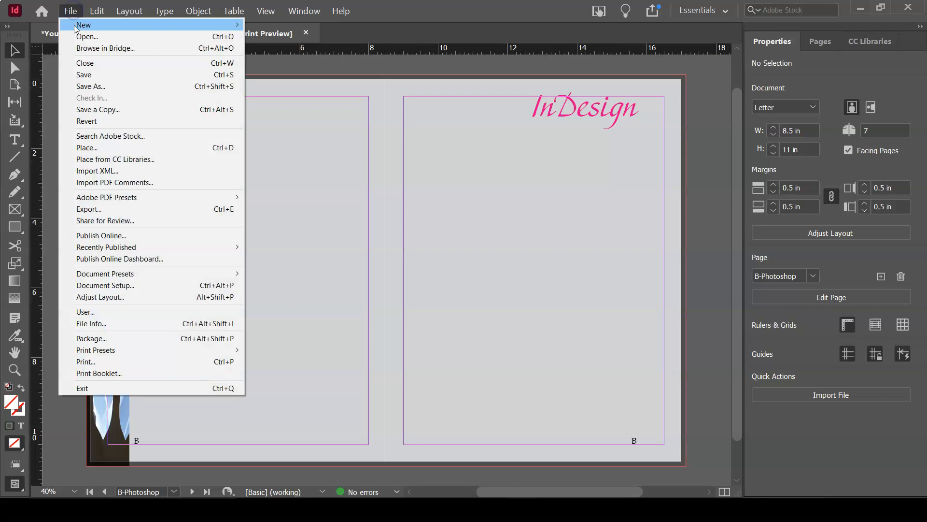
{"action": "left_click", "coordinate": [85, 75]}
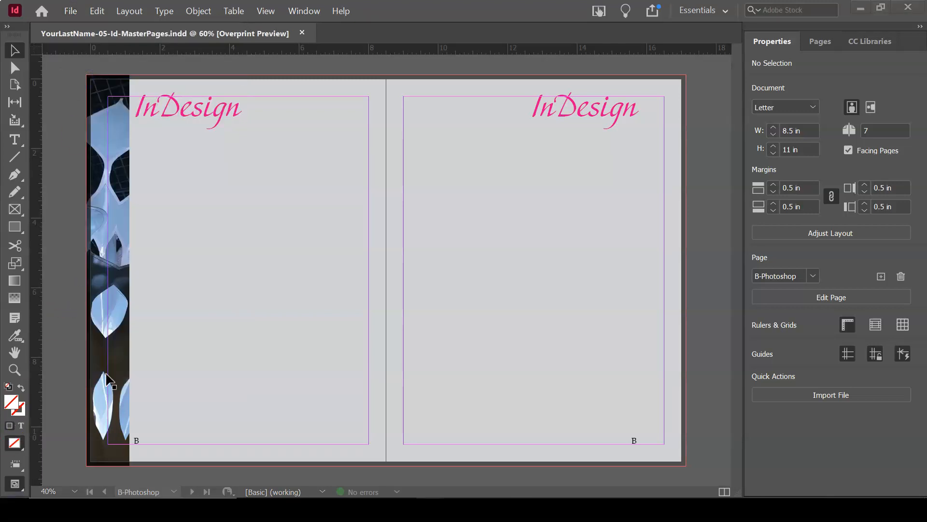
- Copy the left side image, paste it in place, and move the copy to the right page's outer bleed edge at X 15.875 in
{"action": "left_click", "coordinate": [120, 243]}
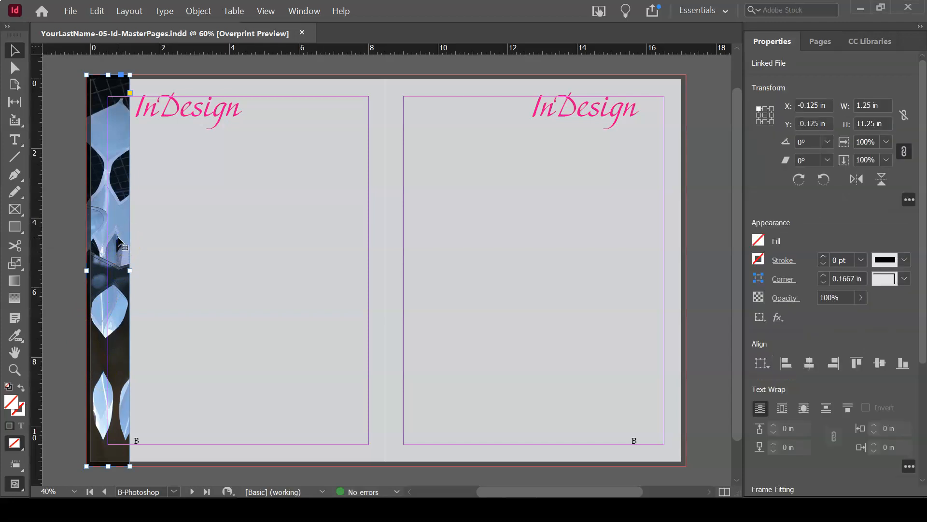
{"action": "left_click", "coordinate": [95, 11]}
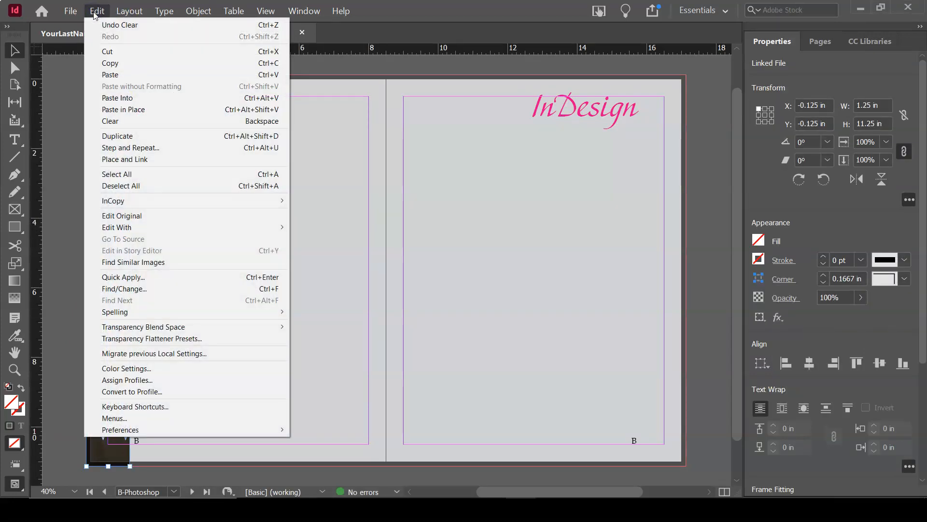
{"action": "left_click", "coordinate": [125, 65]}
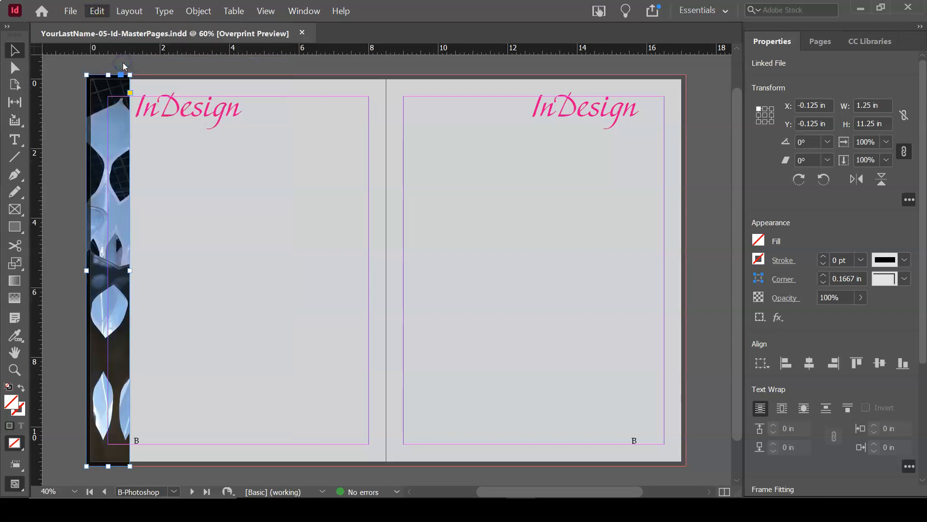
{"action": "left_click", "coordinate": [94, 12]}
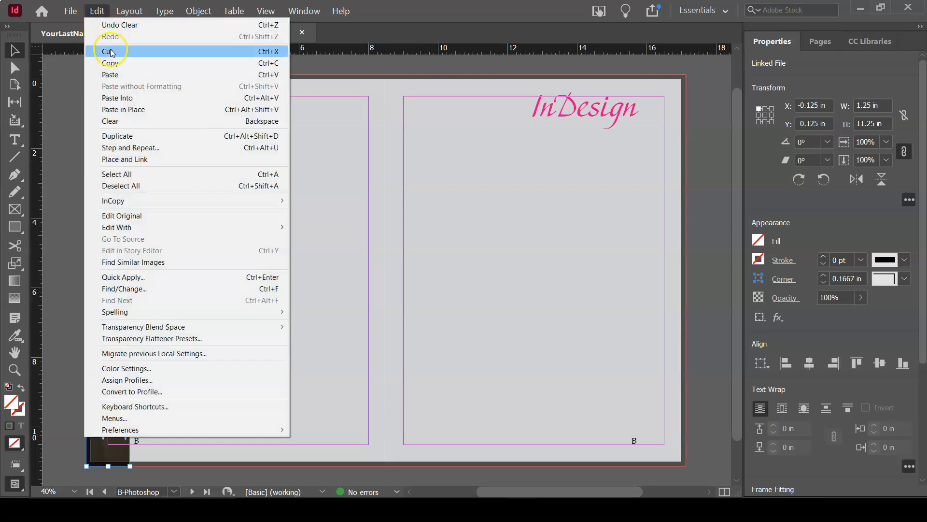
{"action": "left_click", "coordinate": [127, 75]}
{"action": "left_click_drag", "start_coordinate": [126, 193], "coordinate": [404, 193]}
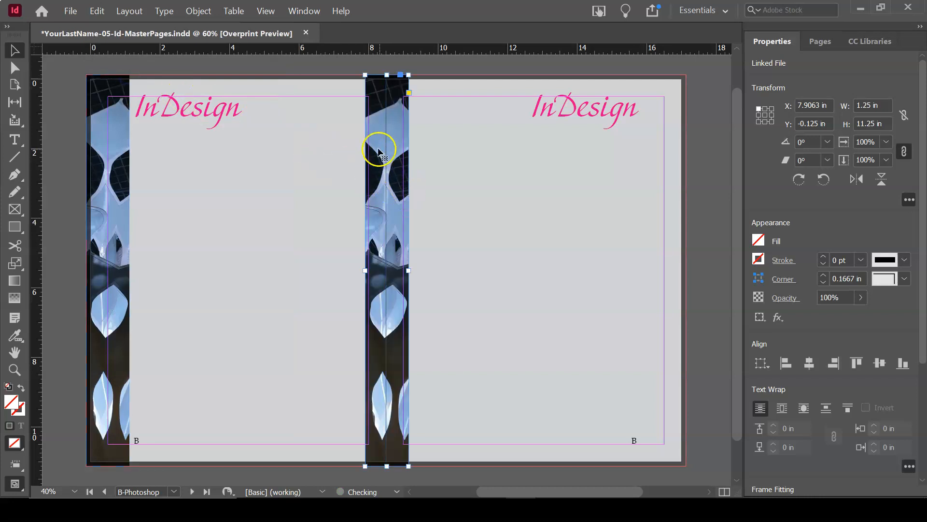
{"action": "left_click_drag", "start_coordinate": [378, 148], "coordinate": [655, 154]}
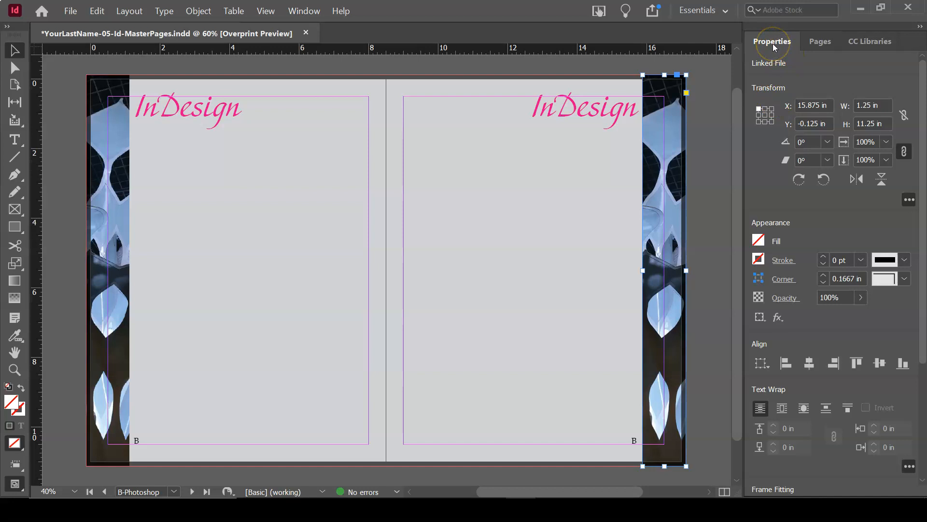
- Flip the right page's side image horizontally about its centre reference point
{"action": "left_click", "coordinate": [772, 90]}
{"action": "left_click", "coordinate": [764, 112]}
{"action": "left_click", "coordinate": [766, 116]}
{"action": "left_click", "coordinate": [856, 180]}
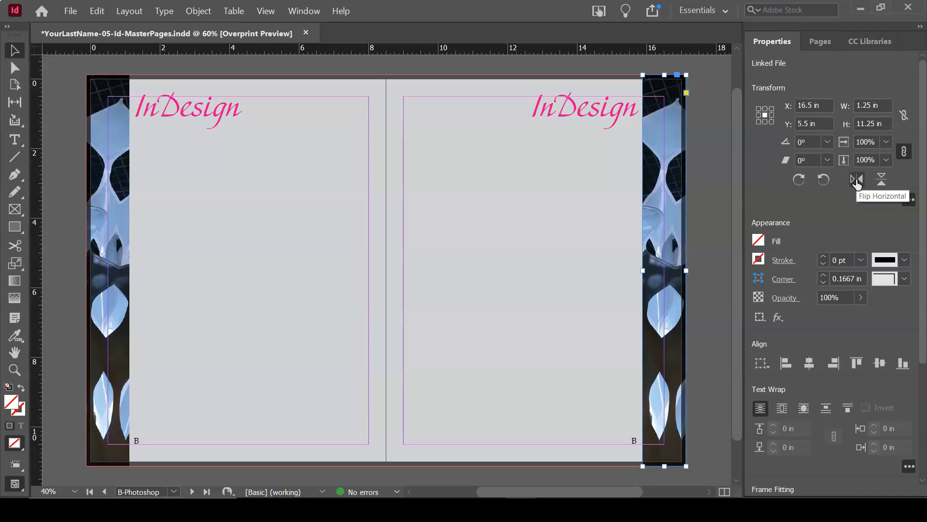
{"action": "left_click", "coordinate": [857, 180]}
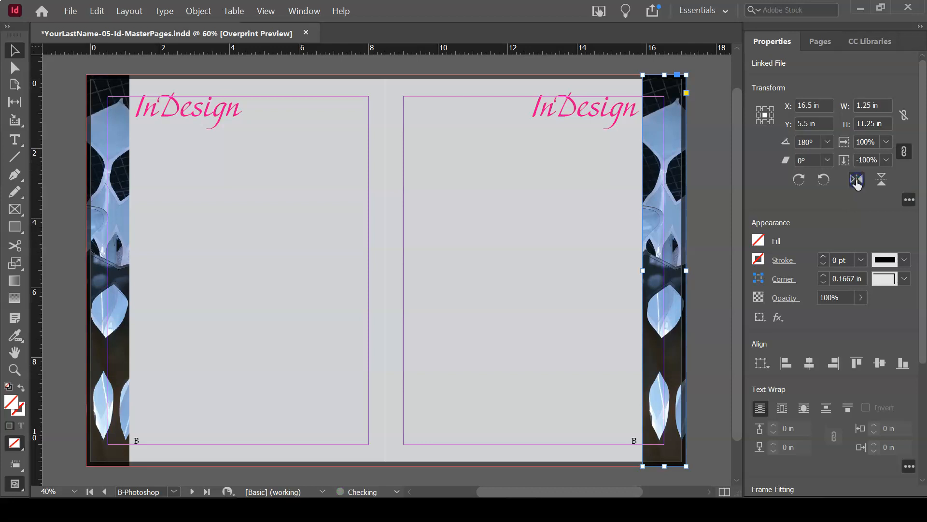
{"action": "left_click", "coordinate": [366, 174]}
{"action": "left_click", "coordinate": [253, 192]}
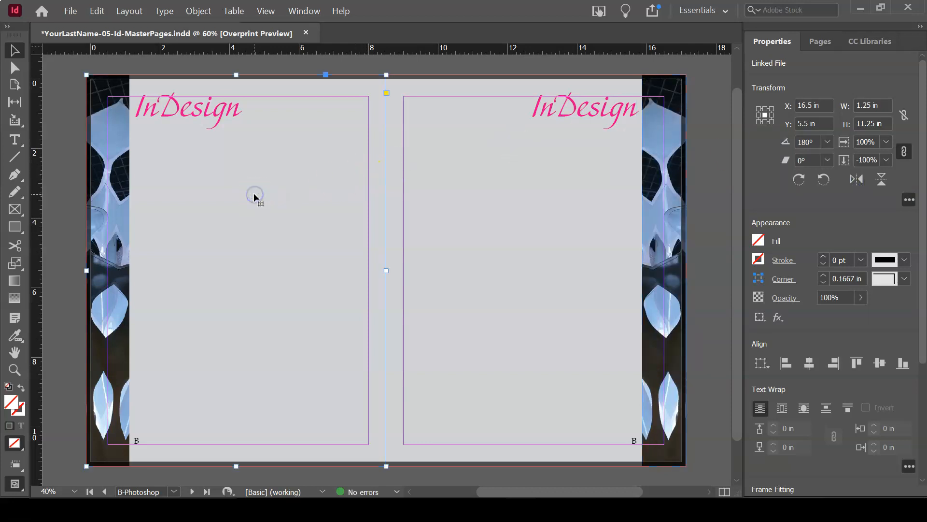
- Replace the InDesign heading text on the left page of the B-Photoshop master with "Photoshop"
{"action": "left_click", "coordinate": [203, 111]}
{"action": "double_click", "coordinate": [241, 108]}
{"action": "left_click_drag", "start_coordinate": [242, 110], "coordinate": [116, 102]}
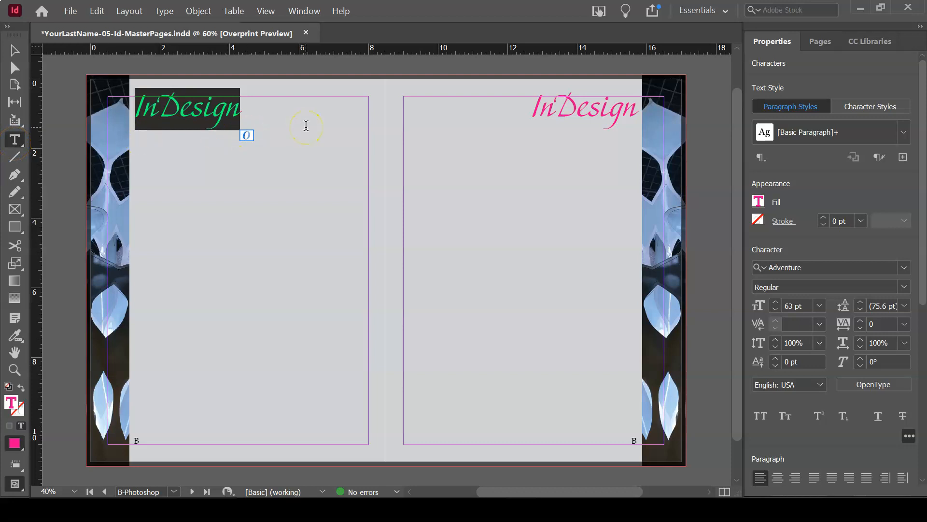
{"action": "type", "text": "Ph"}
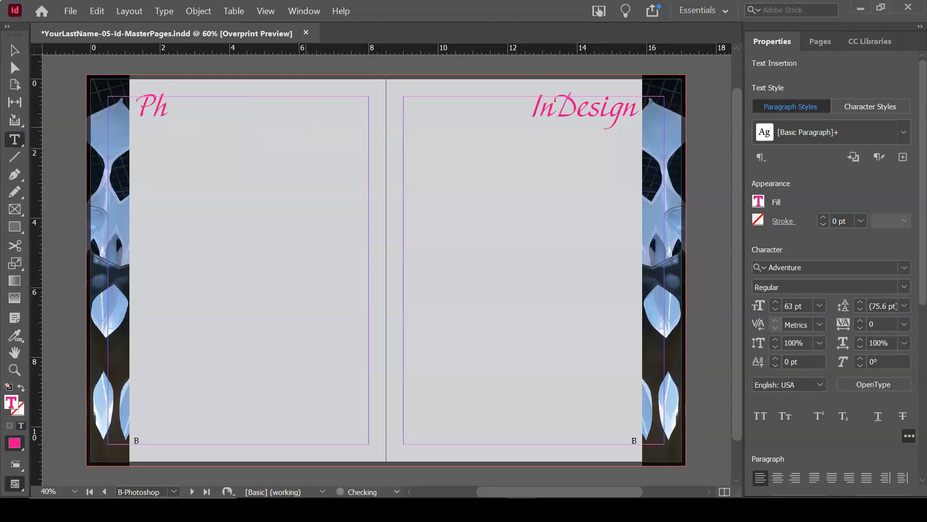
{"action": "type", "text": "otosh"}
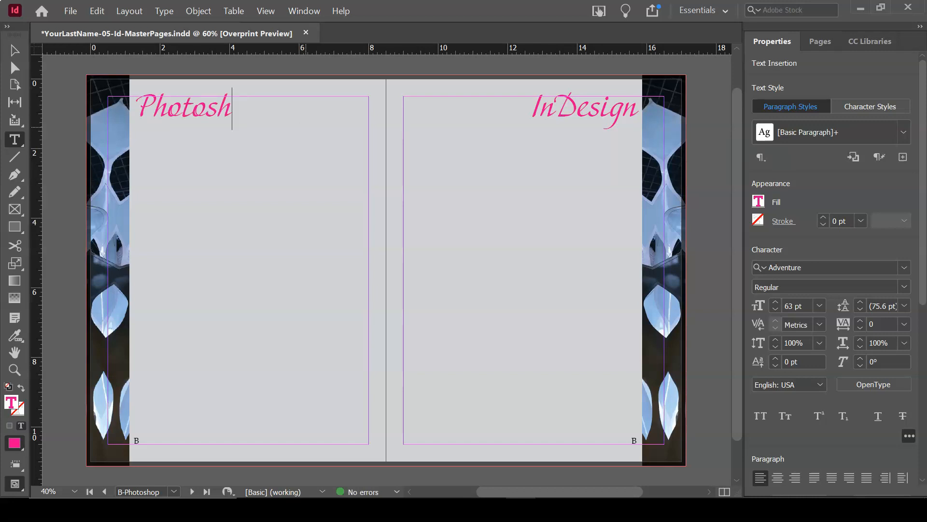
{"action": "type", "text": "op"}
- Set the fill of the Photoshop heading text to the cyan swatch C=100 M=0 Y=0 K=0
{"action": "left_click_drag", "start_coordinate": [261, 108], "coordinate": [139, 105]}
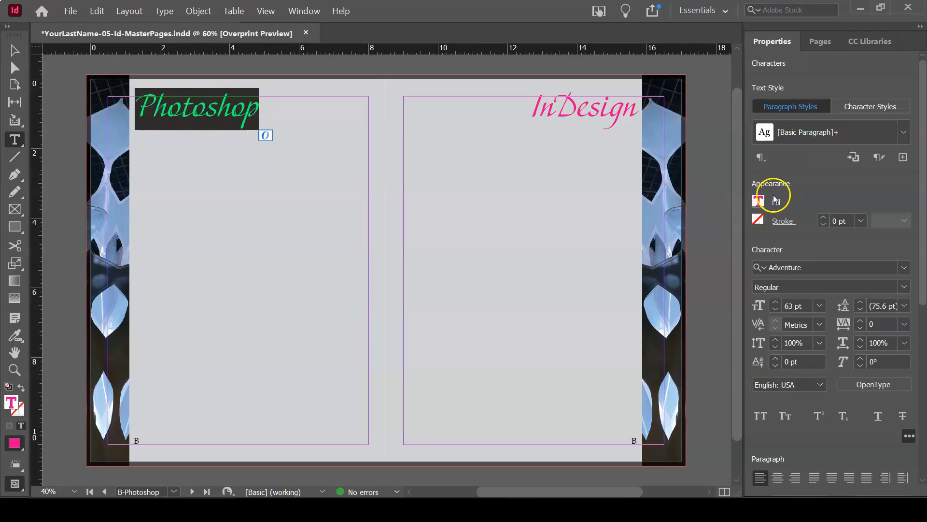
{"action": "left_click", "coordinate": [759, 201]}
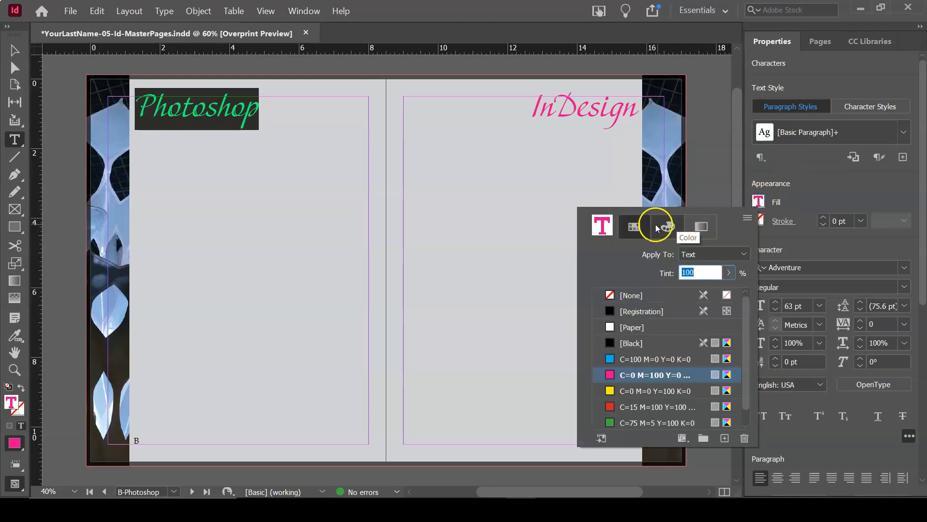
{"action": "left_click", "coordinate": [638, 363]}
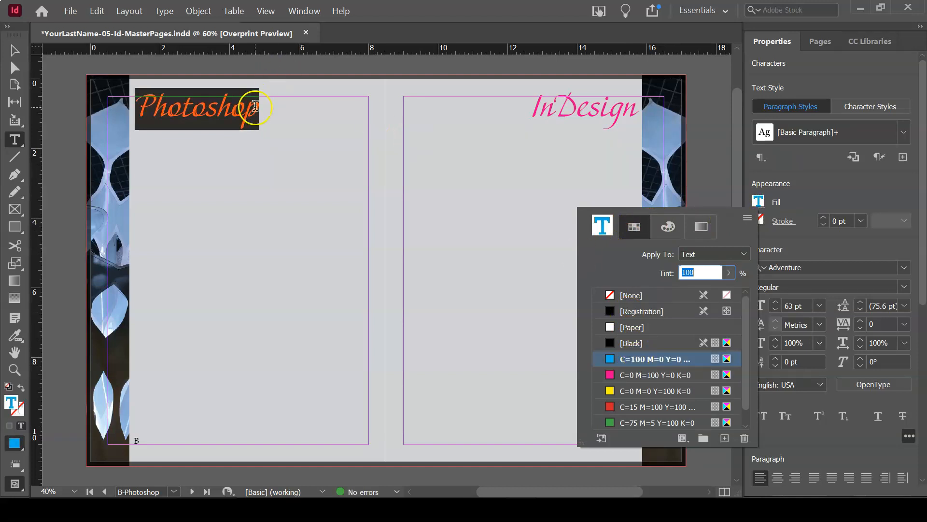
{"action": "left_click", "coordinate": [258, 107]}
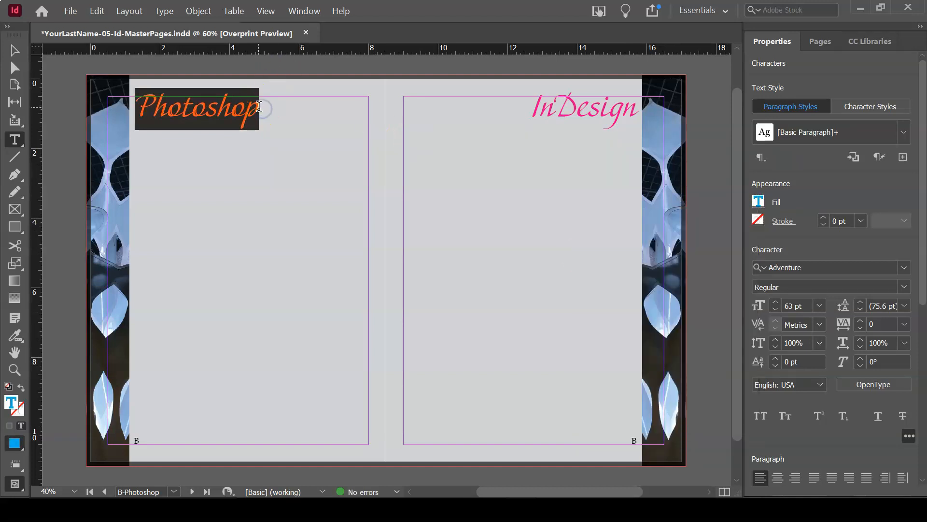
{"action": "left_click", "coordinate": [258, 106]}
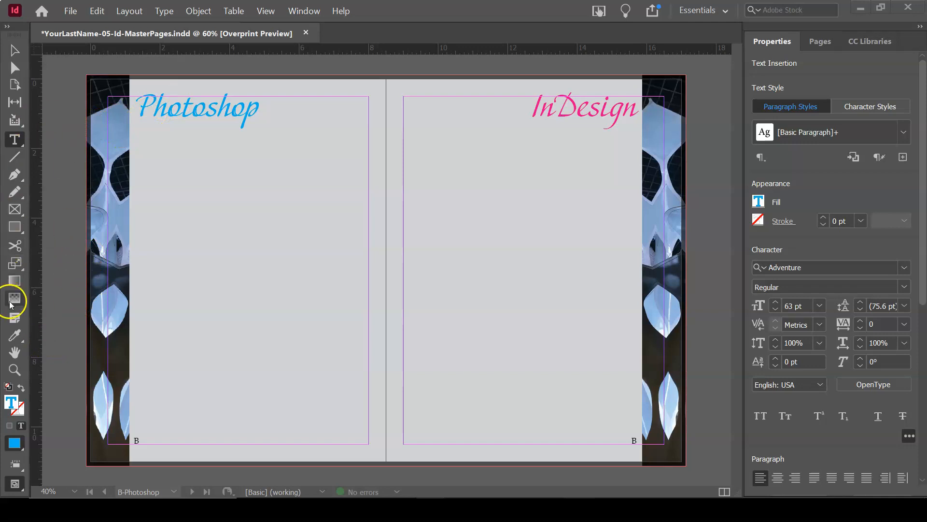
- Try to sample the light blue from the left side image for the Photoshop heading with the Eyedropper, and undo the pickup
{"action": "left_click", "coordinate": [15, 336]}
{"action": "left_click_drag", "start_coordinate": [15, 337], "coordinate": [60, 368]}
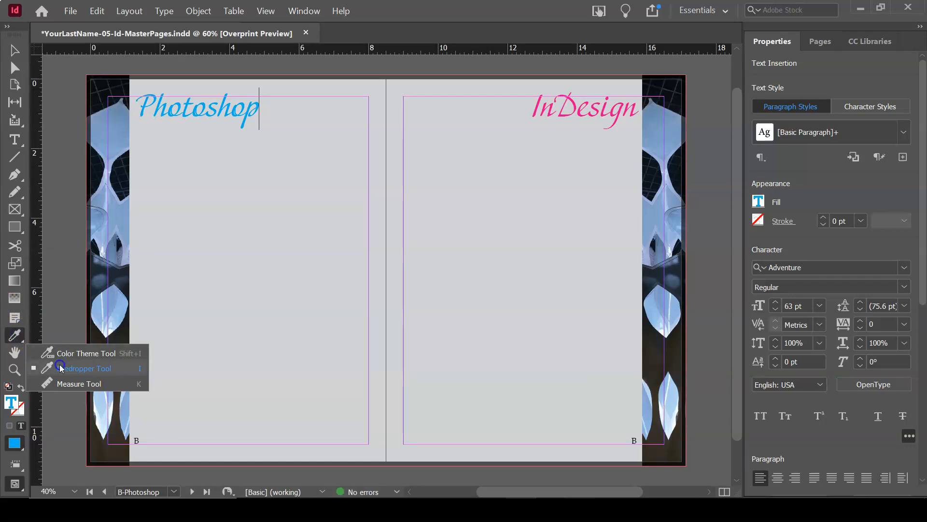
{"action": "left_click", "coordinate": [19, 335]}
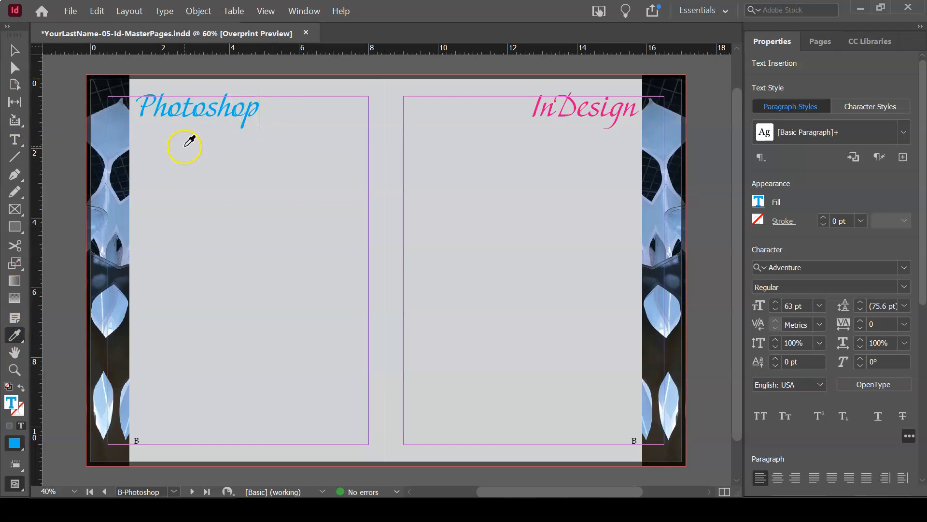
{"action": "right_click", "coordinate": [14, 338]}
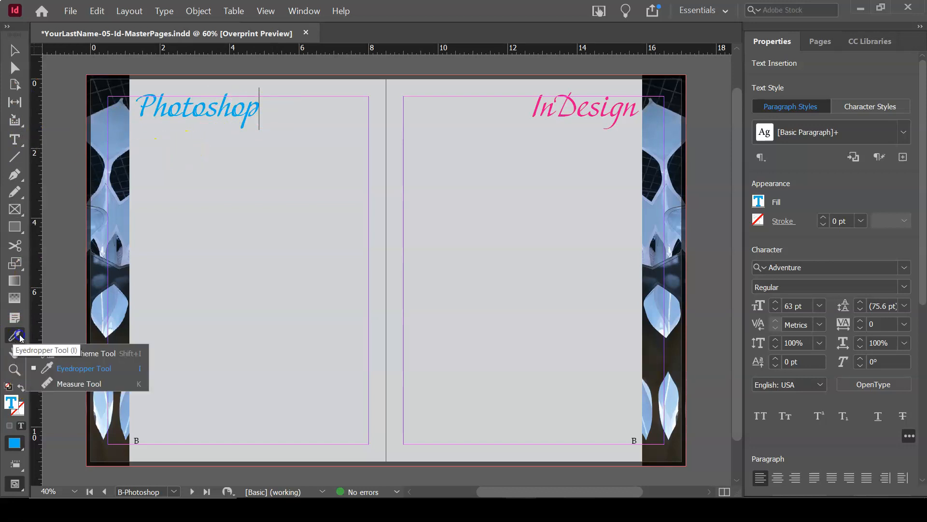
{"action": "left_click", "coordinate": [67, 358]}
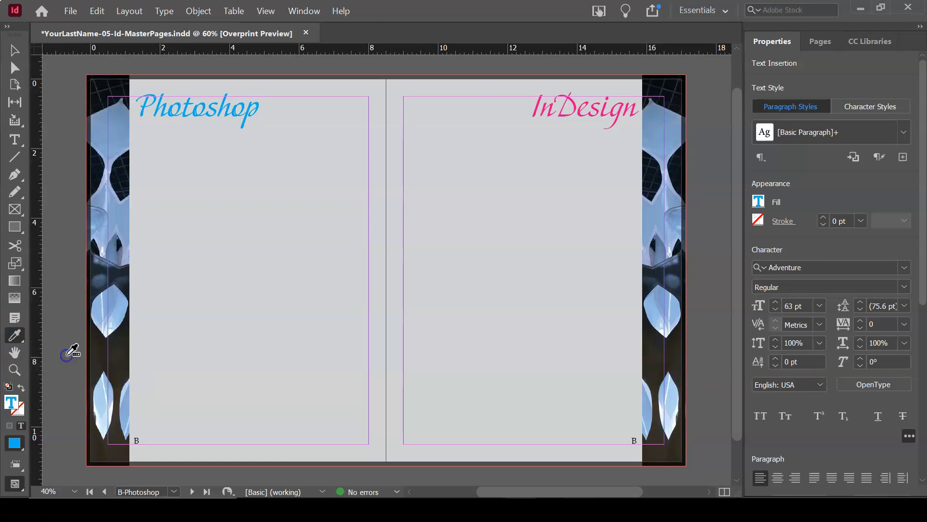
{"action": "left_click", "coordinate": [21, 338]}
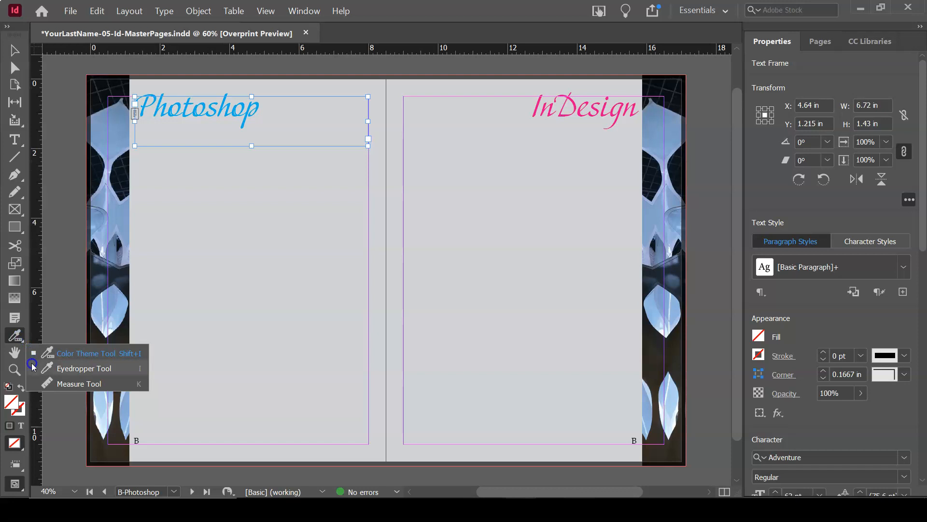
{"action": "left_click", "coordinate": [81, 369]}
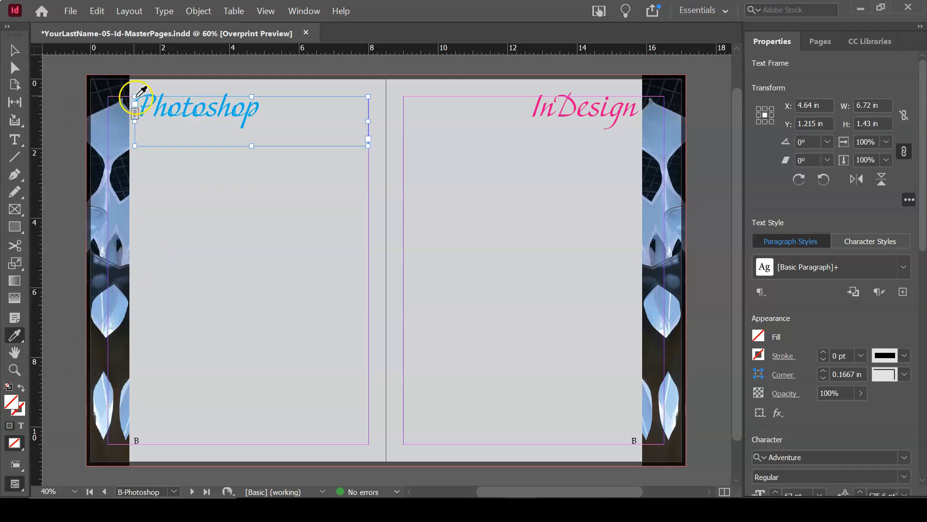
{"action": "left_click", "coordinate": [115, 126]}
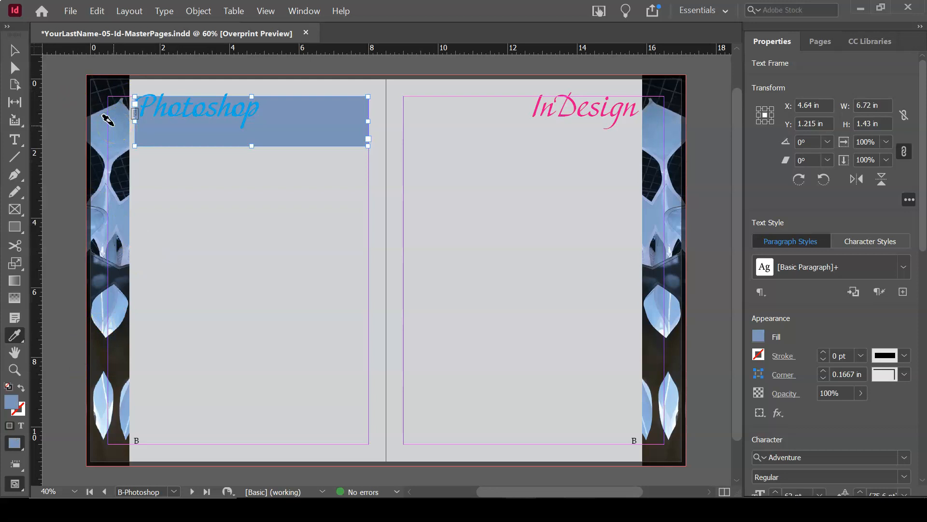
{"action": "left_click", "coordinate": [120, 118]}
{"action": "left_click", "coordinate": [93, 11]}
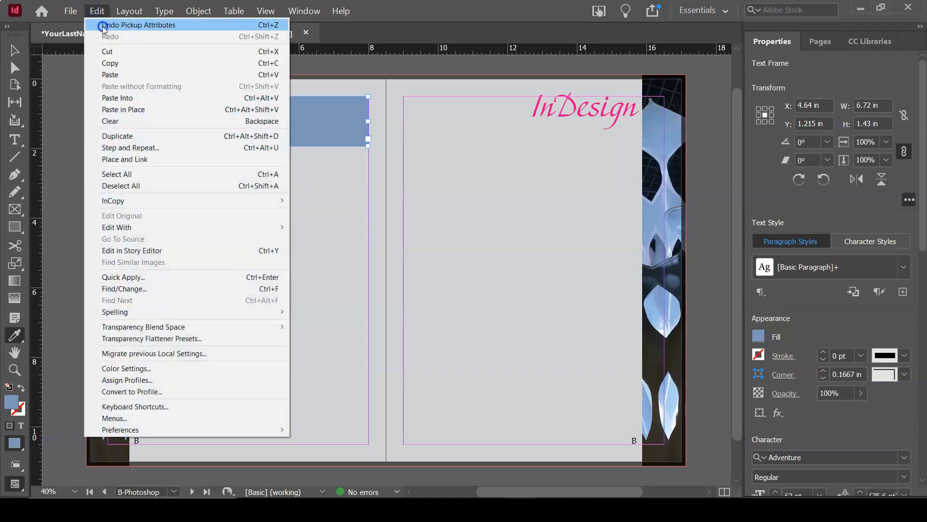
{"action": "left_click", "coordinate": [104, 25]}
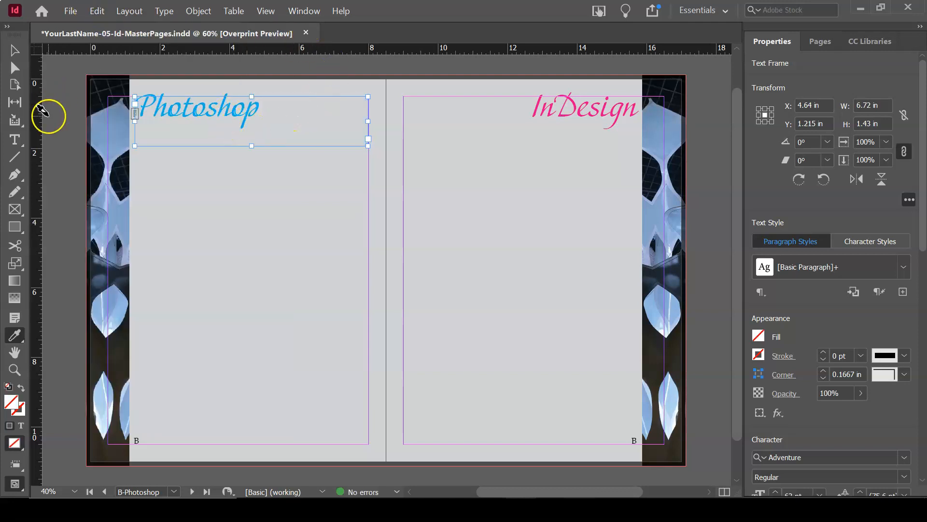
- Select the Photoshop heading text and recolour it with the light blue sampled from the left side image using the Eyedropper
{"action": "left_click", "coordinate": [15, 140]}
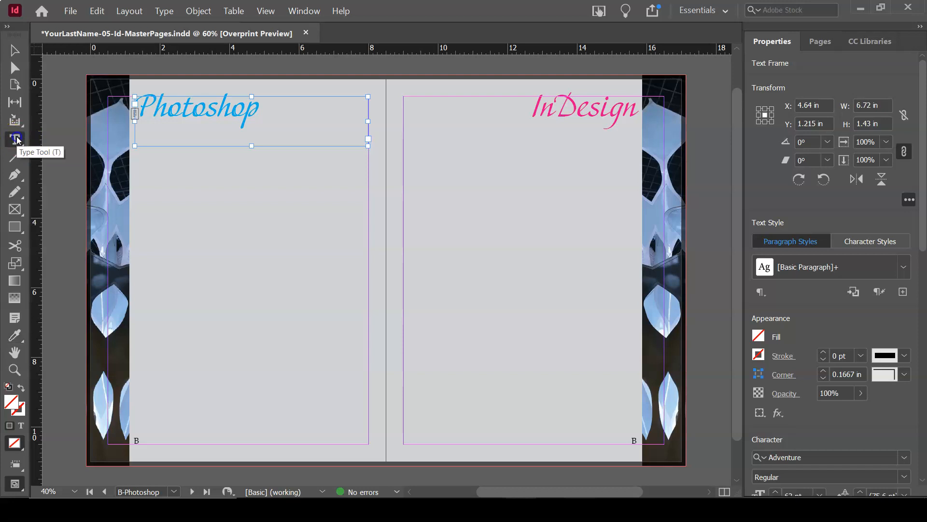
{"action": "double_click", "coordinate": [241, 108]}
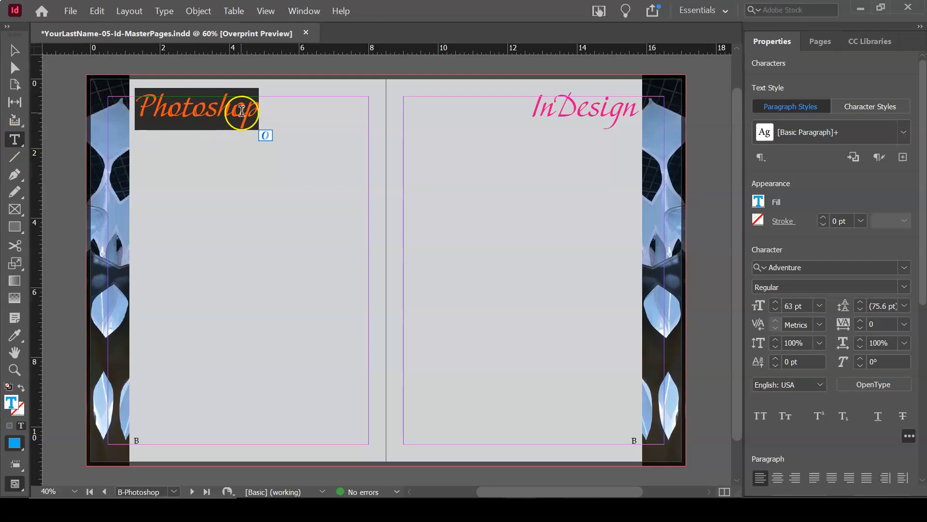
{"action": "left_click", "coordinate": [13, 335]}
{"action": "left_click", "coordinate": [95, 112]}
{"action": "left_click", "coordinate": [93, 114]}
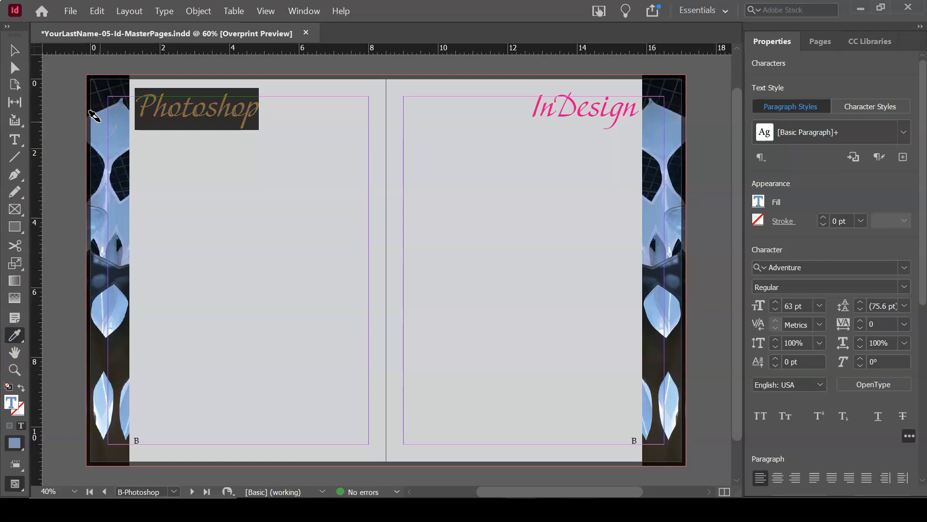
- Delete the InDesign heading frame from the right page of the B-Photoshop master
{"action": "left_click", "coordinate": [16, 50]}
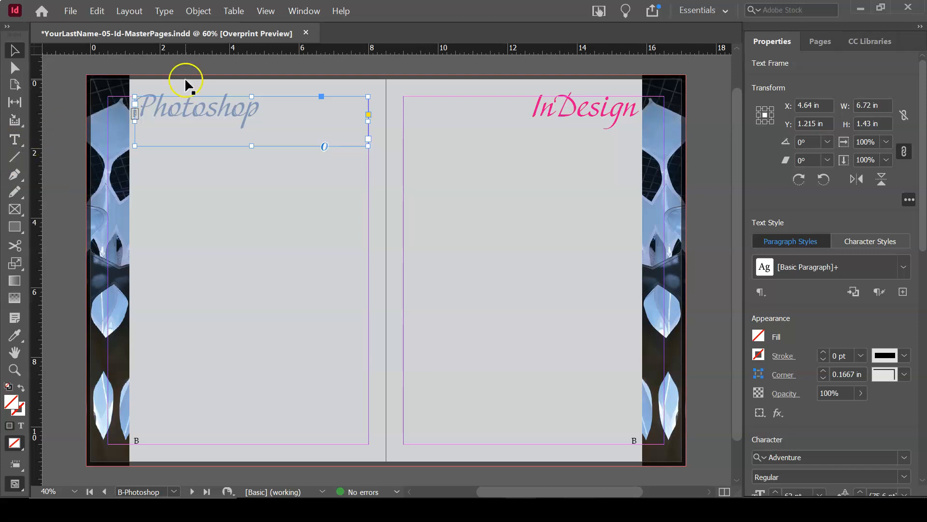
{"action": "left_click", "coordinate": [559, 111]}
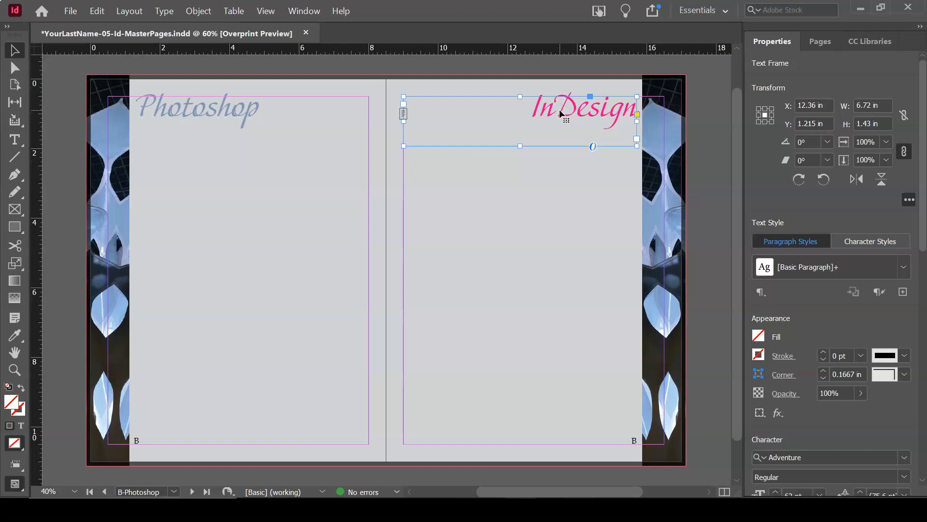
{"action": "key", "text": "Delete"}
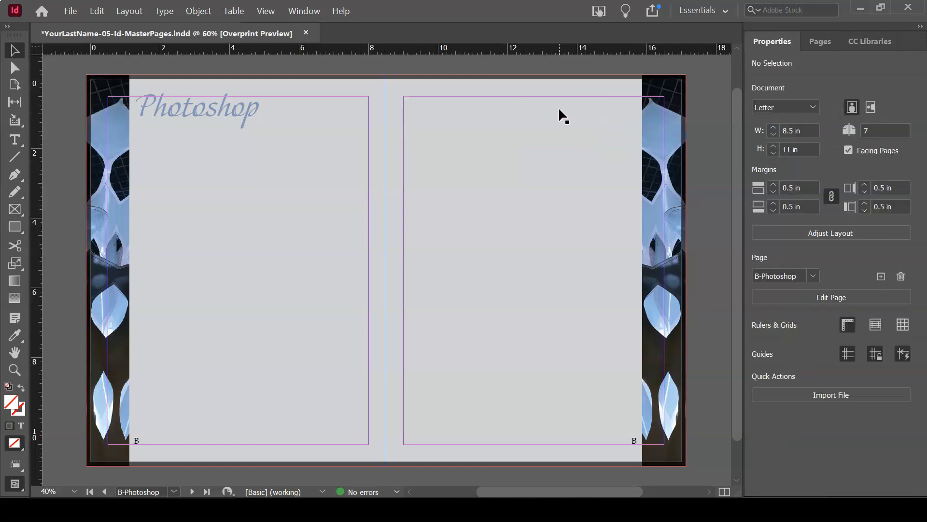
- Copy the left page's Photoshop heading, paste it, and move the copy to the right page's upper inner margin corner at X 12.36 in, Y 1.215 in
{"action": "left_click", "coordinate": [176, 112]}
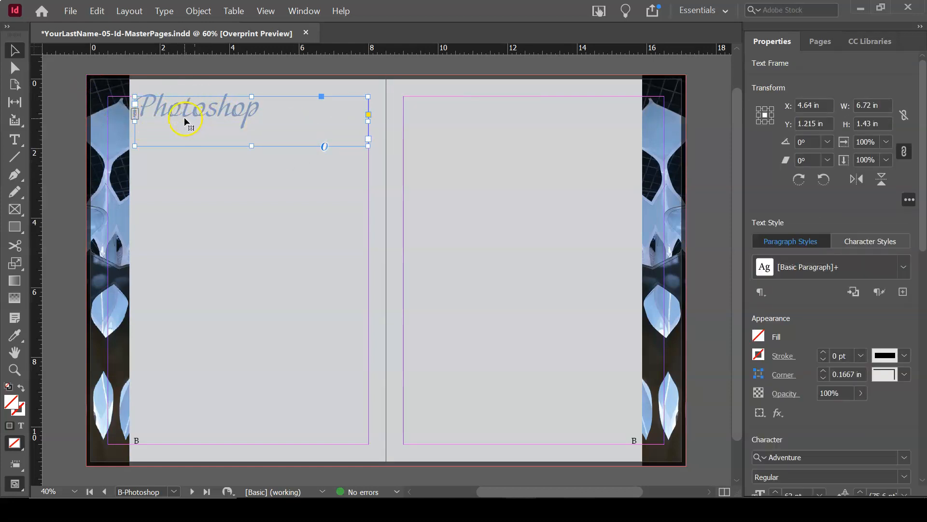
{"action": "left_click", "coordinate": [96, 14]}
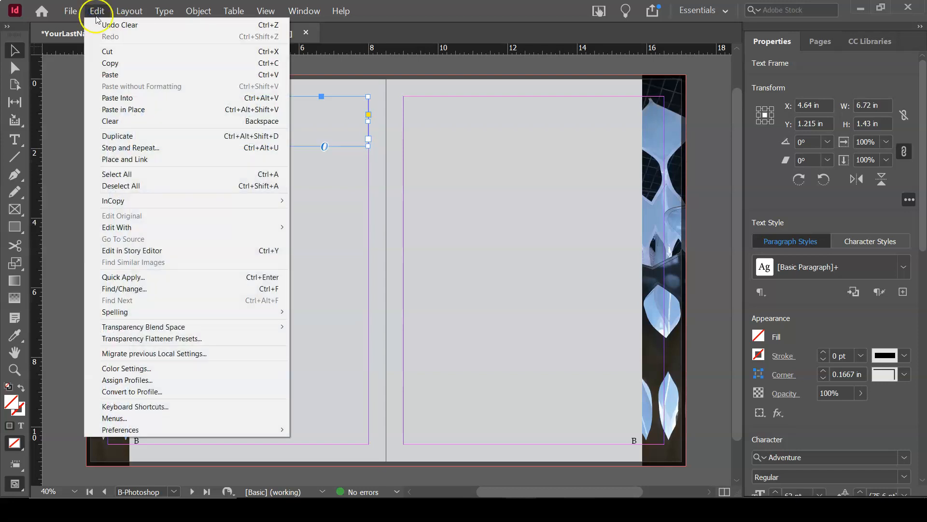
{"action": "left_click", "coordinate": [107, 63]}
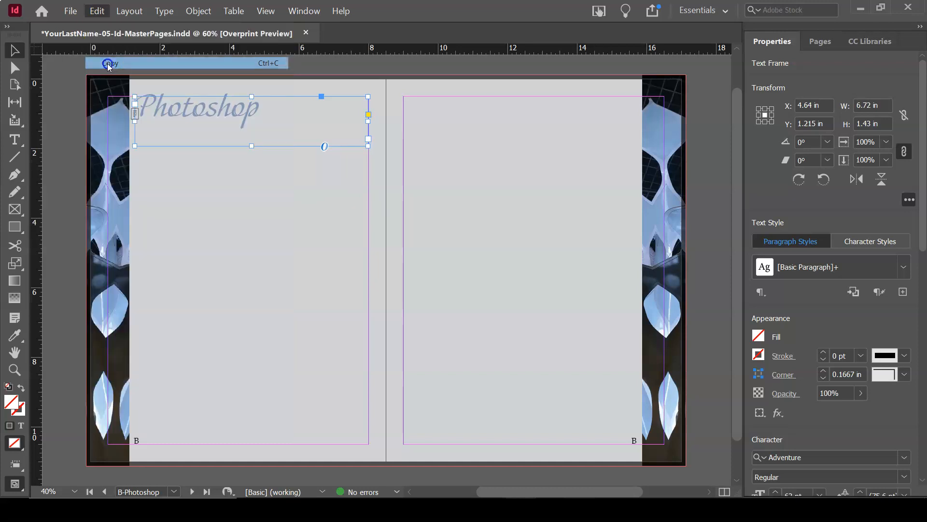
{"action": "left_click", "coordinate": [95, 12]}
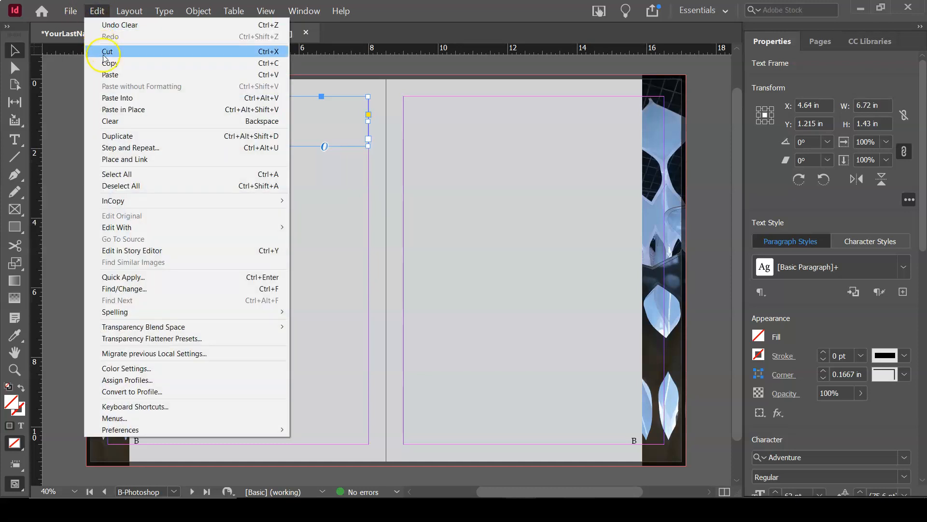
{"action": "left_click", "coordinate": [111, 75]}
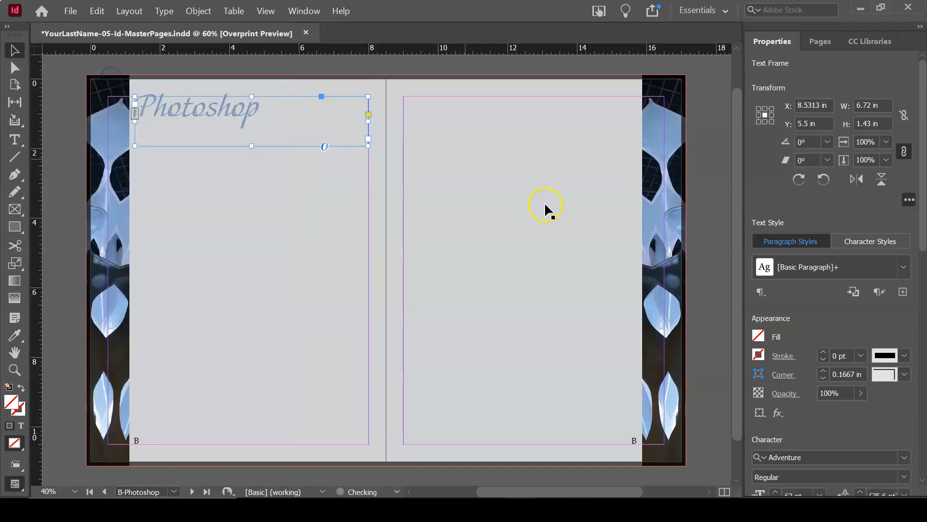
{"action": "left_click", "coordinate": [373, 260]}
{"action": "left_click_drag", "start_coordinate": [344, 259], "coordinate": [478, 109]}
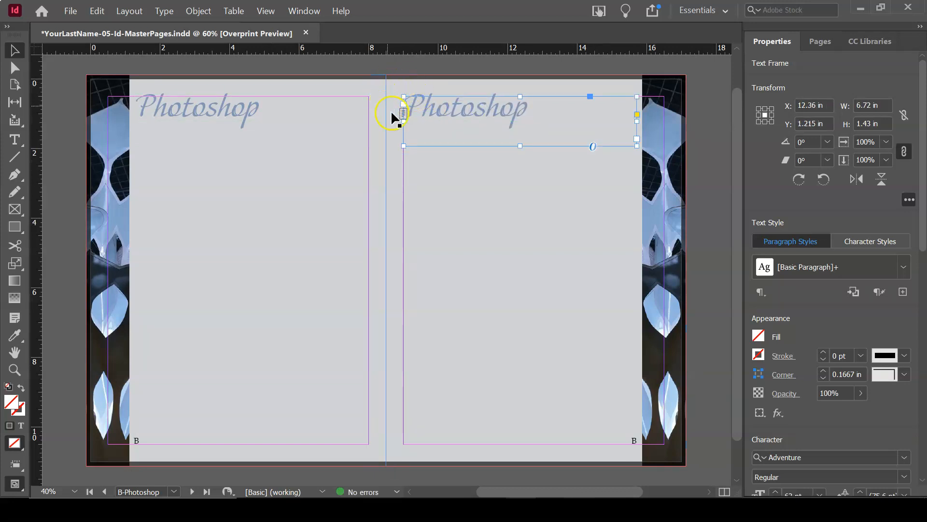
{"action": "left_click_drag", "start_coordinate": [447, 111], "coordinate": [448, 106]}
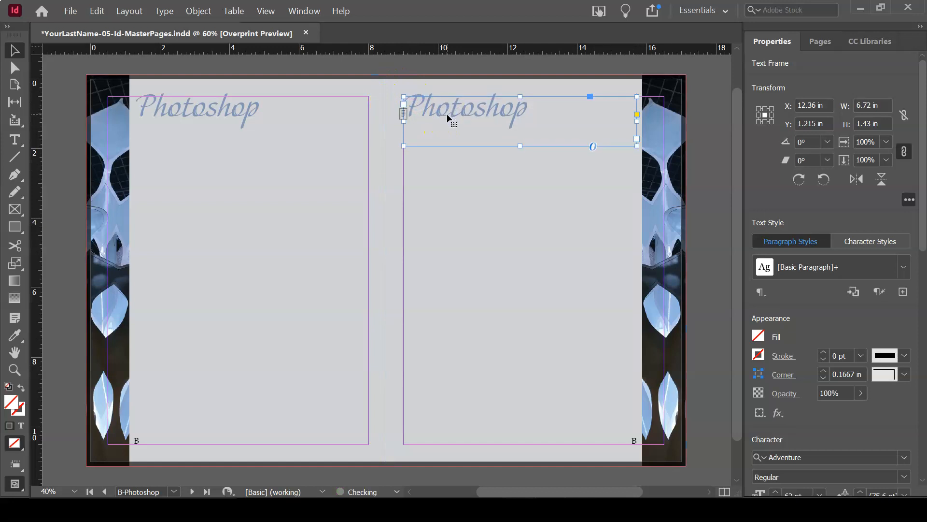
- Right-align the Photoshop heading text on the right page of the B-Photoshop master
{"action": "double_click", "coordinate": [447, 113]}
{"action": "left_click", "coordinate": [555, 133]}
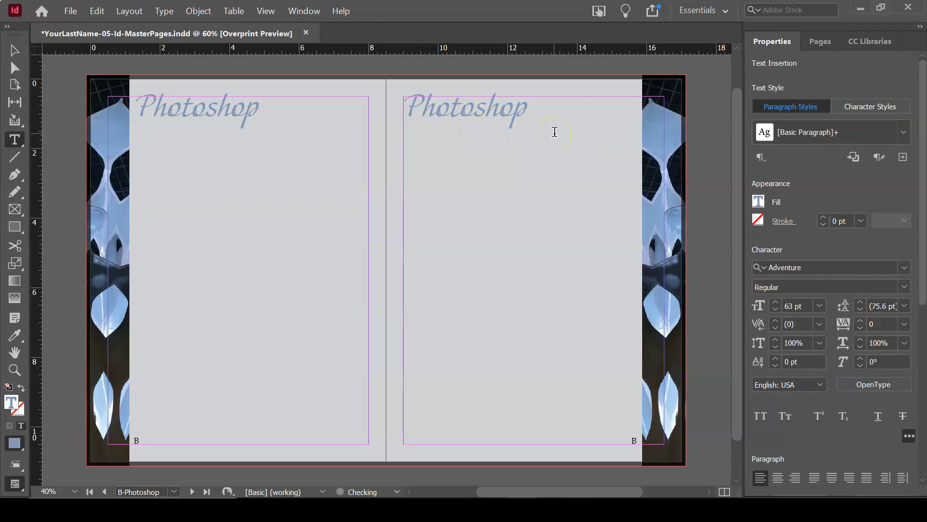
{"action": "left_click_drag", "start_coordinate": [523, 112], "coordinate": [402, 111]}
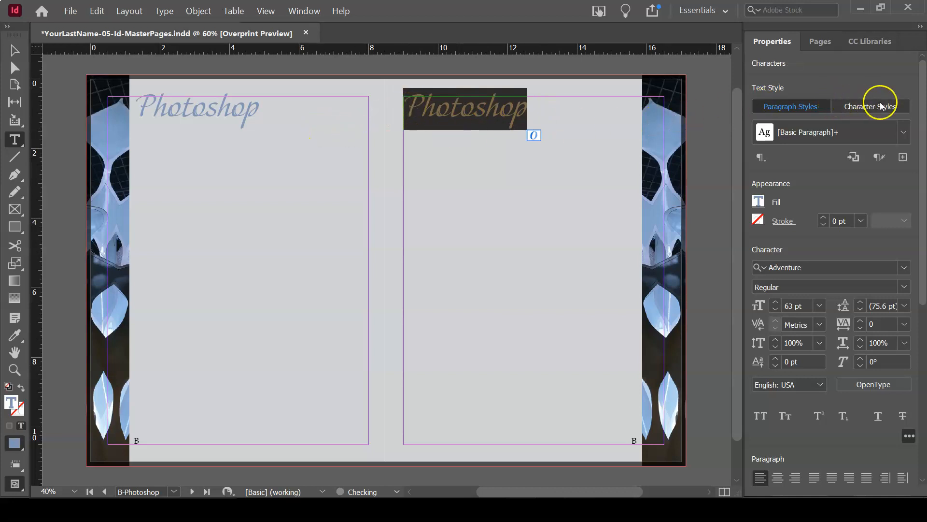
{"action": "left_click_drag", "start_coordinate": [923, 106], "coordinate": [923, 223]}
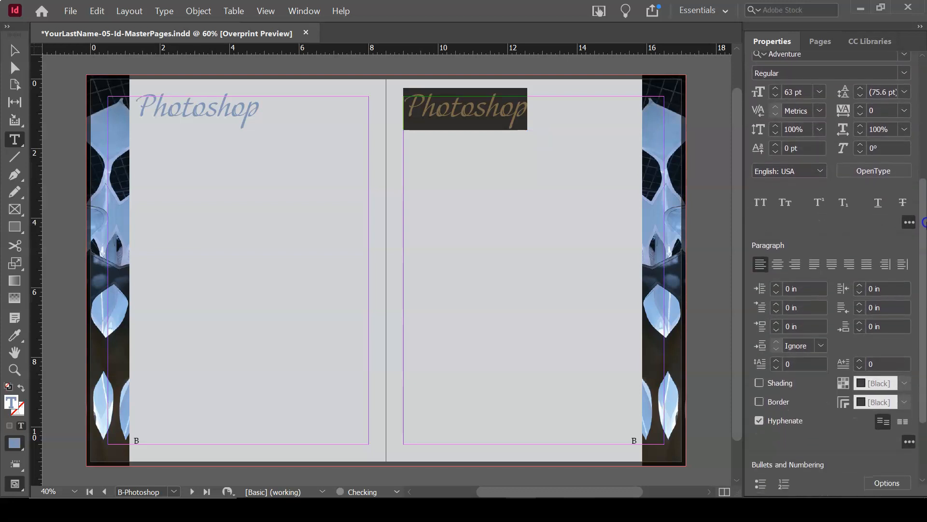
{"action": "left_click", "coordinate": [796, 268]}
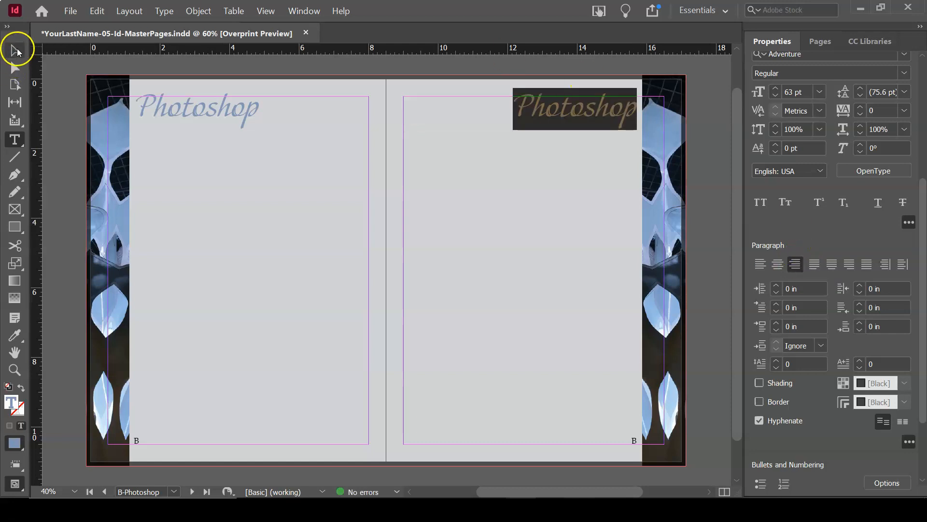
{"action": "left_click", "coordinate": [16, 50]}
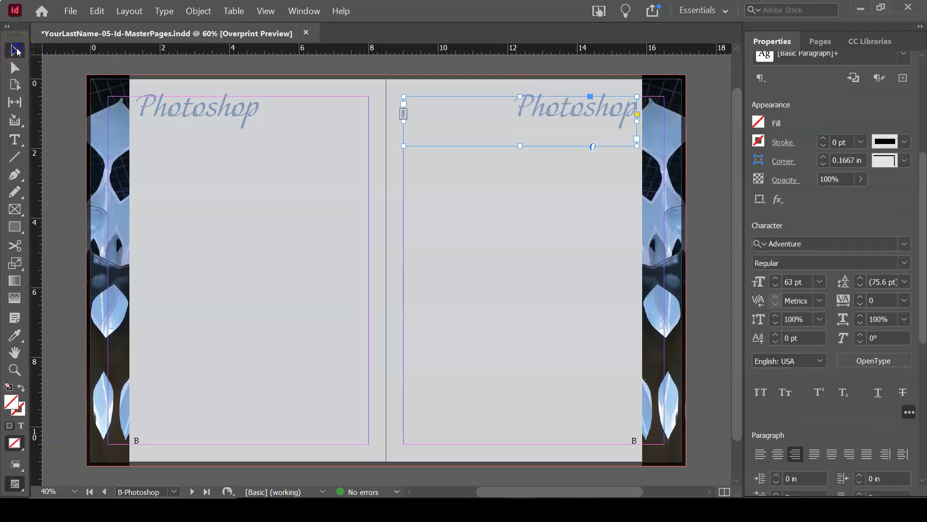
- Deselect the heading frame and save the document
{"action": "left_click", "coordinate": [53, 77]}
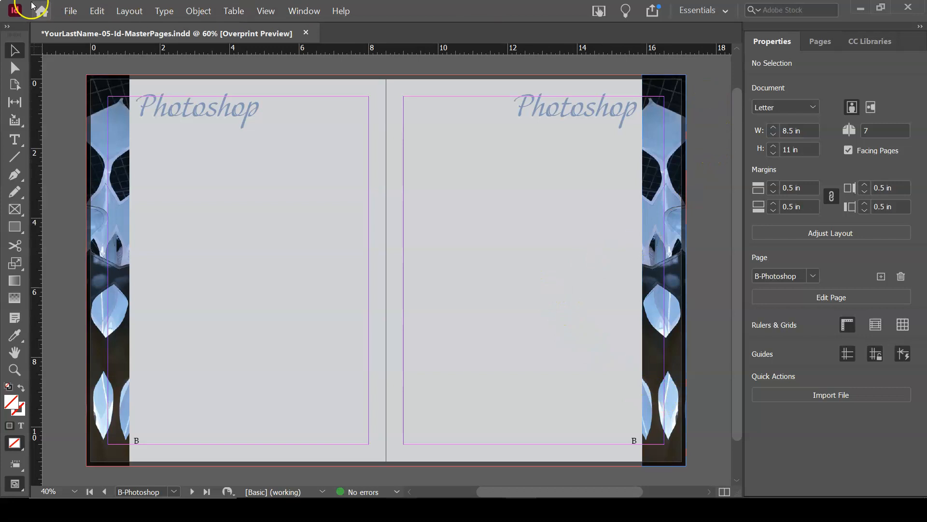
{"action": "left_click", "coordinate": [73, 10]}
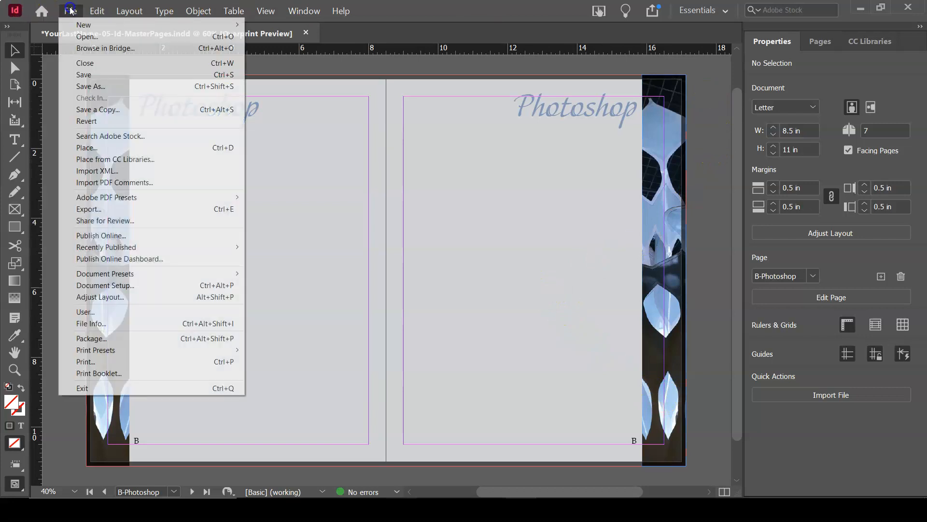
{"action": "left_click", "coordinate": [91, 75]}
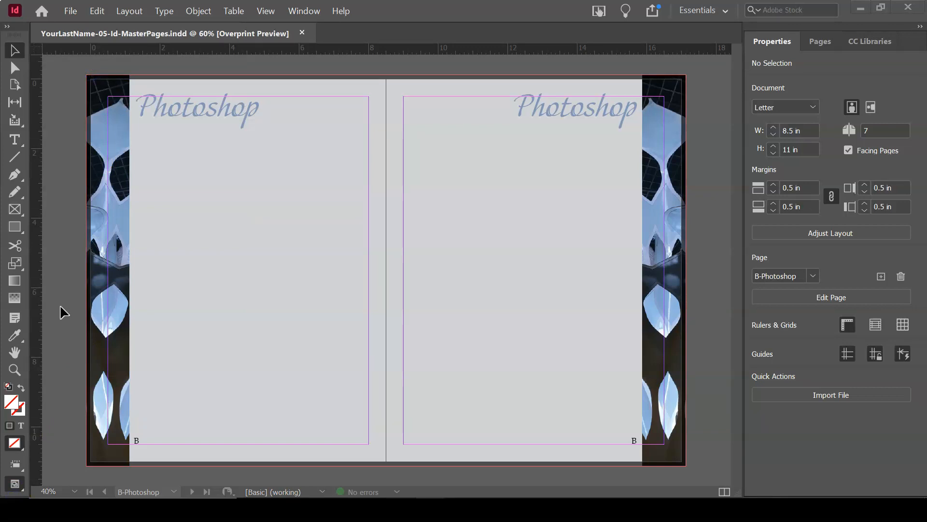
- Select all objects on the B-Photoshop master spread and copy them
{"action": "left_click", "coordinate": [46, 116]}
{"action": "left_click", "coordinate": [92, 15]}
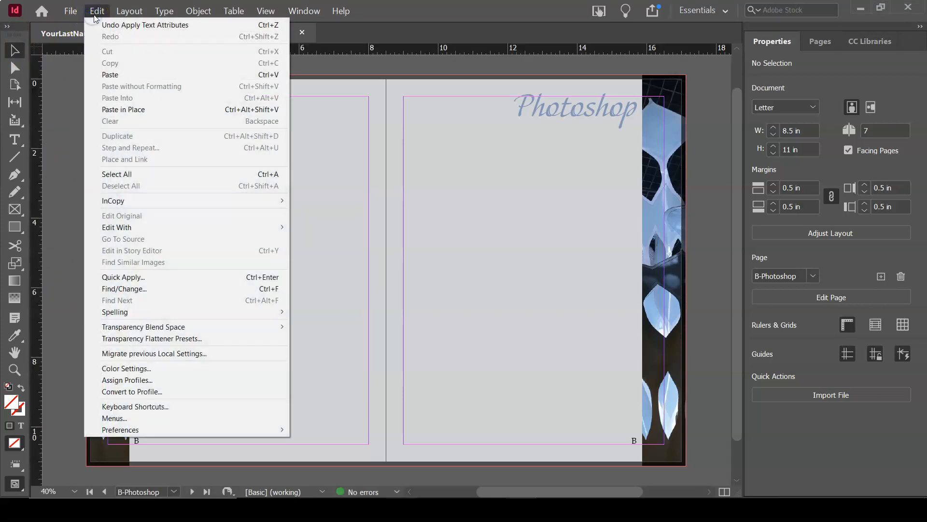
{"action": "left_click", "coordinate": [159, 178]}
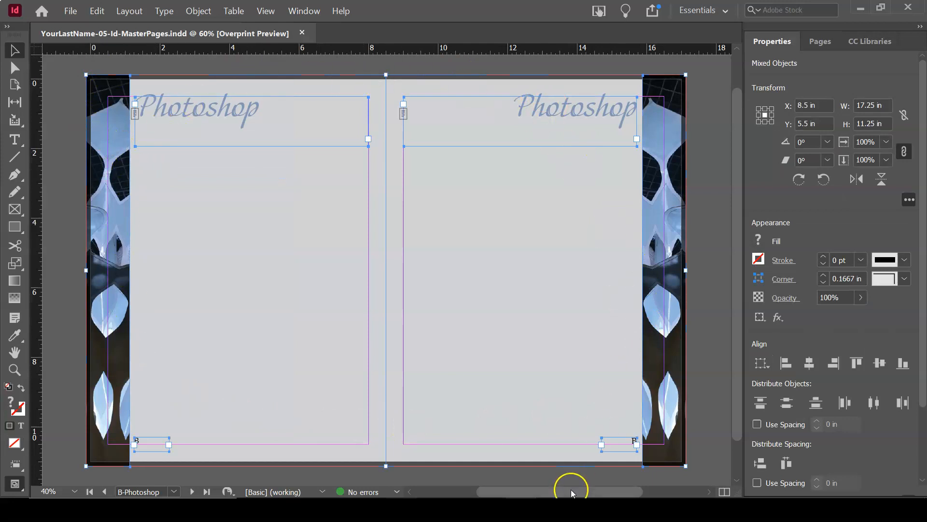
{"action": "left_click", "coordinate": [98, 12]}
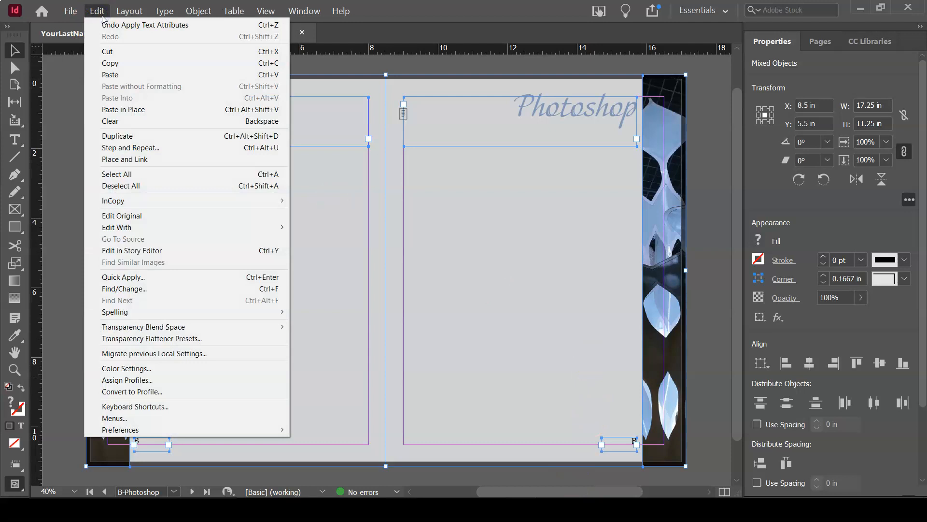
{"action": "left_click", "coordinate": [132, 64]}
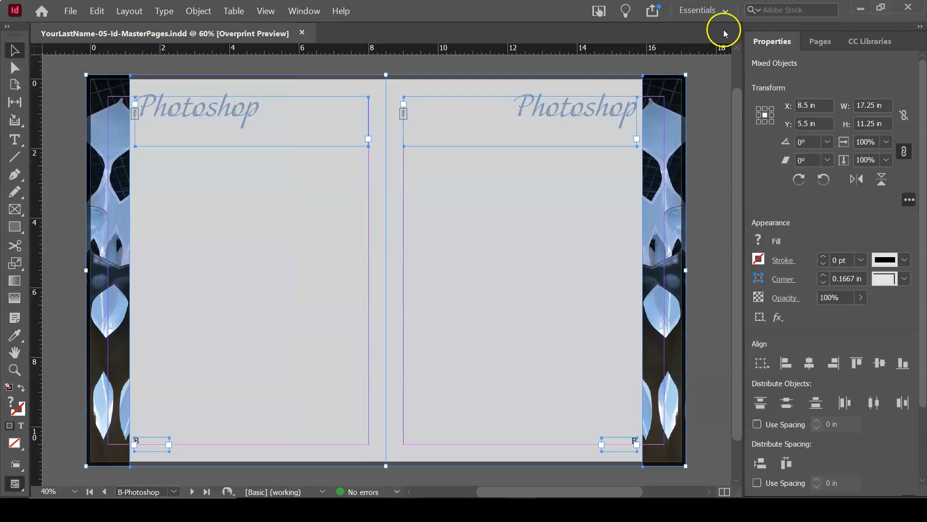
- Paste the copied objects in place on the C-Illustrator master spread, then save the document and clear the selection
{"action": "left_click", "coordinate": [823, 41]}
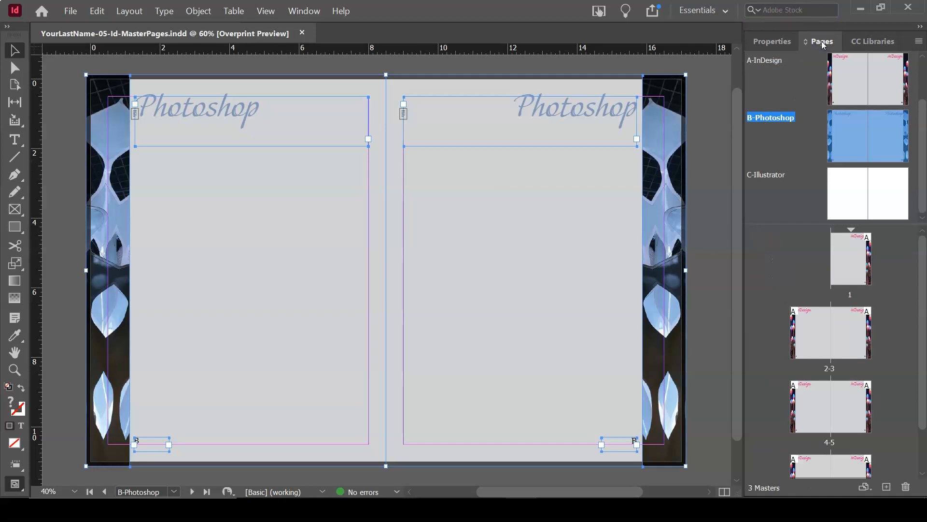
{"action": "double_click", "coordinate": [761, 177]}
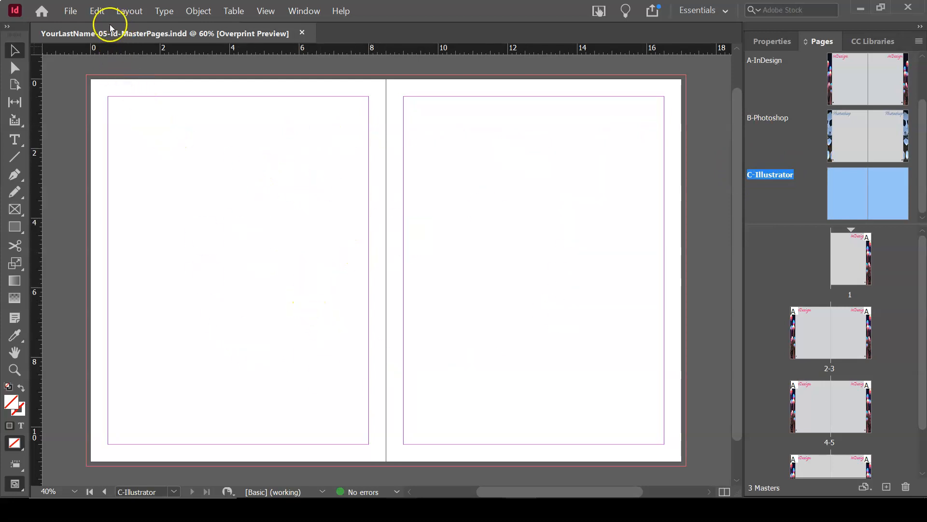
{"action": "left_click", "coordinate": [94, 13]}
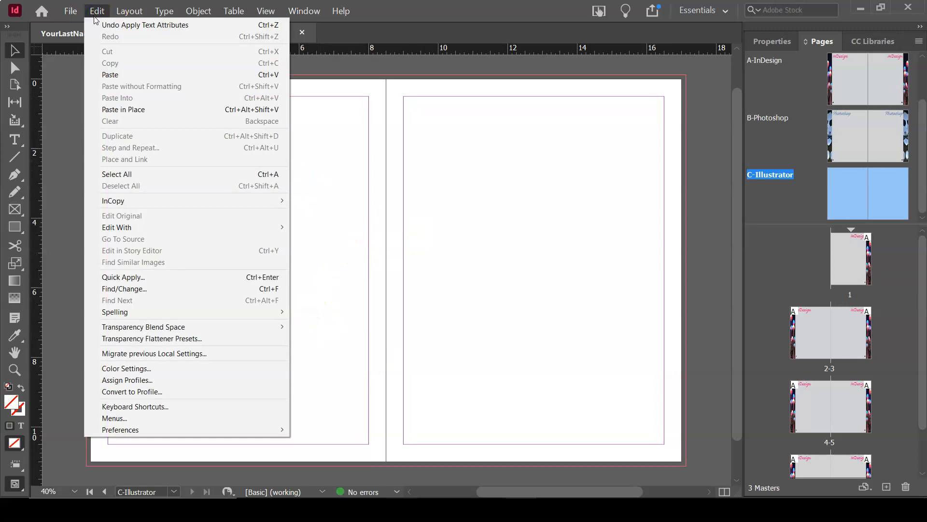
{"action": "left_click", "coordinate": [157, 111]}
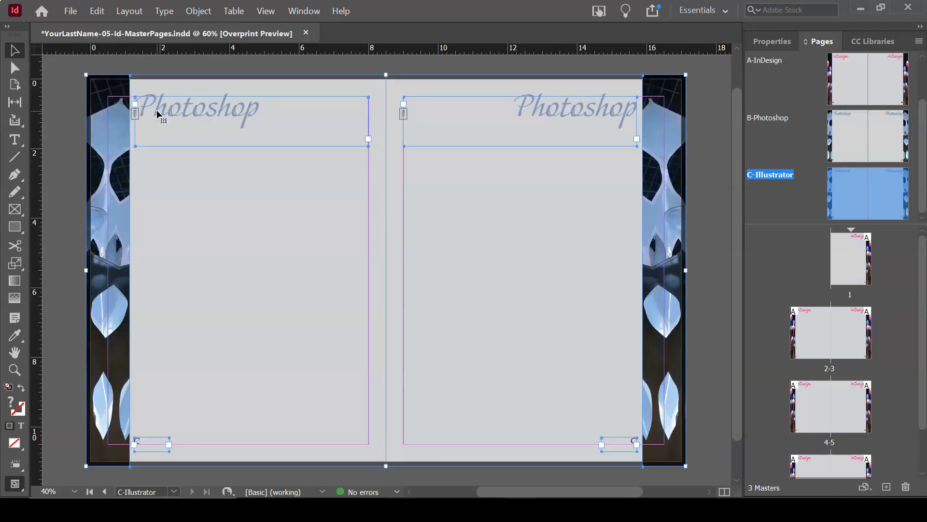
{"action": "left_click", "coordinate": [71, 13]}
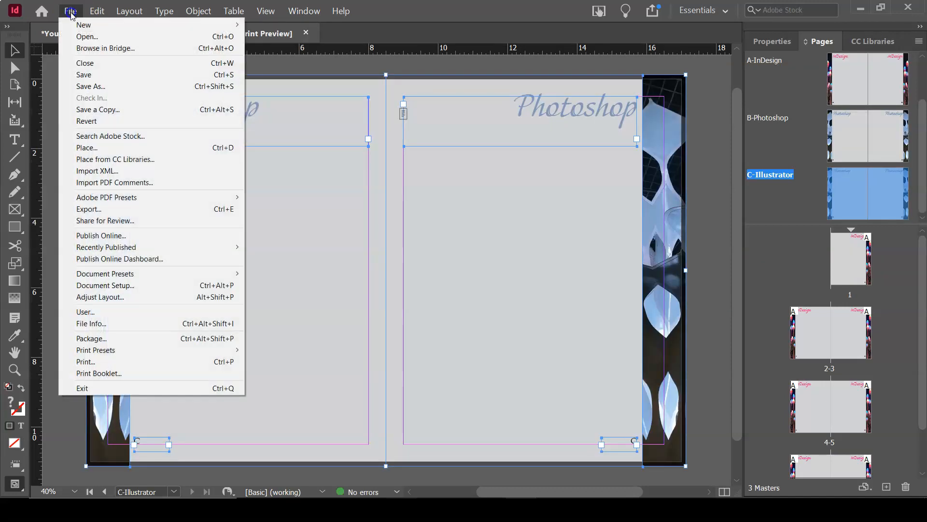
{"action": "left_click", "coordinate": [90, 75]}
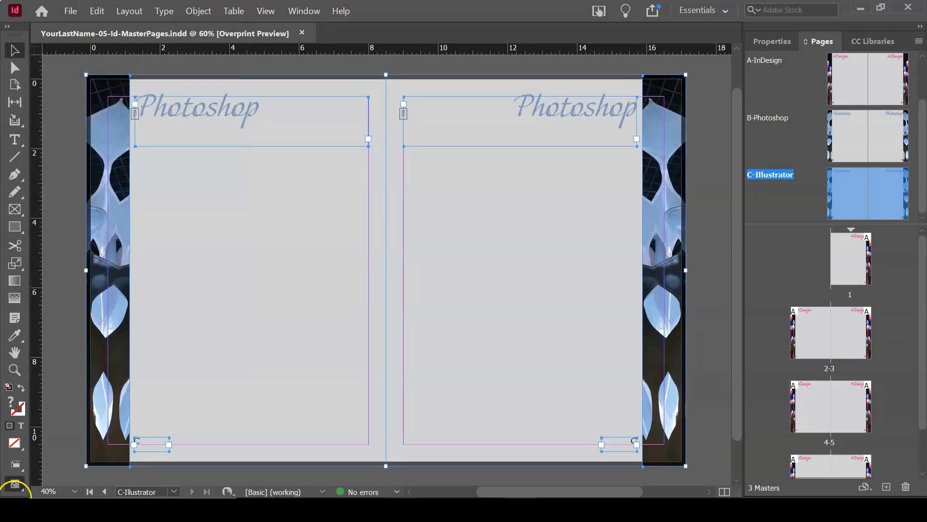
{"action": "left_click", "coordinate": [337, 231]}
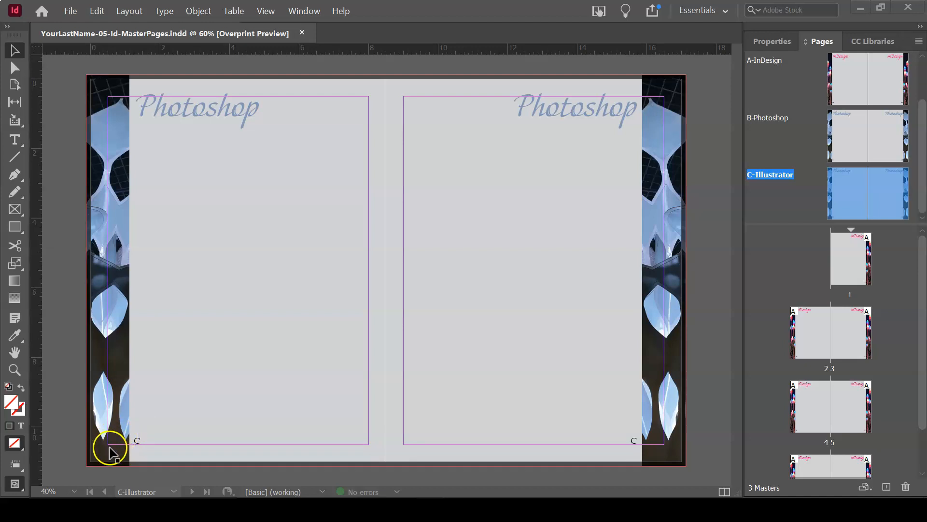
- Replace the left side image on the C-Illustrator master by placing IMG_9179.JPG from the PhotoLibrary folder
{"action": "left_click", "coordinate": [15, 51]}
{"action": "left_click", "coordinate": [113, 213]}
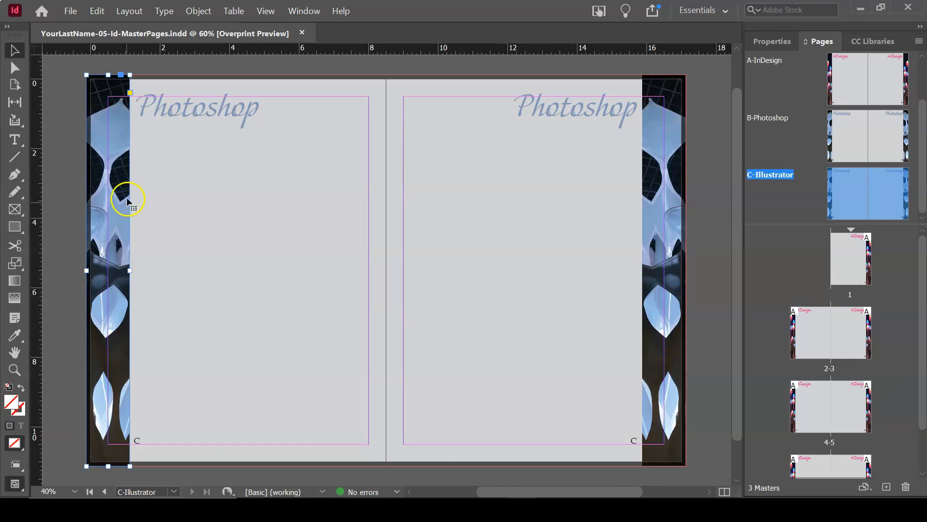
{"action": "left_click", "coordinate": [67, 12]}
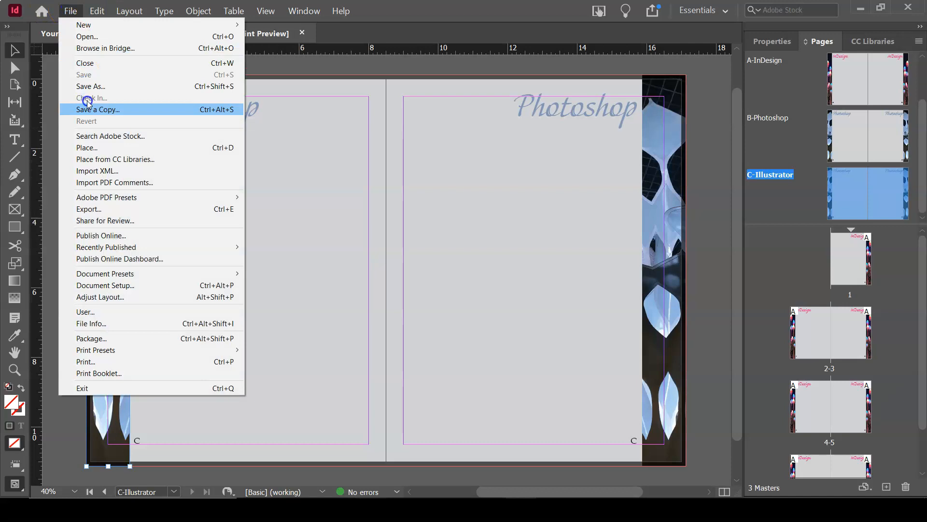
{"action": "left_click", "coordinate": [97, 150]}
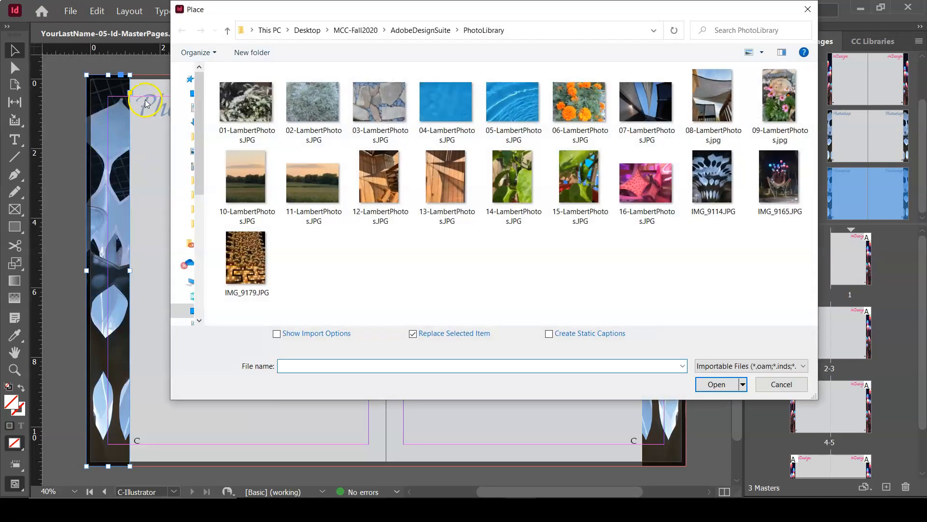
{"action": "left_click", "coordinate": [241, 262]}
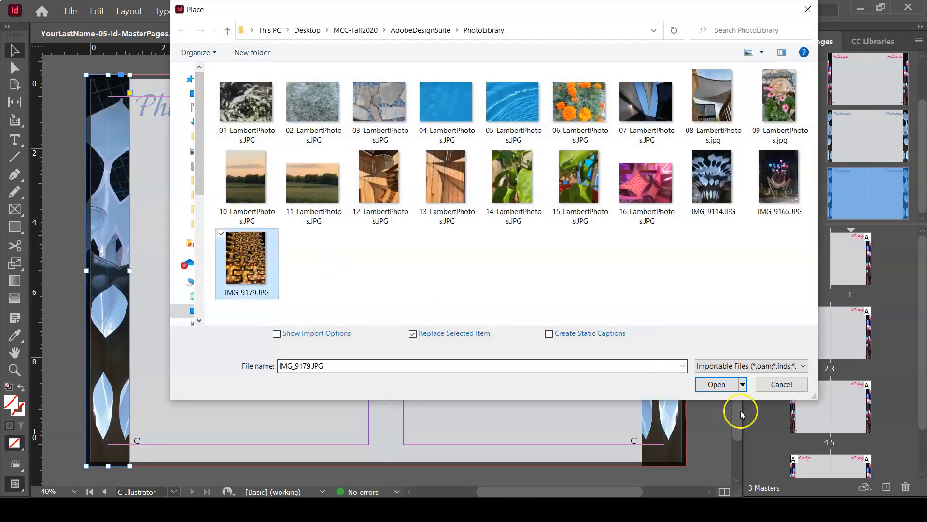
{"action": "left_click", "coordinate": [714, 385]}
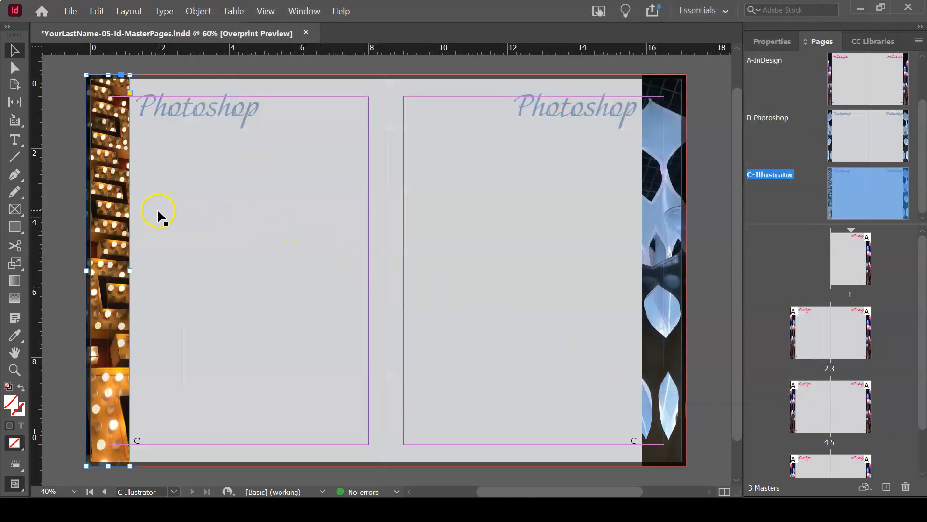
- Delete the blue side image from the right page of the C-Illustrator master
{"action": "key", "text": "ctrl+d"}
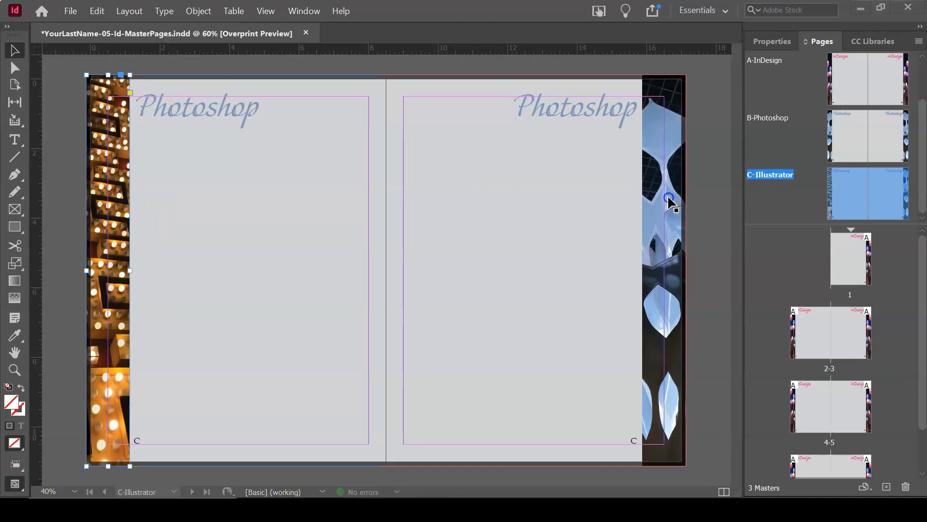
{"action": "left_click", "coordinate": [669, 201]}
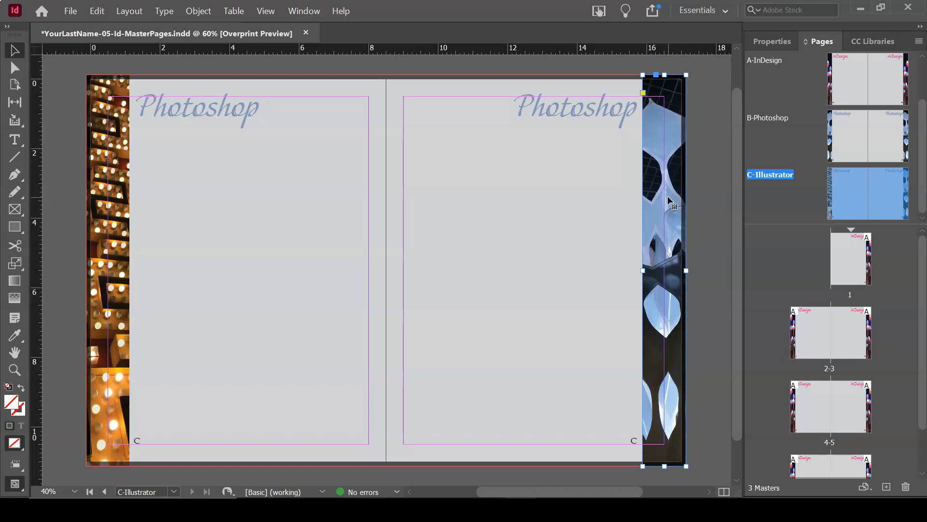
{"action": "key", "text": "Delete"}
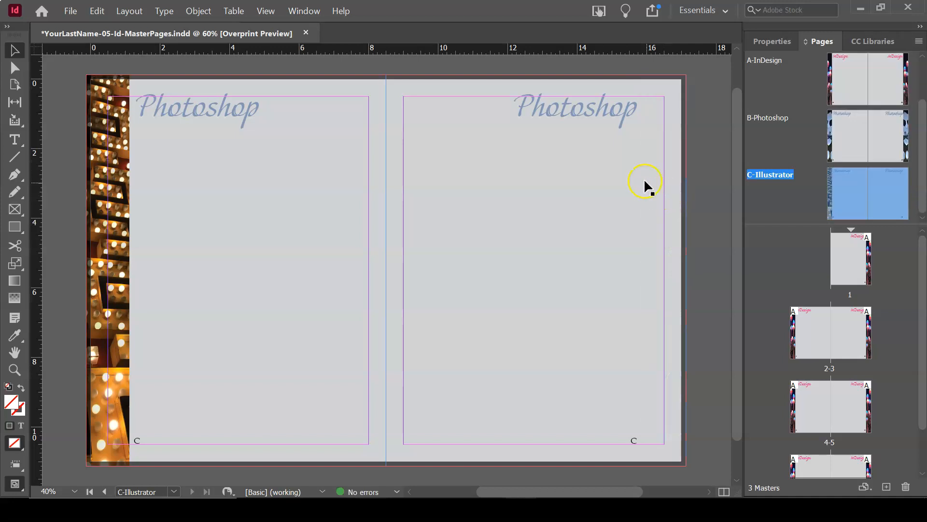
- Copy the left page's new side image and paste a duplicate onto the C-Illustrator spread
{"action": "left_click", "coordinate": [99, 125]}
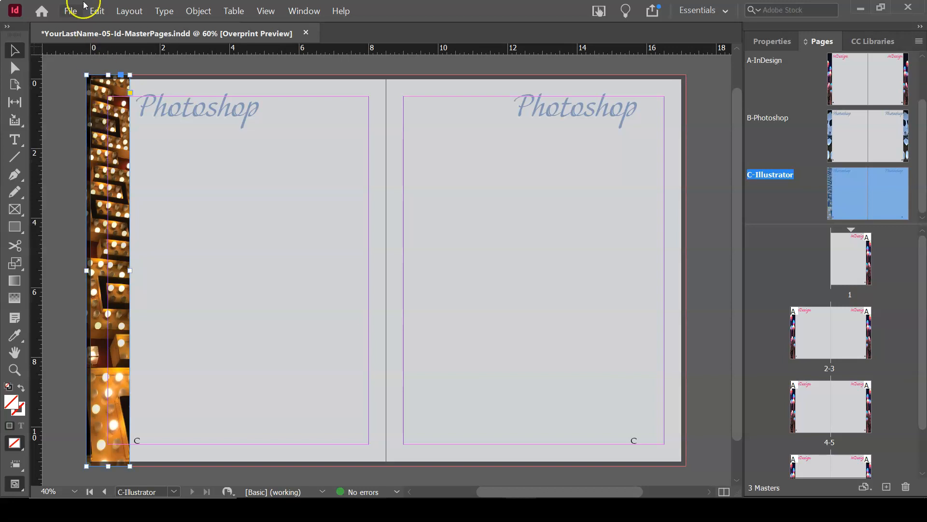
{"action": "left_click", "coordinate": [94, 11]}
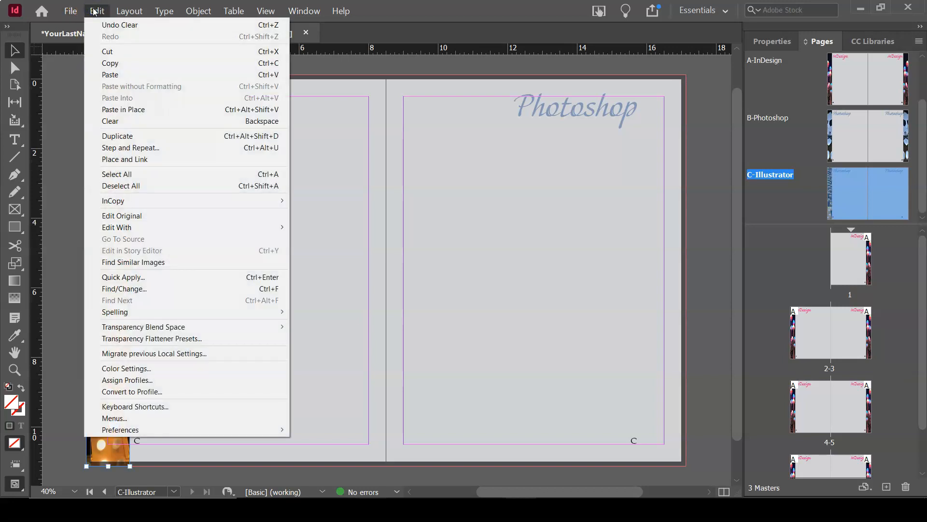
{"action": "left_click", "coordinate": [110, 63]}
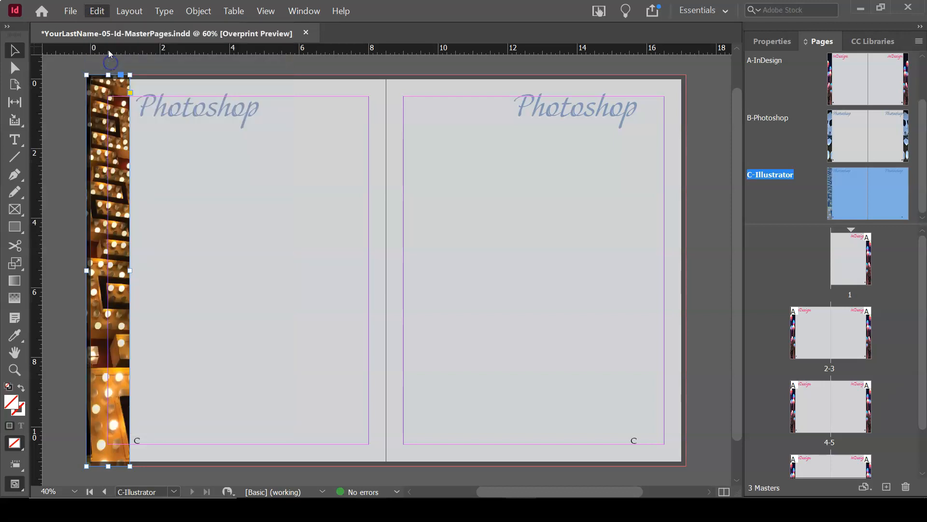
{"action": "left_click", "coordinate": [95, 12]}
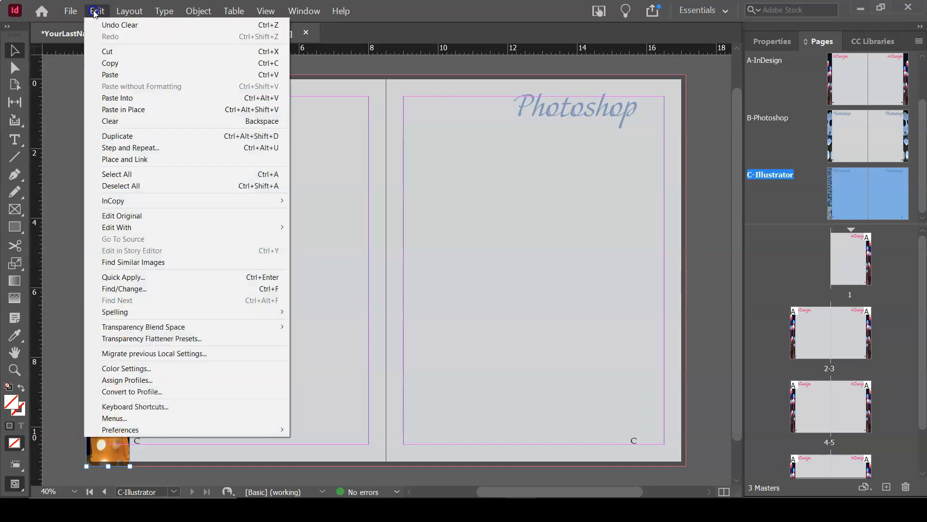
{"action": "left_click", "coordinate": [110, 75]}
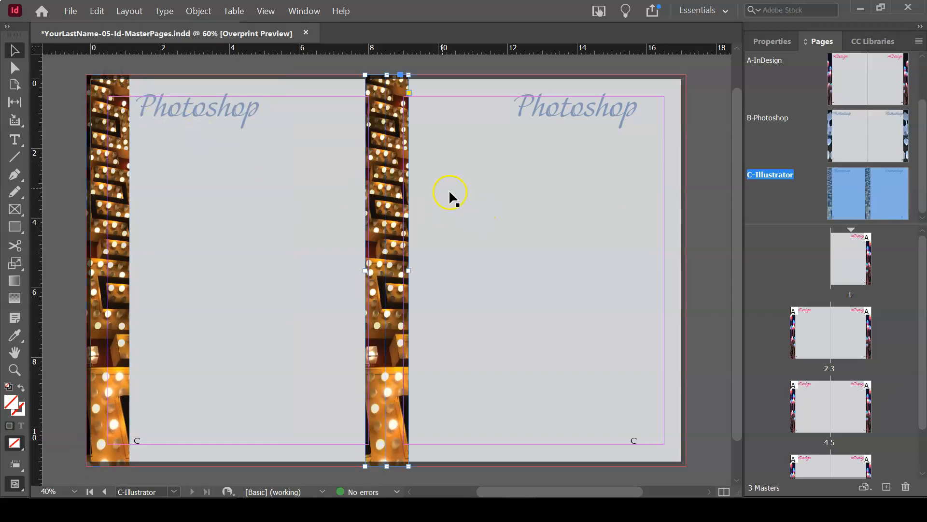
- Move the pasted side image to the right page's outer bleed edge at X 16.5 in, Y 5.5 in, and flip it horizontally
{"action": "left_click_drag", "start_coordinate": [388, 194], "coordinate": [661, 192]}
{"action": "left_click_drag", "start_coordinate": [668, 192], "coordinate": [667, 192]}
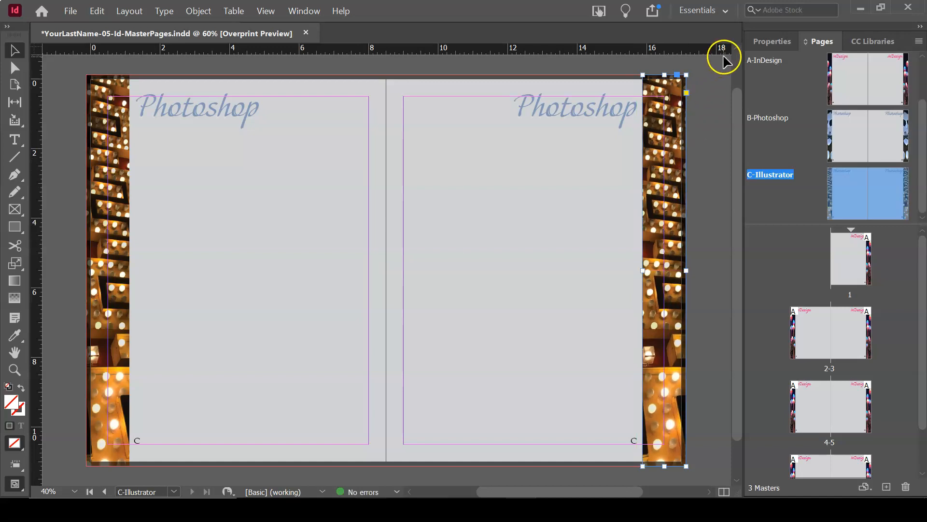
{"action": "left_click", "coordinate": [768, 44]}
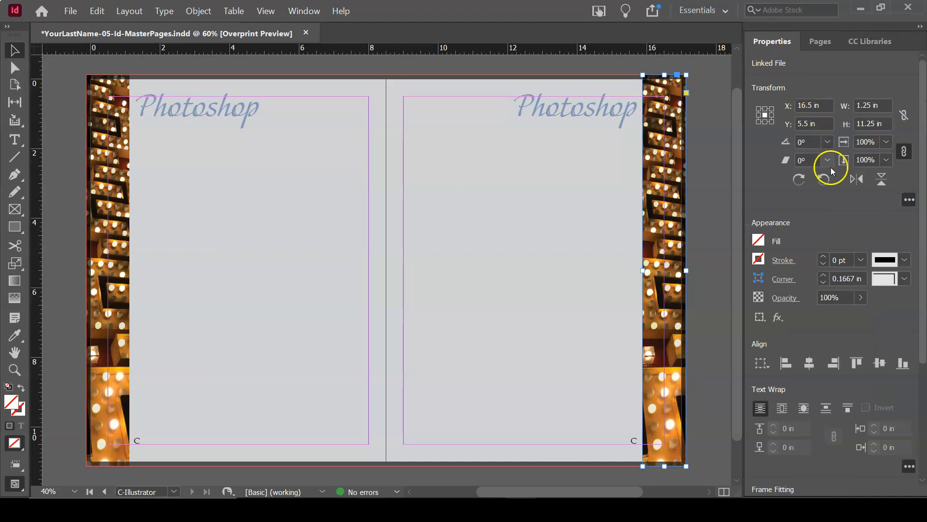
{"action": "left_click", "coordinate": [856, 180]}
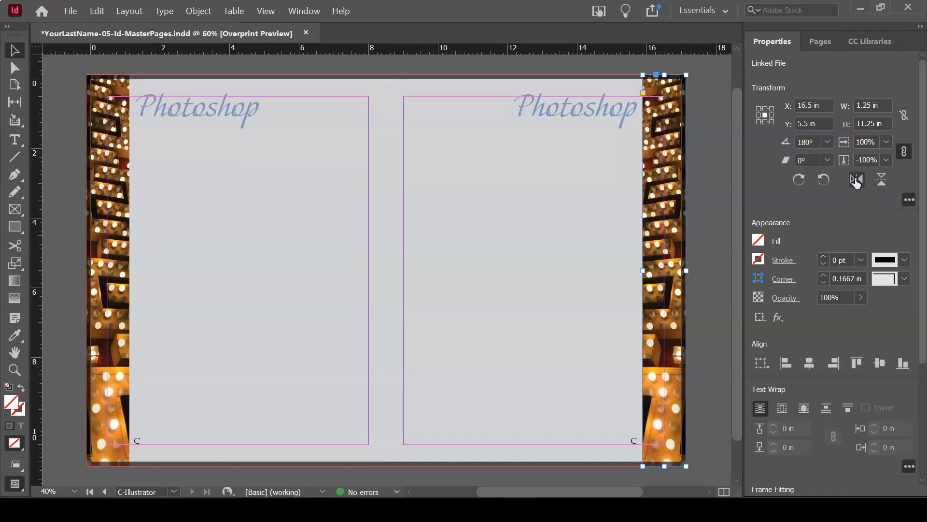
- Deselect the flipped side image and save the master pages document
{"action": "left_click", "coordinate": [706, 160]}
{"action": "left_click", "coordinate": [70, 7]}
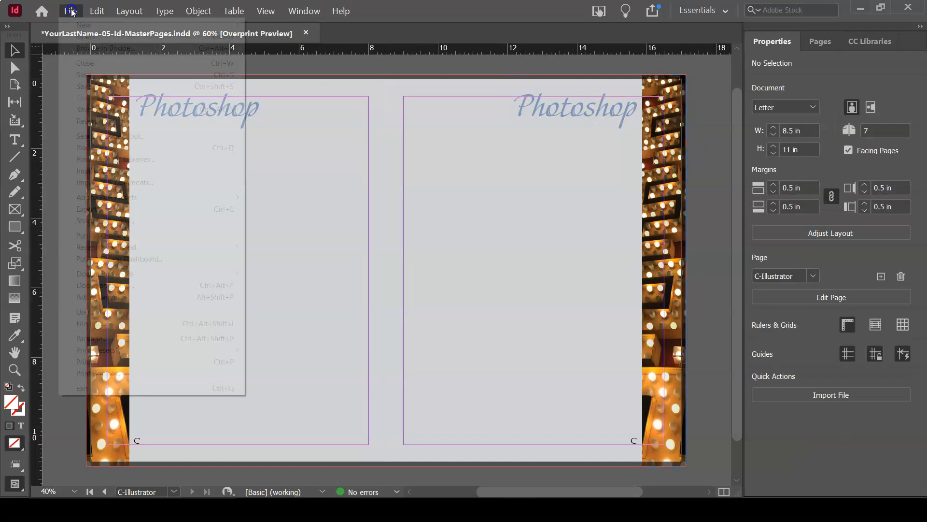
{"action": "left_click", "coordinate": [91, 75]}
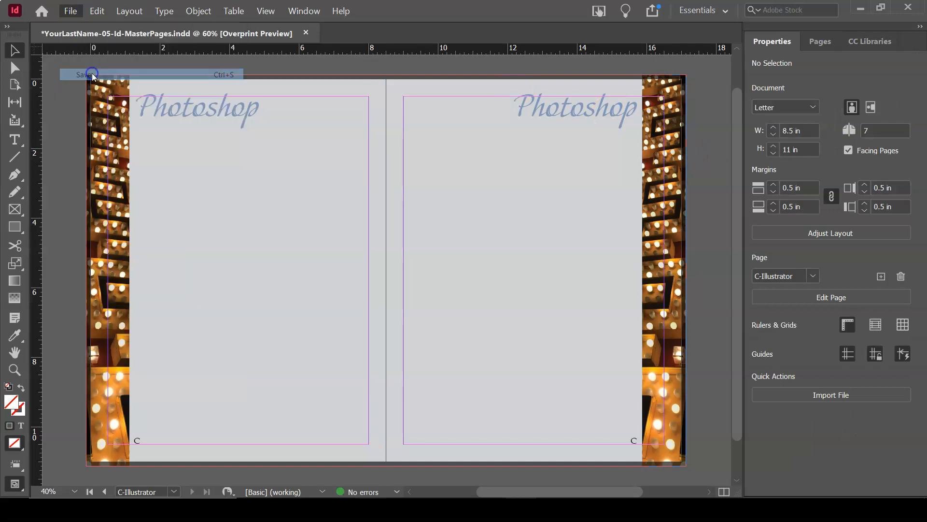
{"action": "left_click", "coordinate": [76, 80]}
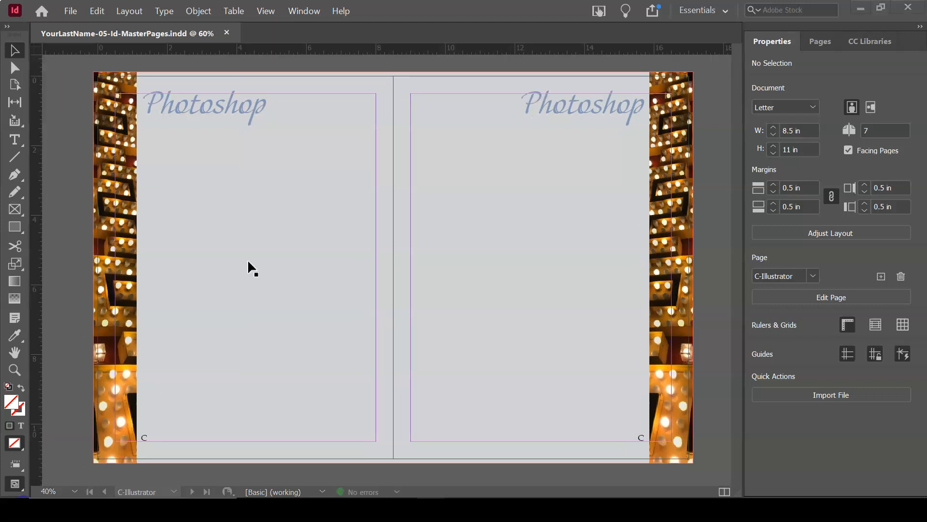
- Replace the left page's Photoshop heading text with "Illustrator" on the C-Illustrator master
{"action": "left_click", "coordinate": [189, 100]}
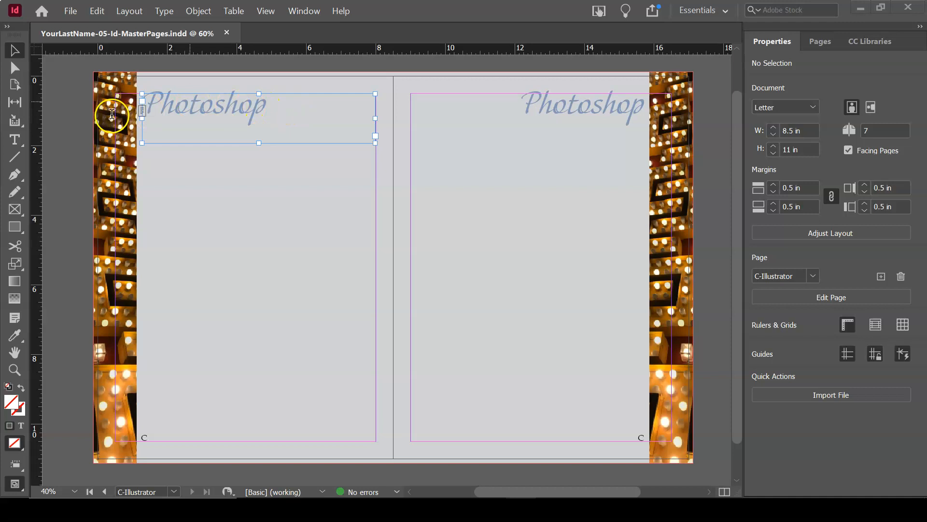
{"action": "double_click", "coordinate": [266, 110]}
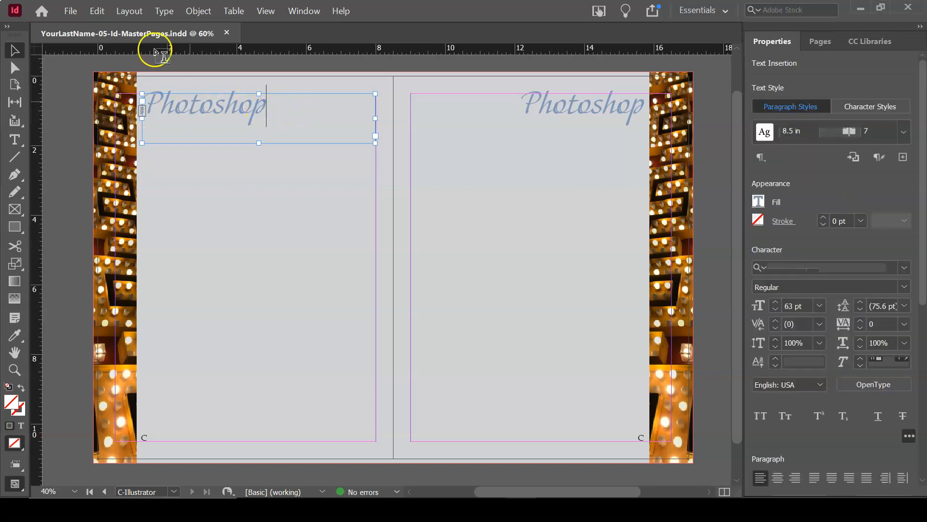
{"action": "left_click_drag", "start_coordinate": [268, 104], "coordinate": [106, 107]}
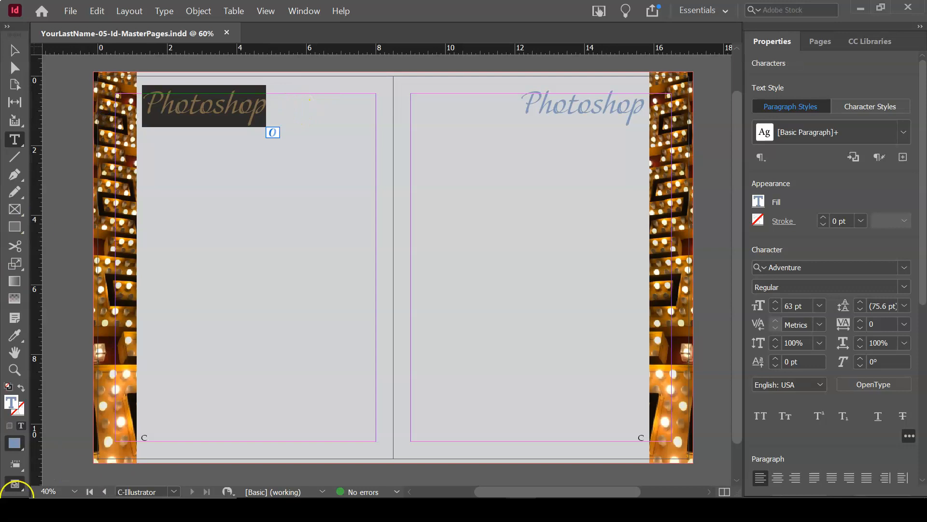
{"action": "left_click", "coordinate": [237, 109]}
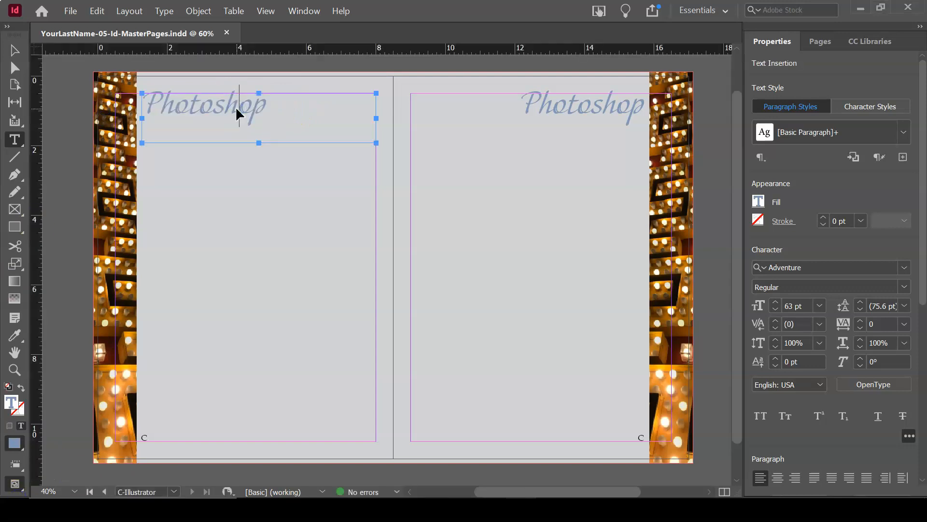
{"action": "double_click", "coordinate": [237, 109]}
{"action": "type", "text": "I"}
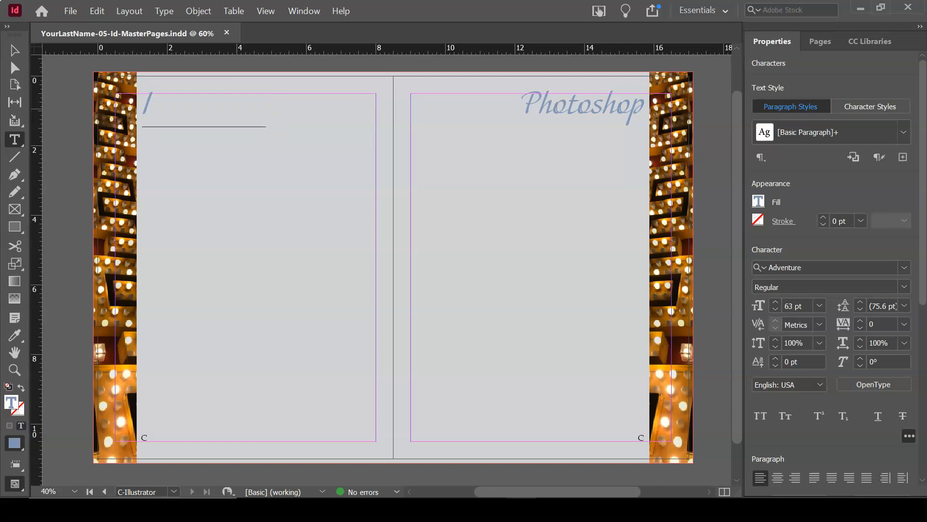
{"action": "type", "text": "llust"}
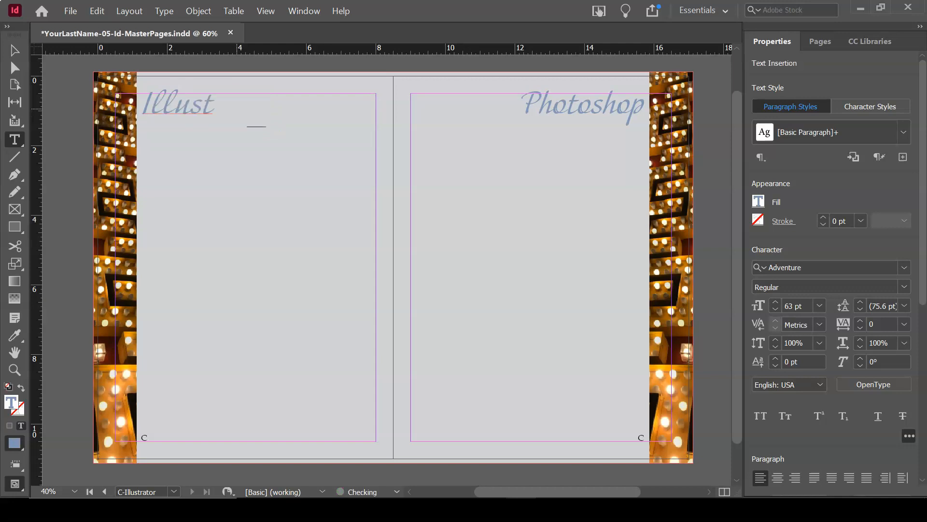
{"action": "type", "text": "rator"}
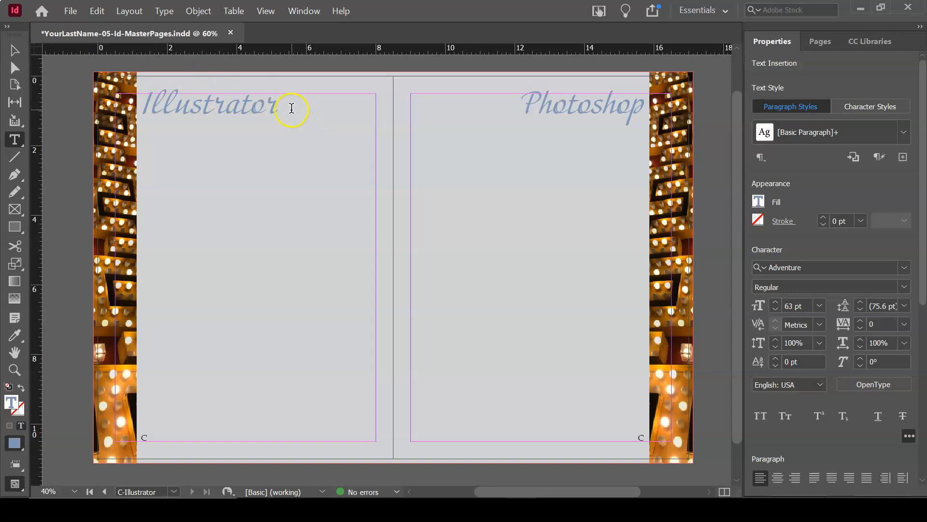
- Recolor the left page's Illustrator heading text to a dark golden brown that matches the side image
{"action": "double_click", "coordinate": [146, 112]}
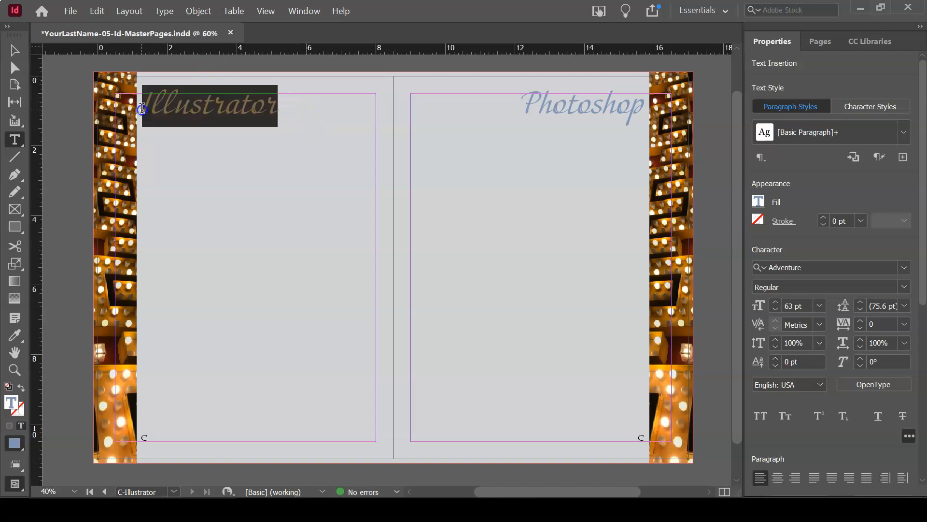
{"action": "left_click", "coordinate": [758, 202]}
{"action": "left_click", "coordinate": [758, 201]}
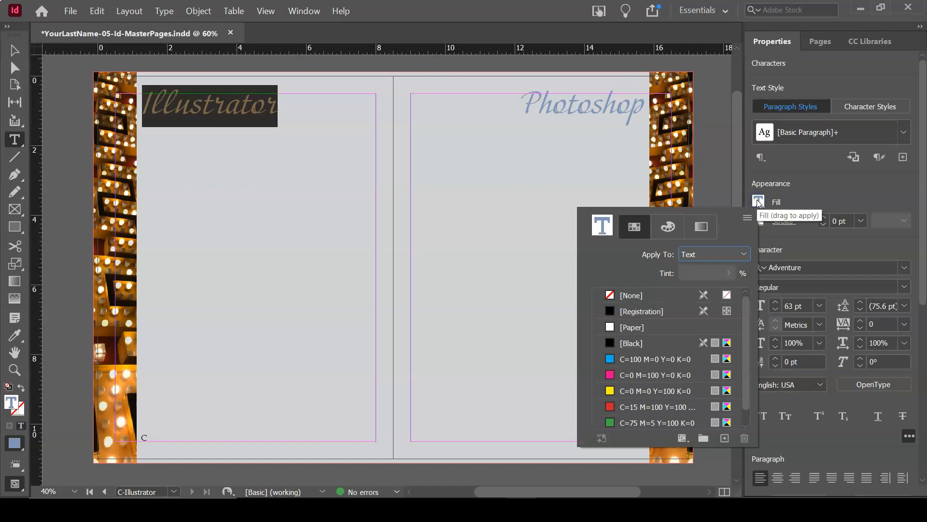
{"action": "left_click", "coordinate": [663, 230]}
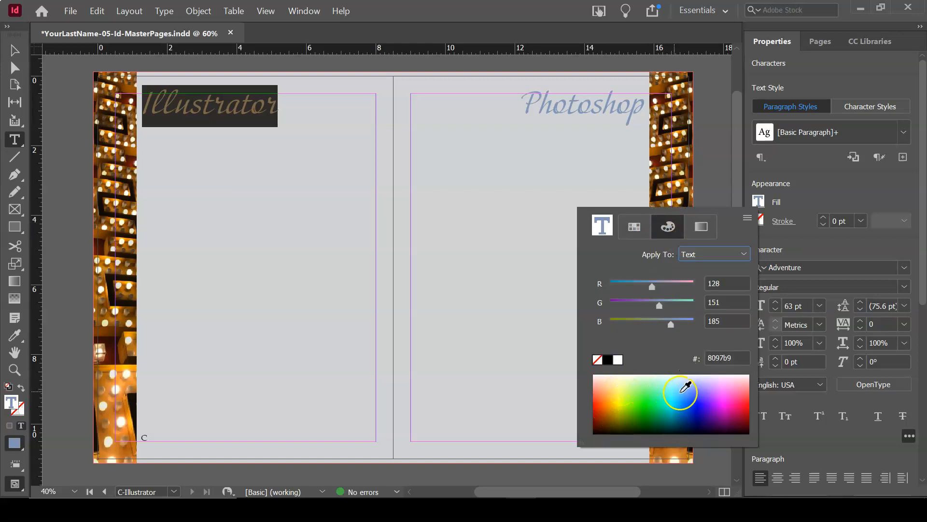
{"action": "left_click", "coordinate": [613, 394]}
{"action": "left_click_drag", "start_coordinate": [612, 395], "coordinate": [611, 402]}
{"action": "left_click", "coordinate": [603, 226]}
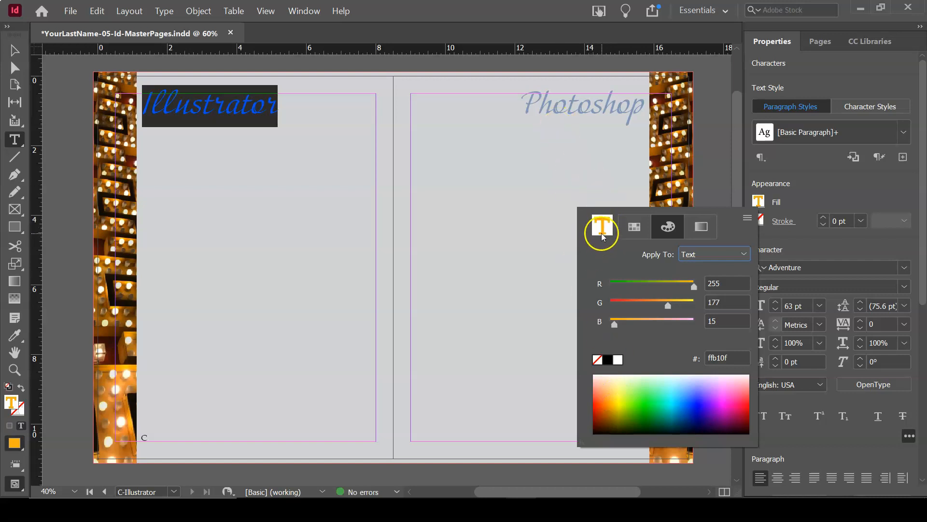
{"action": "left_click", "coordinate": [279, 102]}
{"action": "left_click", "coordinate": [278, 103]}
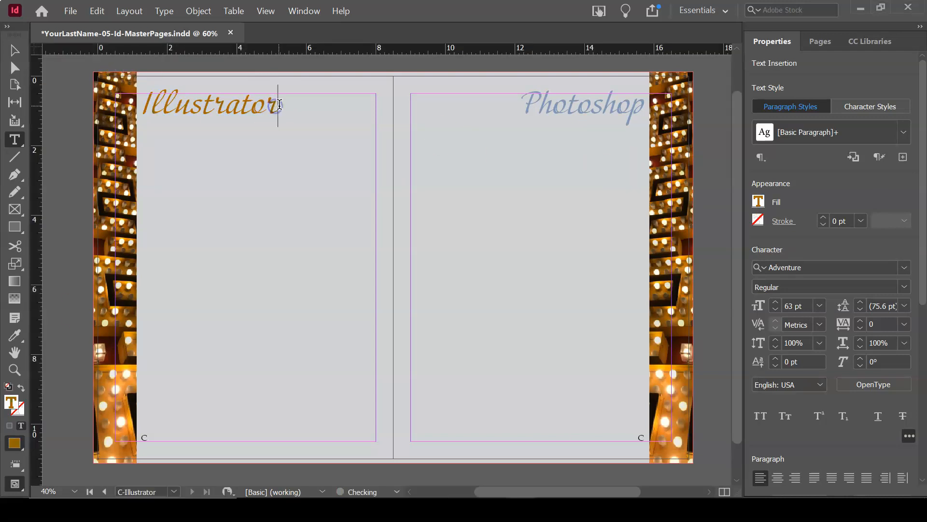
- Replace the right page's Photoshop heading with a copy of the left page's Illustrator heading and right-align it
{"action": "left_click_drag", "start_coordinate": [279, 104], "coordinate": [139, 106]}
{"action": "key", "text": "ctrl+c"}
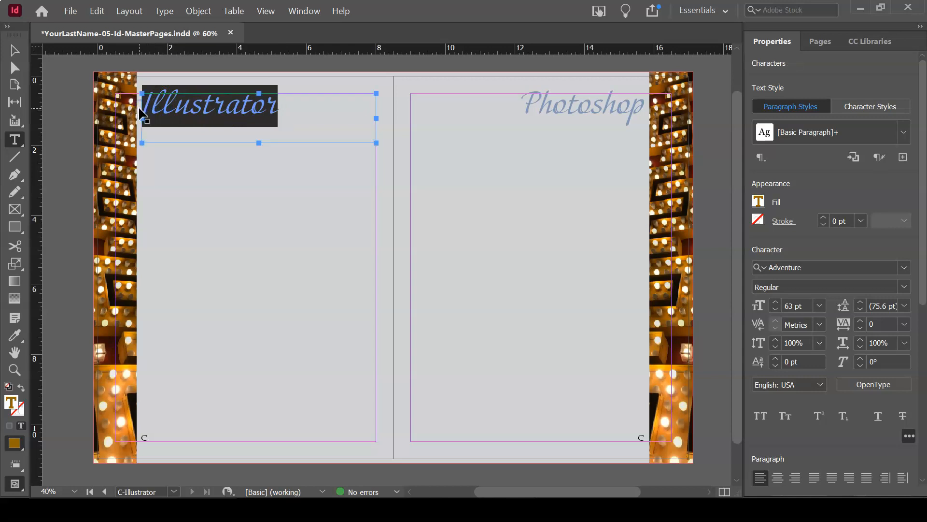
{"action": "left_click", "coordinate": [96, 11]}
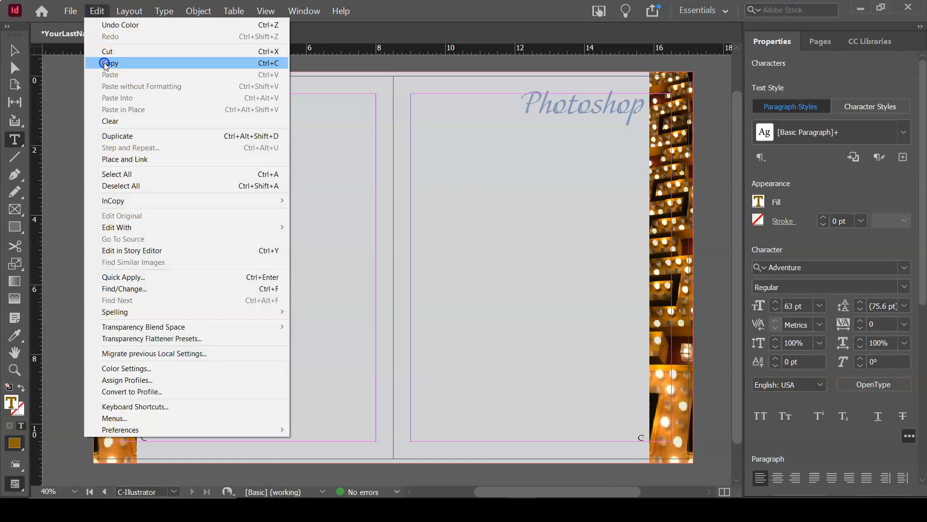
{"action": "left_click", "coordinate": [109, 64]}
{"action": "left_click_drag", "start_coordinate": [520, 108], "coordinate": [650, 119]}
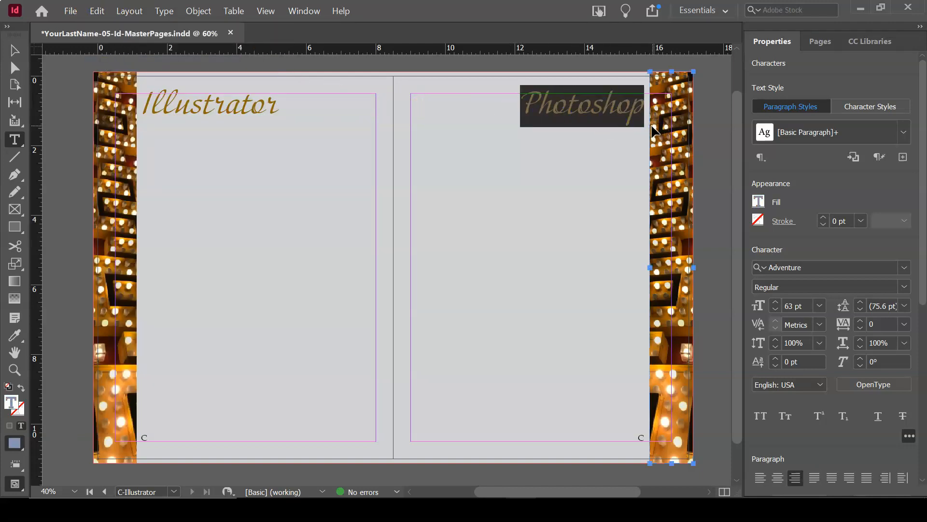
{"action": "left_click", "coordinate": [97, 10]}
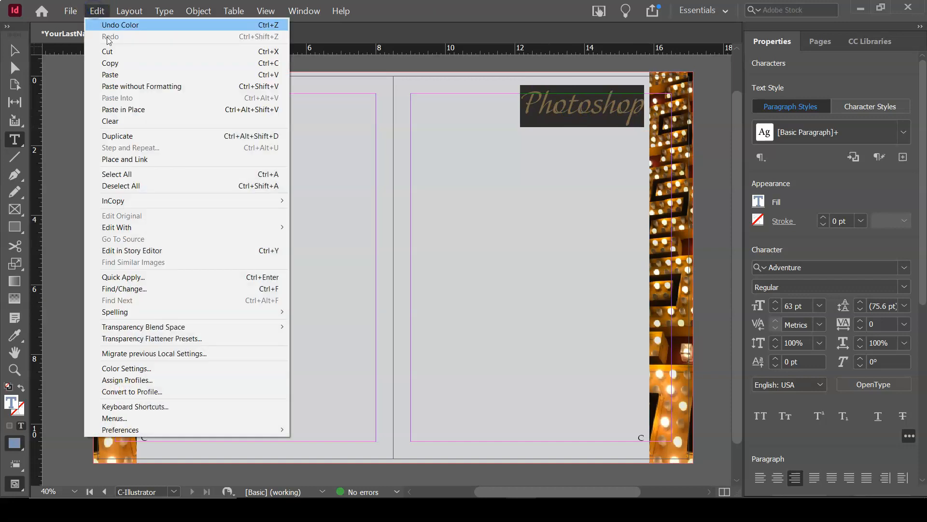
{"action": "left_click", "coordinate": [111, 74]}
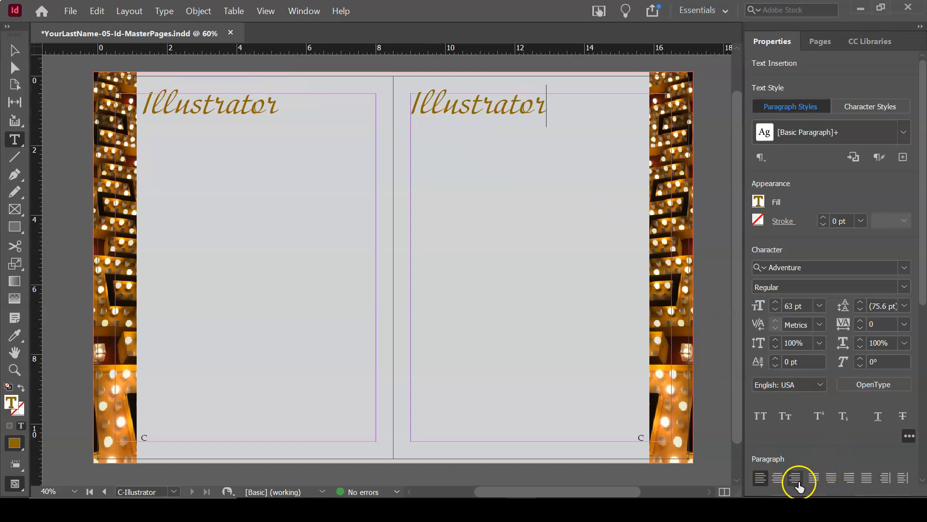
{"action": "left_click", "coordinate": [795, 479]}
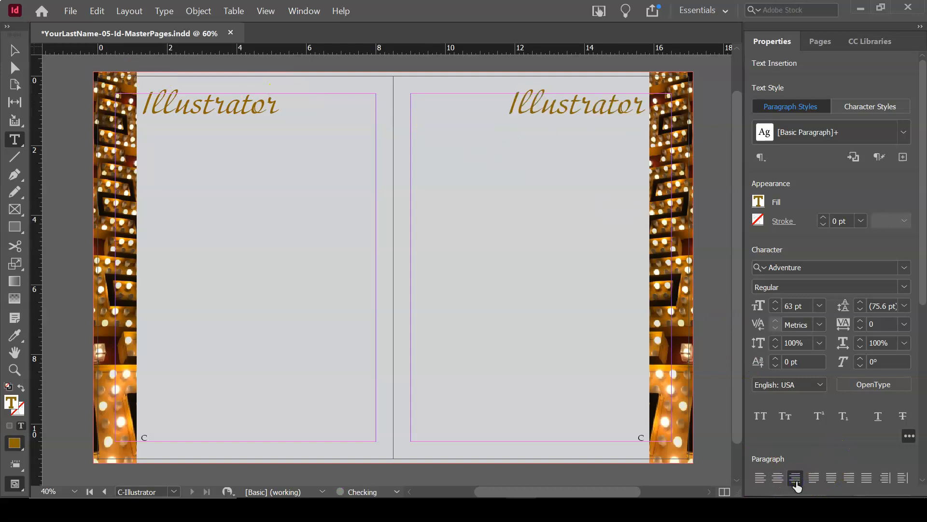
- Deselect the heading text and save the document with the finished C-Illustrator master
{"action": "left_click", "coordinate": [14, 50]}
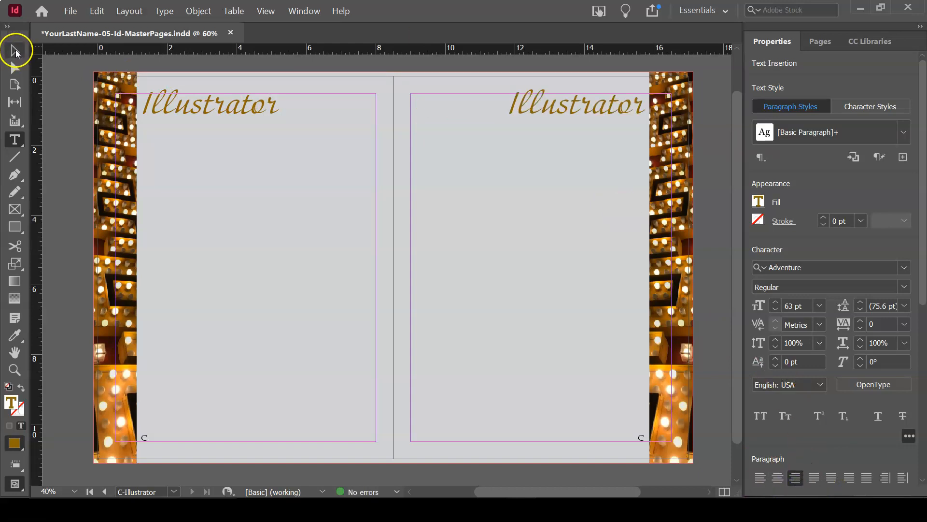
{"action": "left_click", "coordinate": [57, 61]}
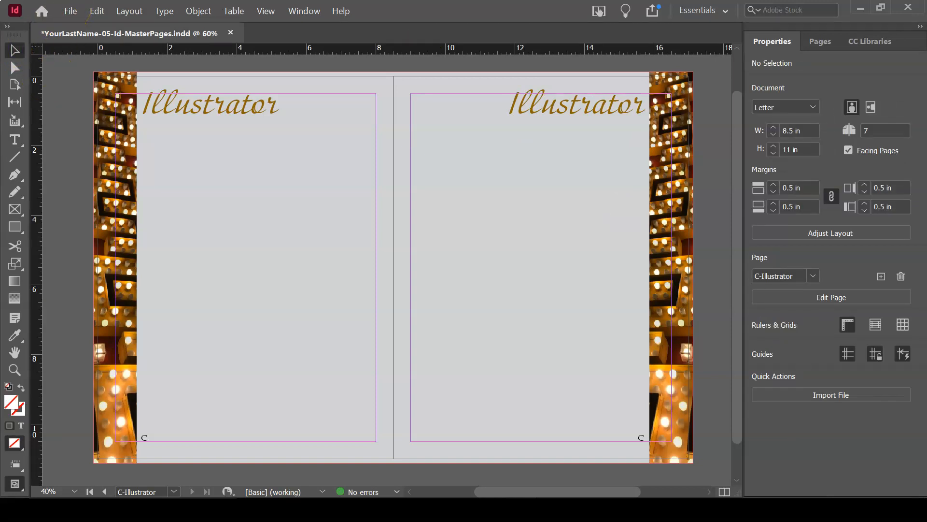
{"action": "left_click", "coordinate": [70, 10]}
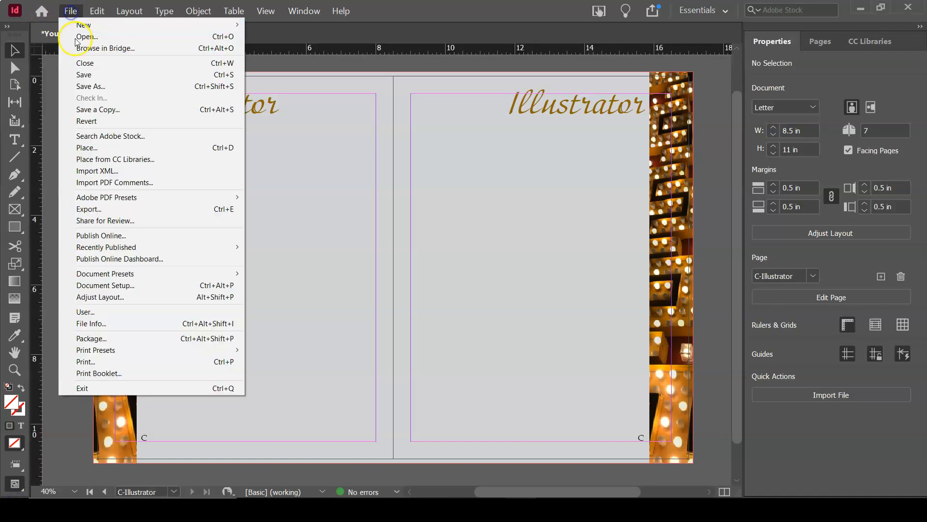
{"action": "left_click", "coordinate": [83, 78]}
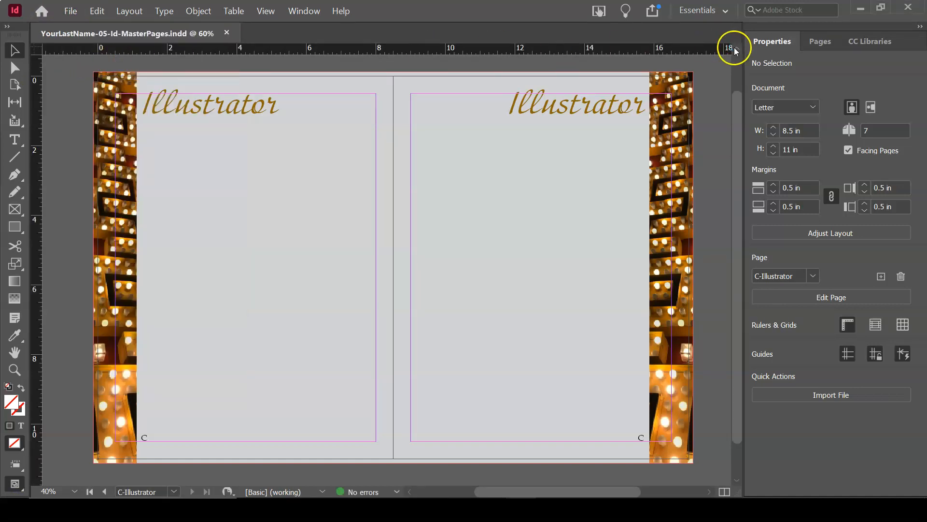
- Apply the B-Photoshop master's left page to document page 4 and its right page to page 5
{"action": "left_click", "coordinate": [821, 42]}
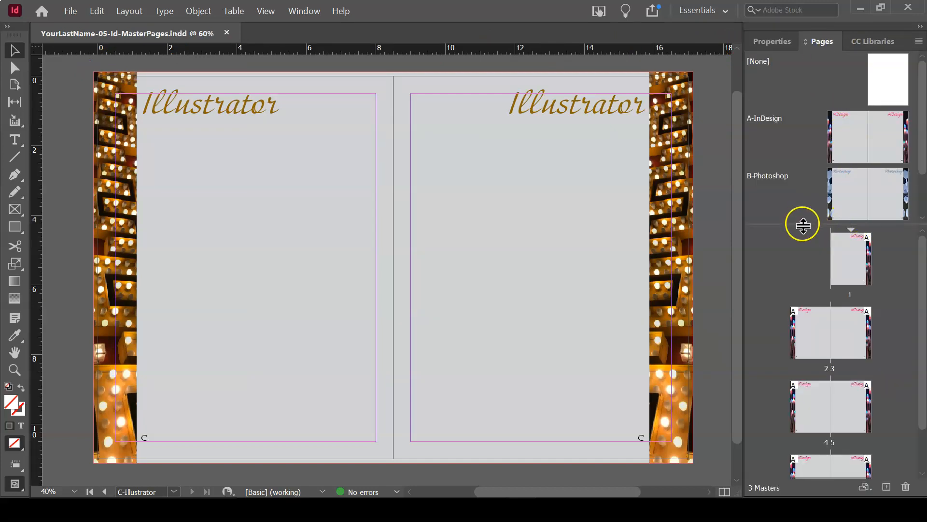
{"action": "left_click_drag", "start_coordinate": [801, 250], "coordinate": [806, 305]}
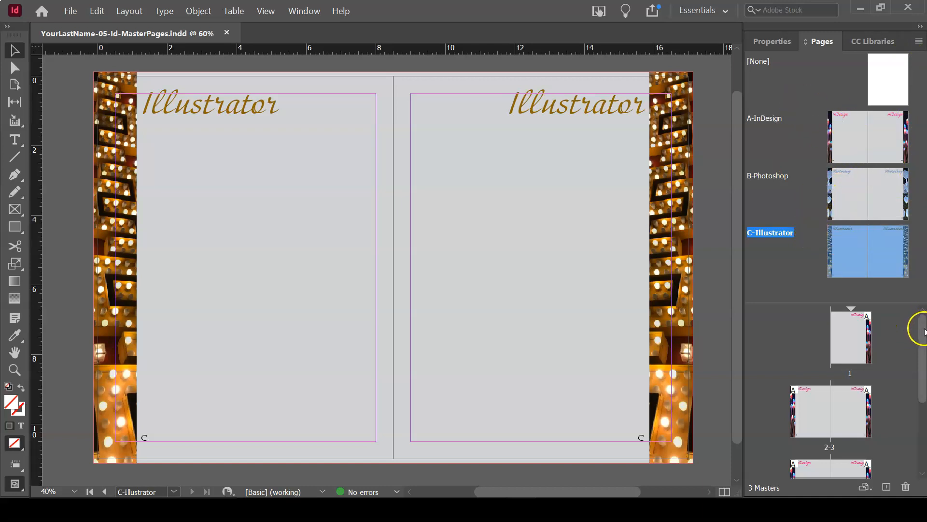
{"action": "left_click_drag", "start_coordinate": [923, 348], "coordinate": [923, 376]}
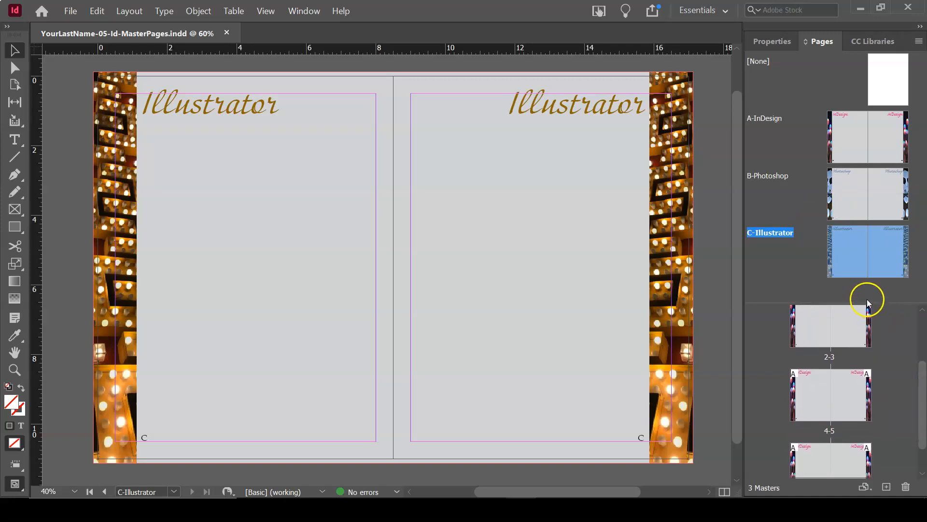
{"action": "left_click_drag", "start_coordinate": [870, 304], "coordinate": [870, 241]}
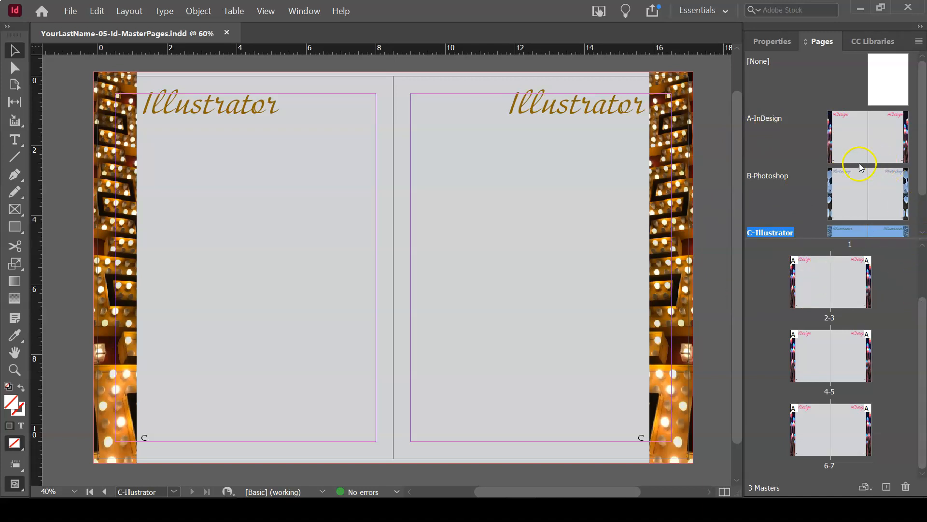
{"action": "left_click_drag", "start_coordinate": [923, 128], "coordinate": [923, 156]}
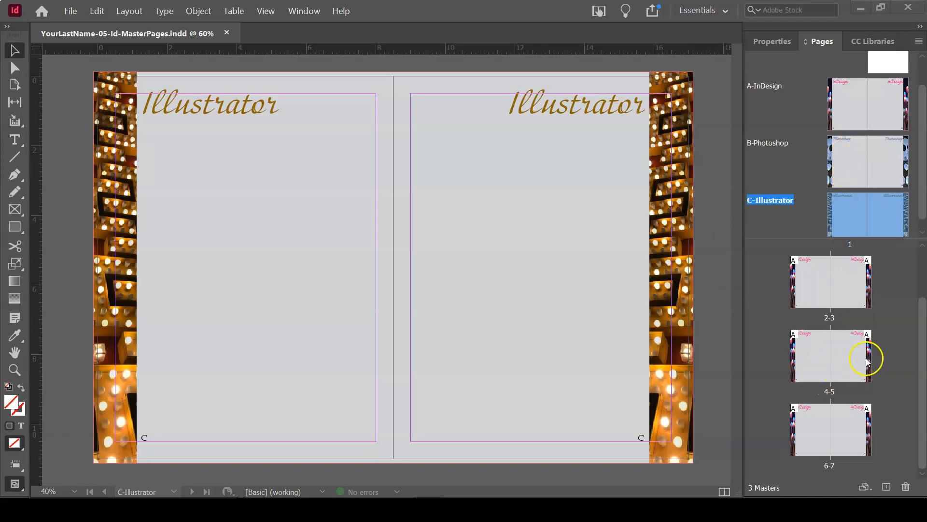
{"action": "left_click", "coordinate": [840, 157]}
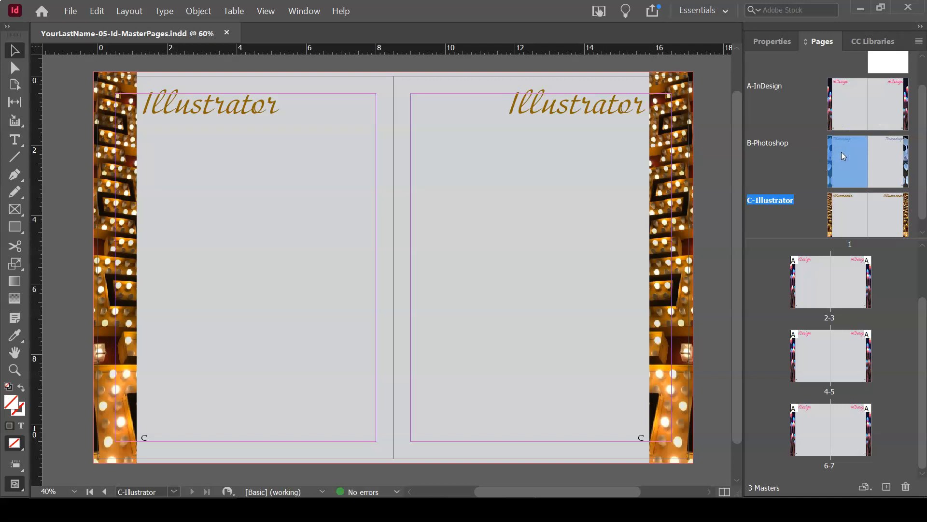
{"action": "left_click_drag", "start_coordinate": [842, 152], "coordinate": [807, 351]}
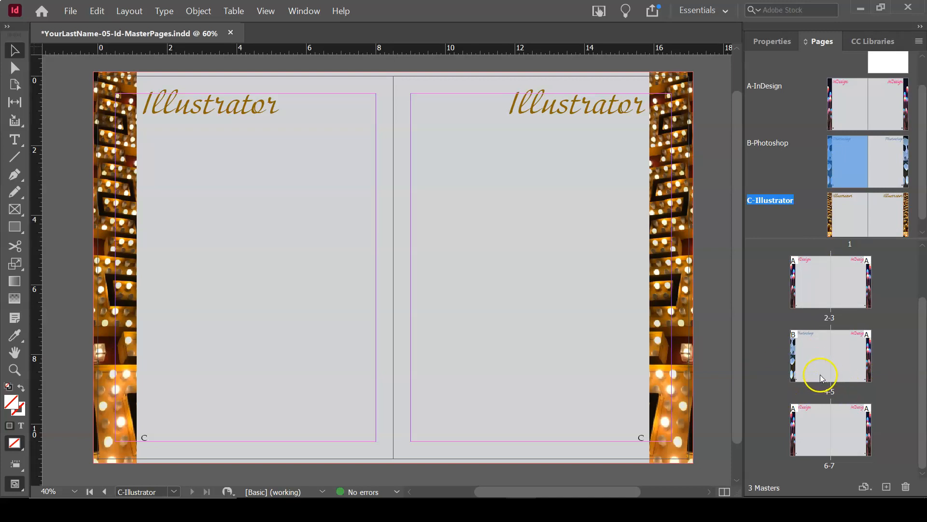
{"action": "left_click_drag", "start_coordinate": [889, 159], "coordinate": [854, 353]}
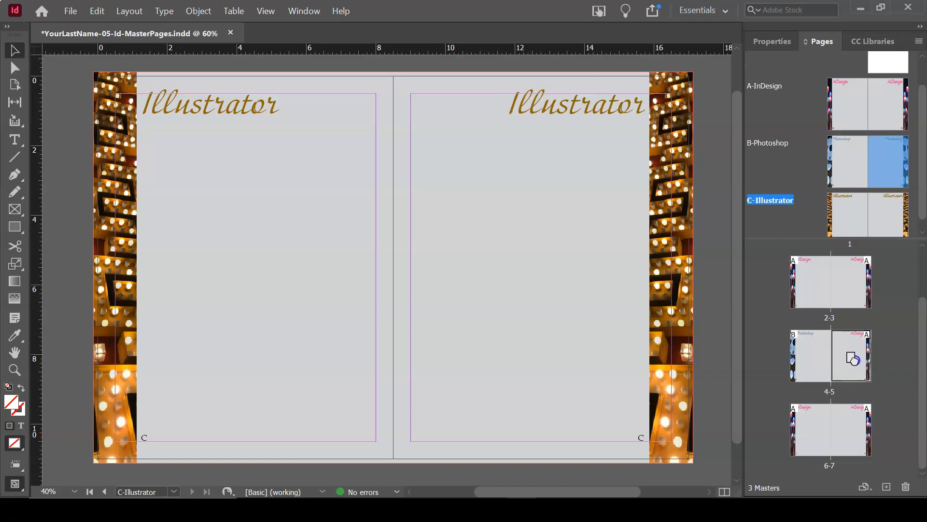
{"action": "left_click_drag", "start_coordinate": [853, 355], "coordinate": [856, 361]}
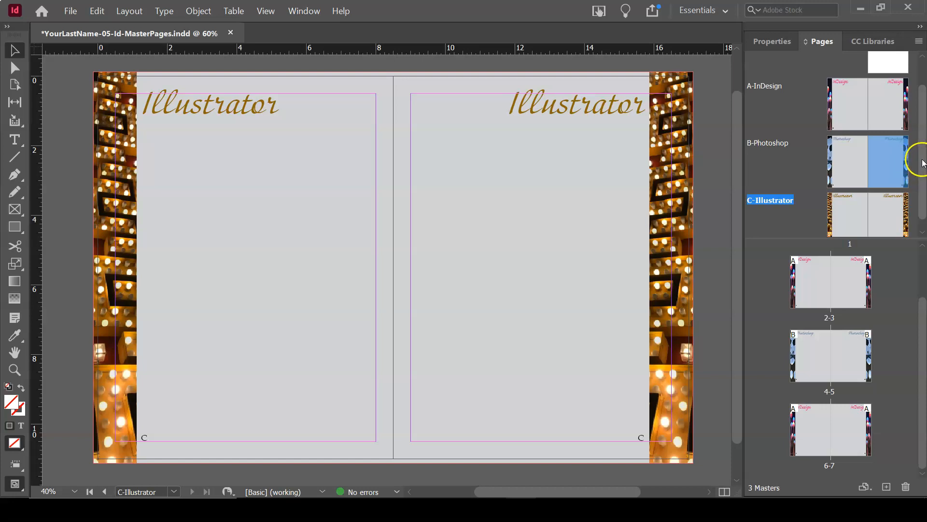
{"action": "scroll", "coordinate": [922, 185], "scroll_direction": "down", "scroll_amount": 1}
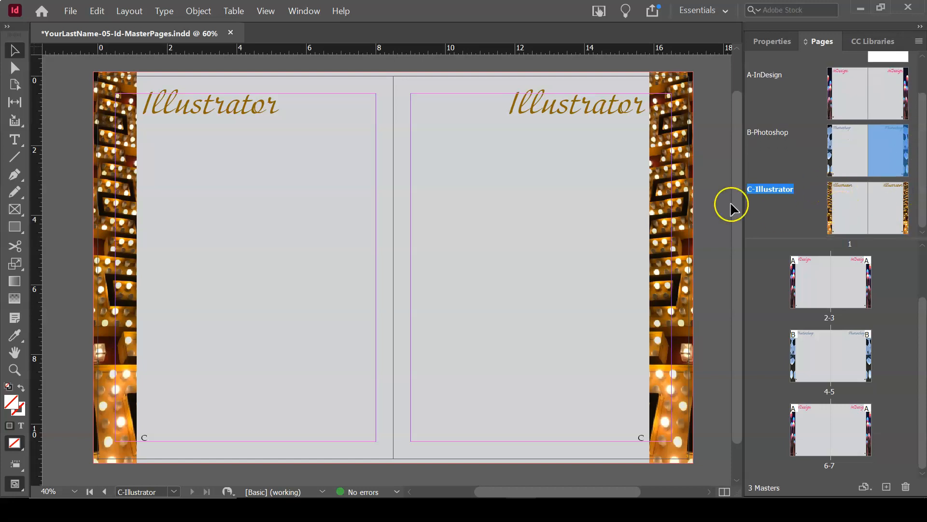
- Apply the C-Illustrator master's left page to document page 6 and its right page to page 7
{"action": "left_click_drag", "start_coordinate": [837, 202], "coordinate": [815, 433]}
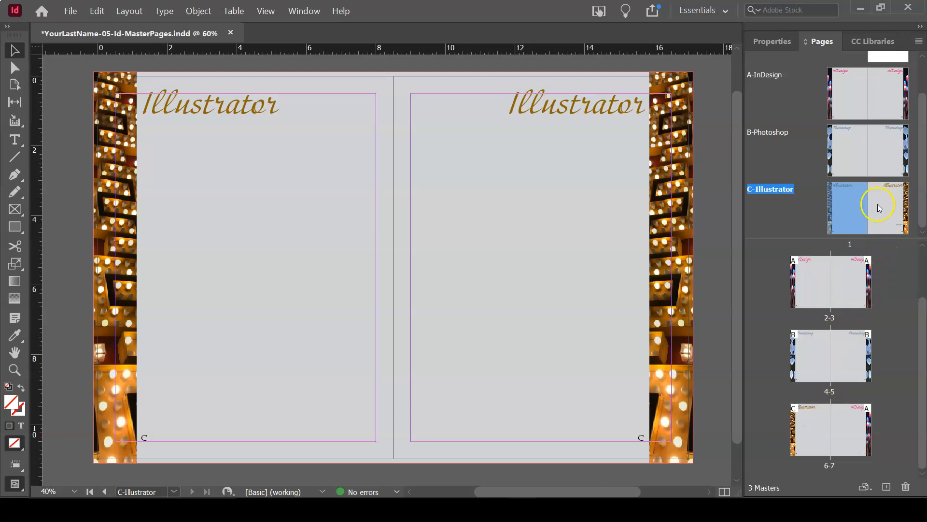
{"action": "left_click_drag", "start_coordinate": [889, 201], "coordinate": [851, 426]}
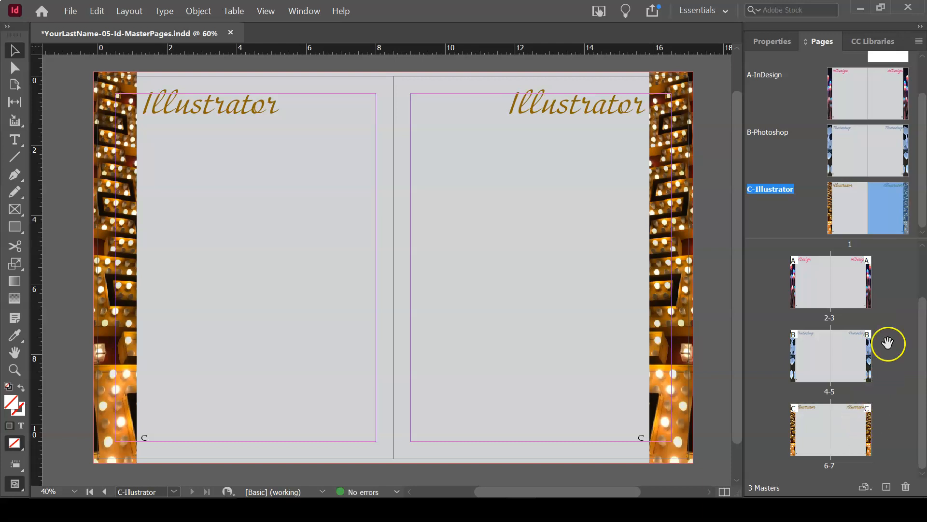
- Examine document pages 1 to 7 for the applied master headings, side images and page numbers
{"action": "double_click", "coordinate": [810, 285]}
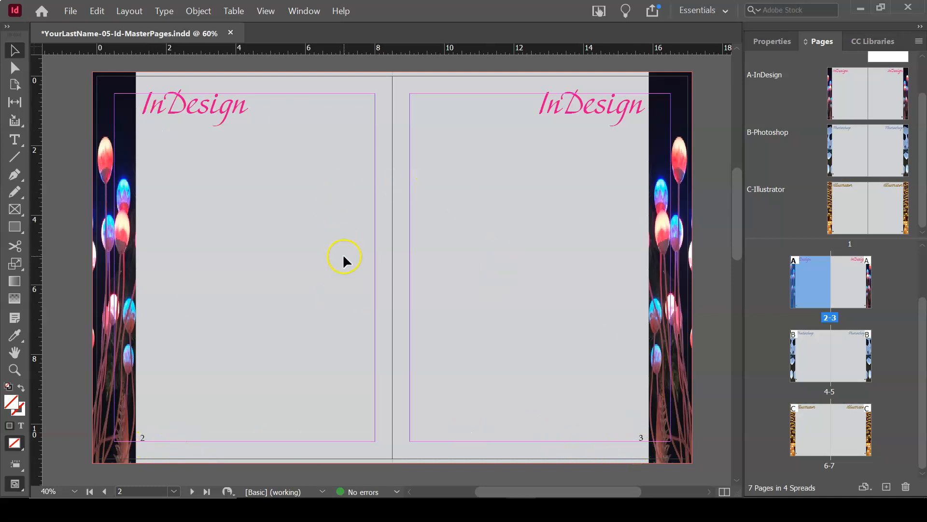
{"action": "scroll", "coordinate": [125, 318], "scroll_direction": "down", "scroll_amount": 7}
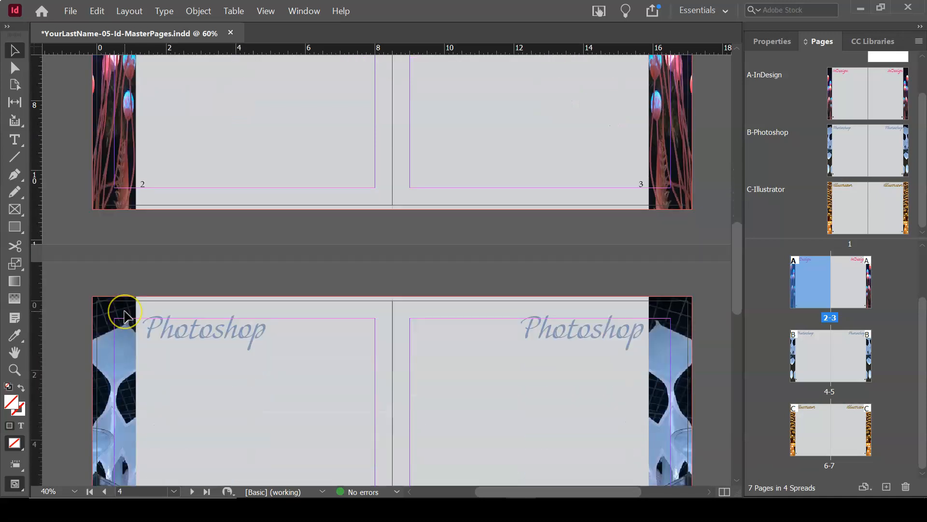
{"action": "scroll", "coordinate": [125, 316], "scroll_direction": "down", "scroll_amount": 6}
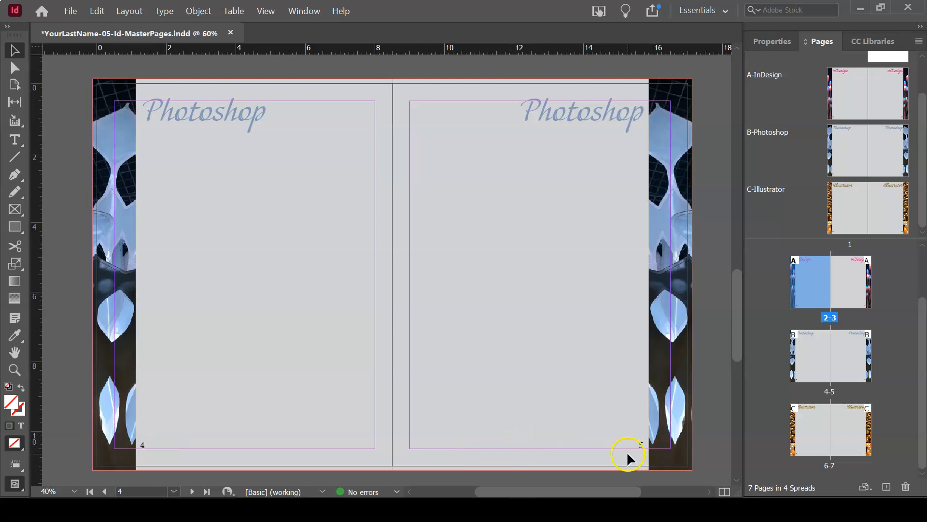
{"action": "scroll", "coordinate": [405, 422], "scroll_direction": "down", "scroll_amount": 6}
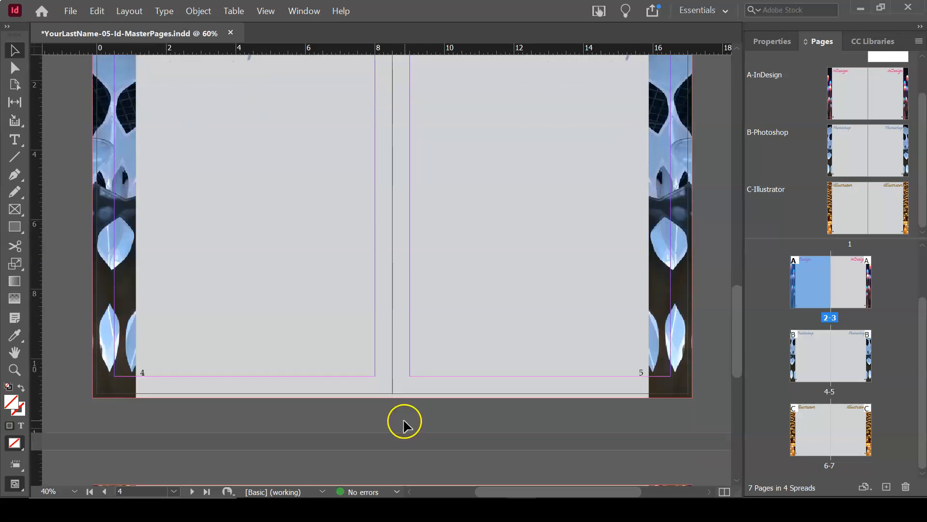
{"action": "scroll", "coordinate": [404, 421], "scroll_direction": "down", "scroll_amount": 8}
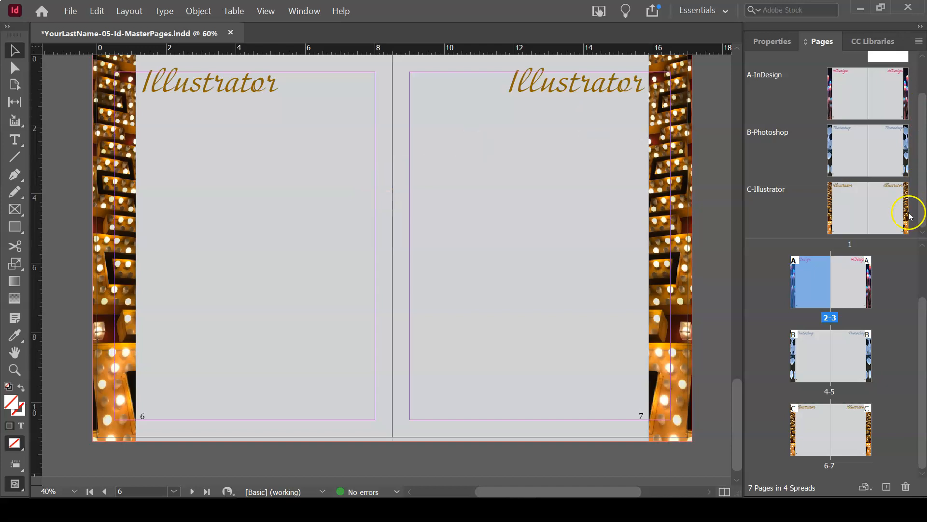
{"action": "scroll", "coordinate": [630, 331], "scroll_direction": "up", "scroll_amount": 13}
{"action": "scroll", "coordinate": [621, 312], "scroll_direction": "up", "scroll_amount": 20}
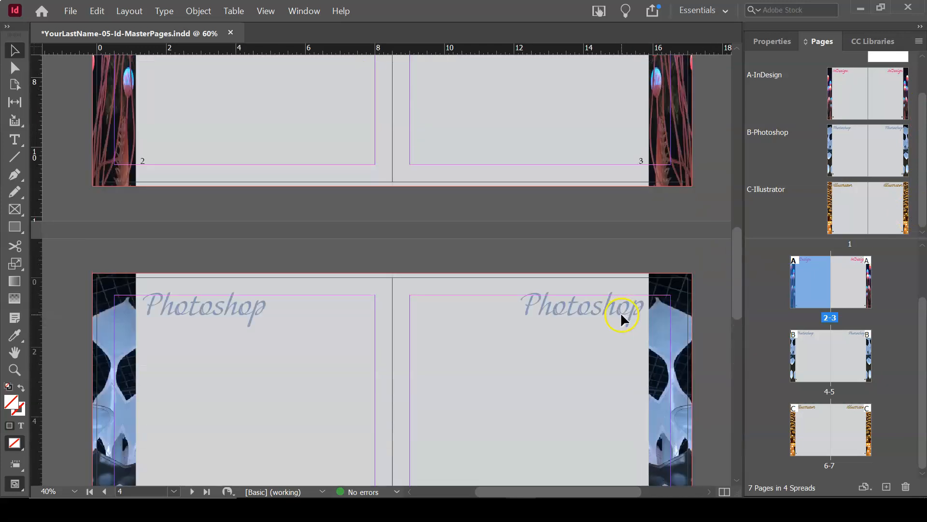
{"action": "scroll", "coordinate": [608, 299], "scroll_direction": "up", "scroll_amount": 3}
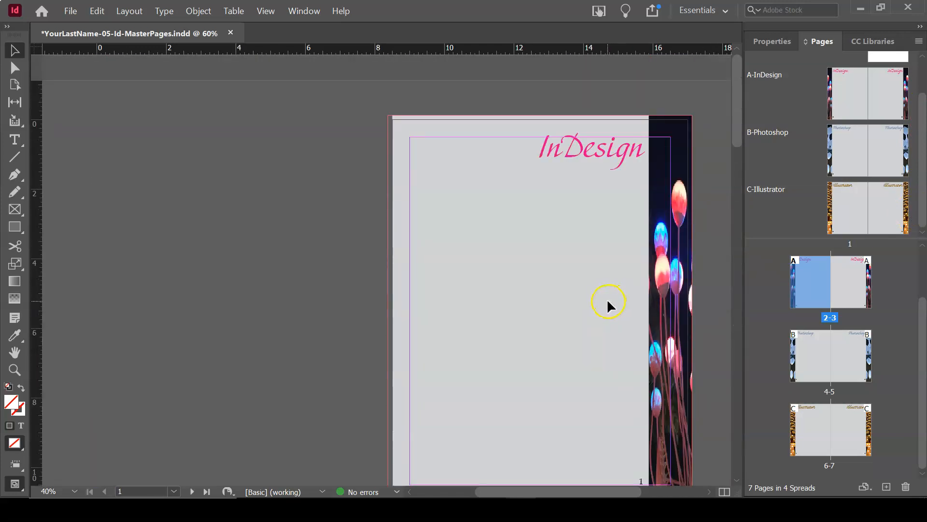
{"action": "scroll", "coordinate": [604, 290], "scroll_direction": "down", "scroll_amount": 1}
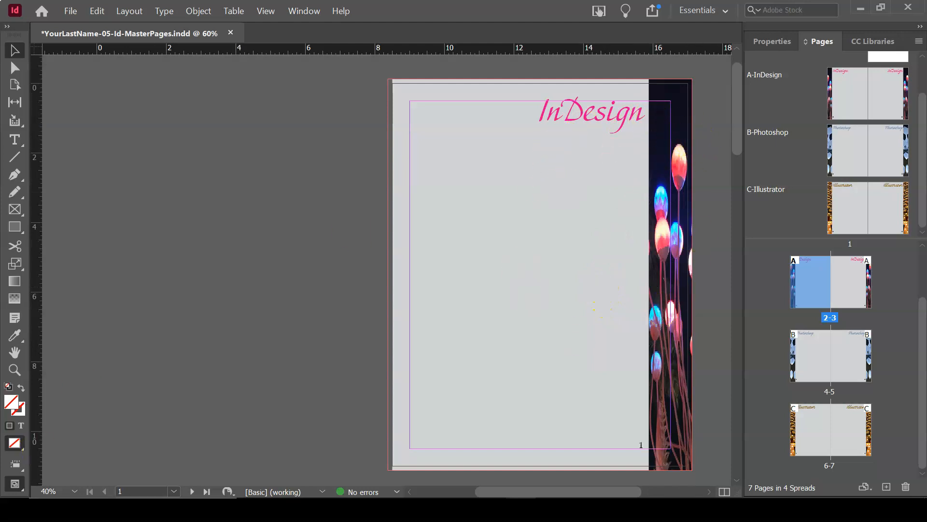
{"action": "key", "text": "ctrl+e"}
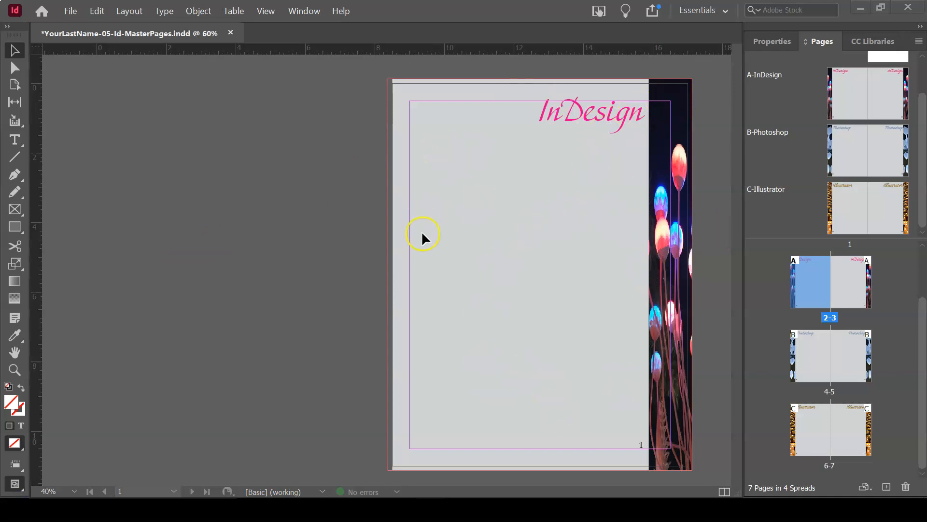
- Apply the [None] master to document page 1 and save the document
{"action": "left_click_drag", "start_coordinate": [923, 348], "coordinate": [925, 300]}
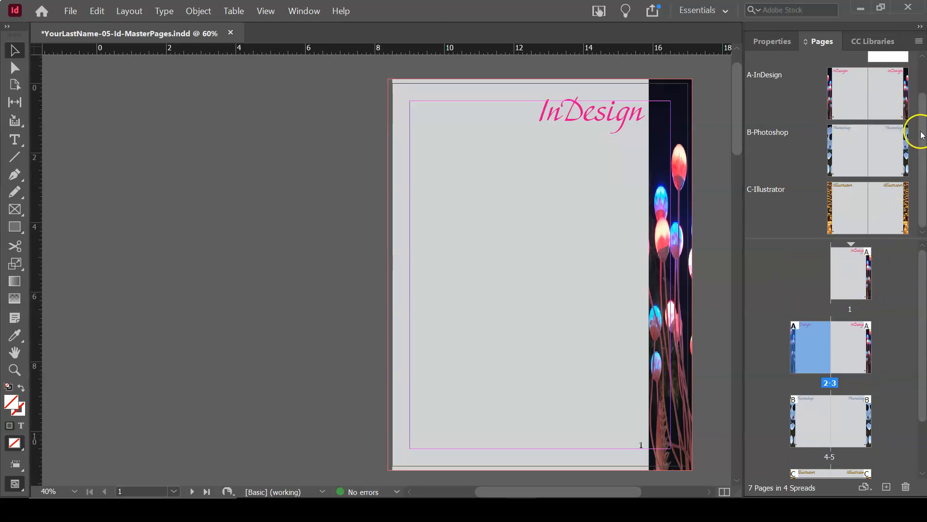
{"action": "left_click_drag", "start_coordinate": [922, 136], "coordinate": [923, 97]}
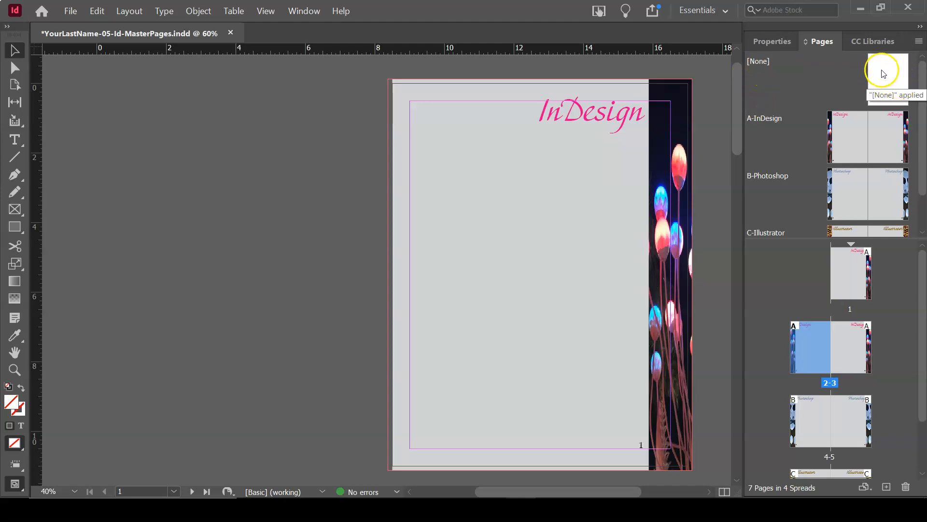
{"action": "left_click_drag", "start_coordinate": [887, 71], "coordinate": [853, 267]}
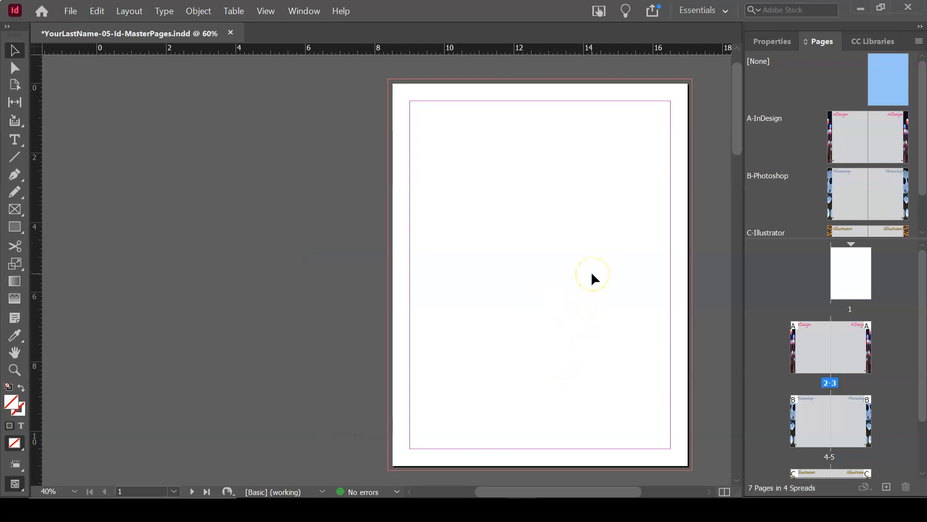
{"action": "left_click", "coordinate": [71, 10]}
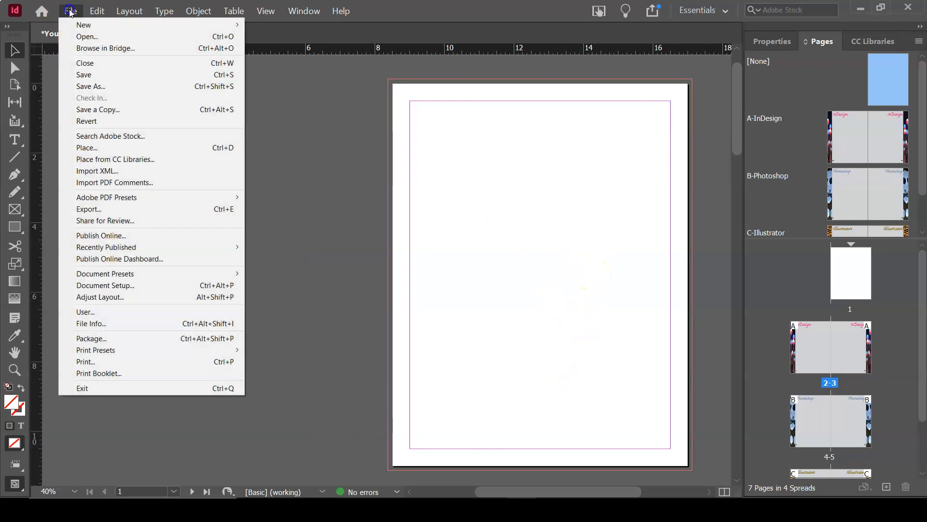
{"action": "left_click", "coordinate": [84, 75]}
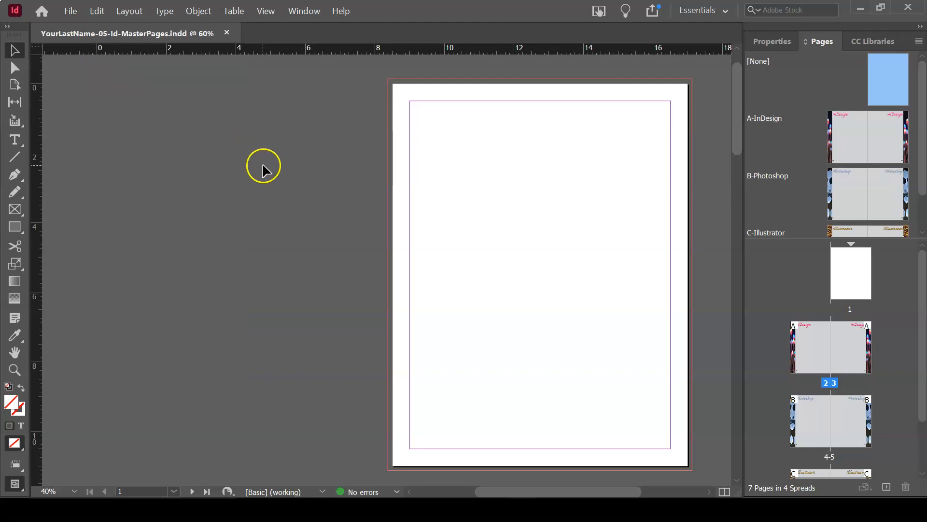
- Draw an 8.75 by 11.25 in rectangle frame on page 1 from bleed corner to bleed corner, and check its size
{"action": "left_click_drag", "start_coordinate": [355, 211], "coordinate": [225, 219]}
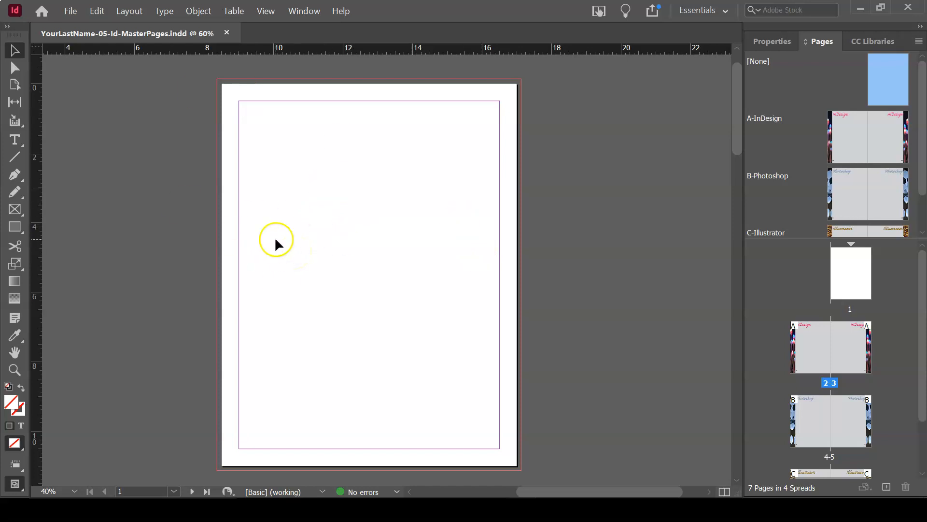
{"action": "left_click", "coordinate": [20, 505]}
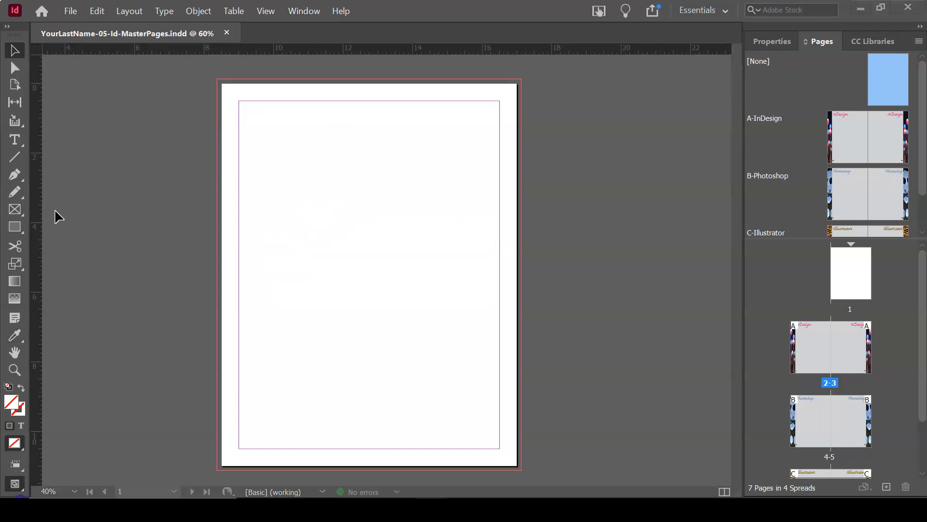
{"action": "left_click", "coordinate": [14, 210]}
{"action": "left_click", "coordinate": [16, 211]}
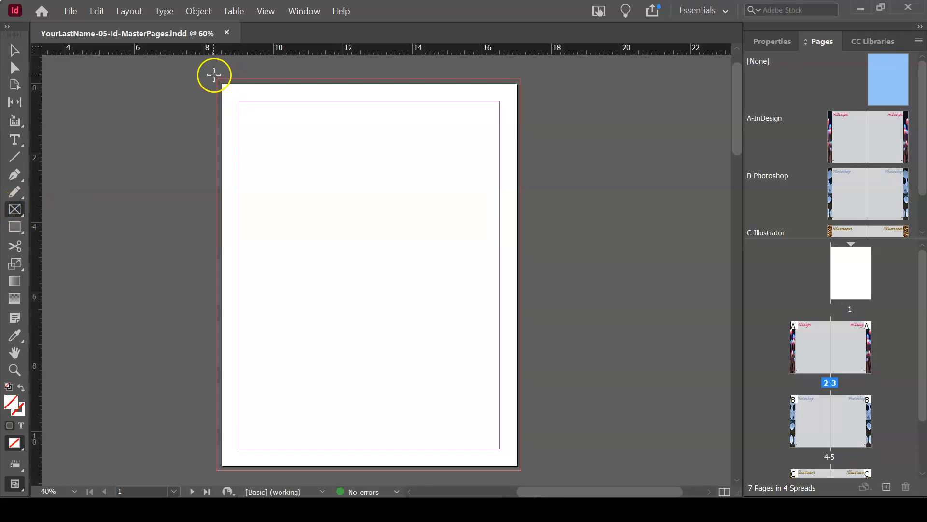
{"action": "left_click_drag", "start_coordinate": [217, 79], "coordinate": [521, 470]}
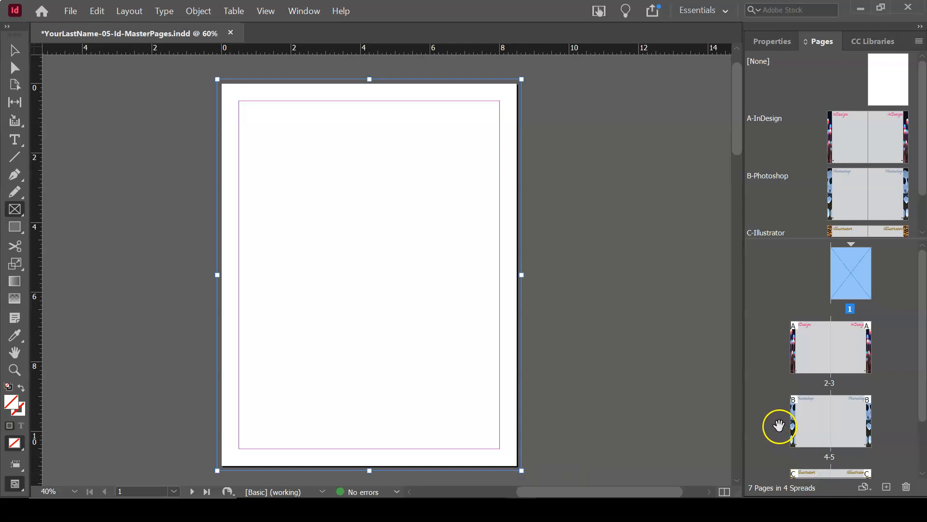
{"action": "left_click", "coordinate": [763, 43]}
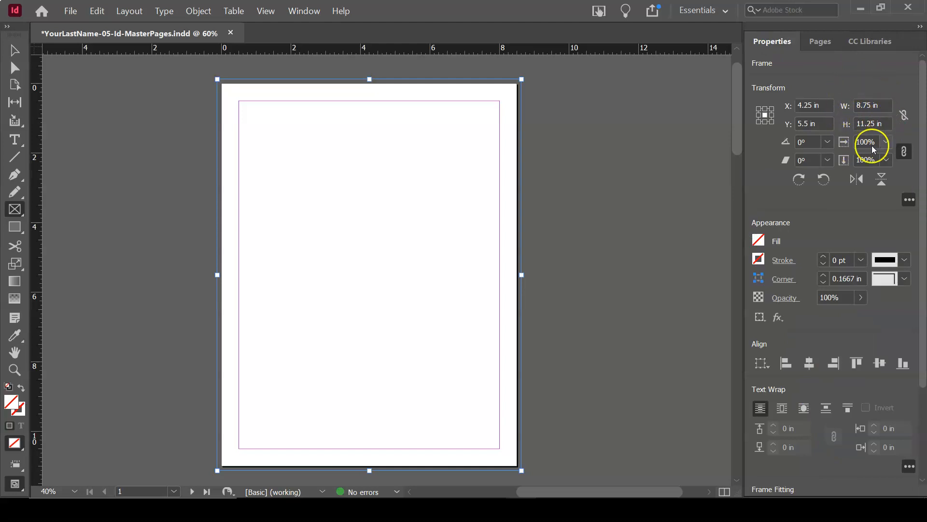
{"action": "left_click", "coordinate": [13, 50]}
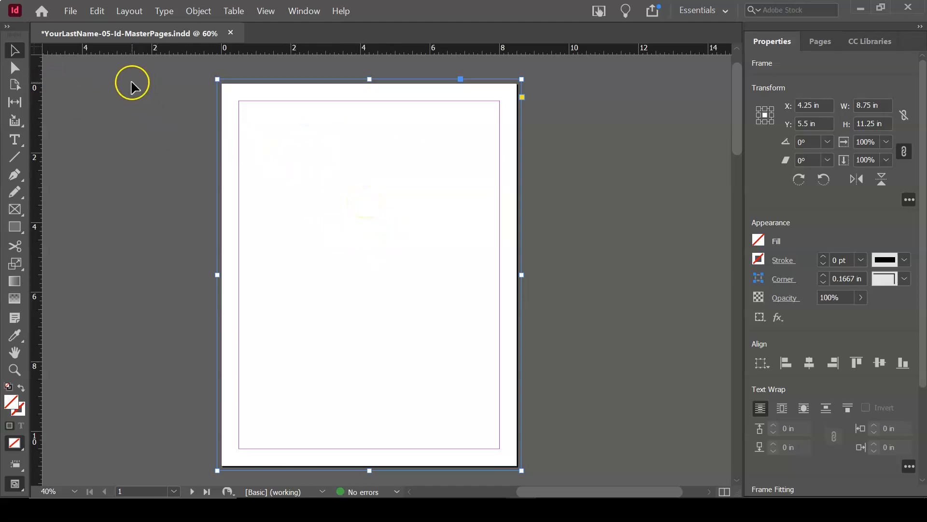
- Place YourLastName-04-Id-CoverPage.pdf from the YourLastName-04-Id-CoverPage Folder in Lab04-Id-CoverPage into the page 1 frame
{"action": "left_click", "coordinate": [70, 12]}
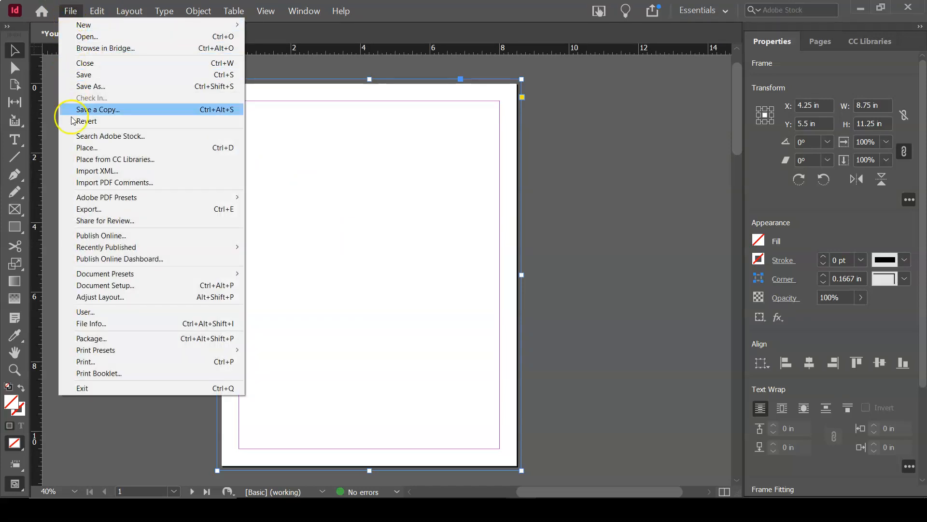
{"action": "left_click", "coordinate": [79, 148]}
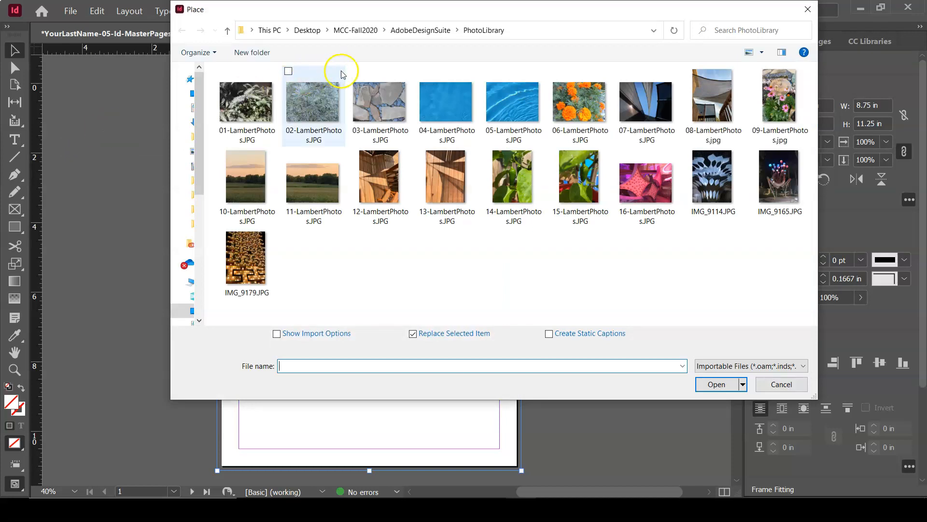
{"action": "left_click", "coordinate": [408, 34]}
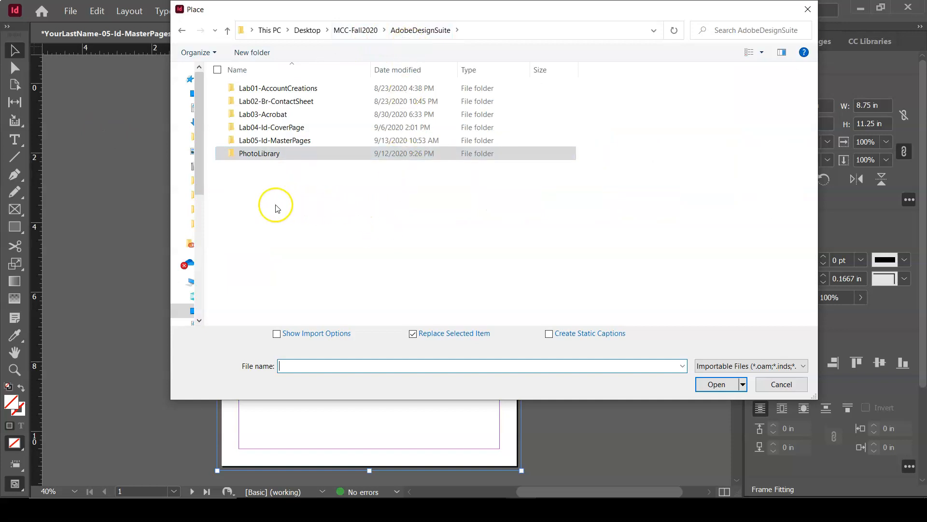
{"action": "double_click", "coordinate": [272, 128]}
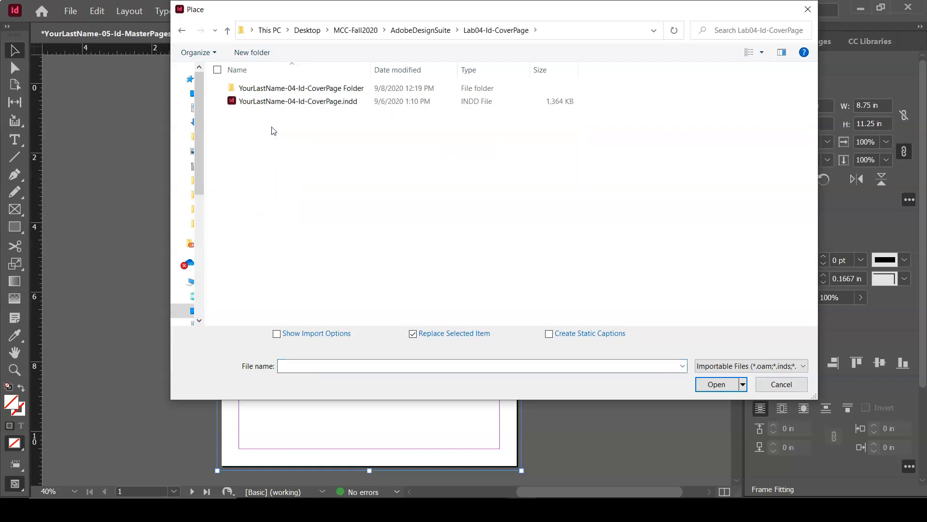
{"action": "left_click", "coordinate": [291, 88]}
{"action": "double_click", "coordinate": [291, 88]}
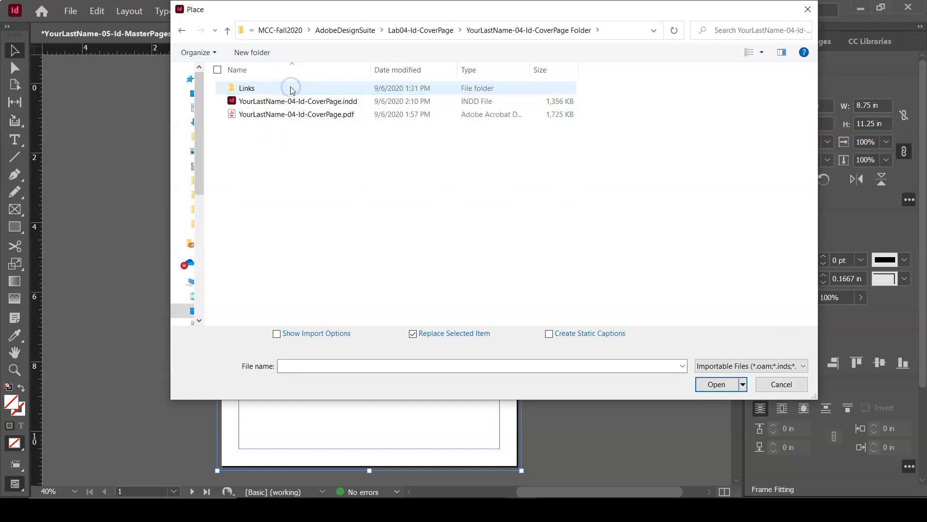
{"action": "left_click", "coordinate": [288, 119]}
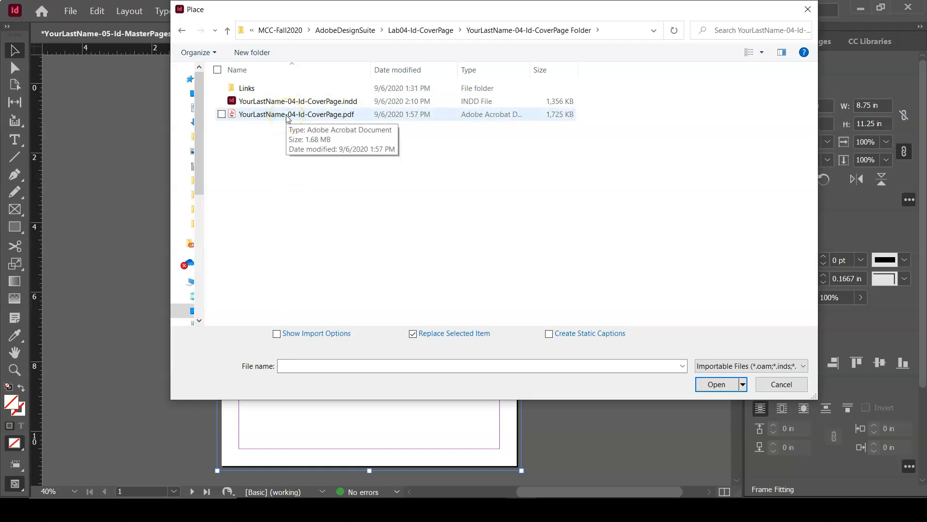
{"action": "left_click", "coordinate": [287, 117]}
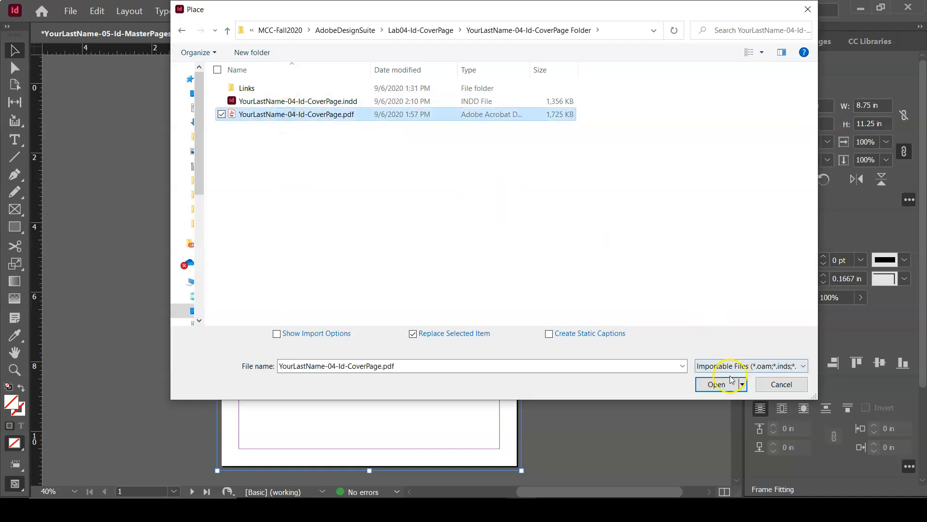
{"action": "left_click", "coordinate": [716, 385]}
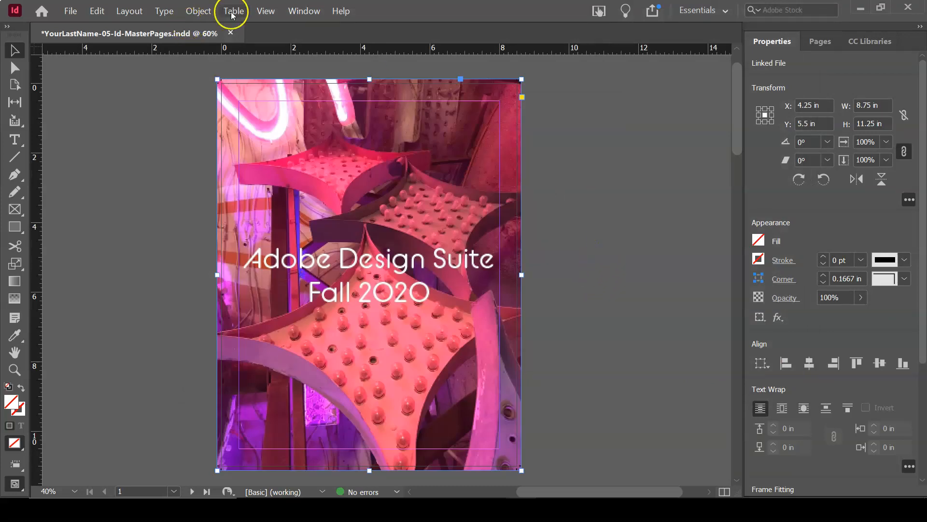
- Turn on Overprint Preview and center the placed cover page within its frame
{"action": "left_click", "coordinate": [265, 11]}
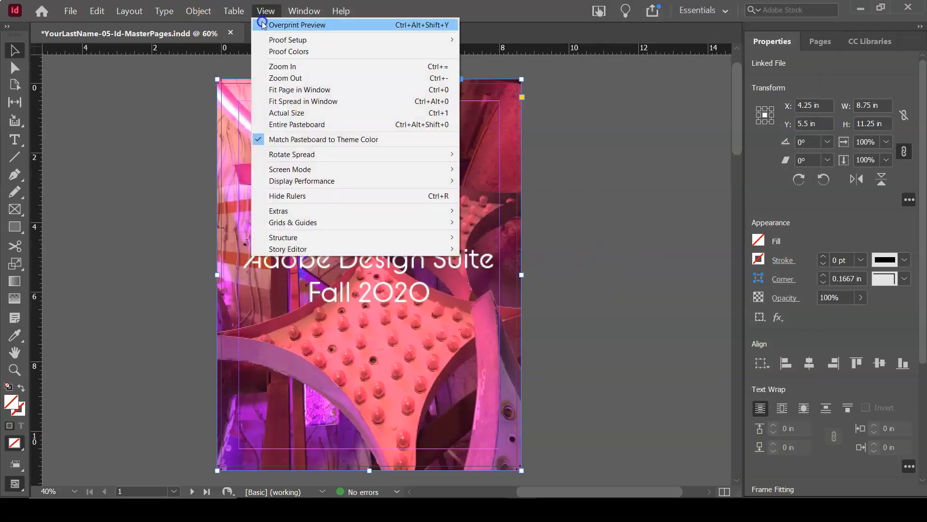
{"action": "left_click", "coordinate": [263, 24]}
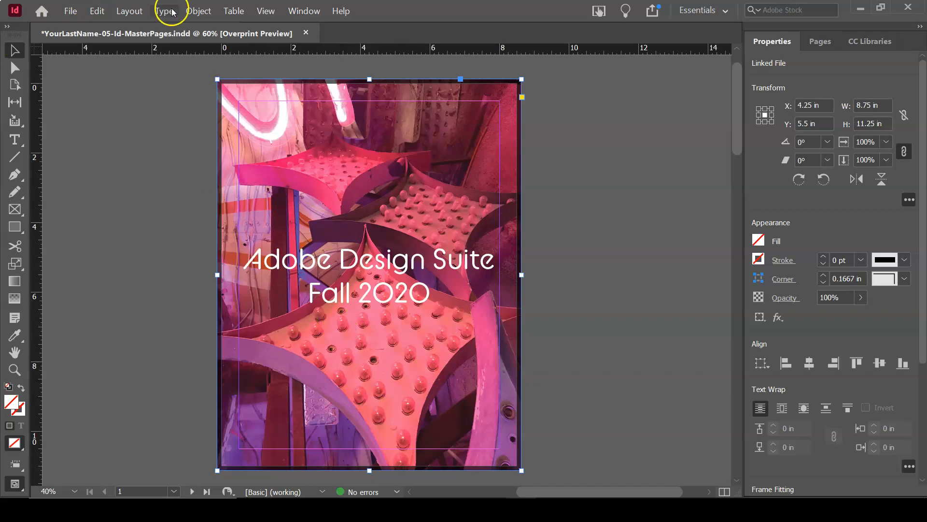
{"action": "left_click", "coordinate": [198, 10]}
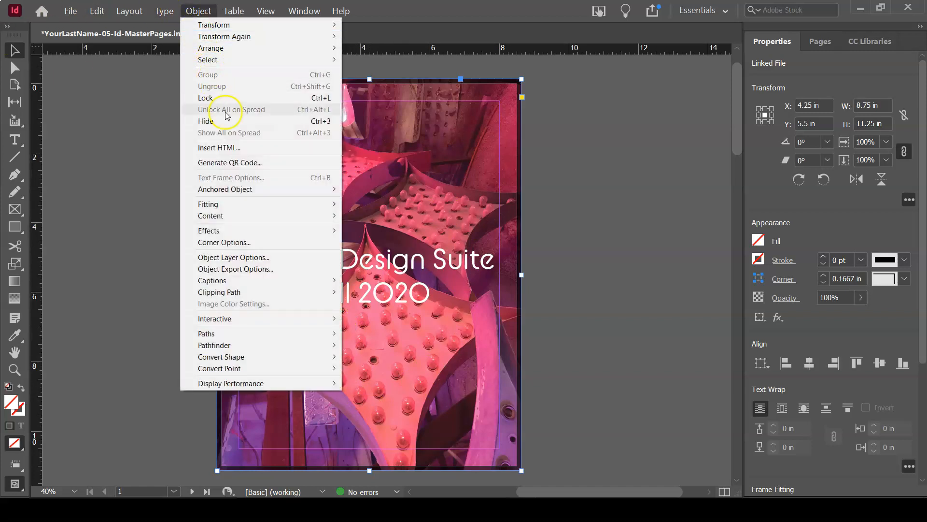
{"action": "mouse_move", "coordinate": [282, 203]}
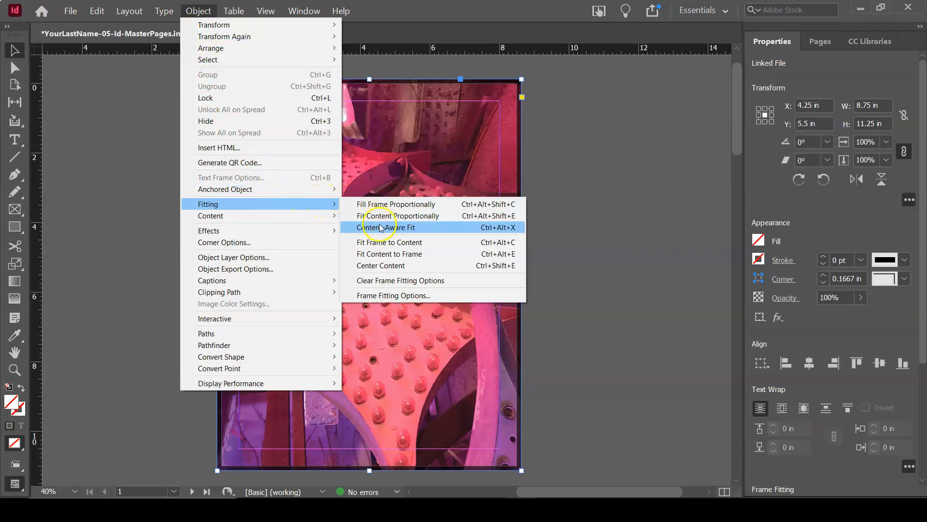
{"action": "left_click", "coordinate": [405, 268]}
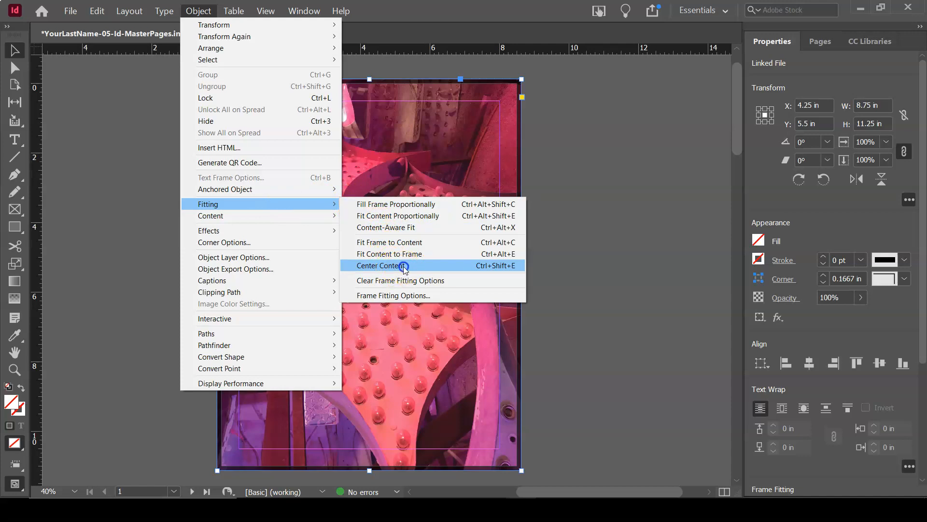
- Deselect the cover page frame and save the document
{"action": "left_click", "coordinate": [595, 265]}
{"action": "left_click", "coordinate": [70, 10]}
{"action": "left_click", "coordinate": [79, 77]}
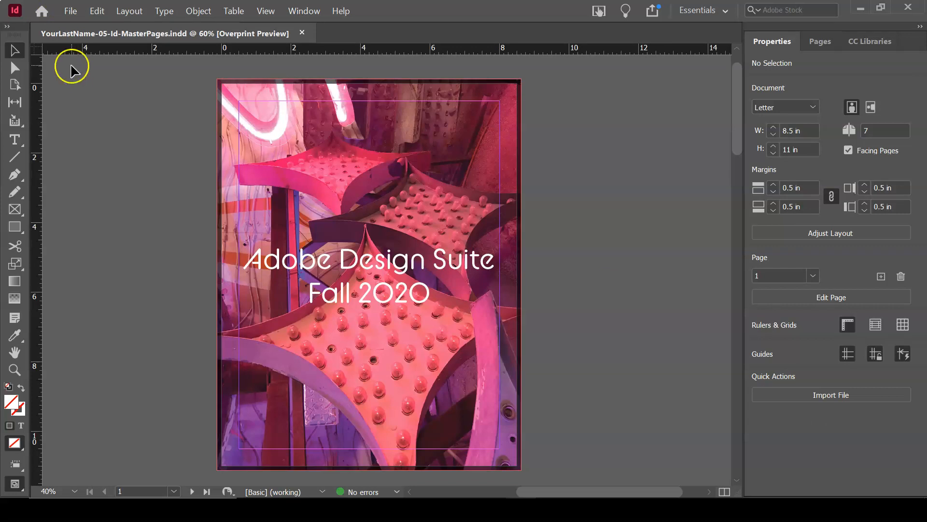
- Embed the links IMG_9114.JPG, IMG_9165.JPG, IMG_9179.JPG and the cover page PDF in the document, and save it
{"action": "left_click", "coordinate": [302, 15]}
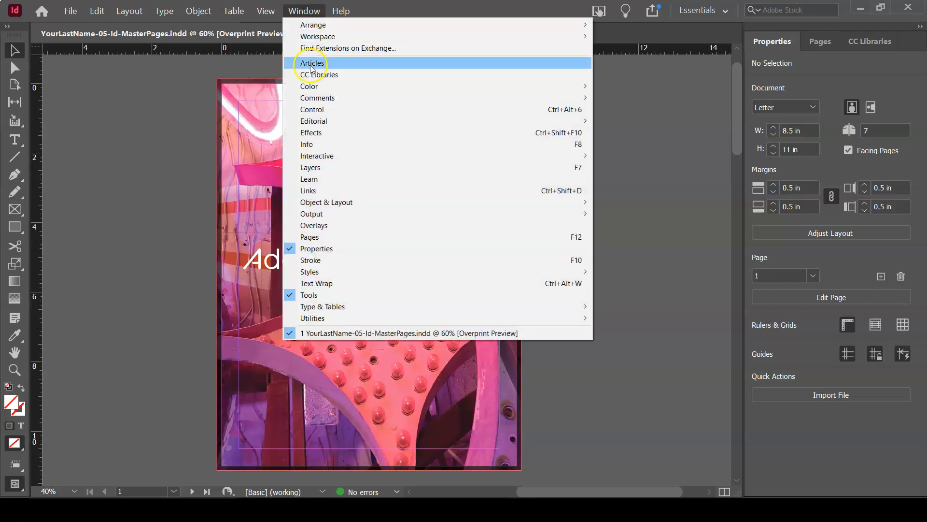
{"action": "left_click", "coordinate": [322, 191]}
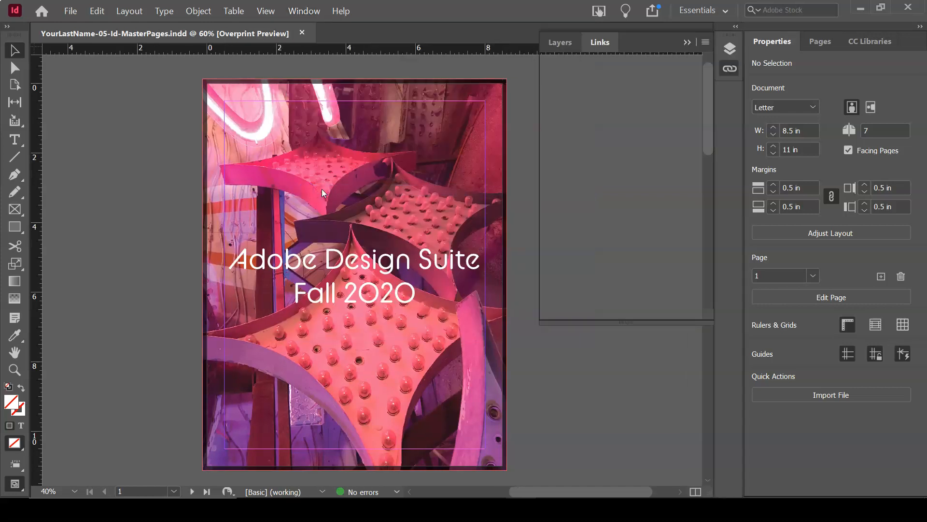
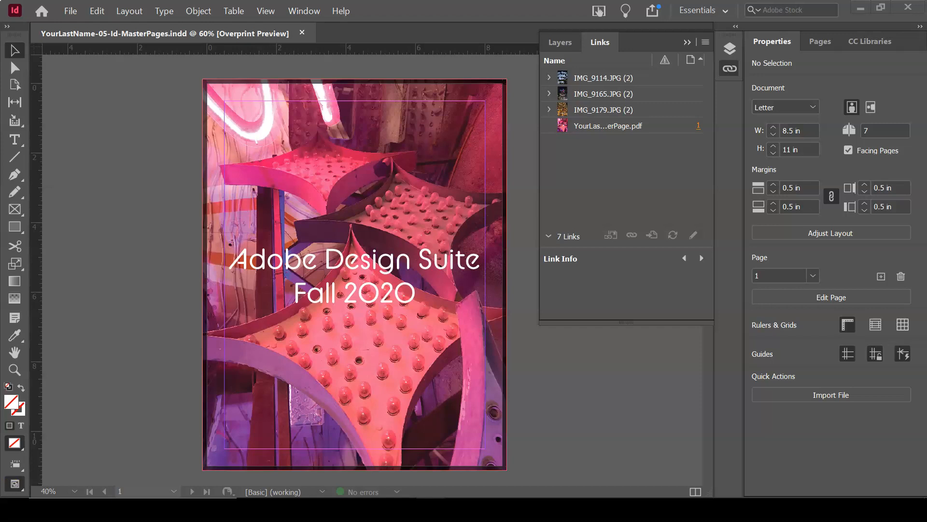
{"action": "left_click", "coordinate": [597, 79]}
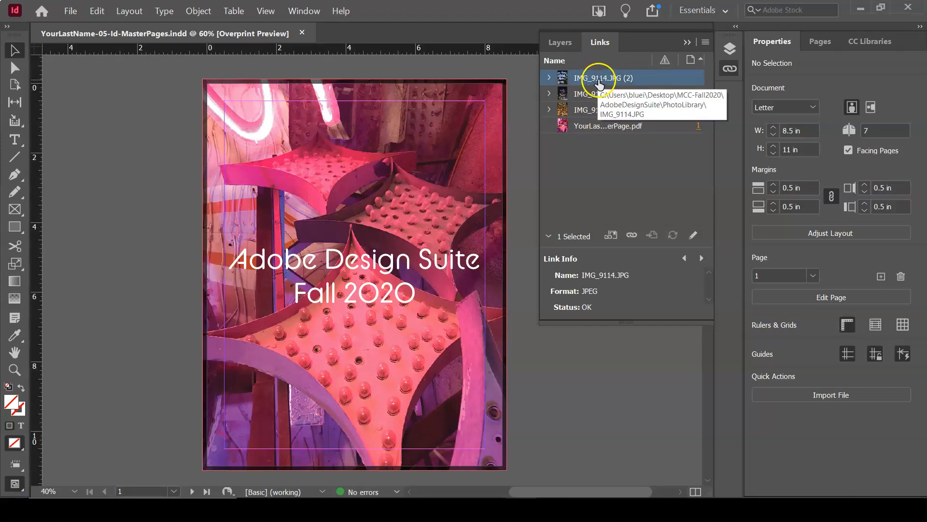
{"action": "left_click", "coordinate": [598, 127], "text": "shift"}
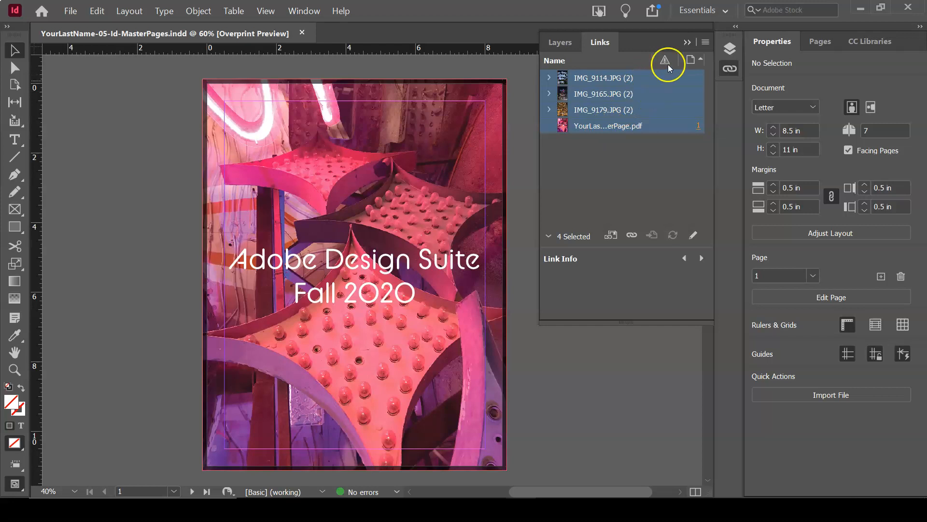
{"action": "left_click", "coordinate": [706, 43]}
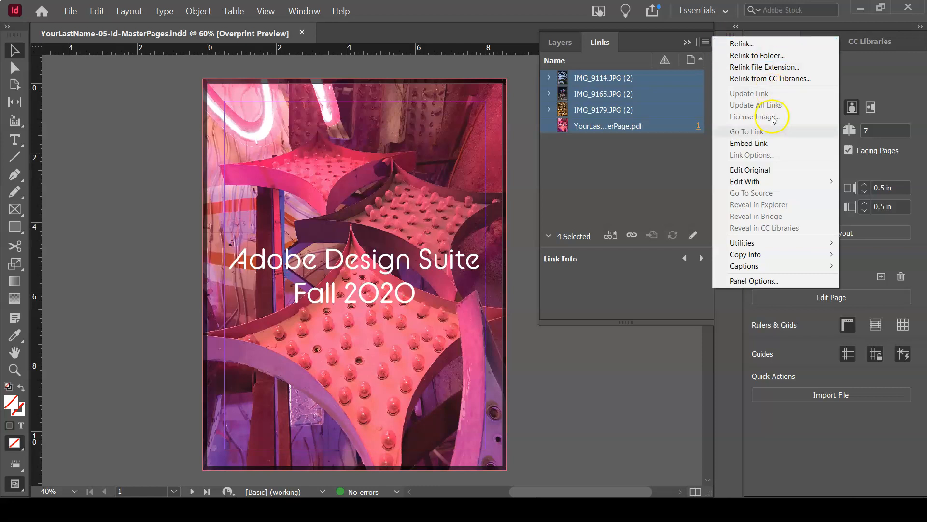
{"action": "left_click", "coordinate": [776, 144]}
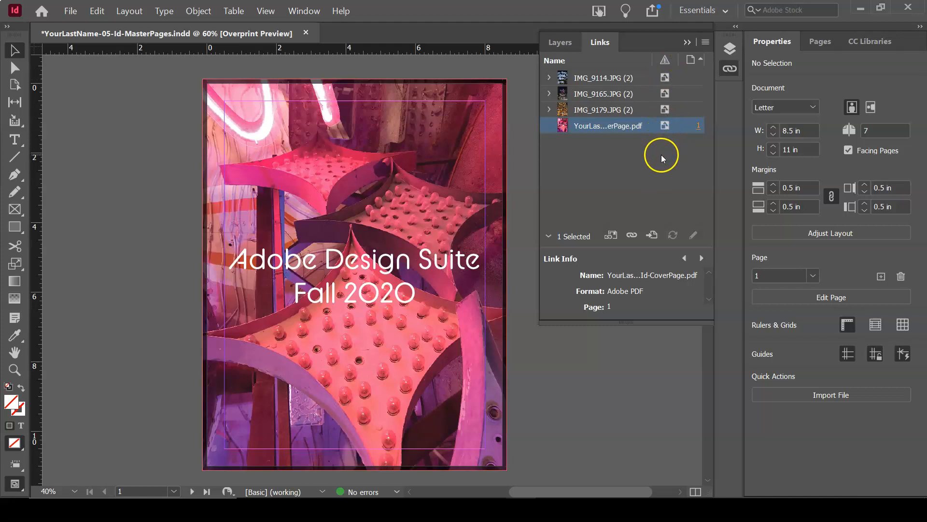
{"action": "left_click", "coordinate": [71, 12]}
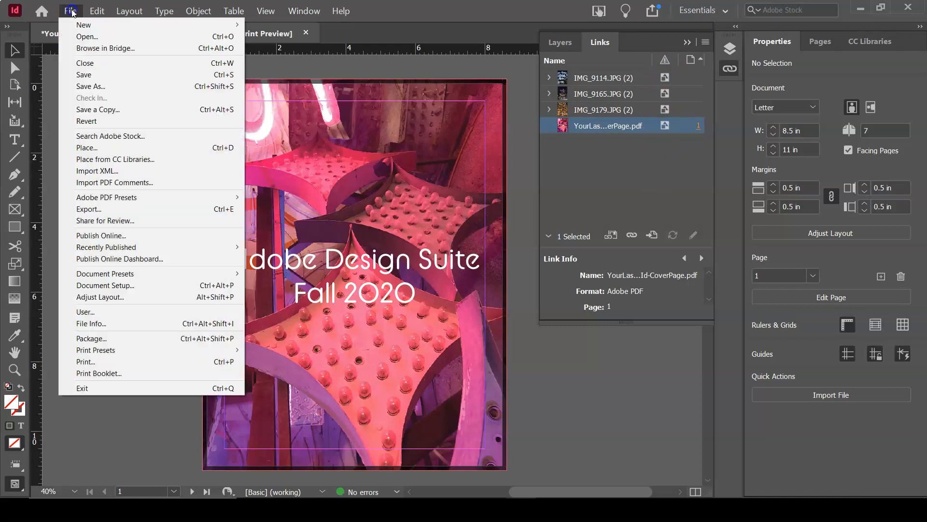
{"action": "left_click", "coordinate": [78, 74]}
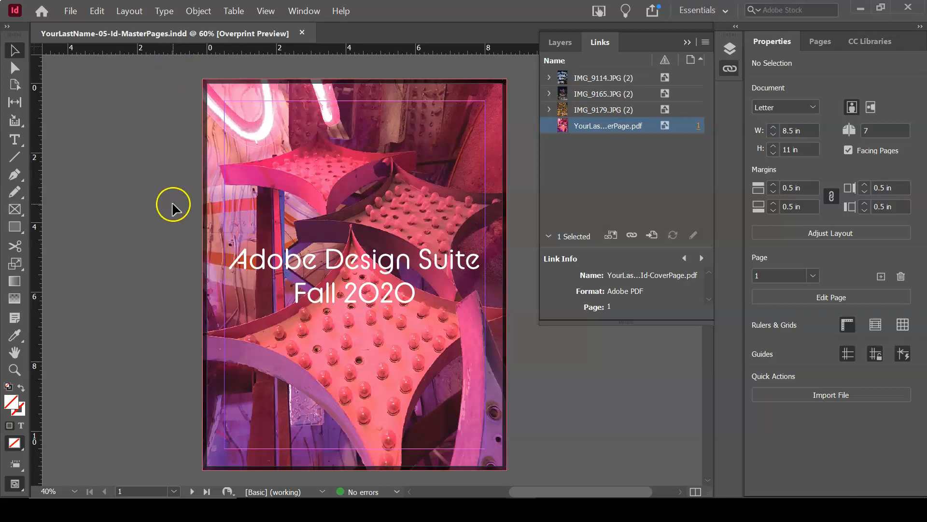
- Set up a PDF export named YourLastName-05-Id-MasterPages.pdf with the [High Quality Print] preset, exporting all pages as spreads
{"action": "left_click", "coordinate": [71, 11]}
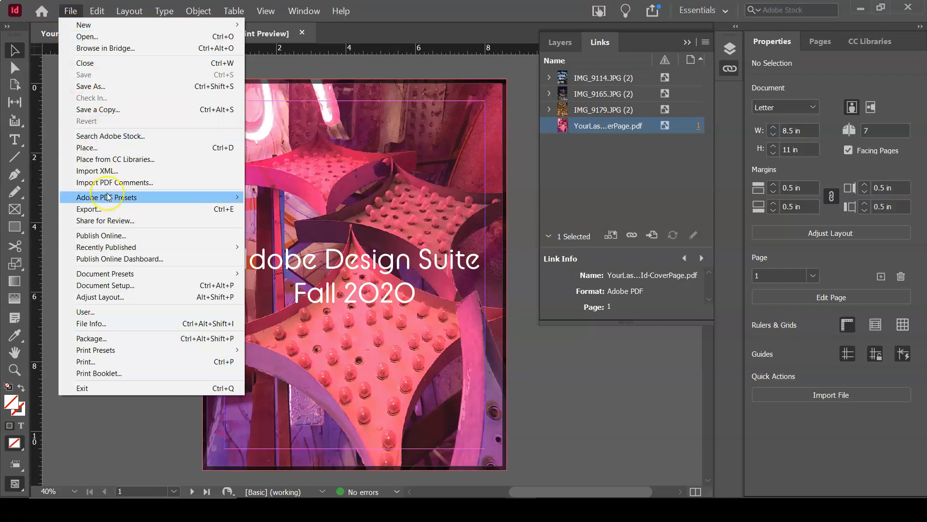
{"action": "mouse_move", "coordinate": [108, 197]}
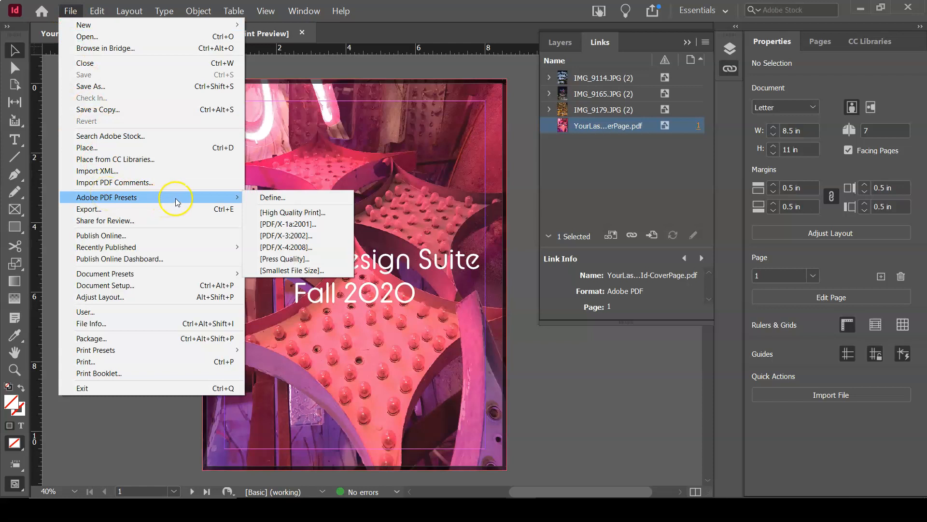
{"action": "left_click", "coordinate": [325, 215]}
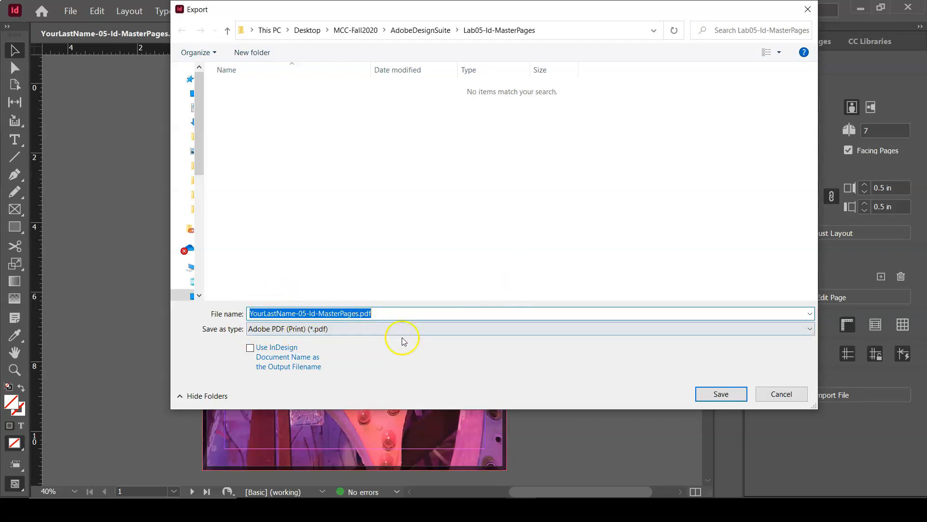
{"action": "left_click", "coordinate": [725, 395]}
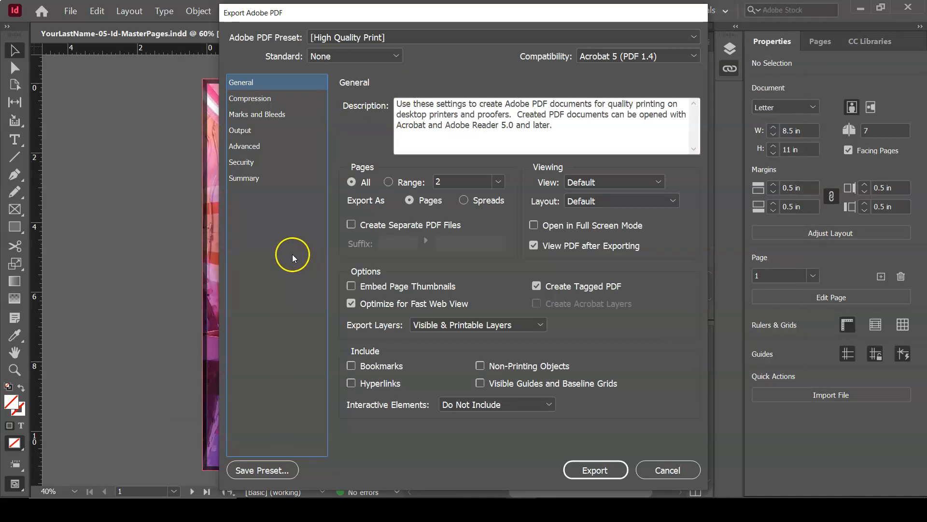
{"action": "left_click", "coordinate": [275, 293]}
{"action": "left_click", "coordinate": [464, 199]}
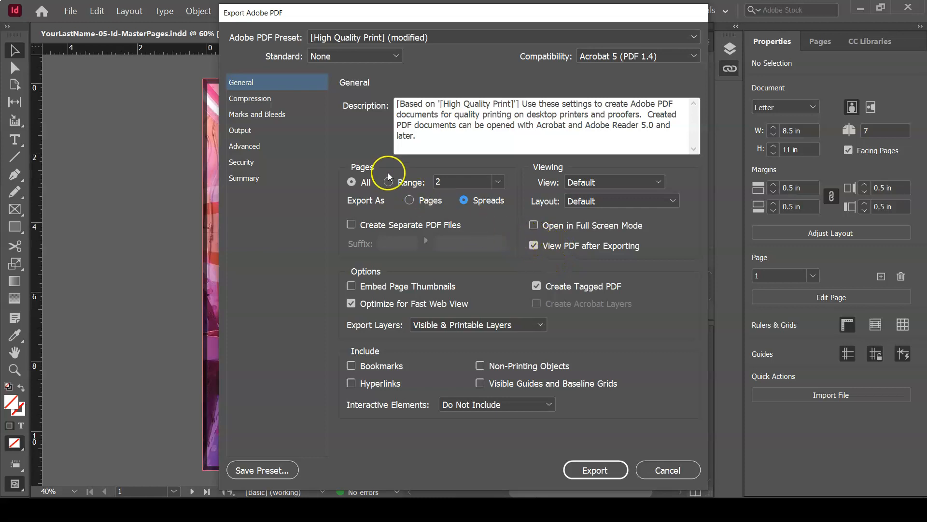
- Enable Crop Marks and Use Document Bleed Settings for the PDF, export it and dismiss the background task alert
{"action": "left_click", "coordinate": [274, 115]}
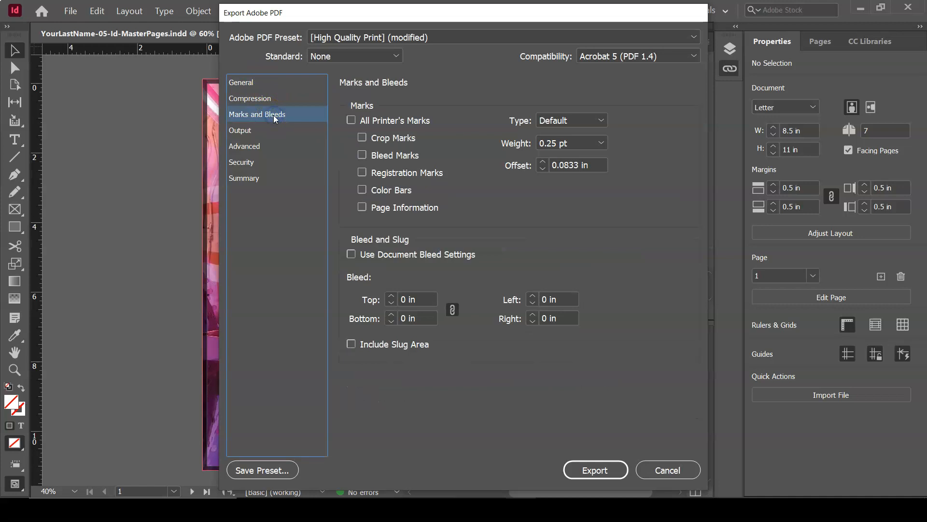
{"action": "left_click", "coordinate": [363, 138]}
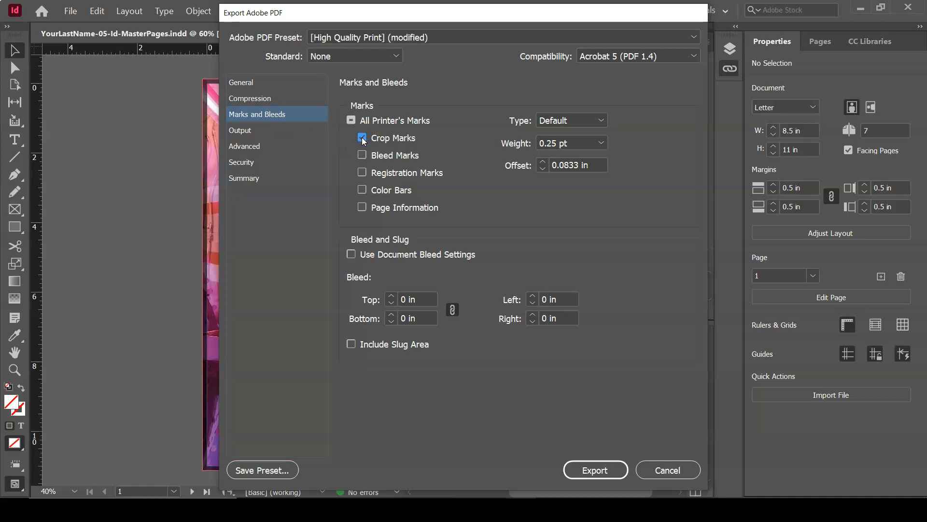
{"action": "left_click", "coordinate": [335, 238]}
{"action": "left_click", "coordinate": [351, 255]}
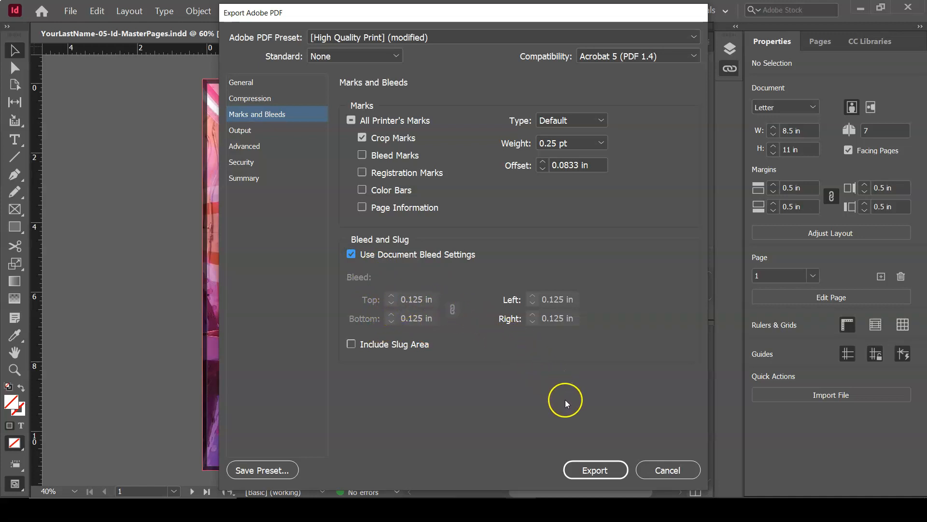
{"action": "left_click", "coordinate": [597, 476]}
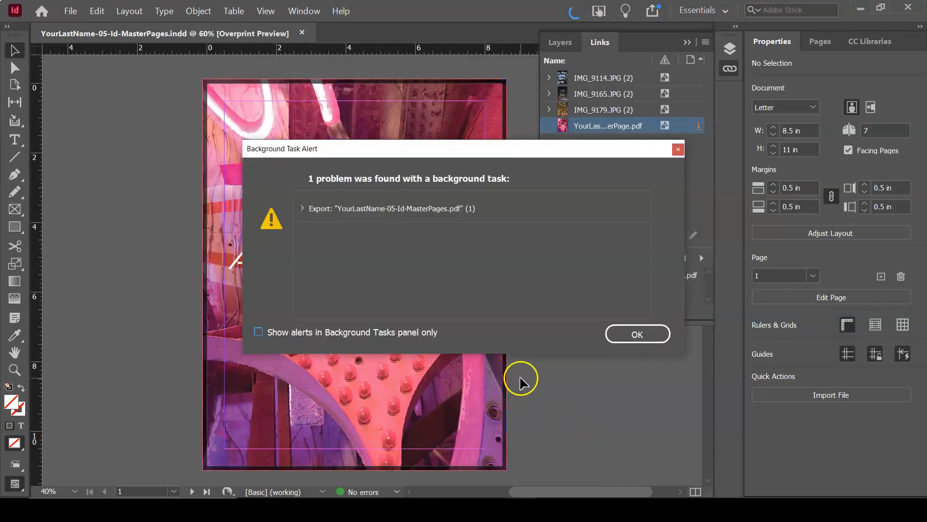
{"action": "left_click", "coordinate": [634, 332]}
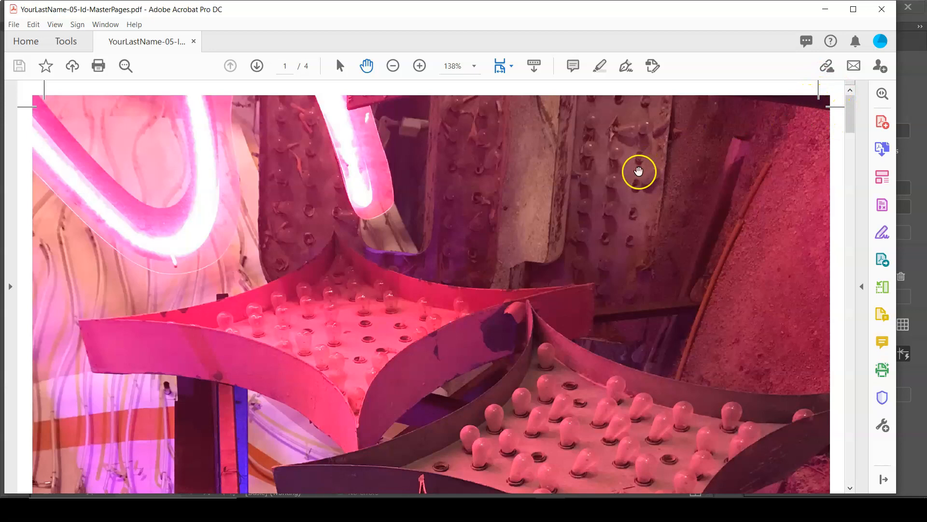
- Fit the exported PDF's page to the Acrobat window and check the cover and all master-page spreads
{"action": "key", "text": "ctrl+0"}
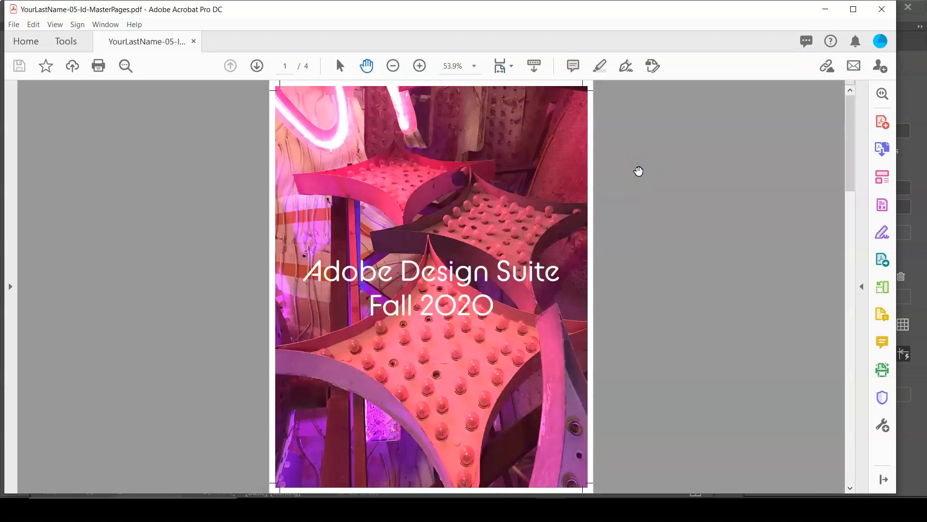
{"action": "key", "text": "alt+Tab"}
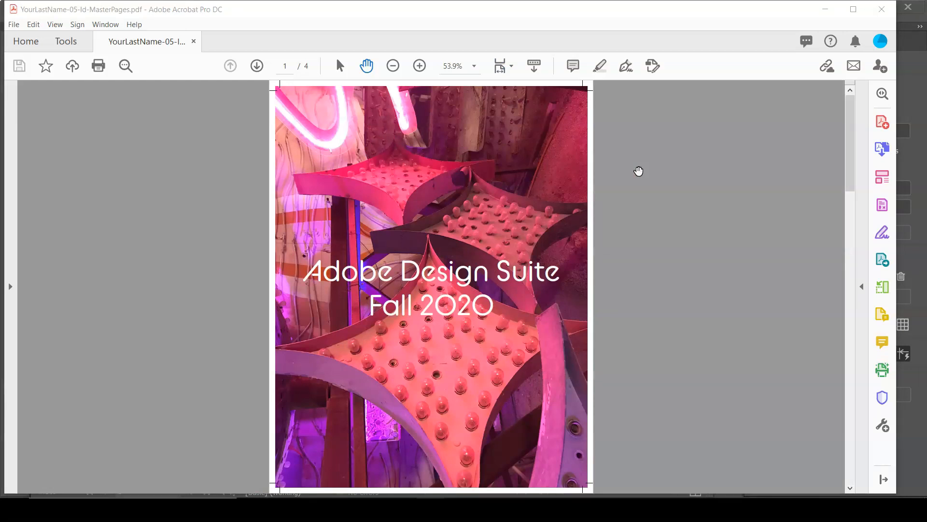
{"action": "left_click", "coordinate": [256, 66]}
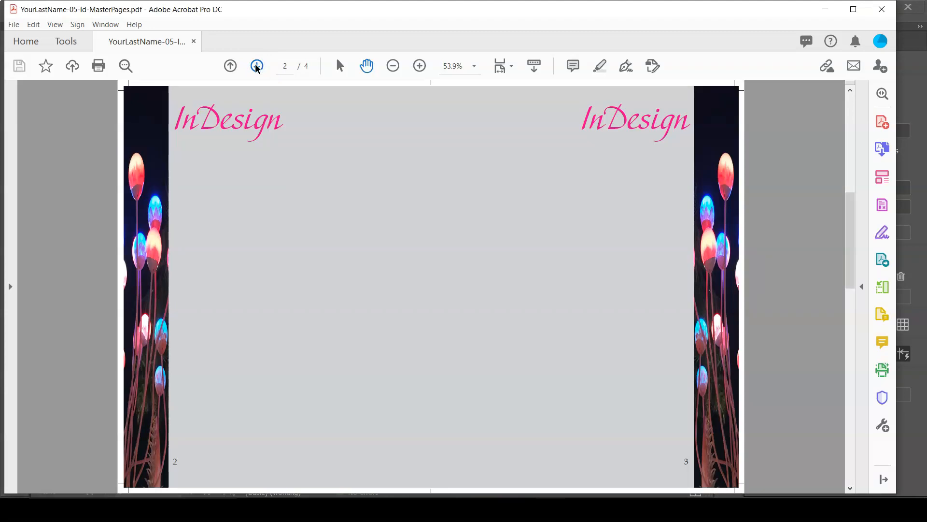
{"action": "left_click", "coordinate": [257, 66]}
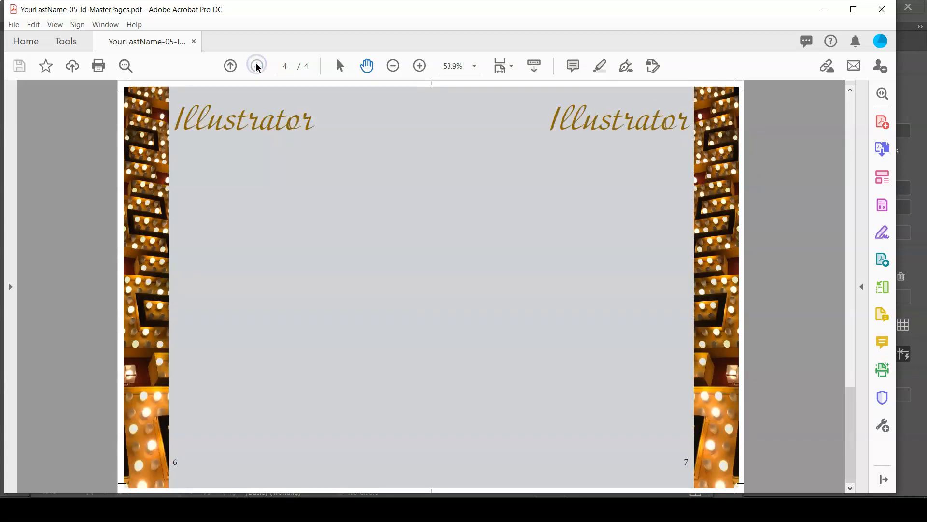
{"action": "left_click", "coordinate": [257, 66]}
- Close the exported PDF, switch back to InDesign and close the YourLastName-05-Id-MasterPages.indd document
{"action": "left_click", "coordinate": [194, 42]}
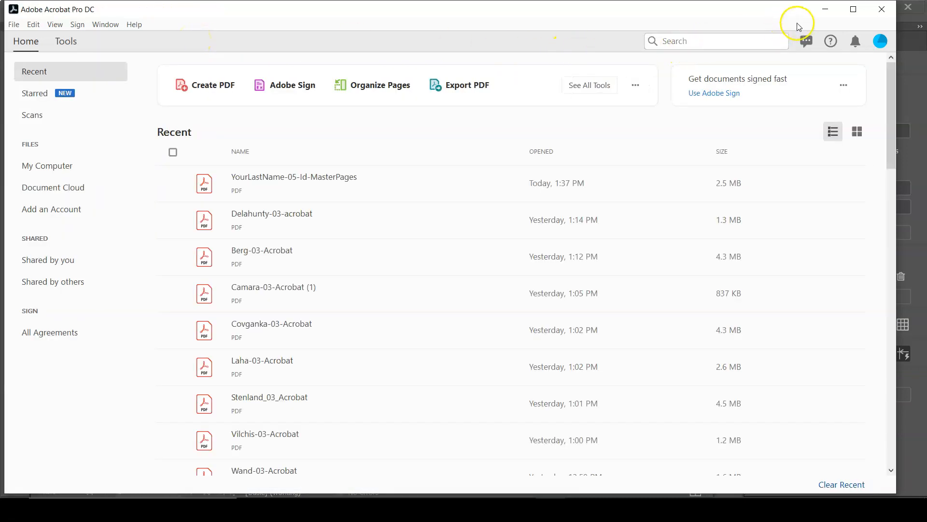
{"action": "left_click", "coordinate": [825, 9]}
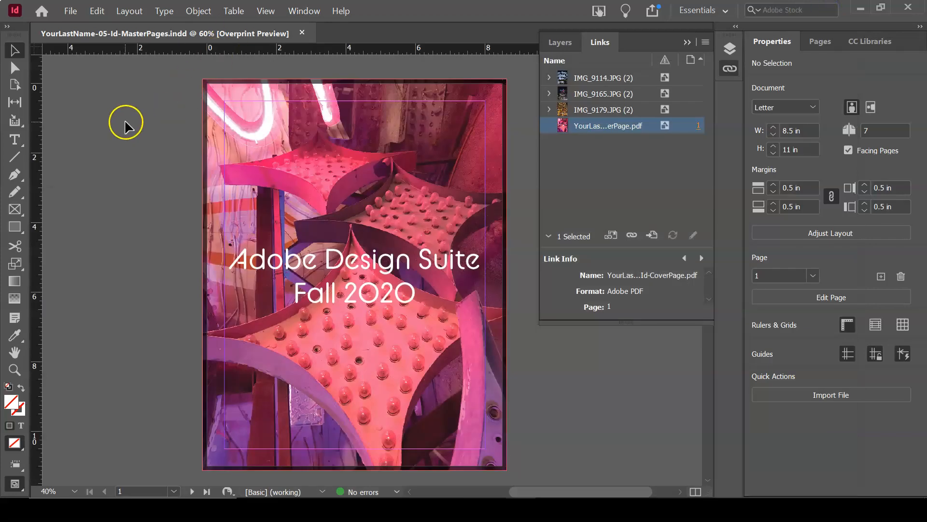
{"action": "left_click", "coordinate": [125, 123]}
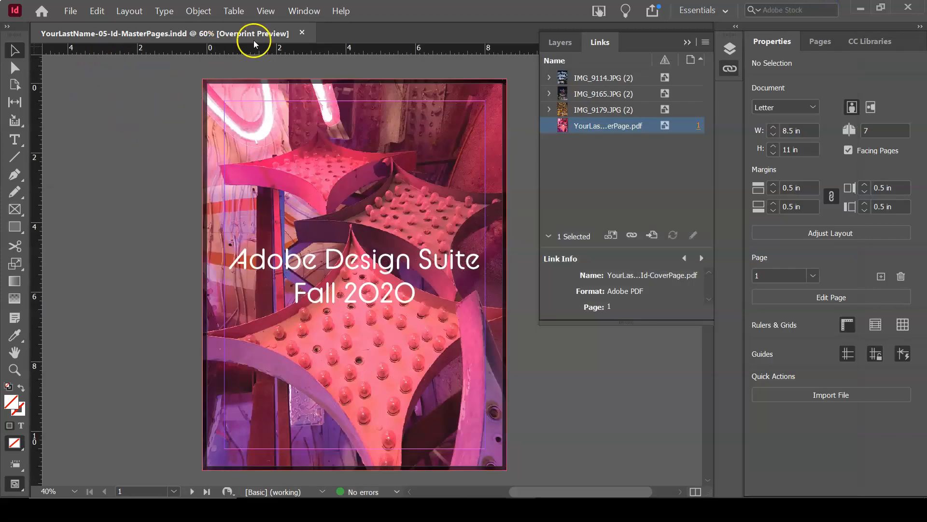
{"action": "left_click", "coordinate": [302, 34]}
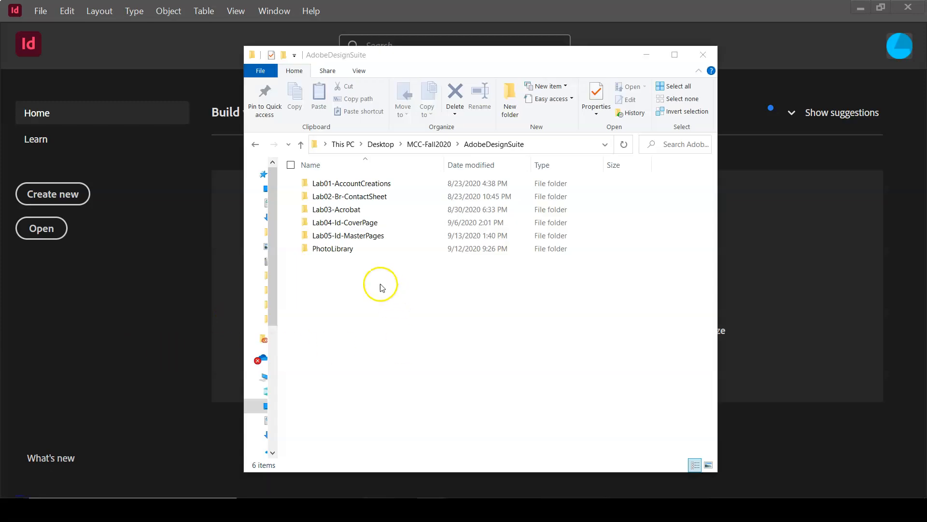
- In File Explorer, zip the INDD and PDF files in Lab05-Id-MasterPages into YourLastName-05-Id-MasterPages.zip
{"action": "double_click", "coordinate": [325, 240]}
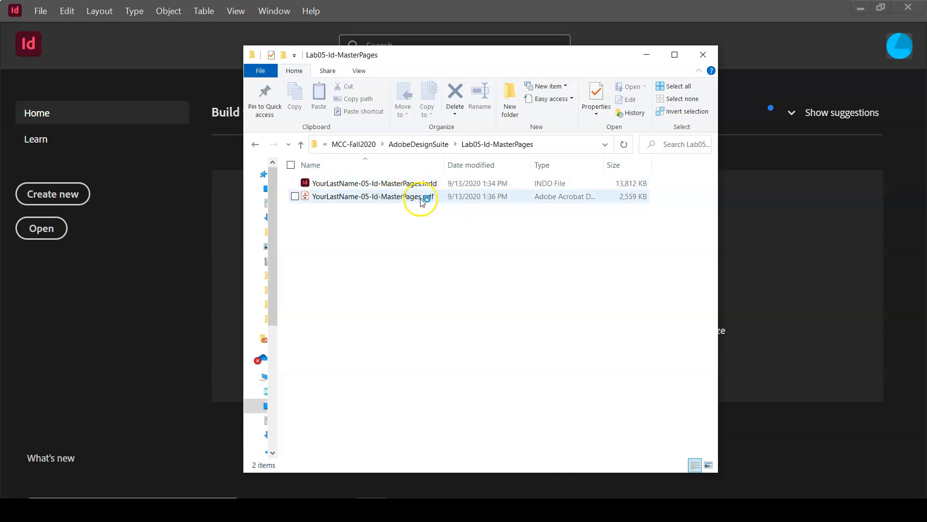
{"action": "left_click", "coordinate": [345, 197]}
{"action": "left_click", "coordinate": [339, 183], "text": "ctrl"}
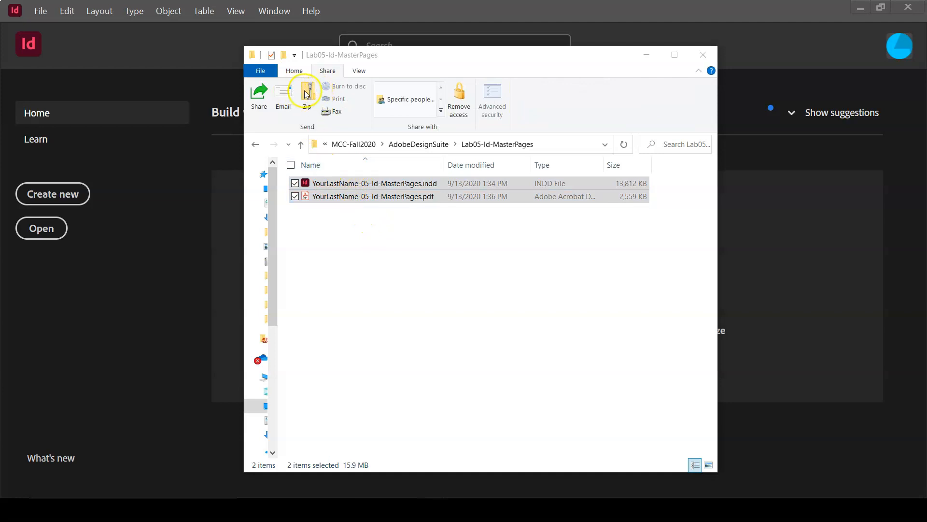
{"action": "left_click", "coordinate": [326, 71]}
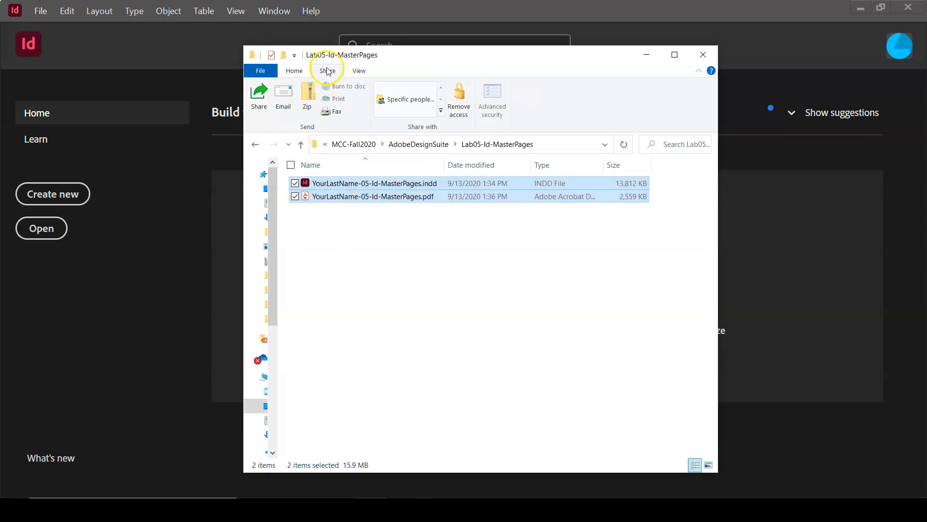
{"action": "left_click", "coordinate": [306, 94]}
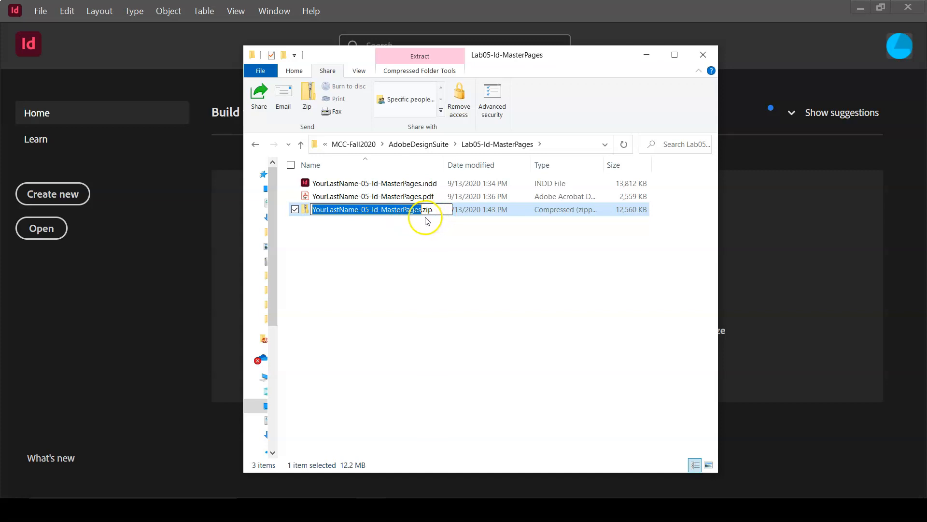
{"action": "left_click", "coordinate": [414, 248]}
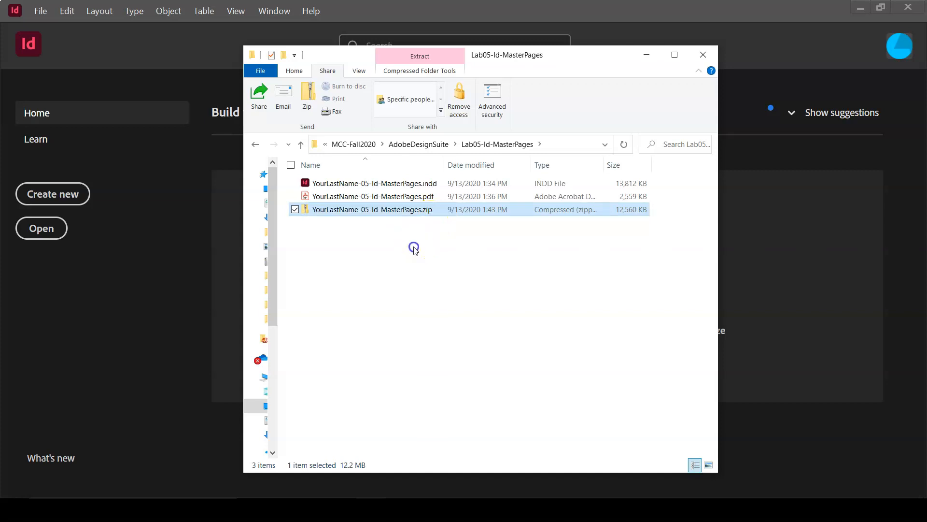